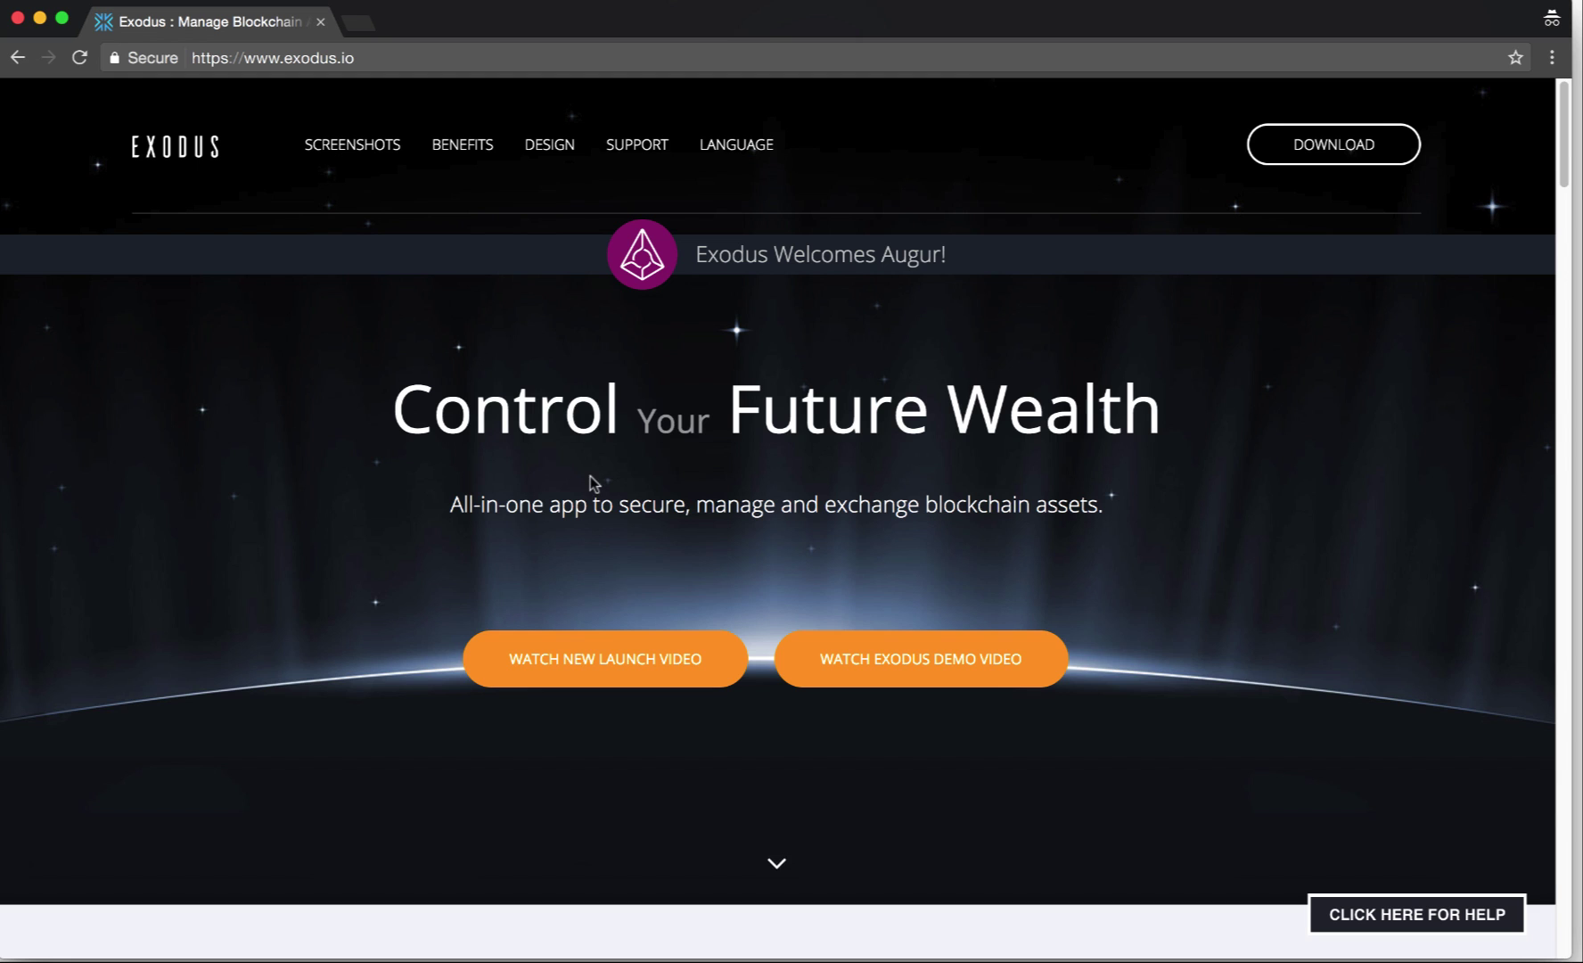
# Step: Look through the Exodus homepage, from the portfolio and exchange features down to the supported assets, and return to its beginning
pyautogui.scroll(-1, 593, 482)
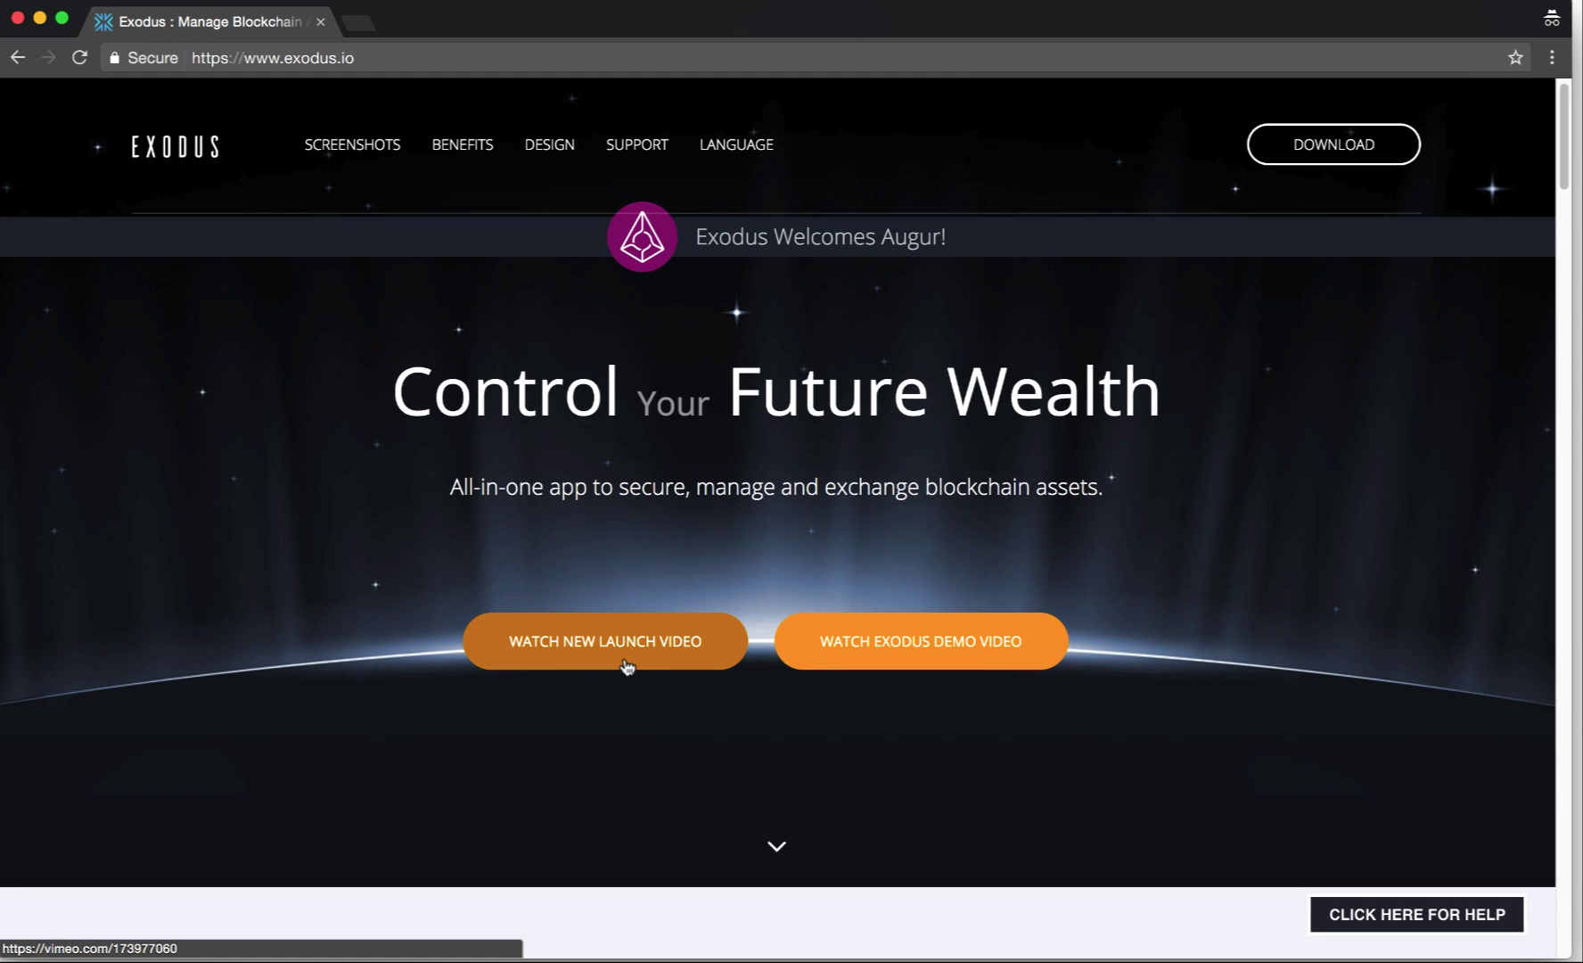
pyautogui.scroll(-10, 862, 658)
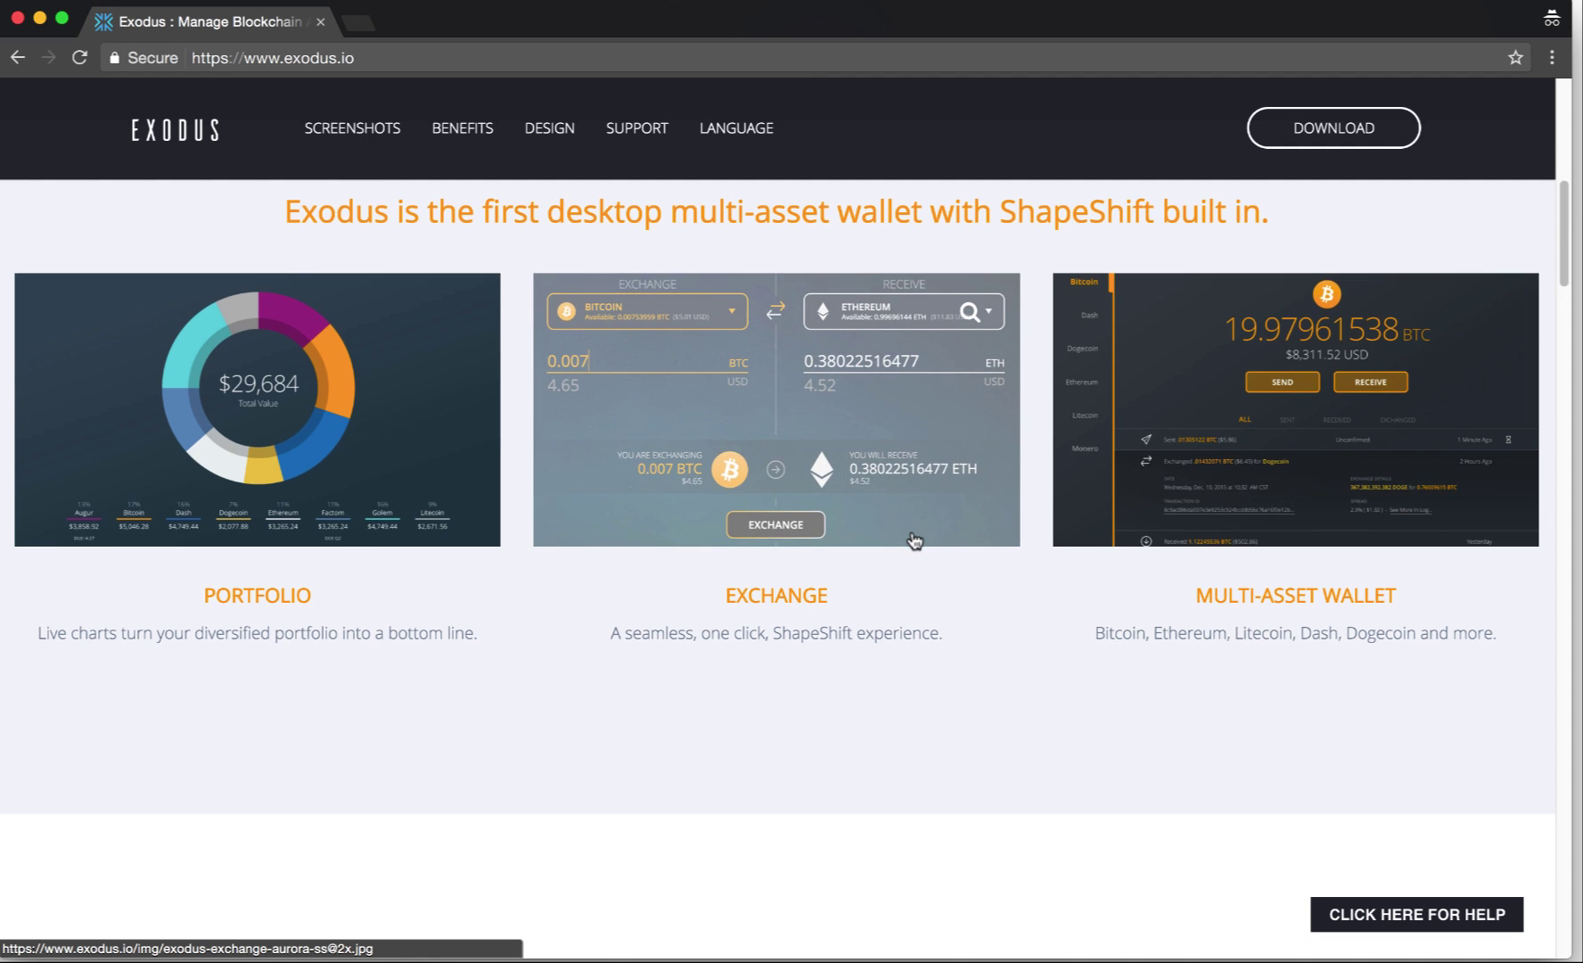
pyautogui.scroll(-5, 916, 540)
pyautogui.scroll(-8, 915, 540)
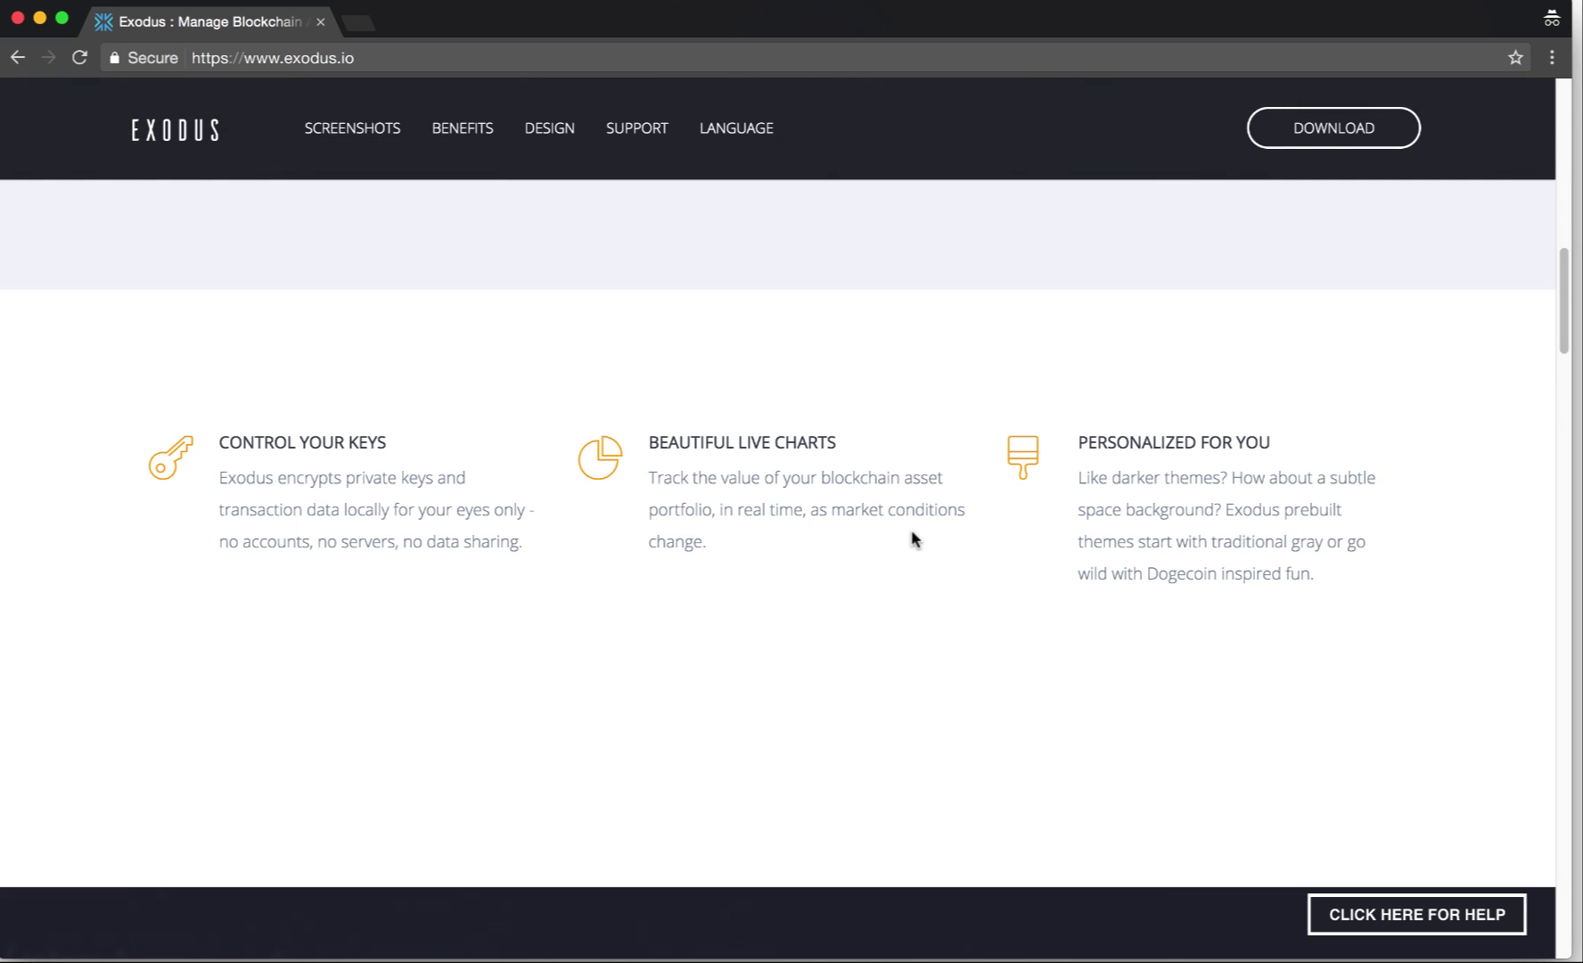
pyautogui.scroll(-10, 913, 535)
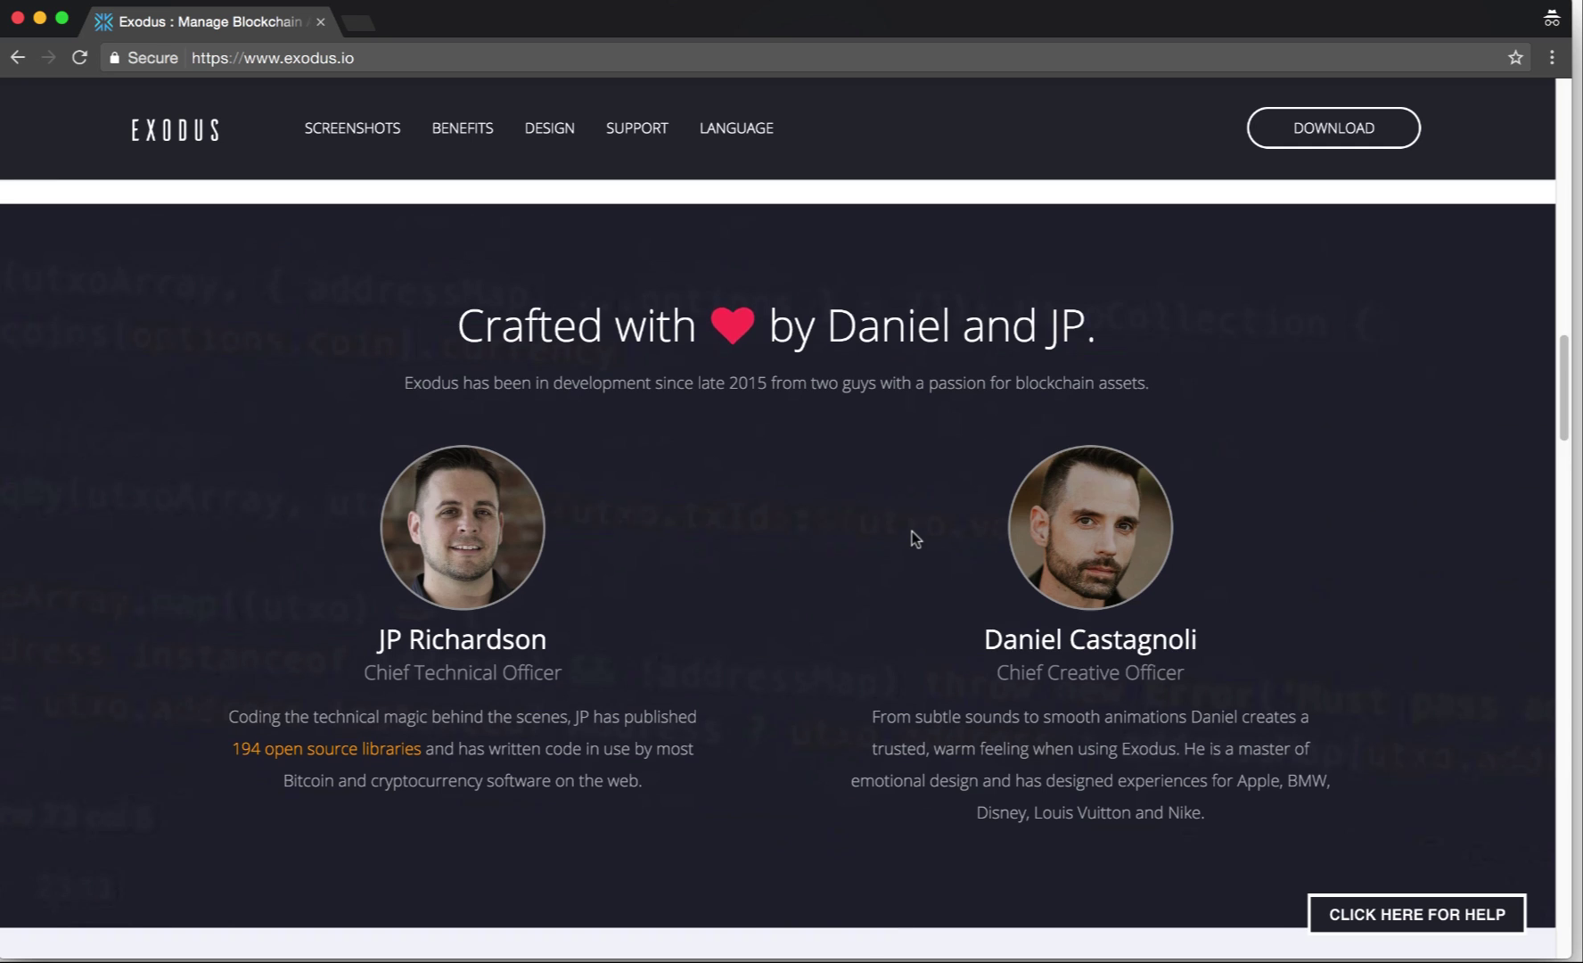
pyautogui.scroll(-2, 911, 535)
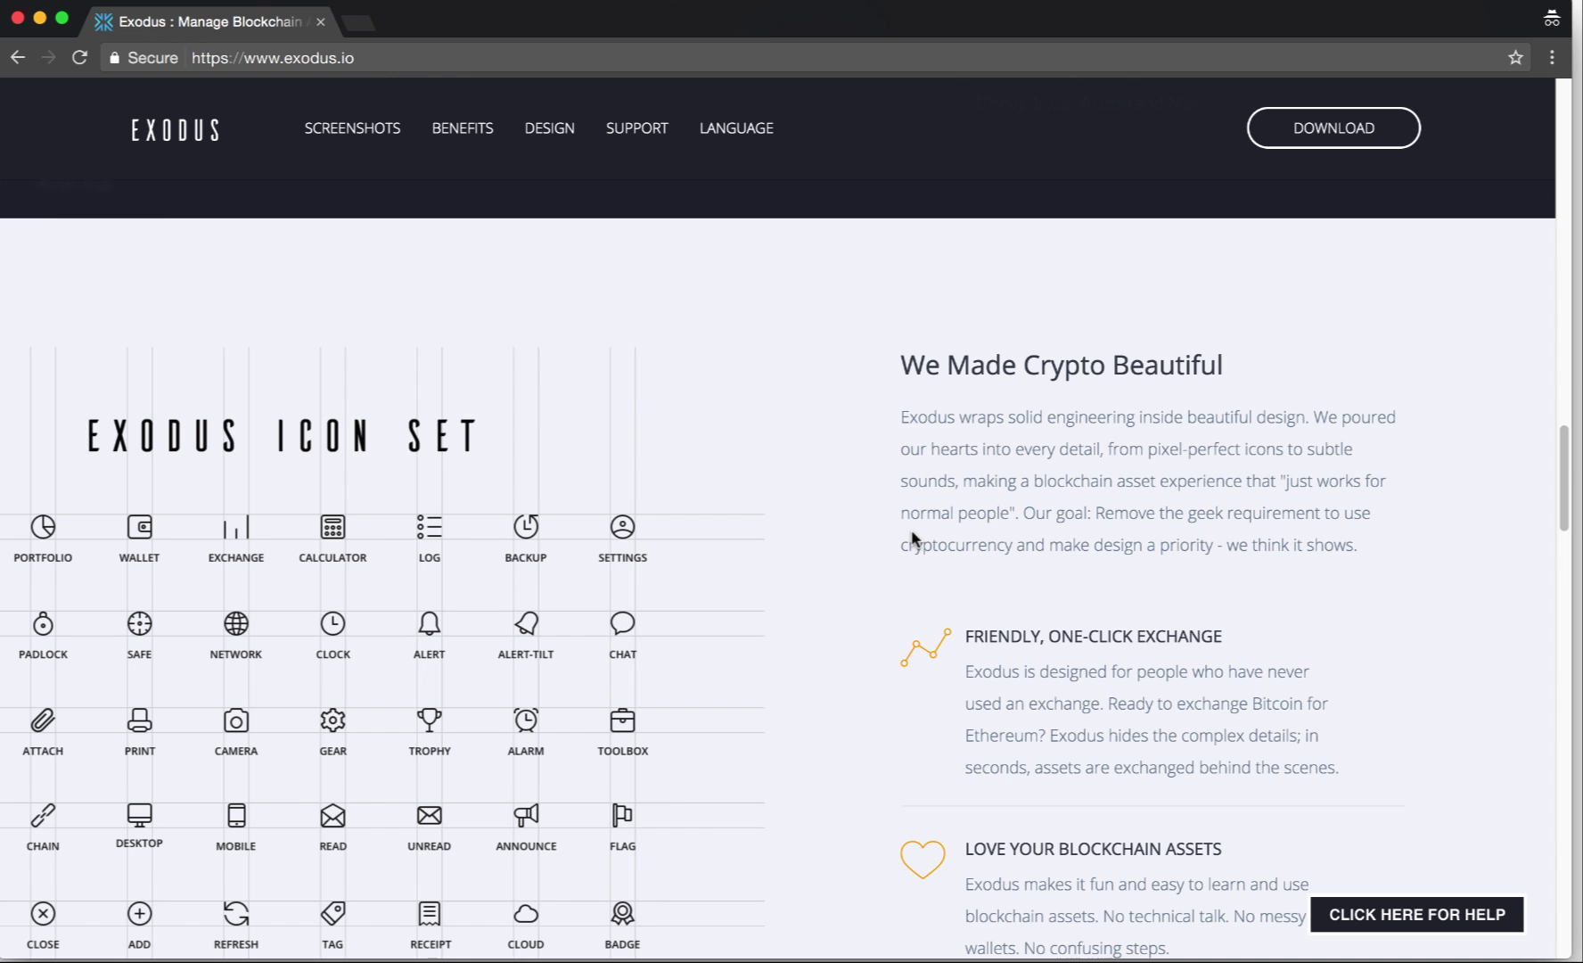
pyautogui.scroll(-13, 912, 536)
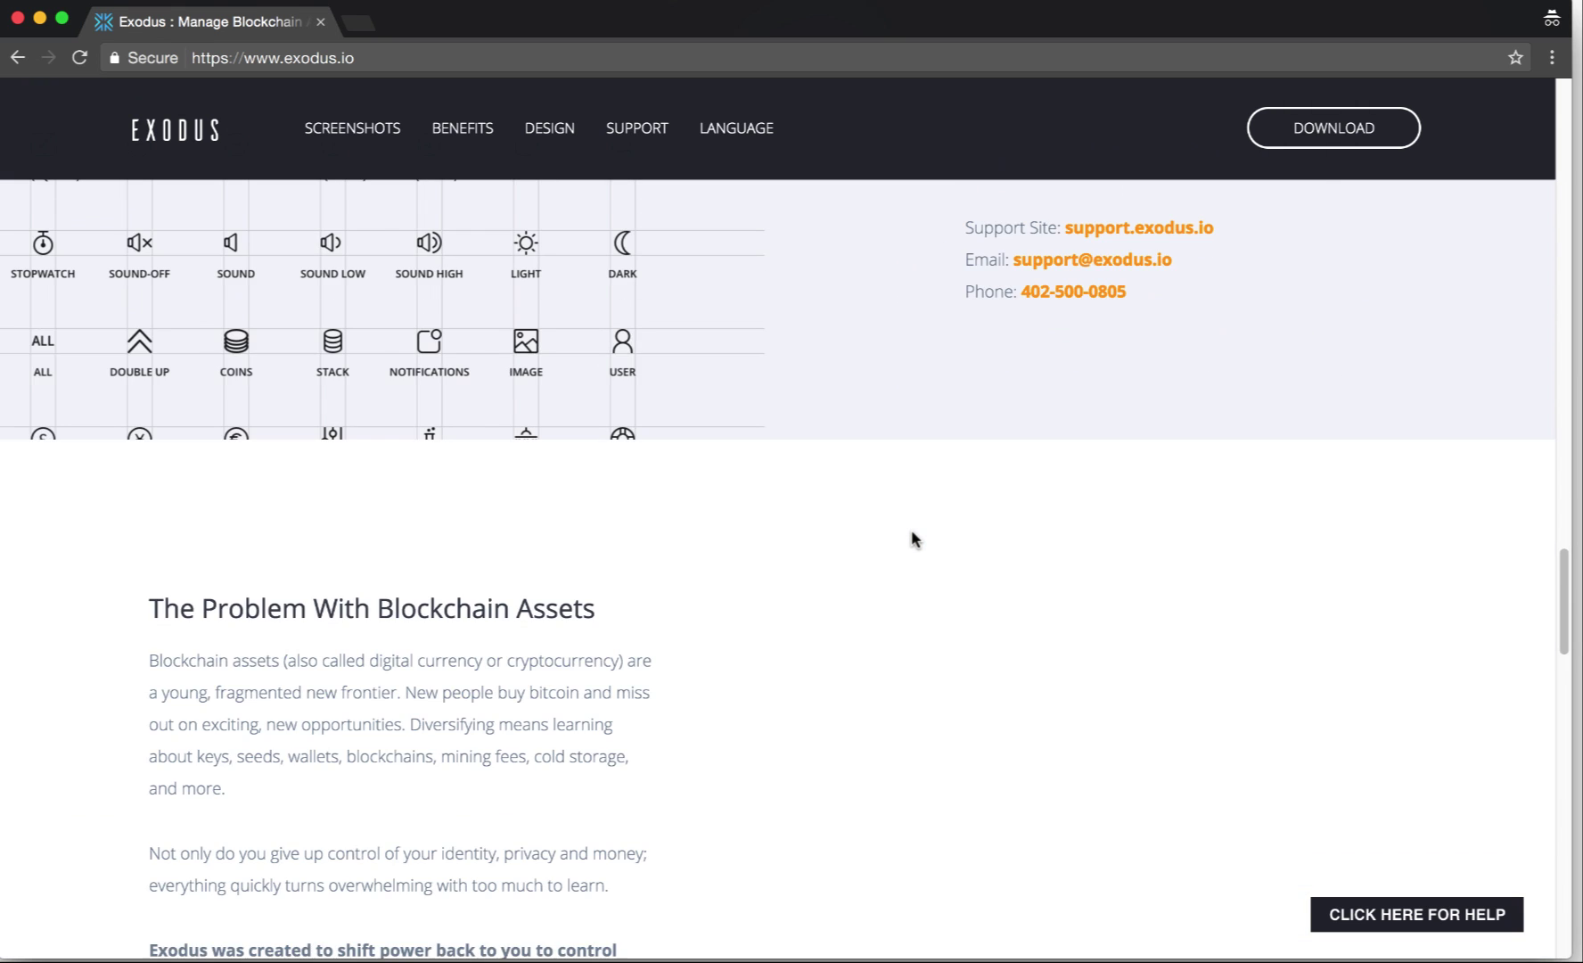
pyautogui.scroll(-3, 912, 538)
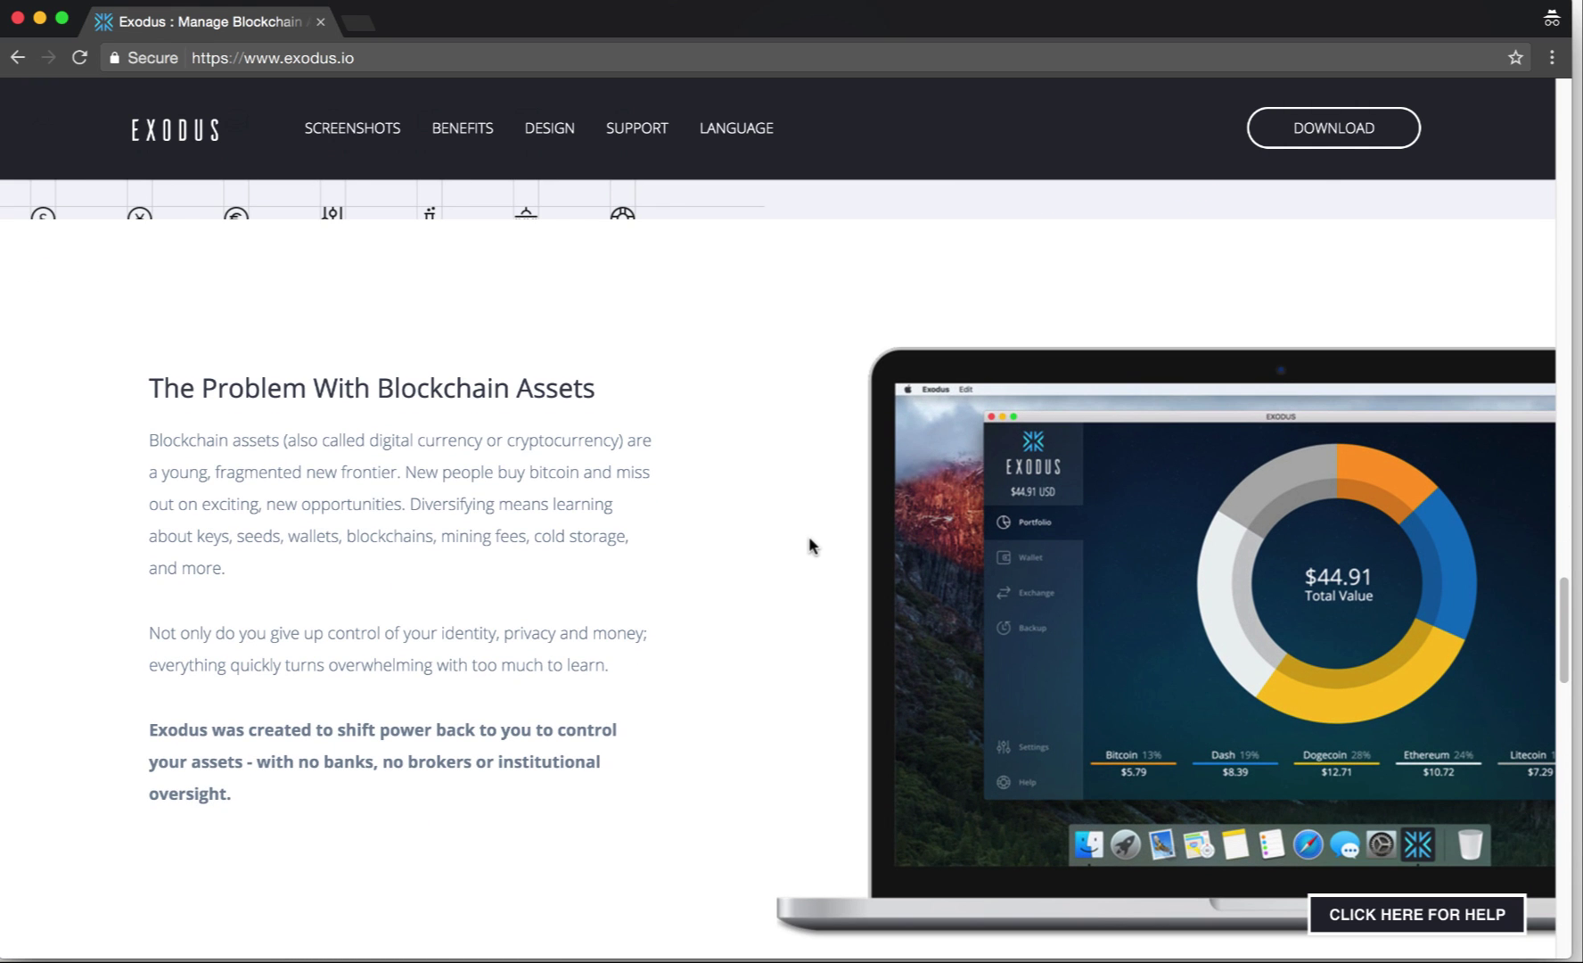
pyautogui.scroll(-11, 811, 545)
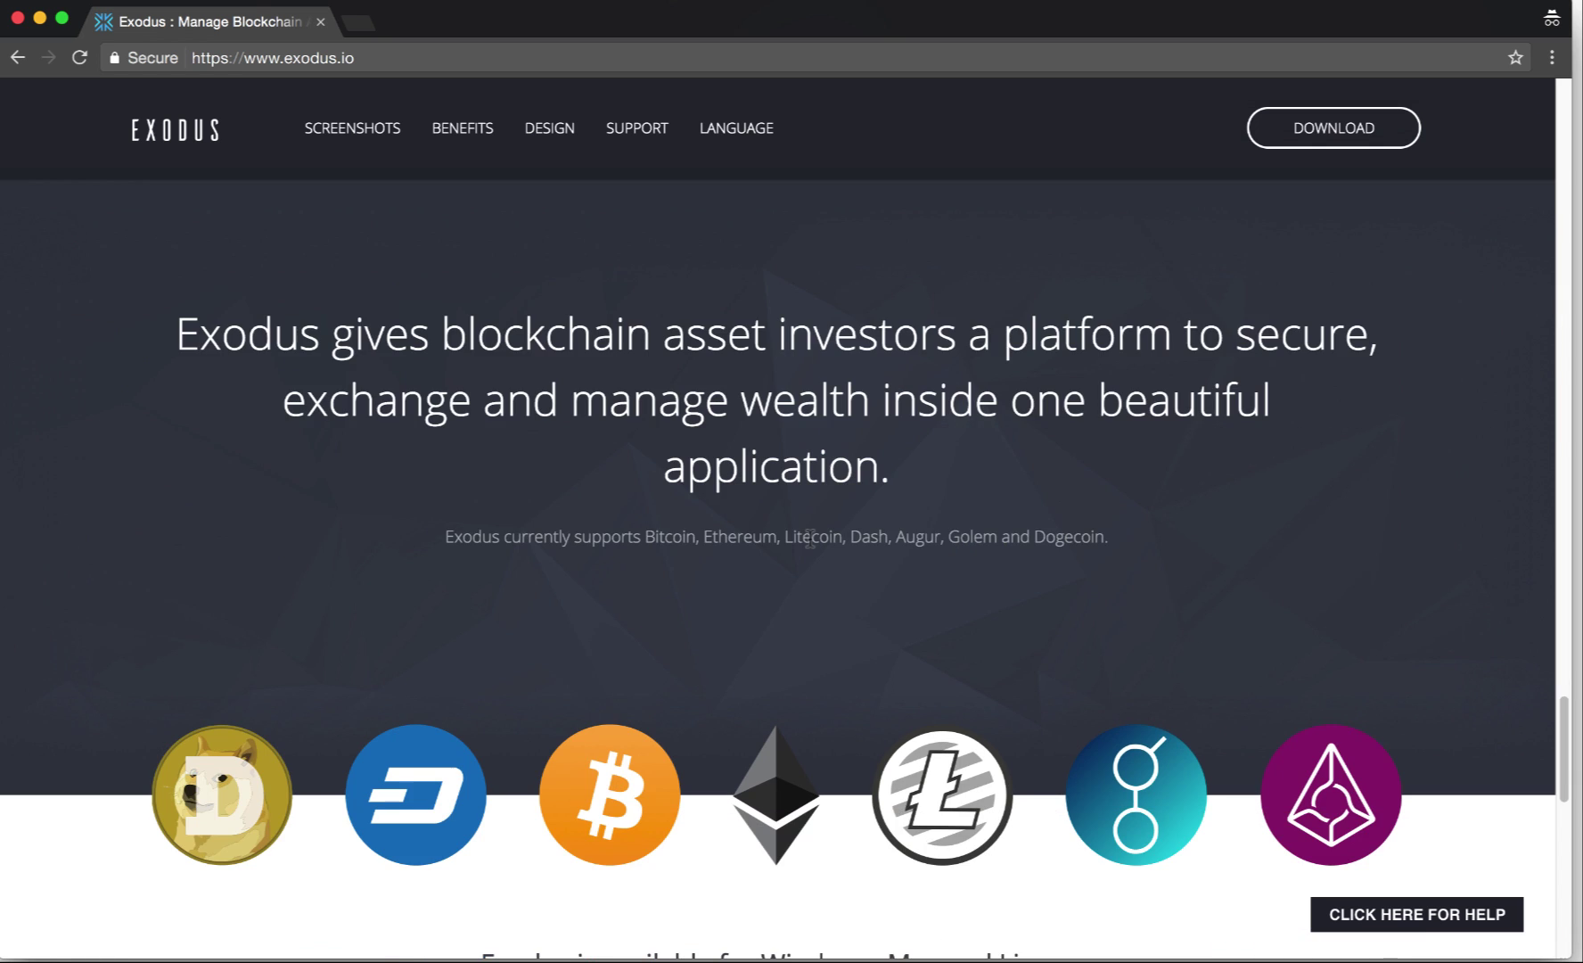
pyautogui.scroll(-5, 809, 537)
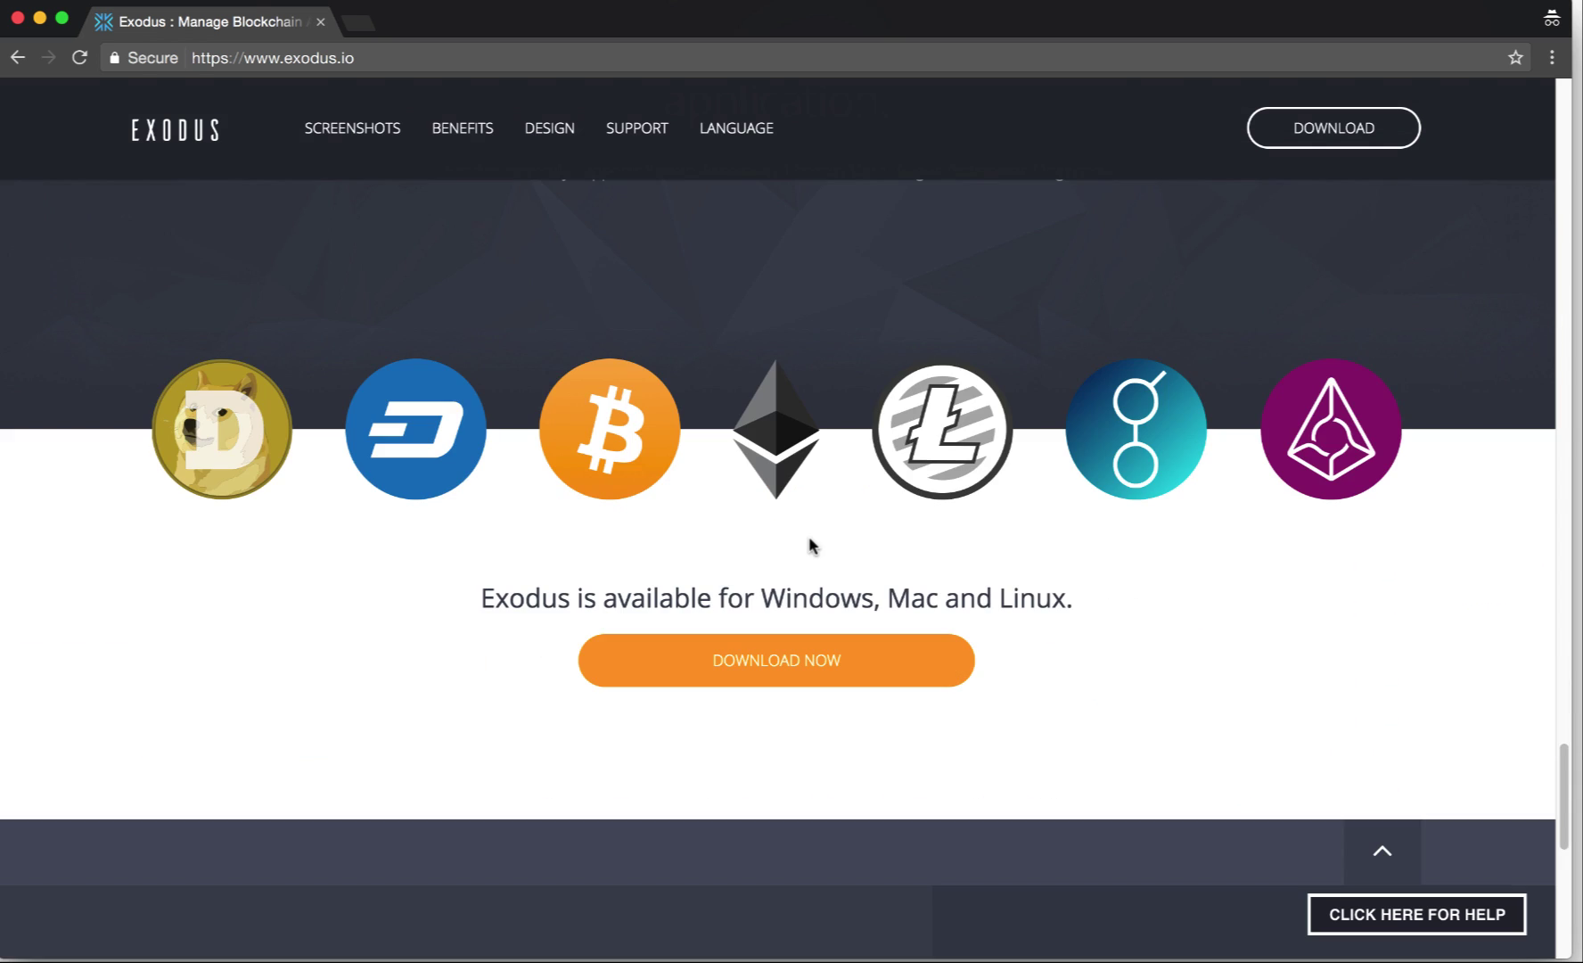
pyautogui.moveTo(1569, 753); pyautogui.dragTo(1423, 112)
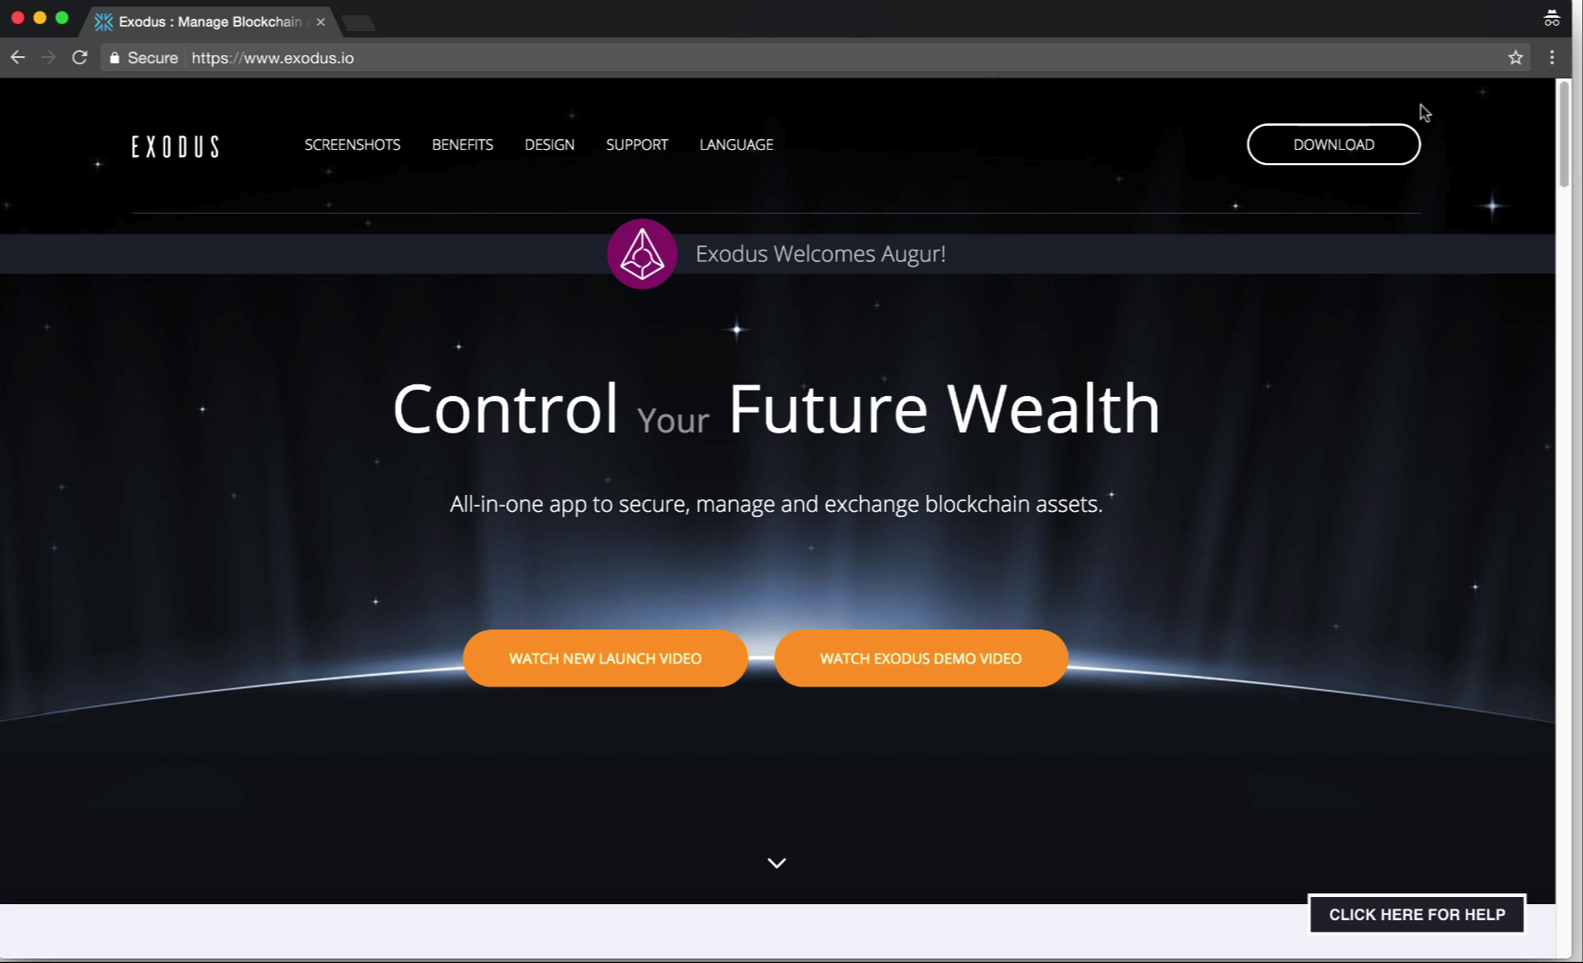
# Step: Open the Exodus support site and look through the help article categories in its knowledge base
pyautogui.click(629, 146)
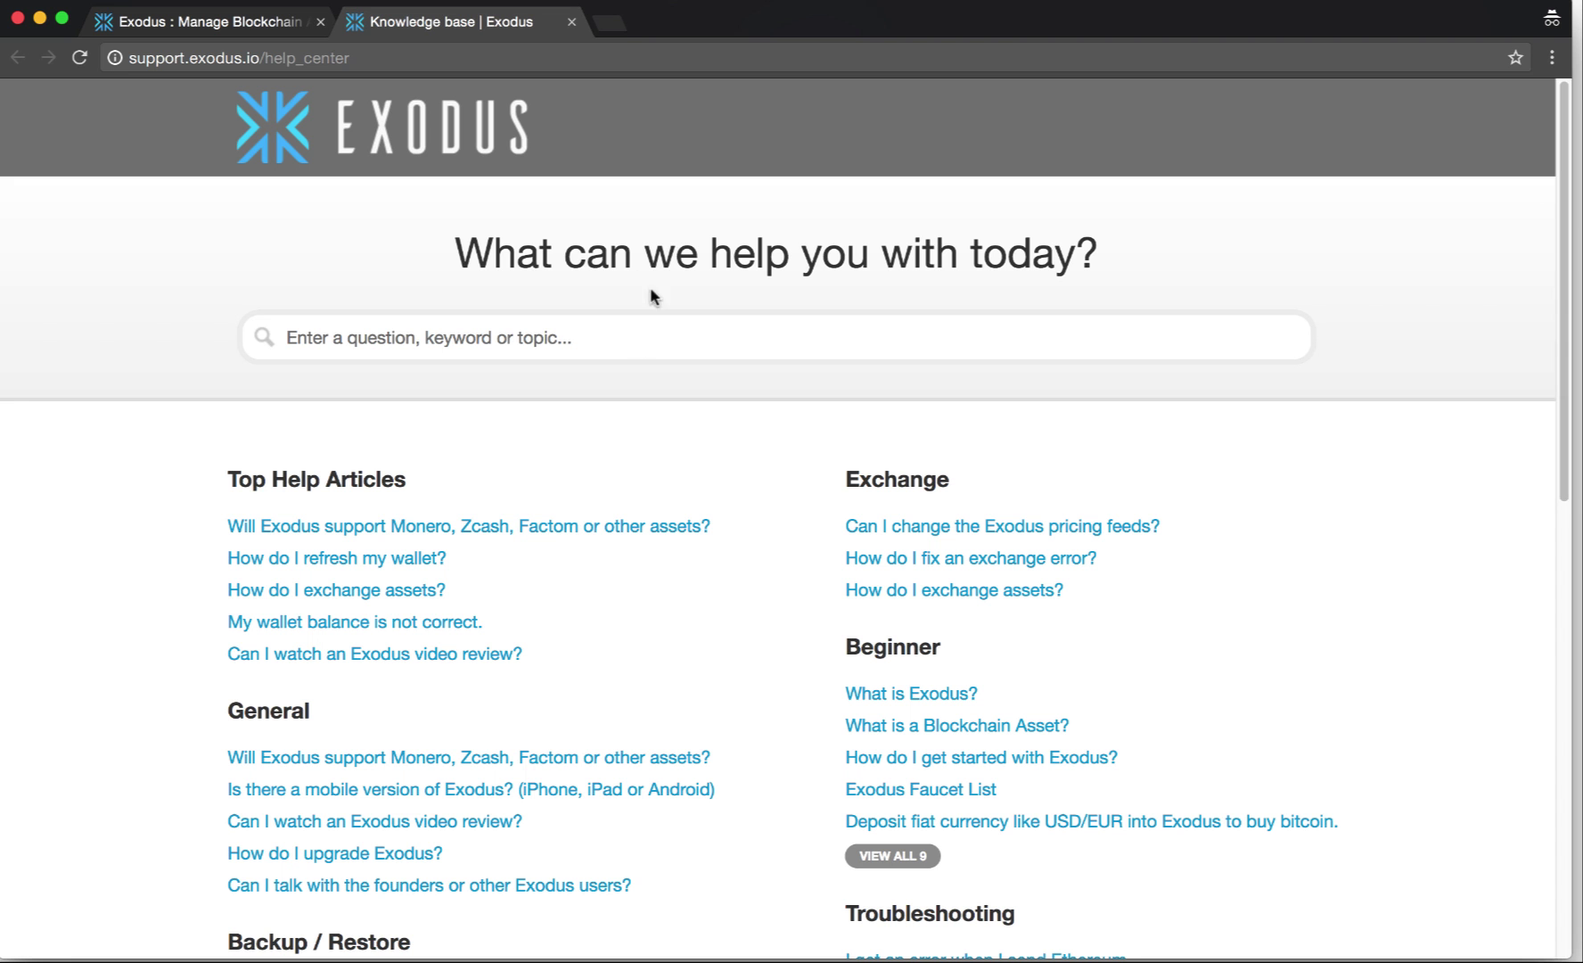
pyautogui.scroll(-3, 649, 649)
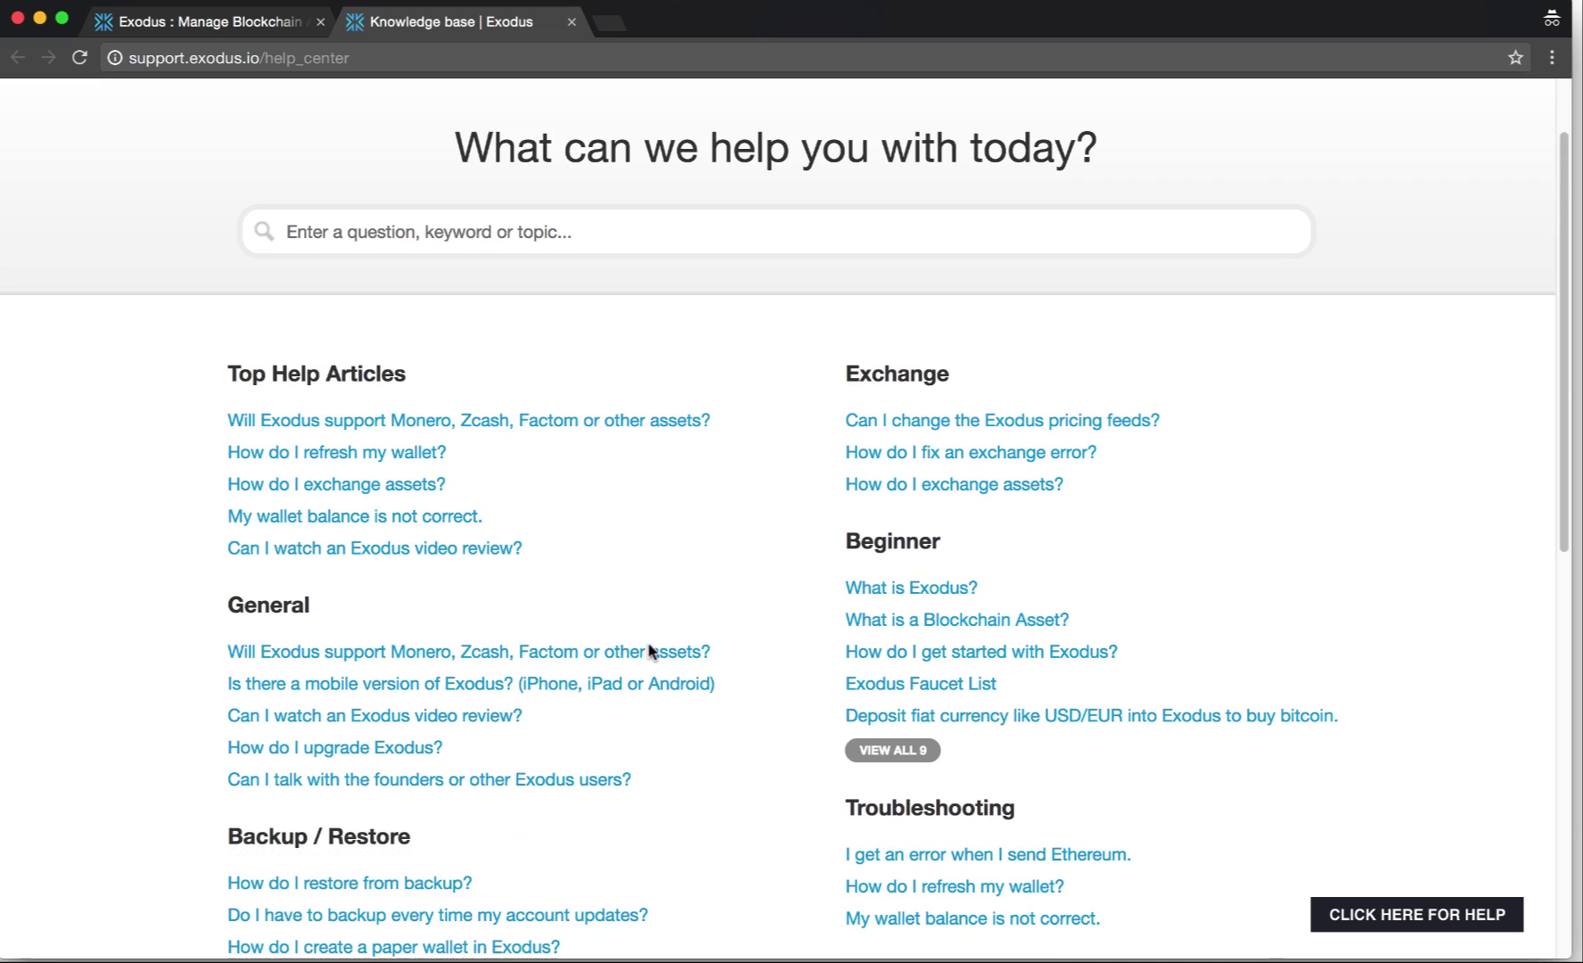
pyautogui.scroll(-3, 649, 650)
pyautogui.scroll(-3, 829, 548)
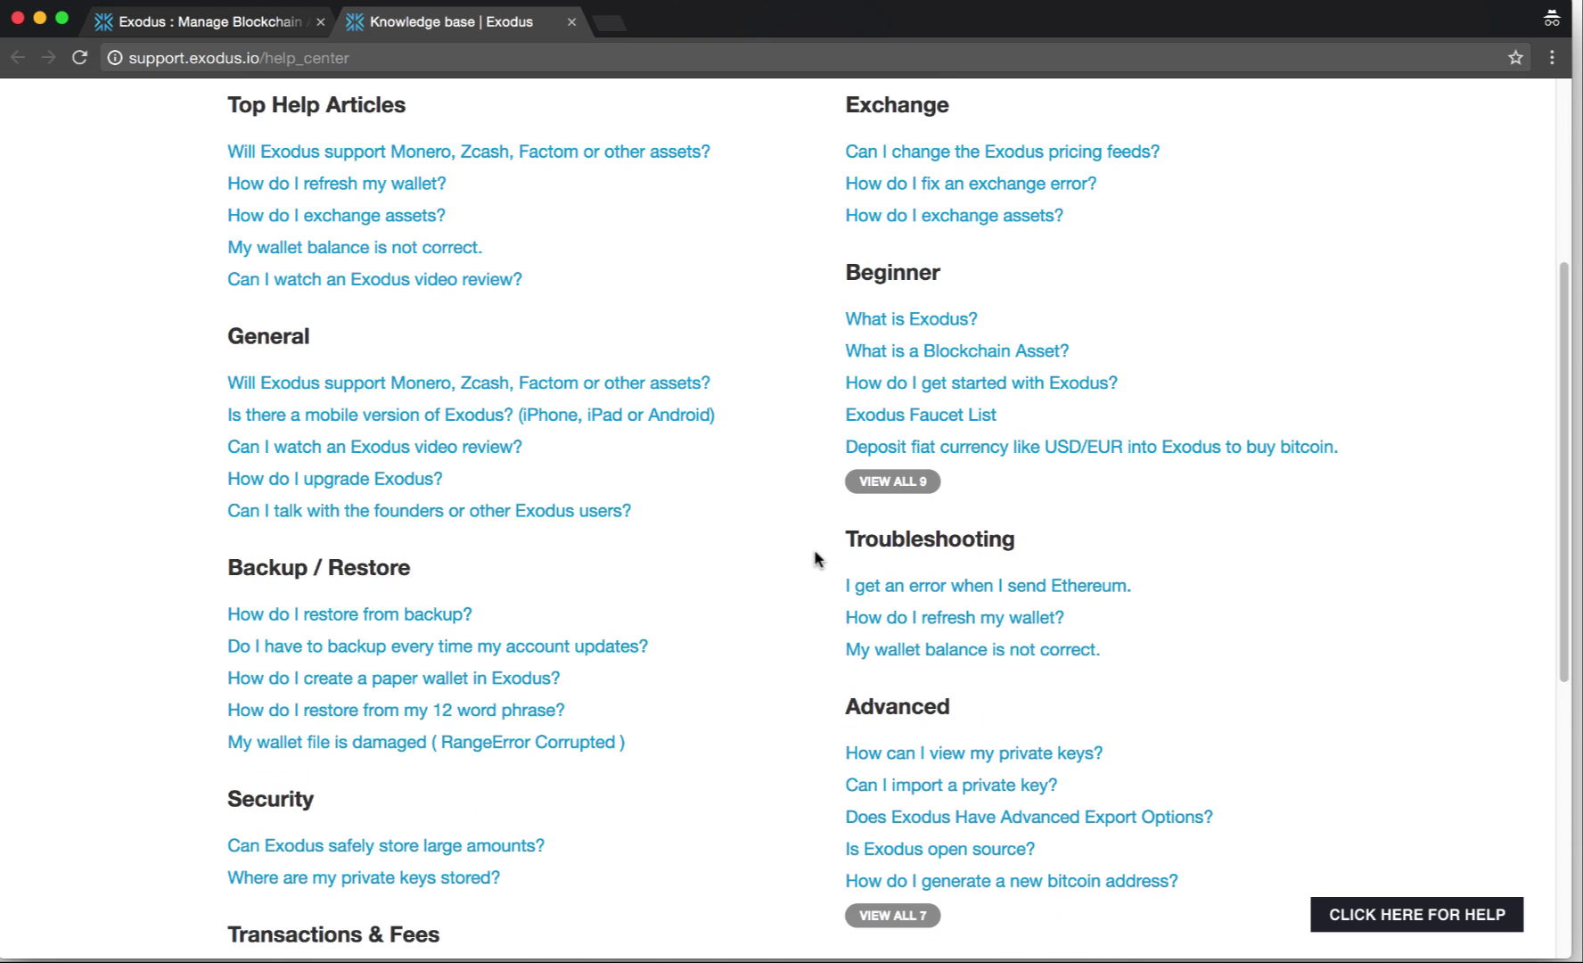
pyautogui.scroll(-5, 813, 559)
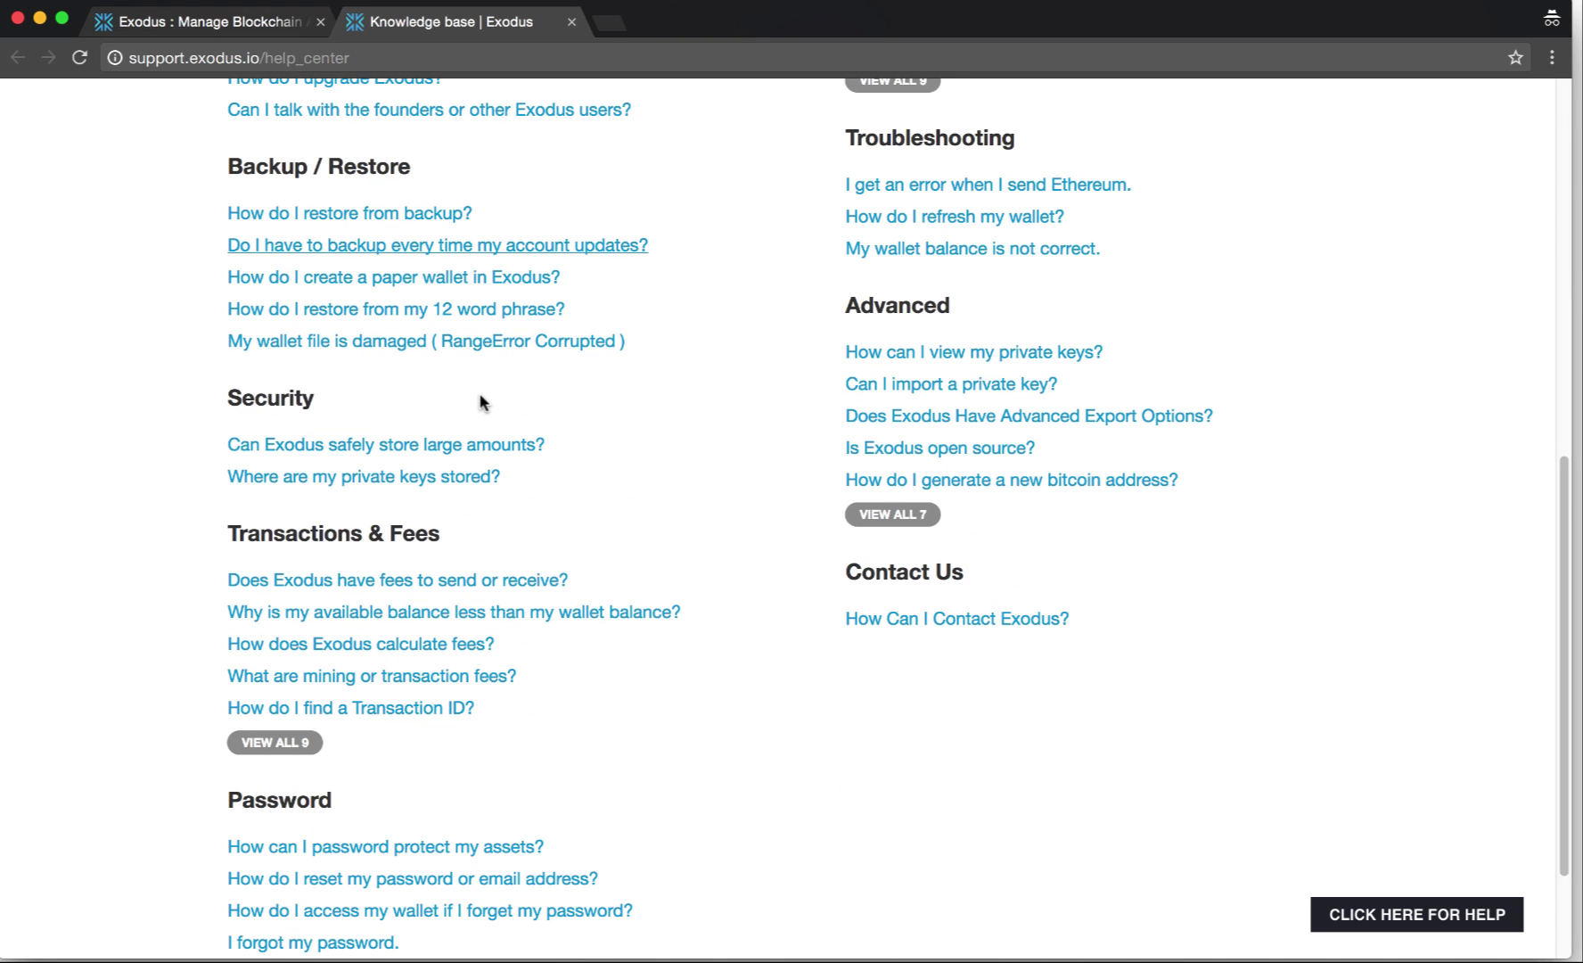
pyautogui.scroll(10, 614, 512)
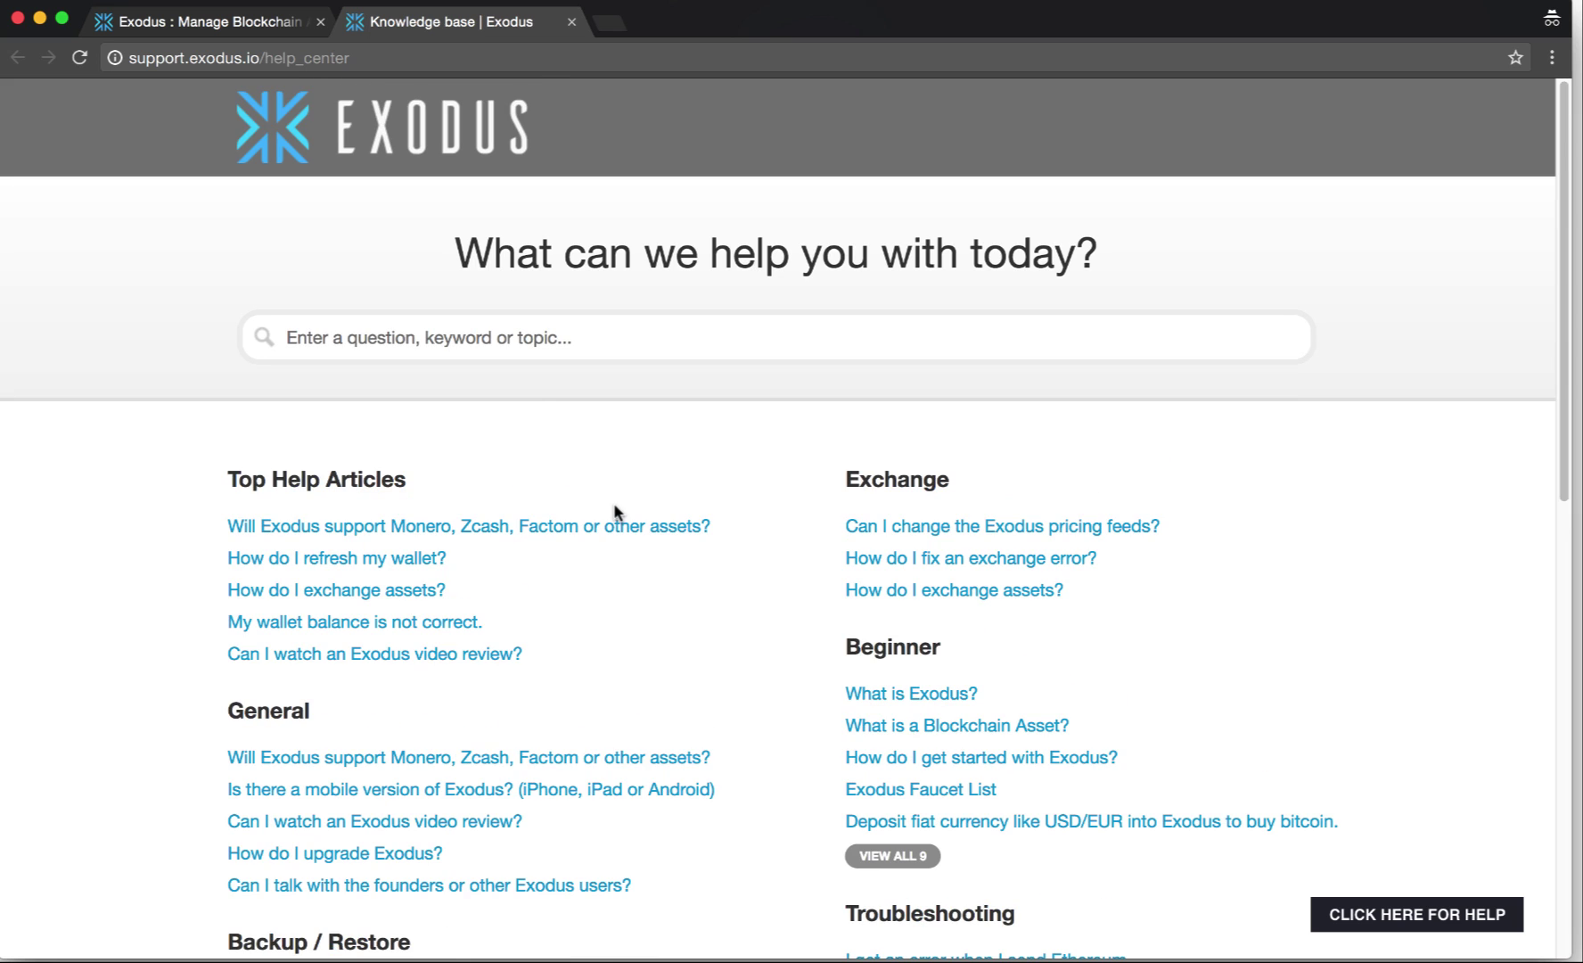
# Step: Return to the Exodus homepage, open its download page and download the latest release for Mac
pyautogui.click(241, 27)
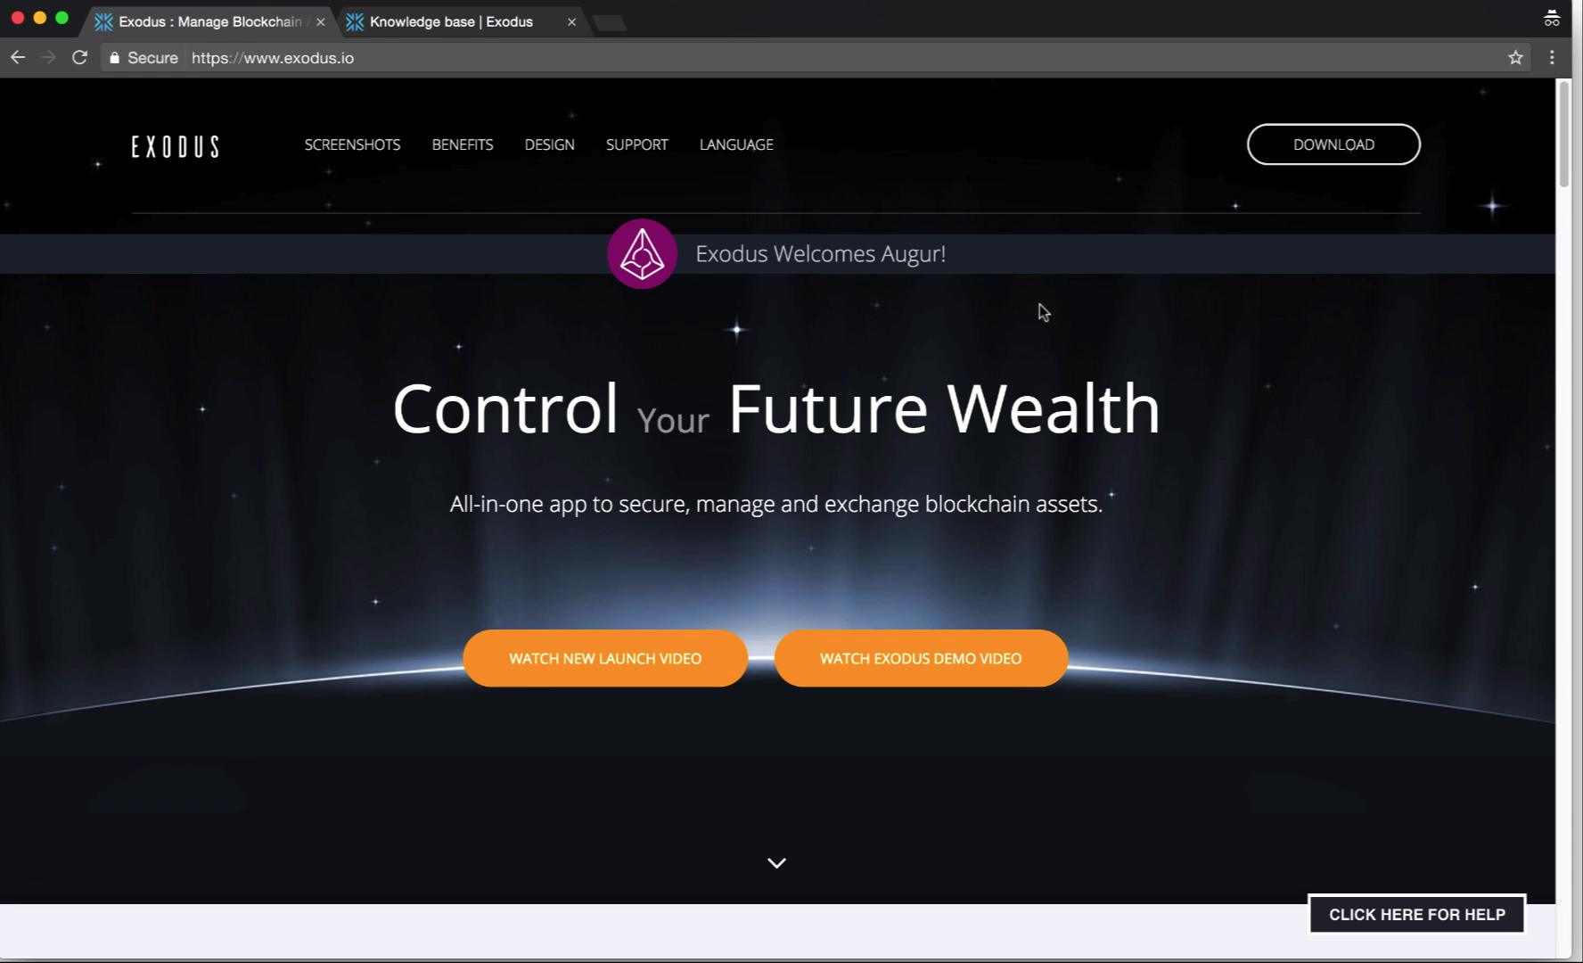
pyautogui.click(1328, 163)
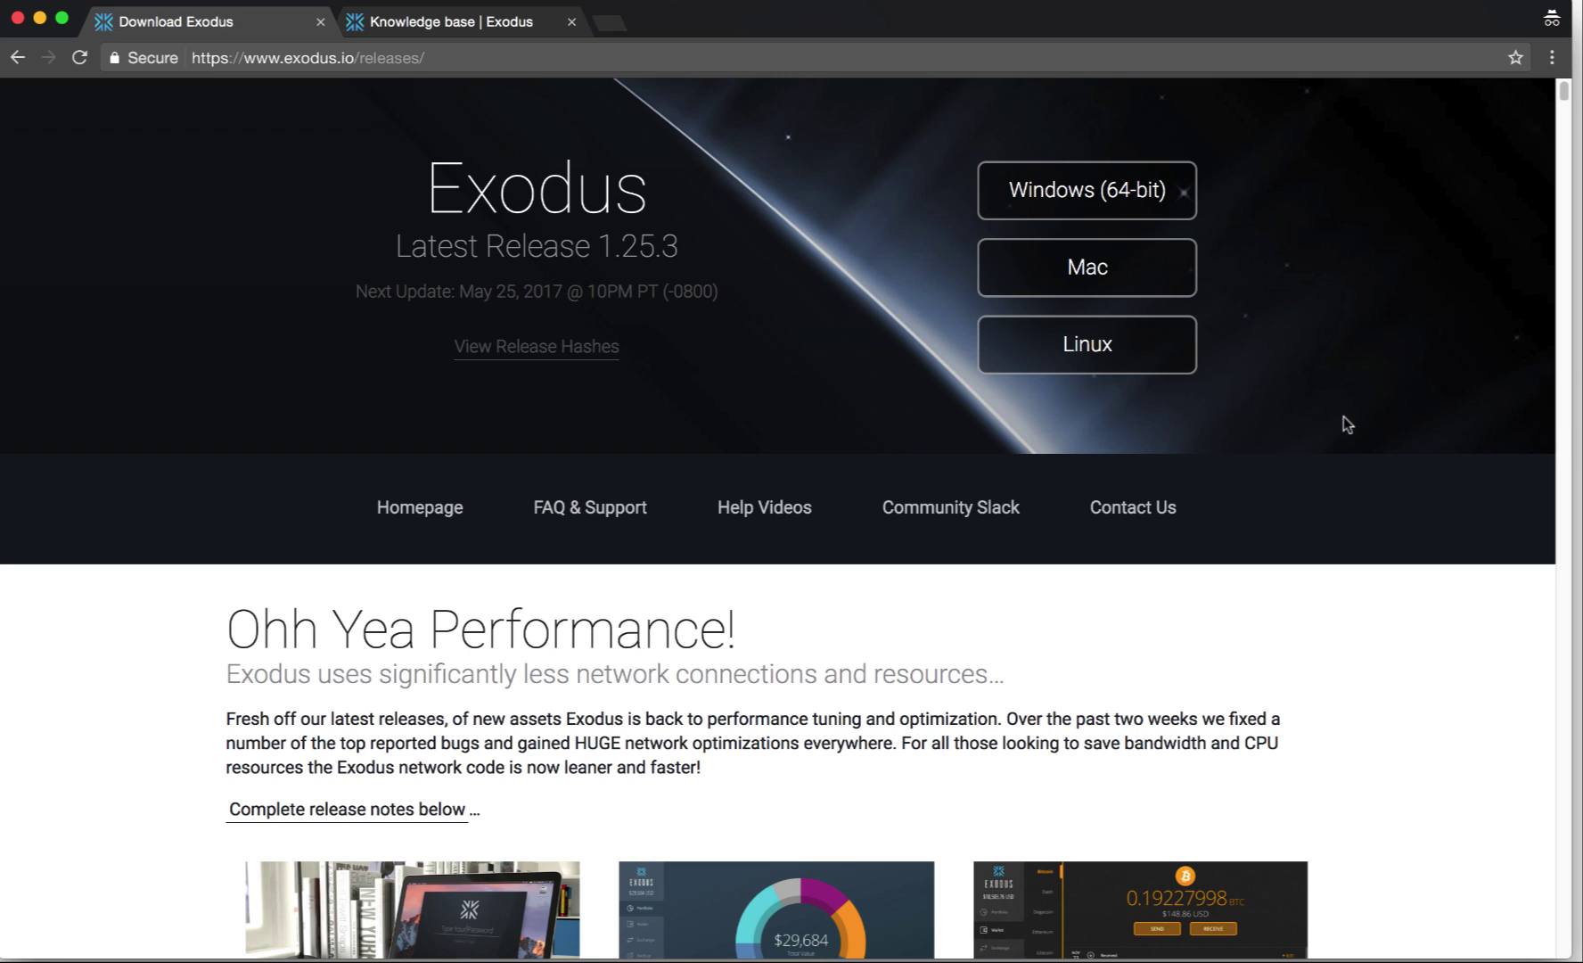
pyautogui.click(1084, 283)
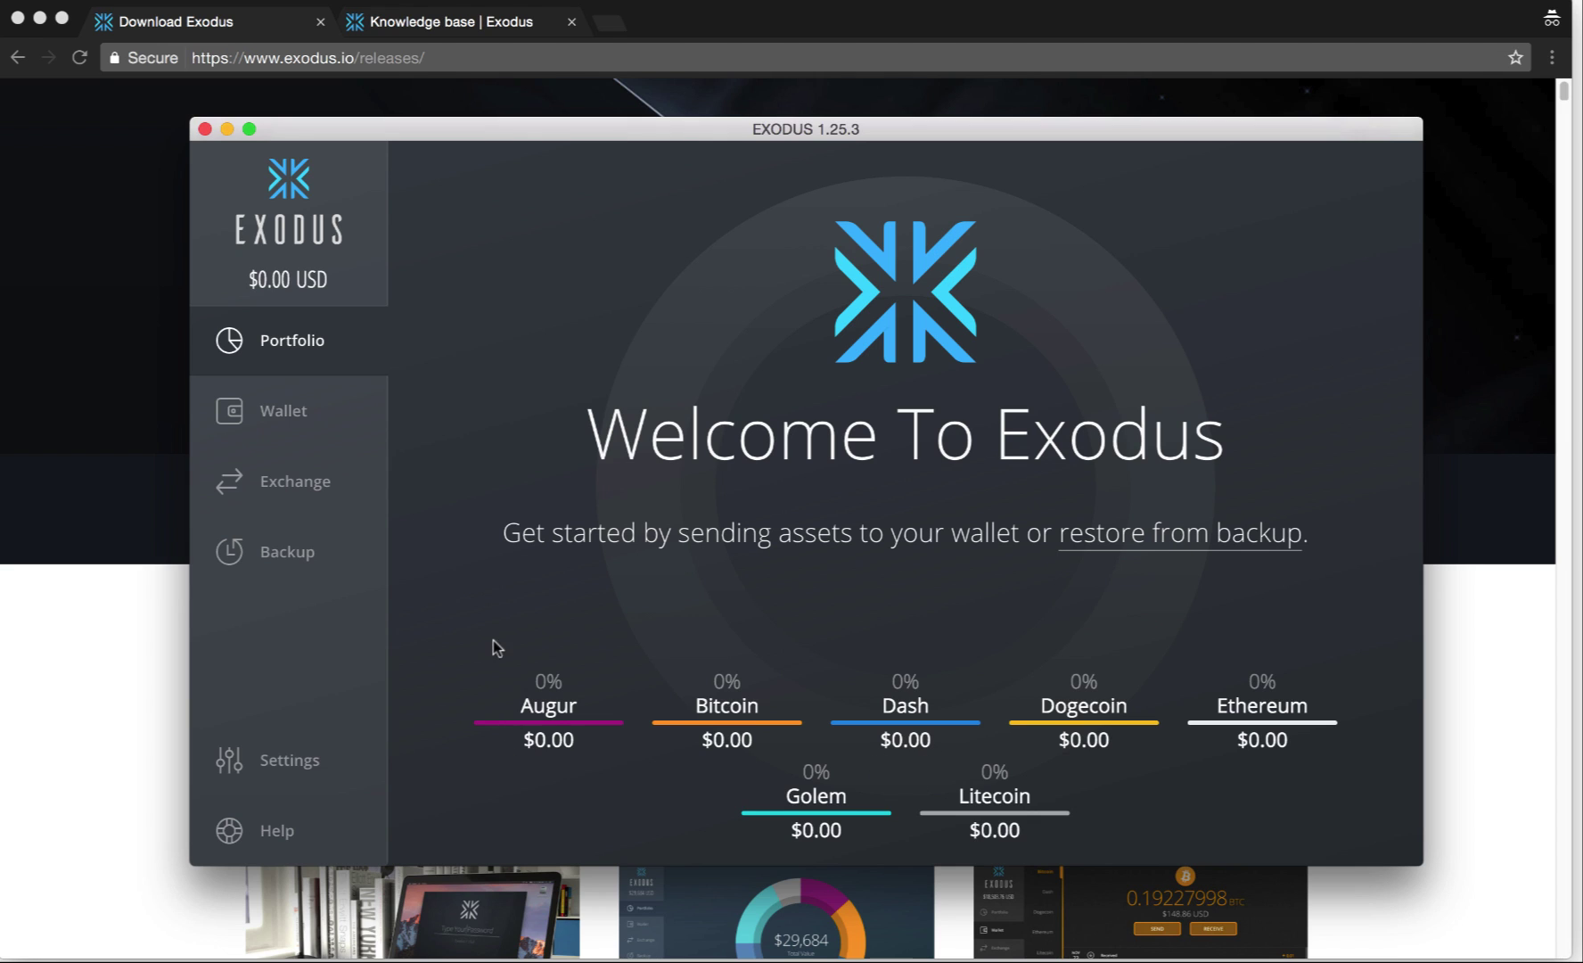
# Step: Maximize the Exodus wallet app and view the wallets for Augur, Bitcoin, Dash, Dogecoin, Ethereum, Golem and Litecoin
pyautogui.doubleClick(648, 132)
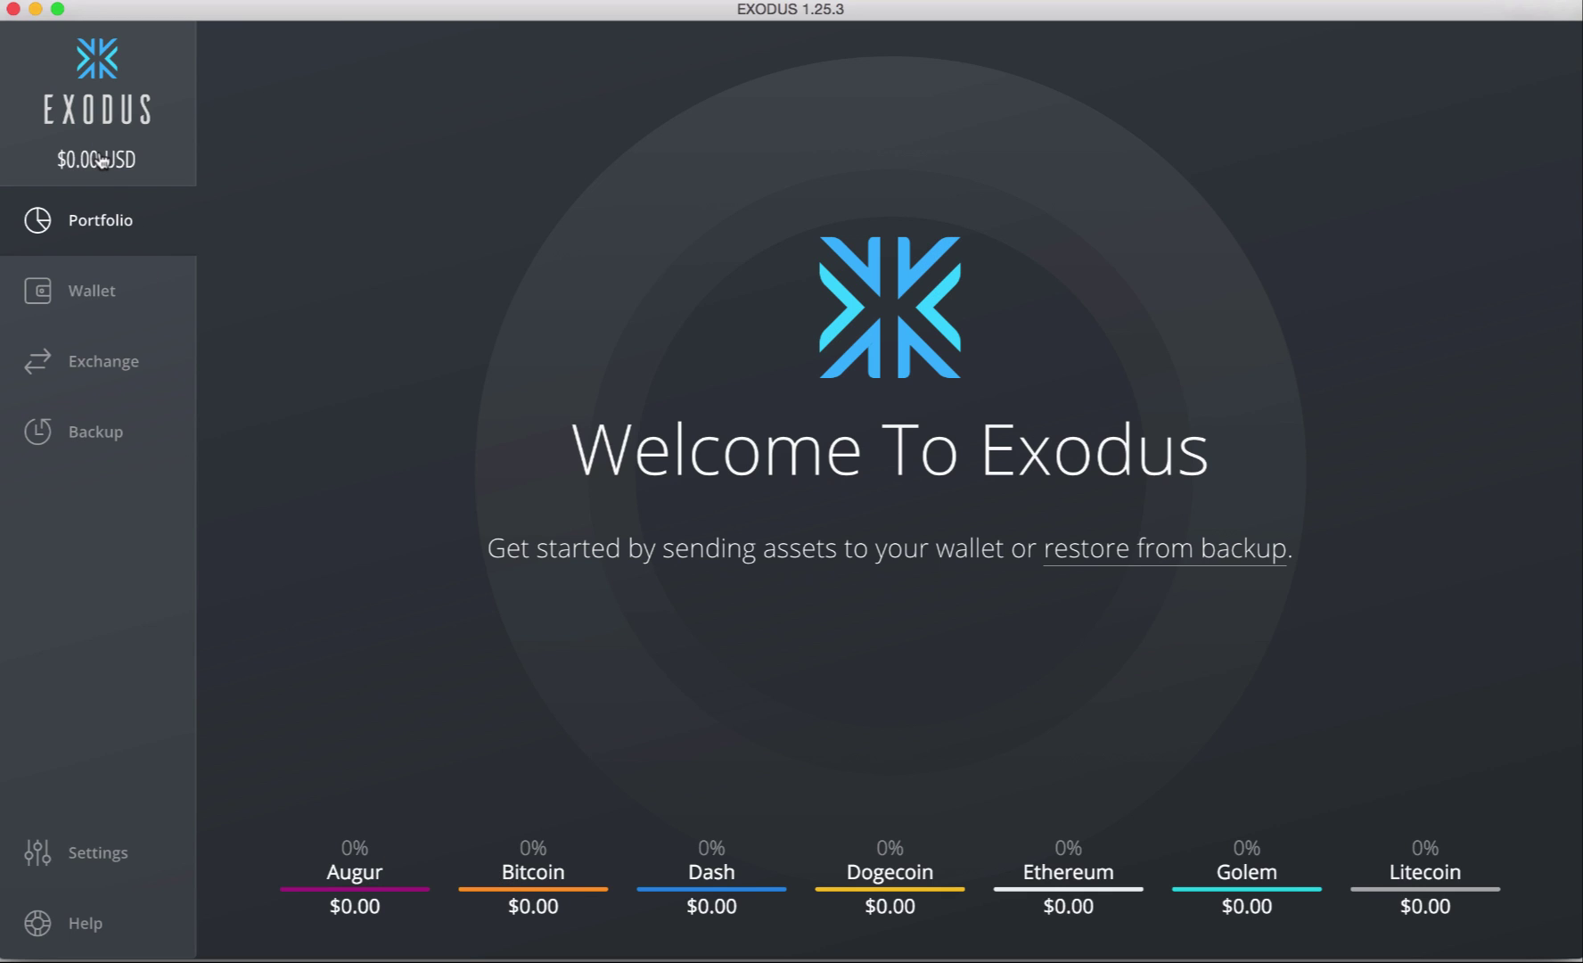
pyautogui.click(95, 297)
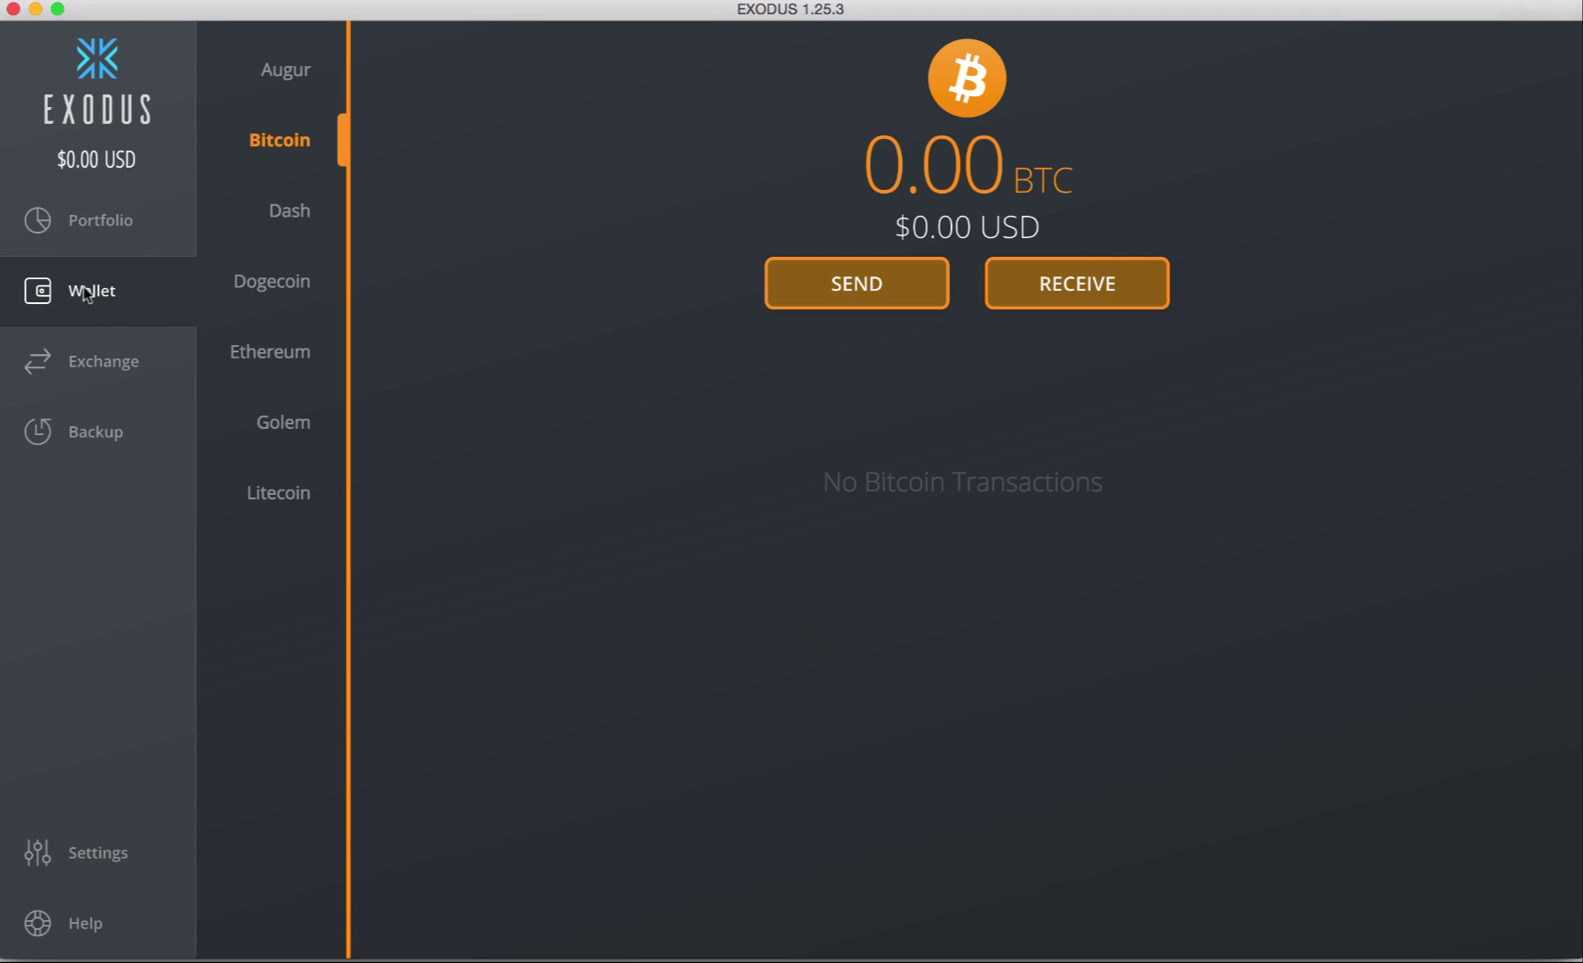
pyautogui.click(277, 71)
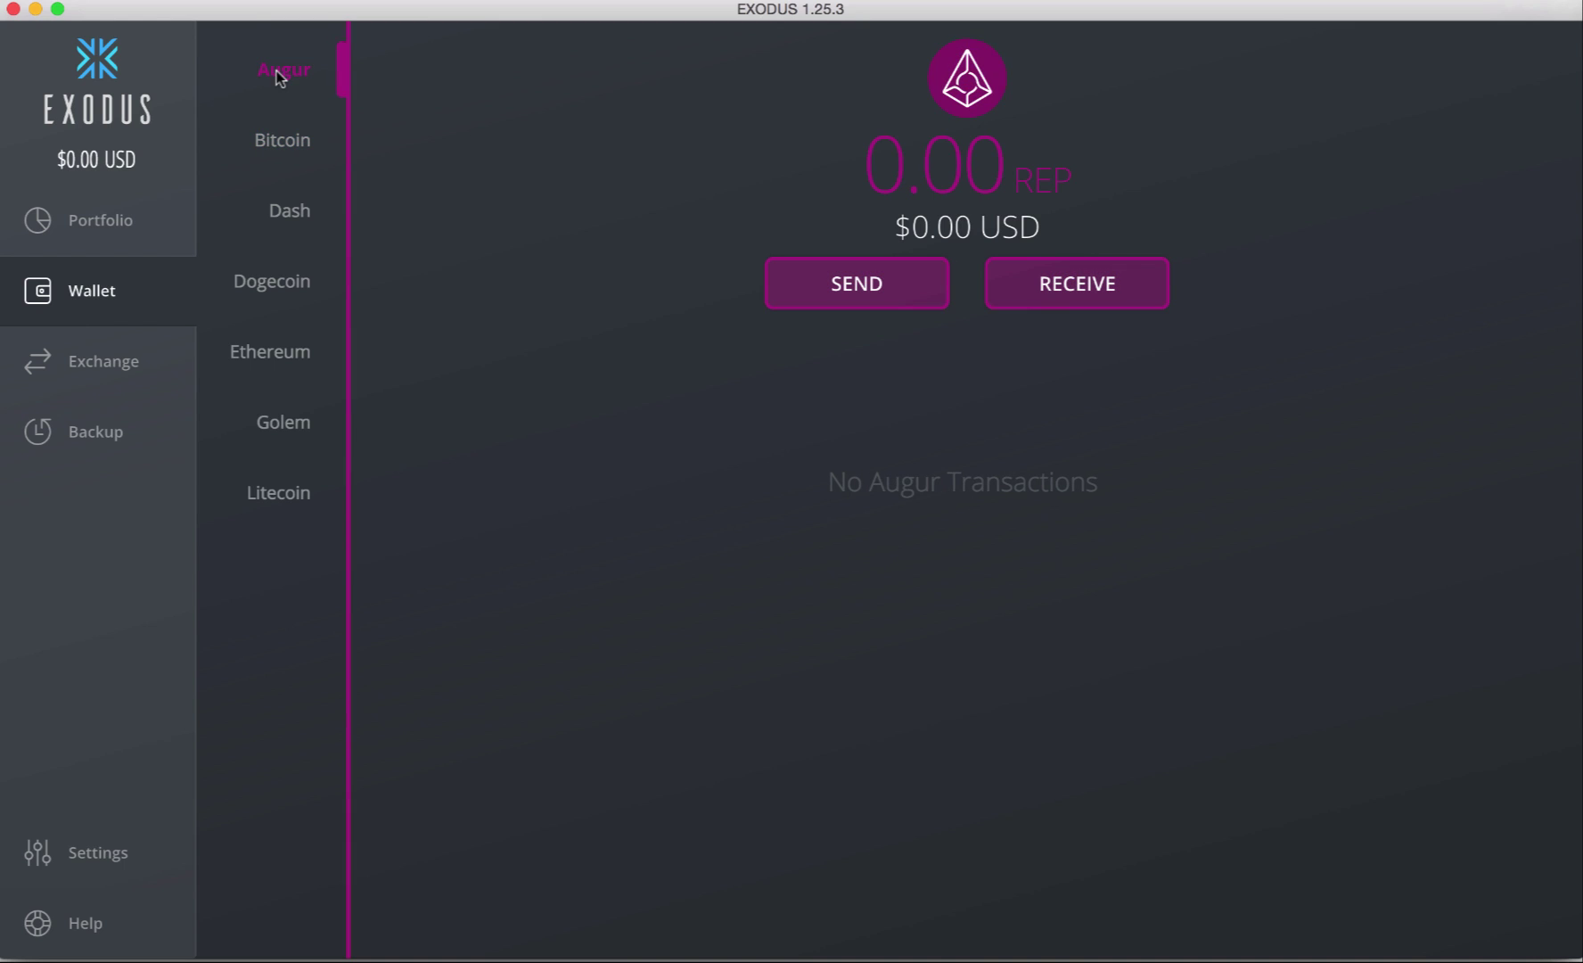
pyautogui.click(282, 142)
pyautogui.click(286, 211)
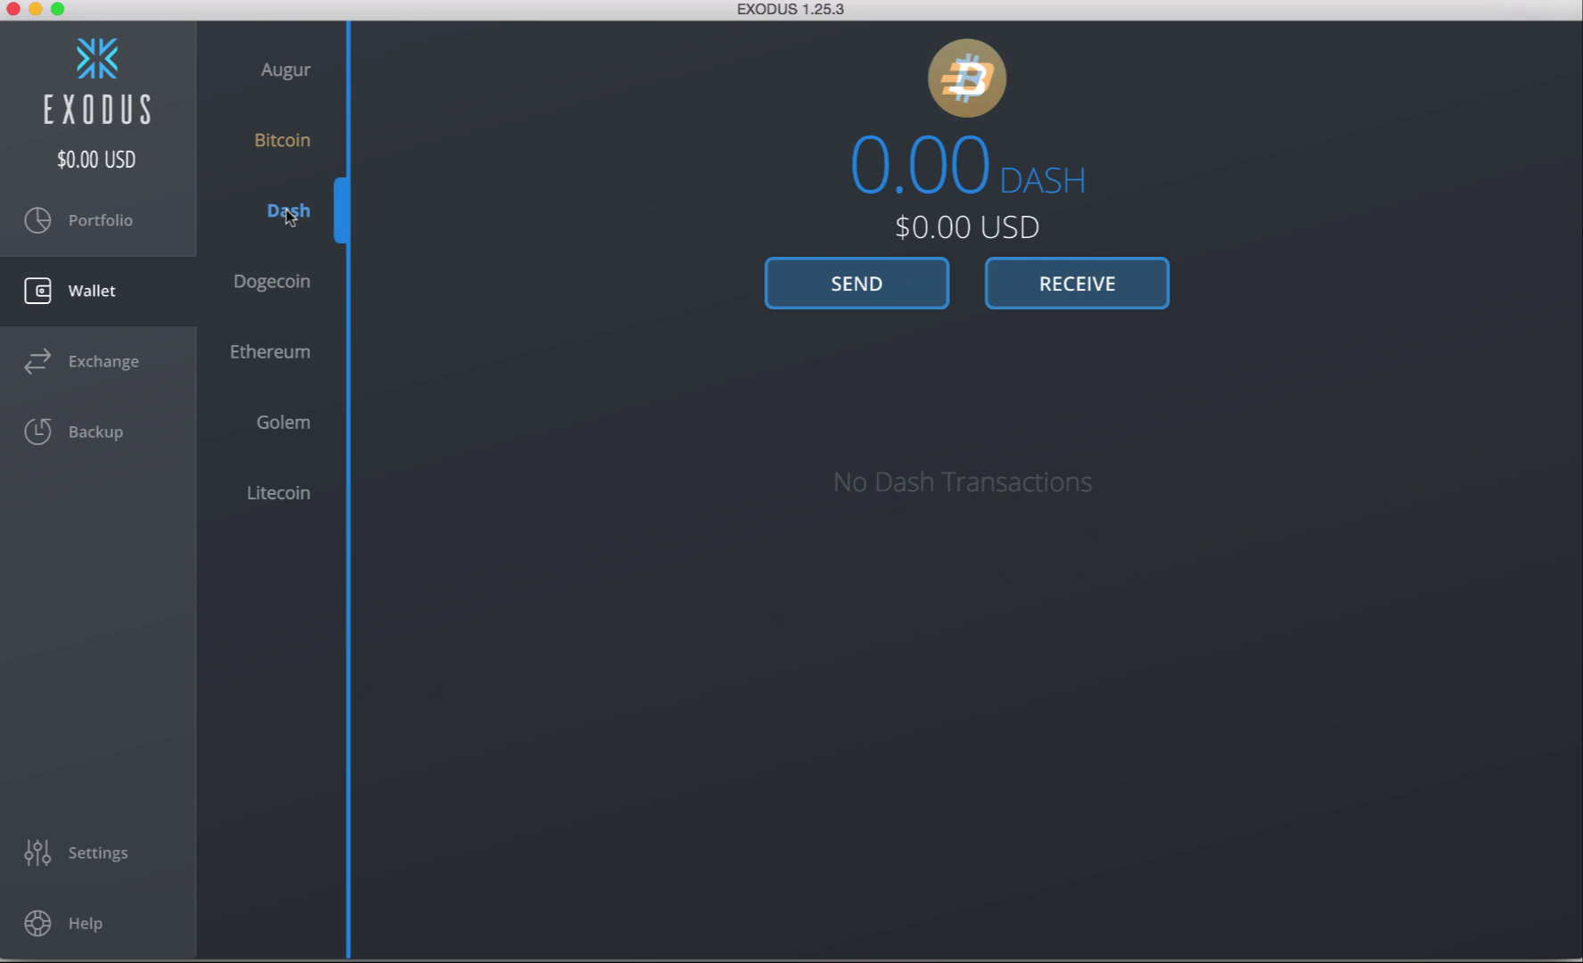
pyautogui.click(280, 280)
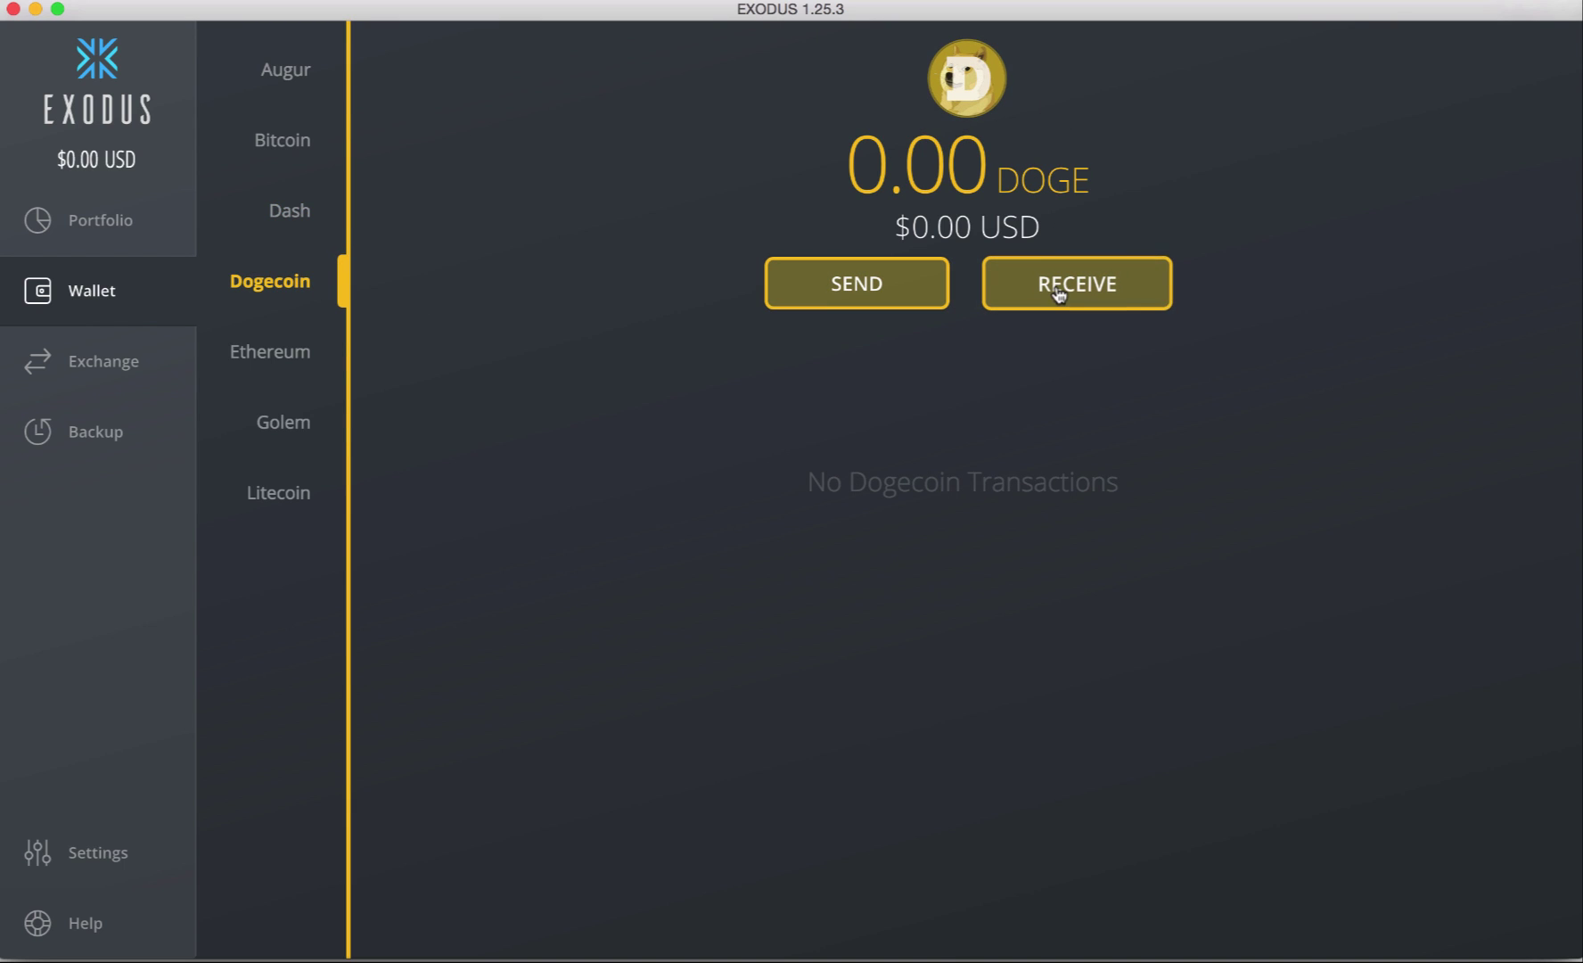
pyautogui.click(326, 361)
pyautogui.click(287, 421)
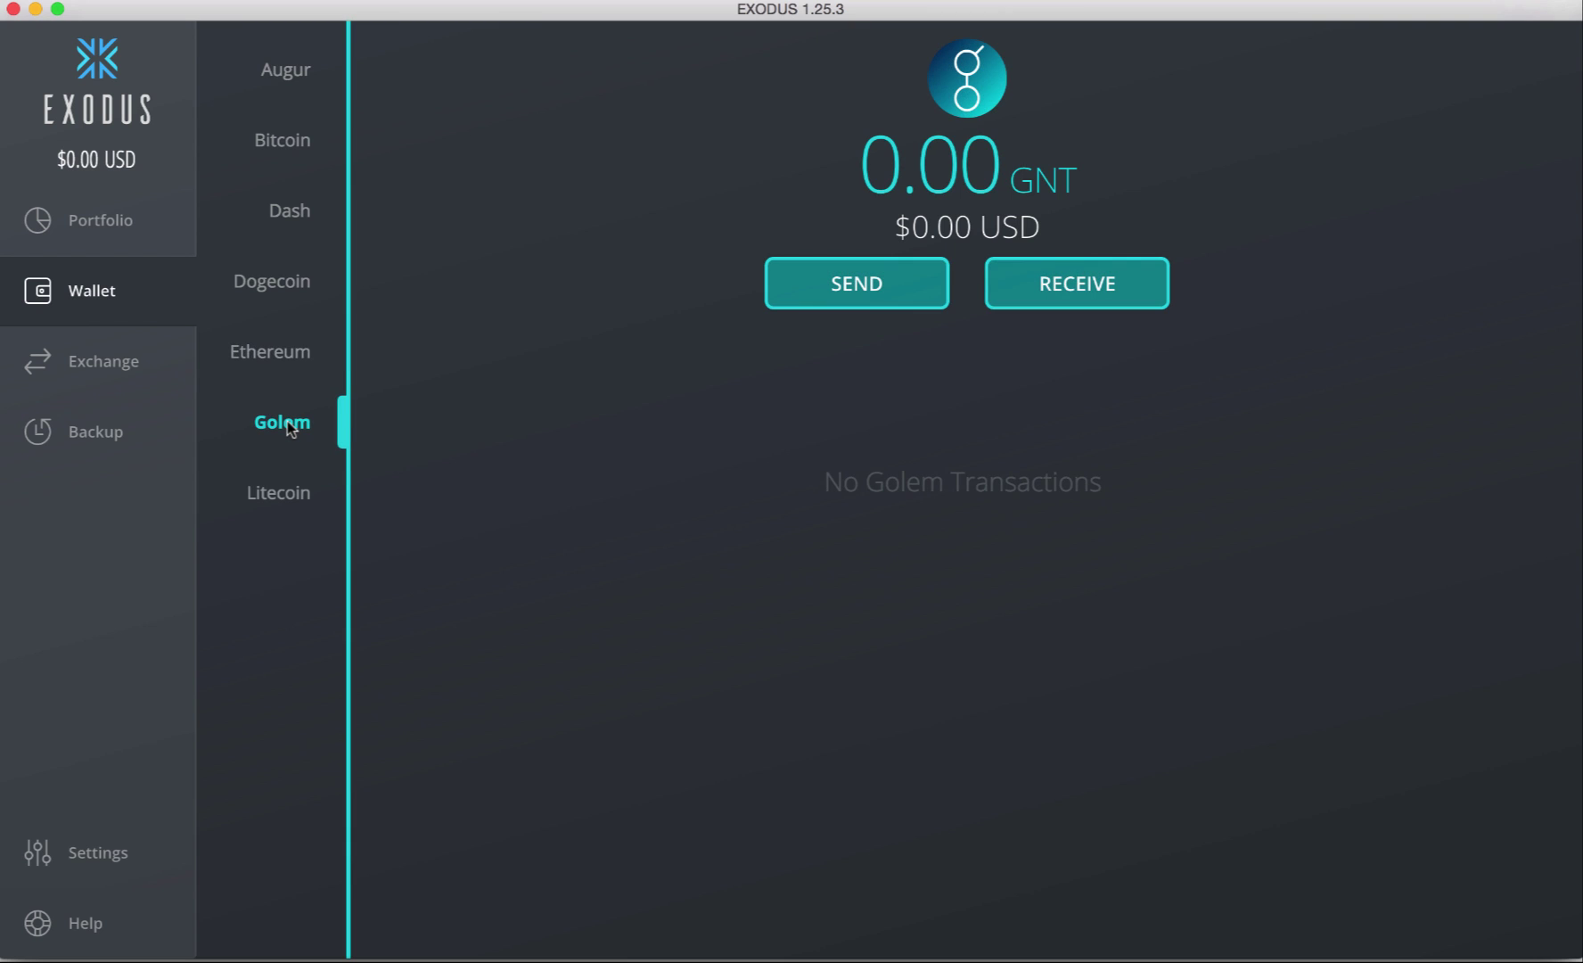
pyautogui.click(268, 493)
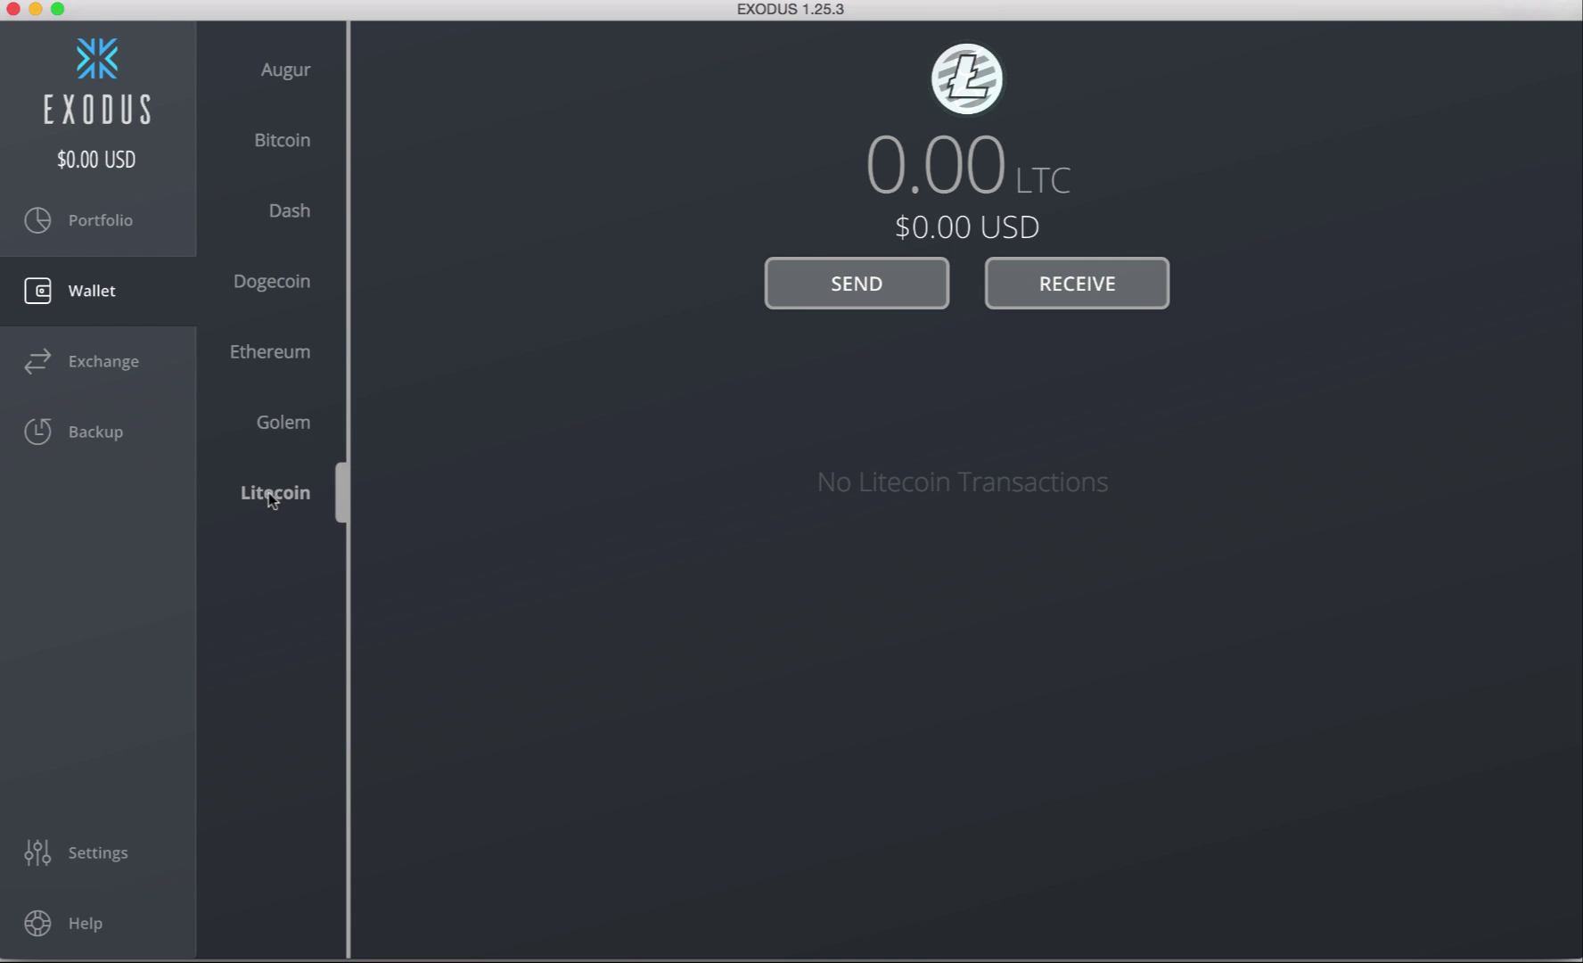
# Step: View the asset exchange page and the backup page of the wallet
pyautogui.click(95, 363)
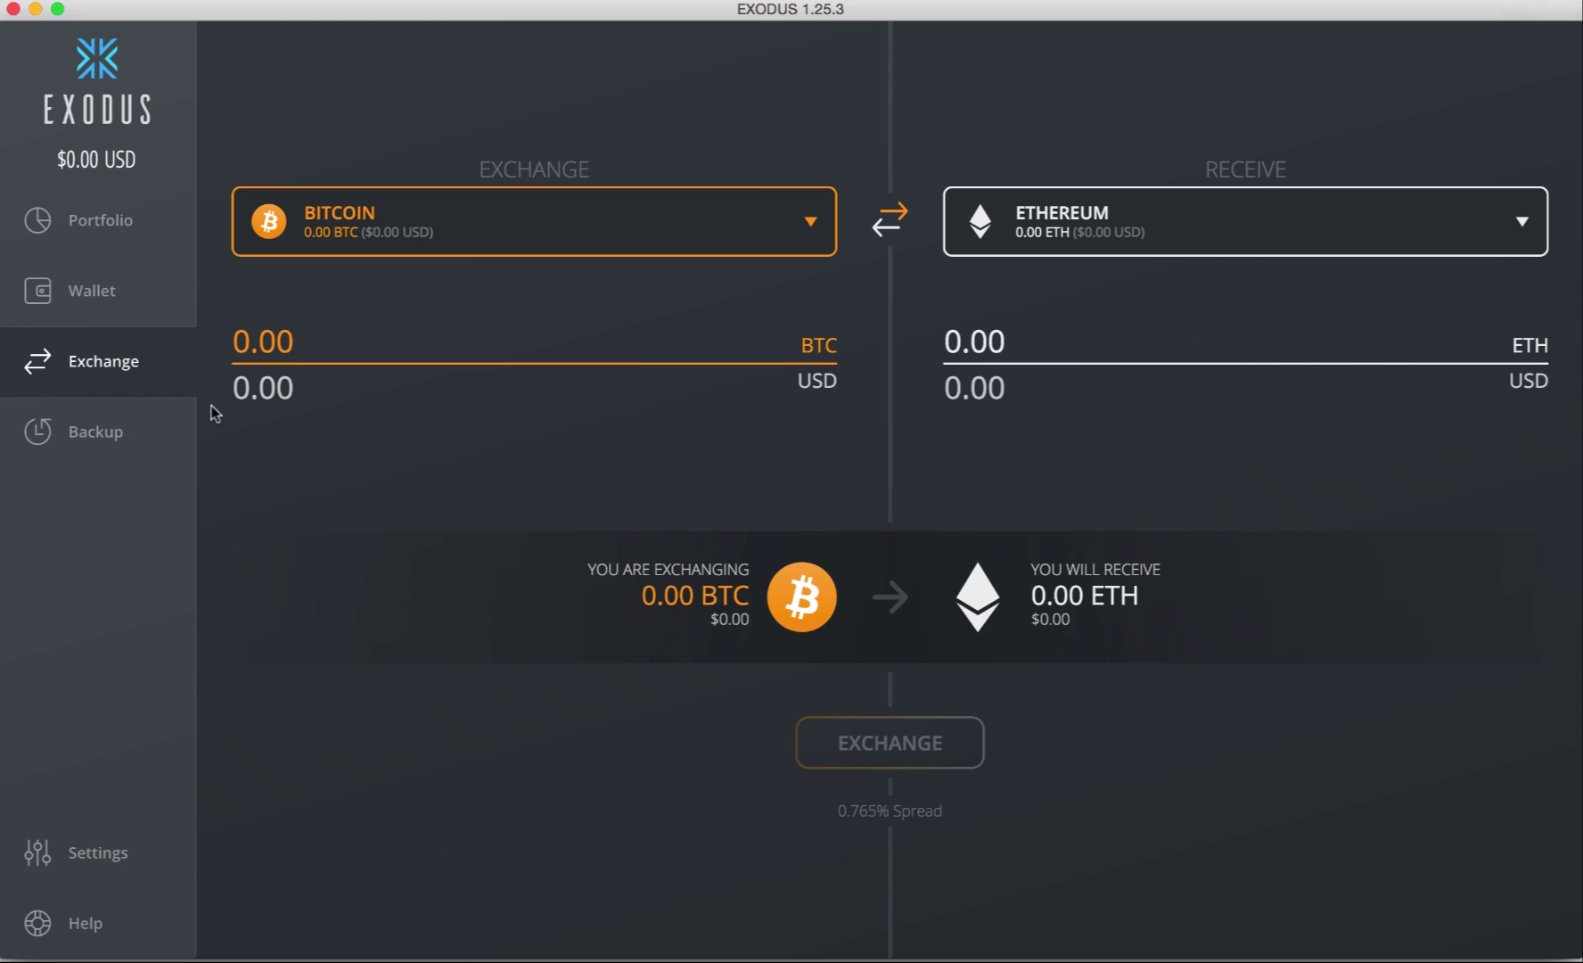
pyautogui.click(100, 440)
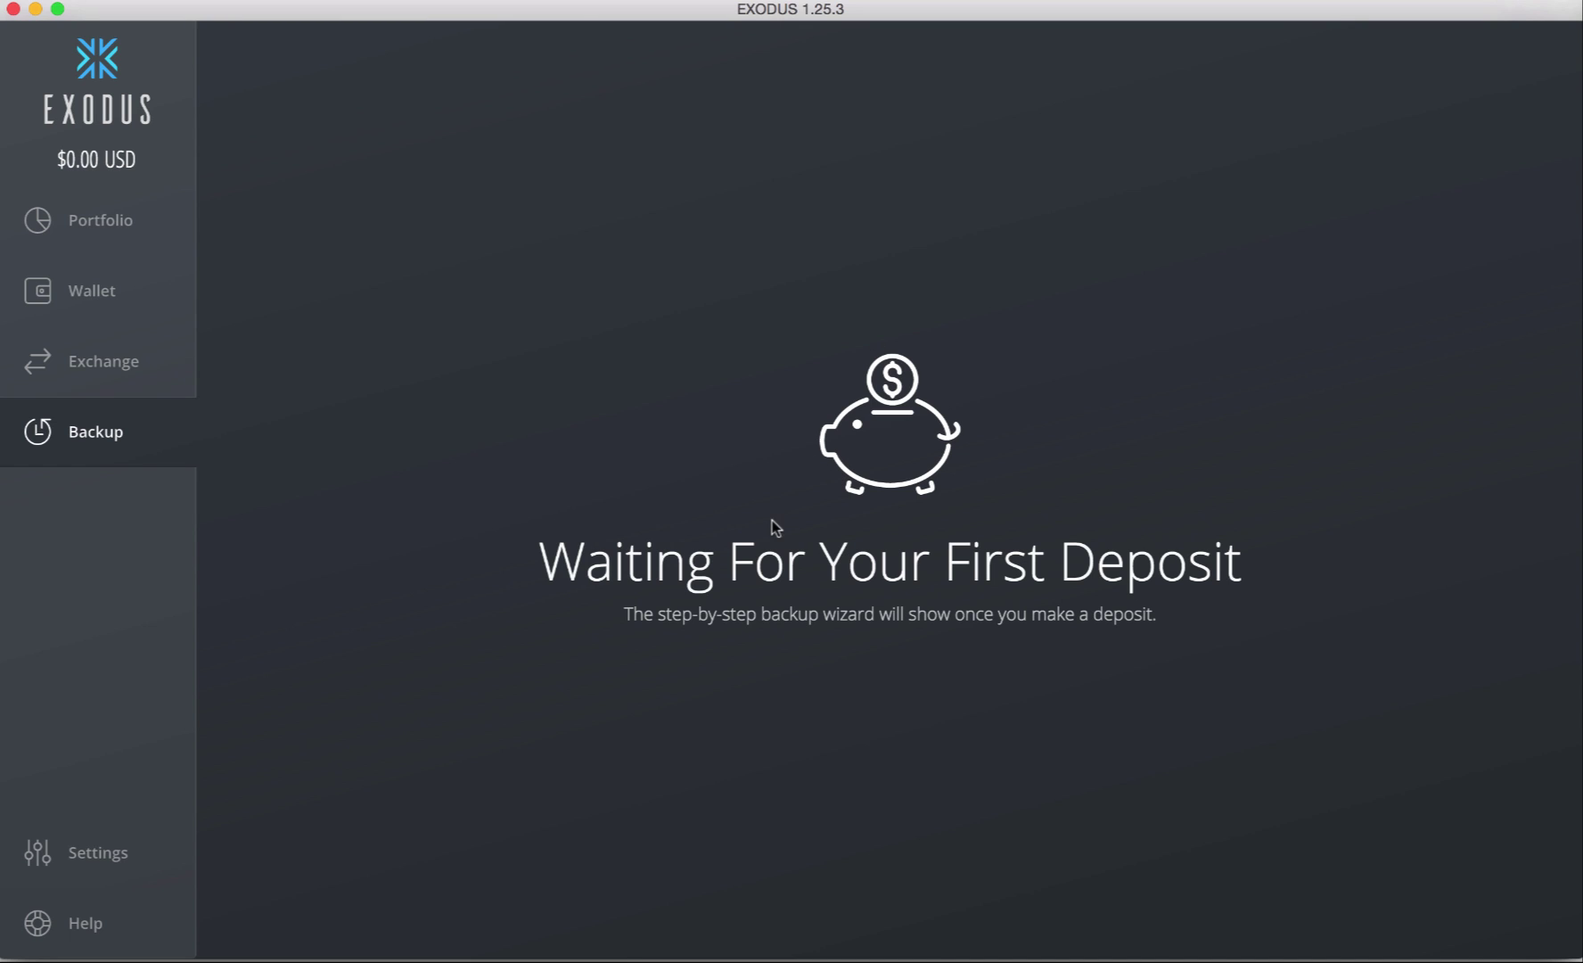
# Step: Hide Augur, Dash, Dogecoin, Golem and Litecoin in the wallet's asset settings
pyautogui.click(112, 858)
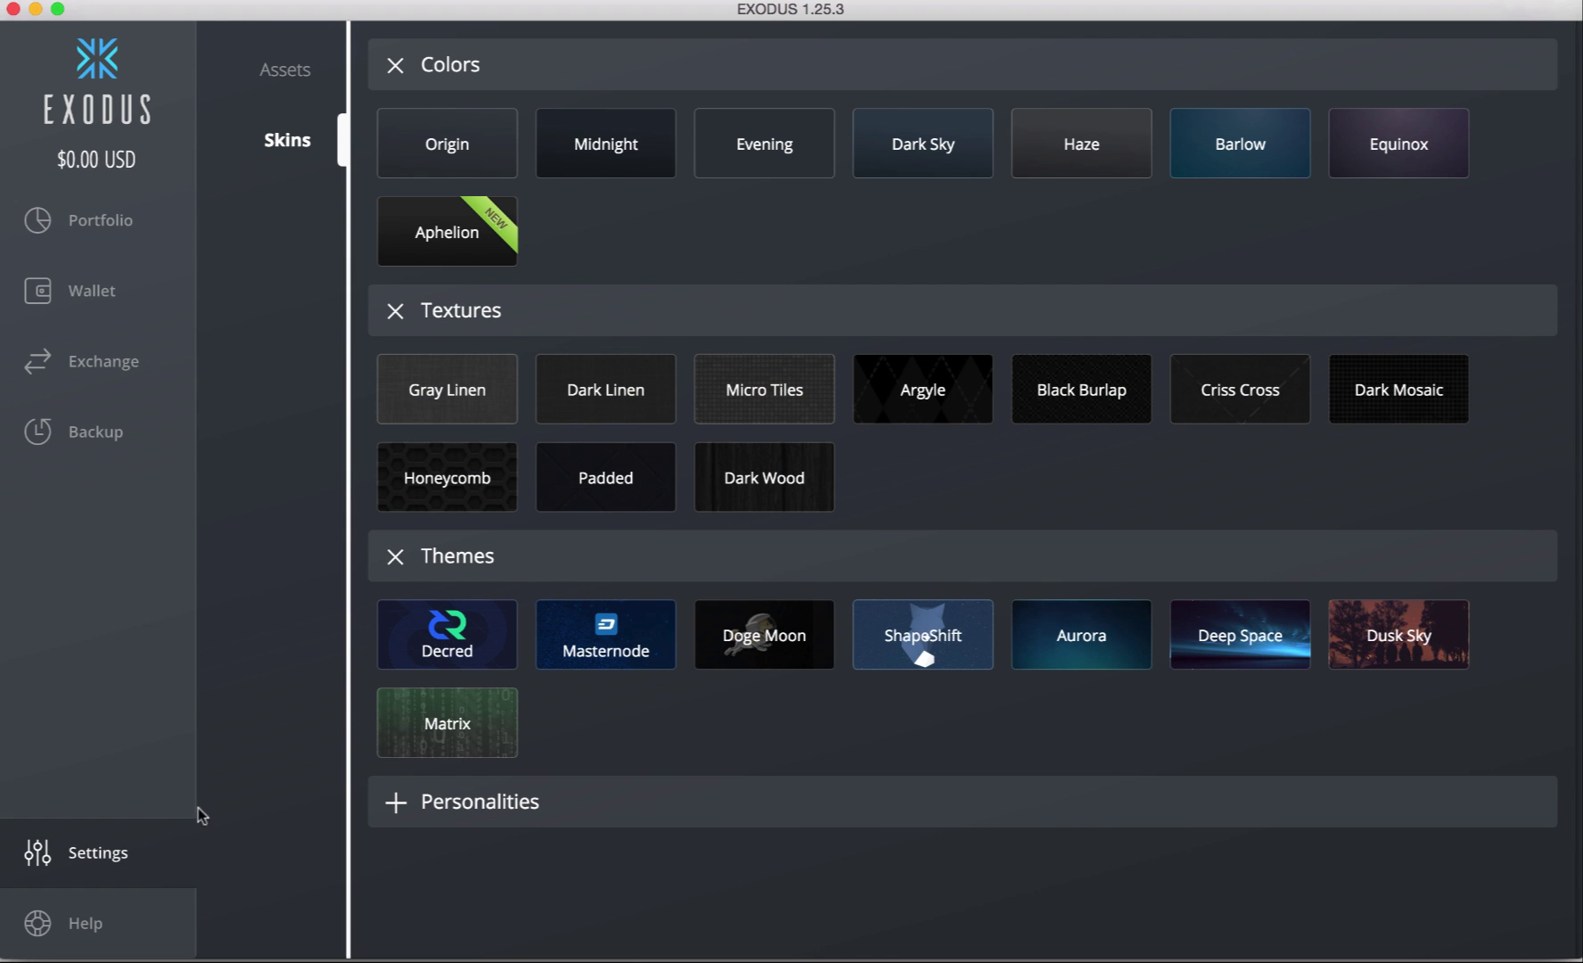
pyautogui.click(285, 70)
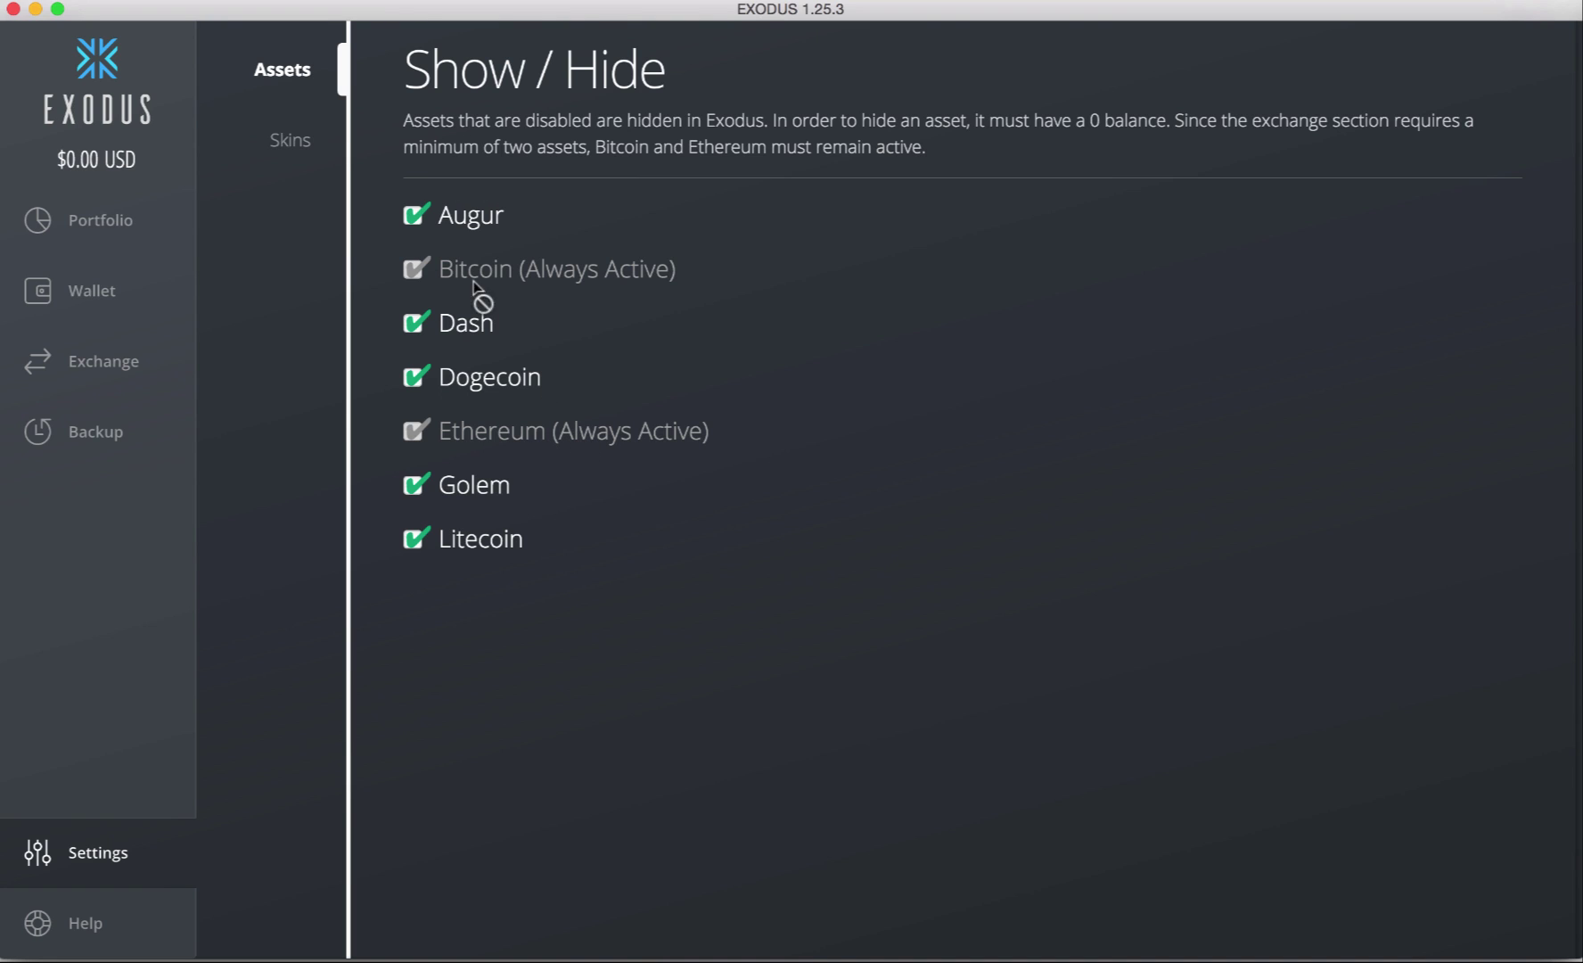
pyautogui.click(415, 218)
pyautogui.click(416, 325)
pyautogui.click(414, 378)
pyautogui.click(414, 486)
pyautogui.click(414, 540)
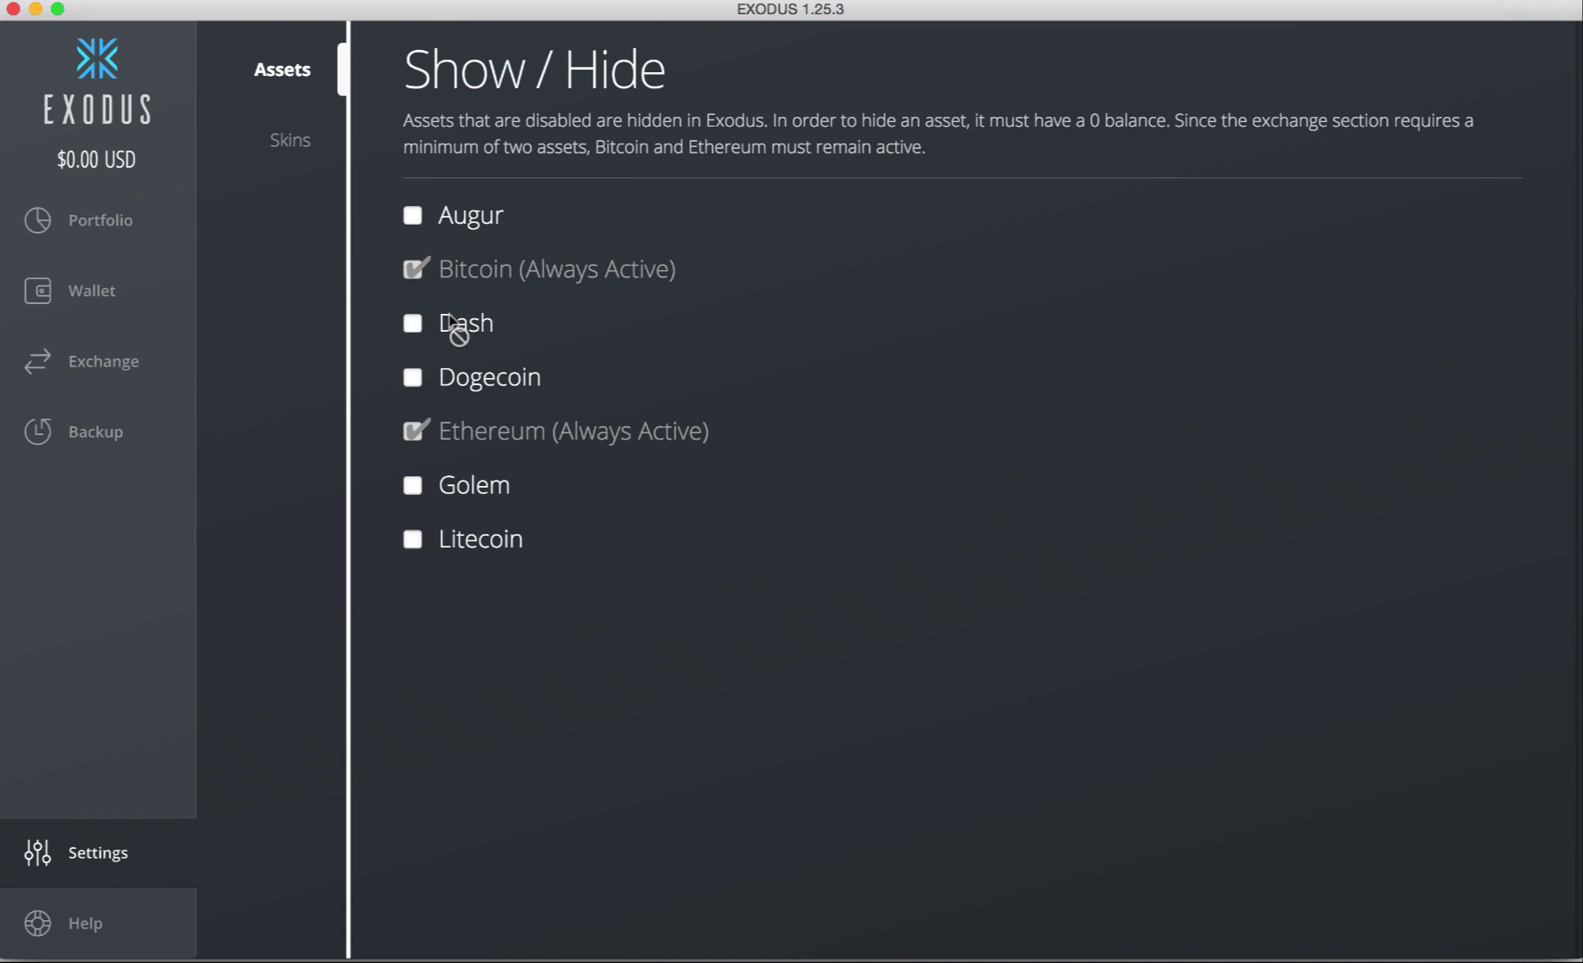
# Step: Show Dash again in the asset settings and view the portfolio
pyautogui.click(414, 327)
pyautogui.click(109, 224)
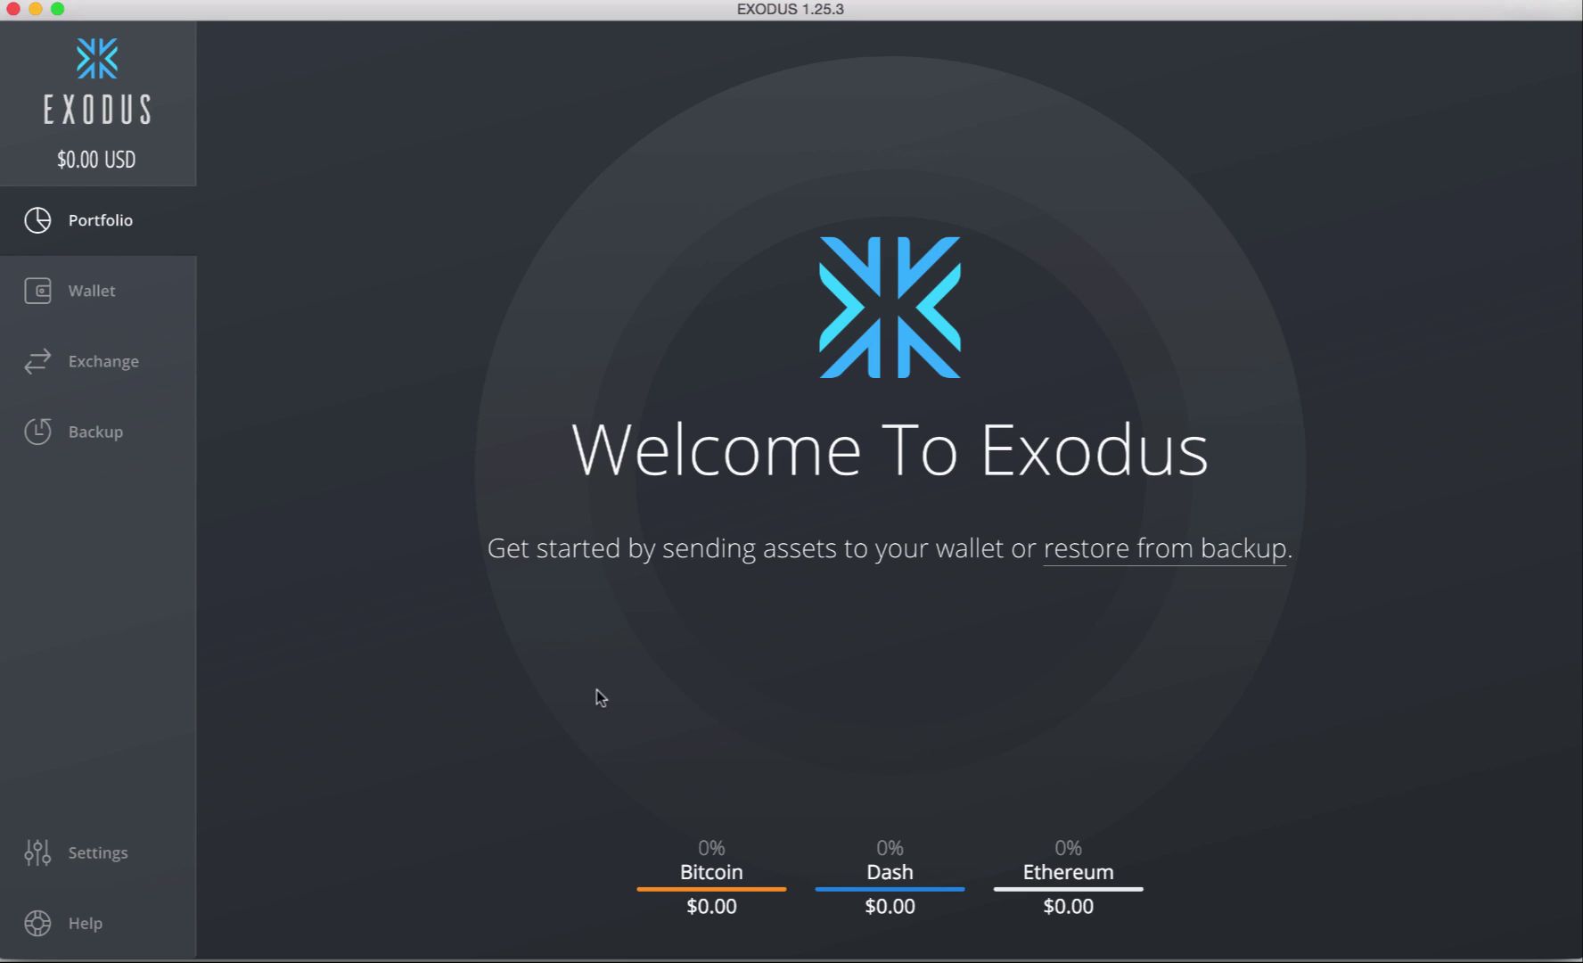
# Step: Show Augur, Dogecoin, Golem and Litecoin again in the wallet's asset settings
pyautogui.click(76, 854)
pyautogui.click(282, 89)
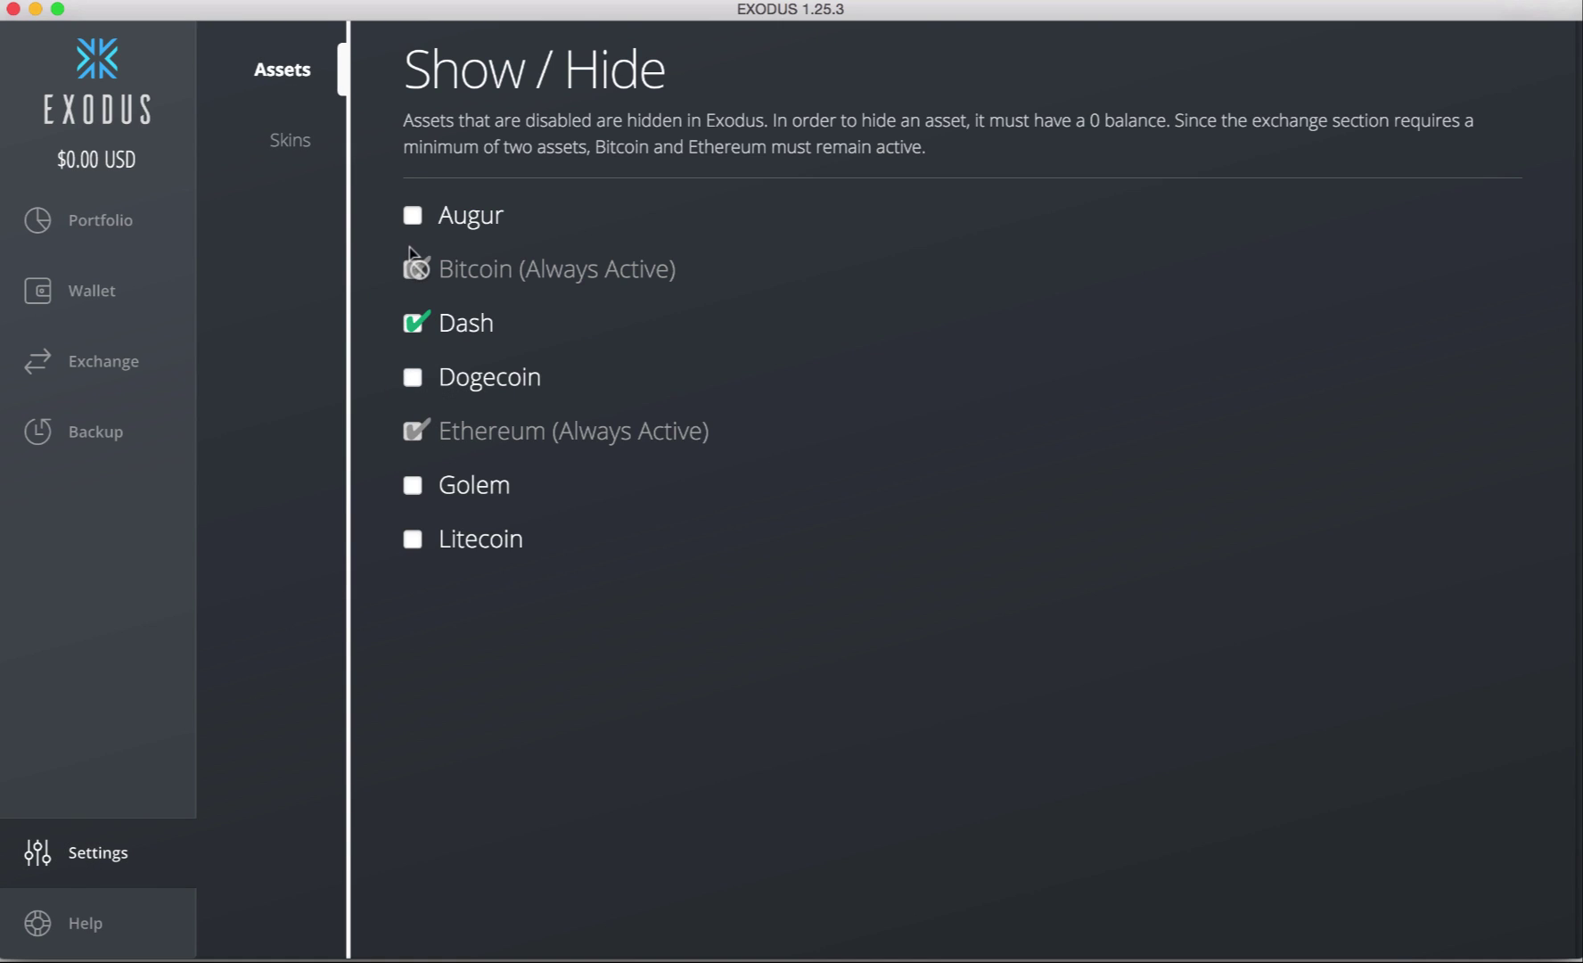
pyautogui.click(413, 215)
pyautogui.click(412, 377)
pyautogui.click(413, 484)
pyautogui.click(413, 538)
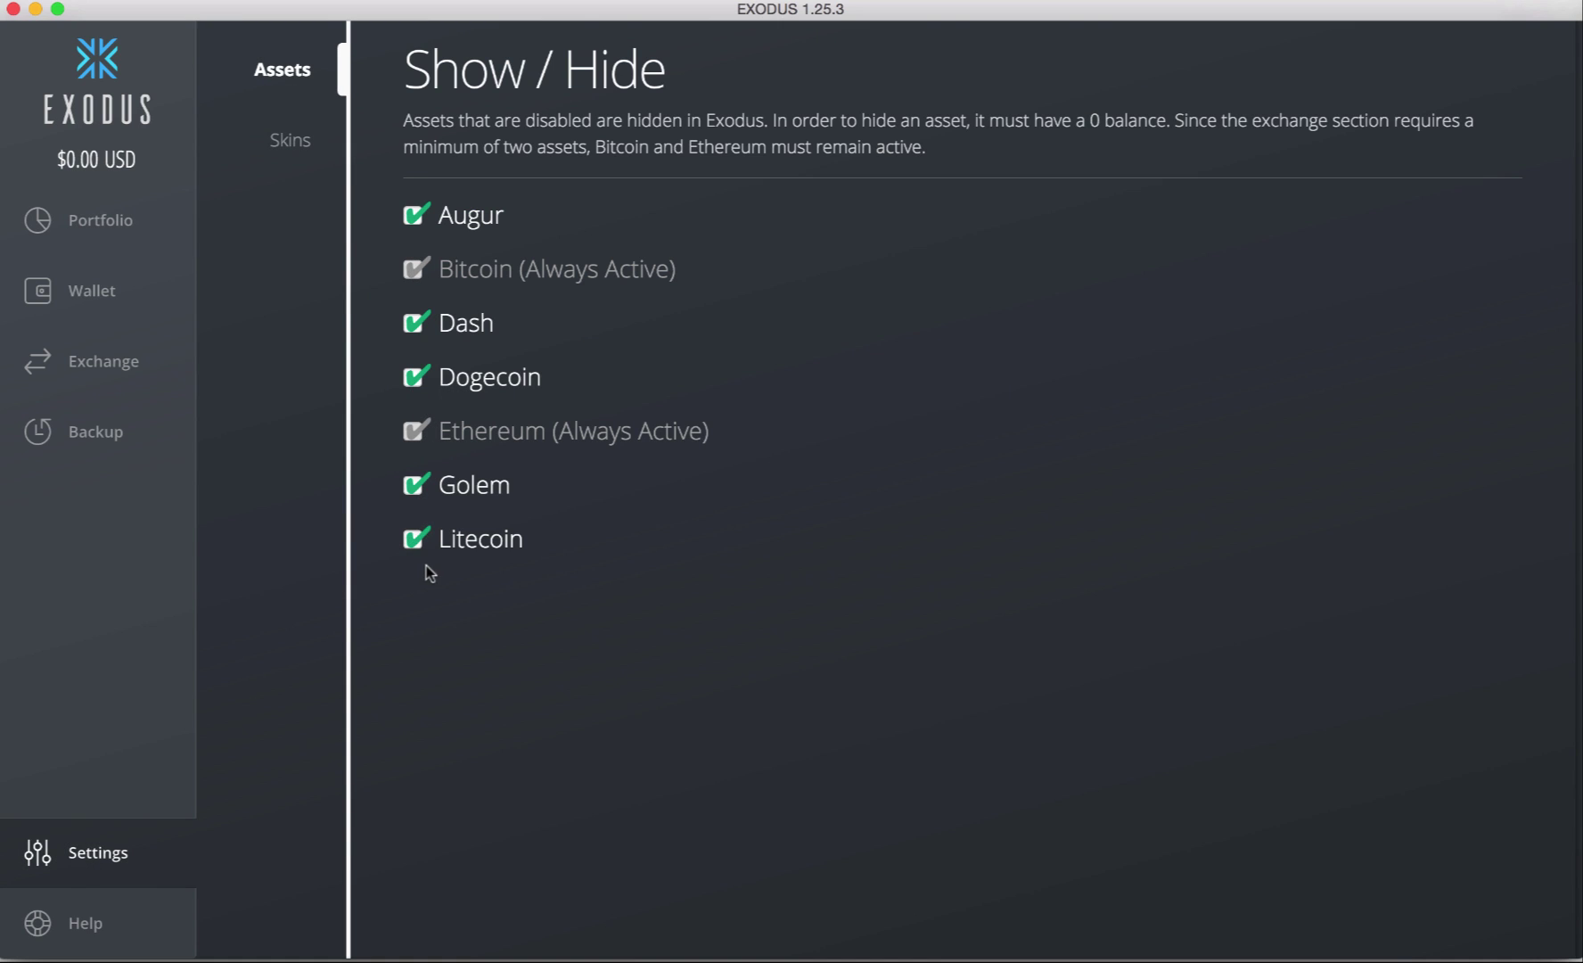
# Step: Apply the Midnight color skin to the wallet
pyautogui.click(292, 143)
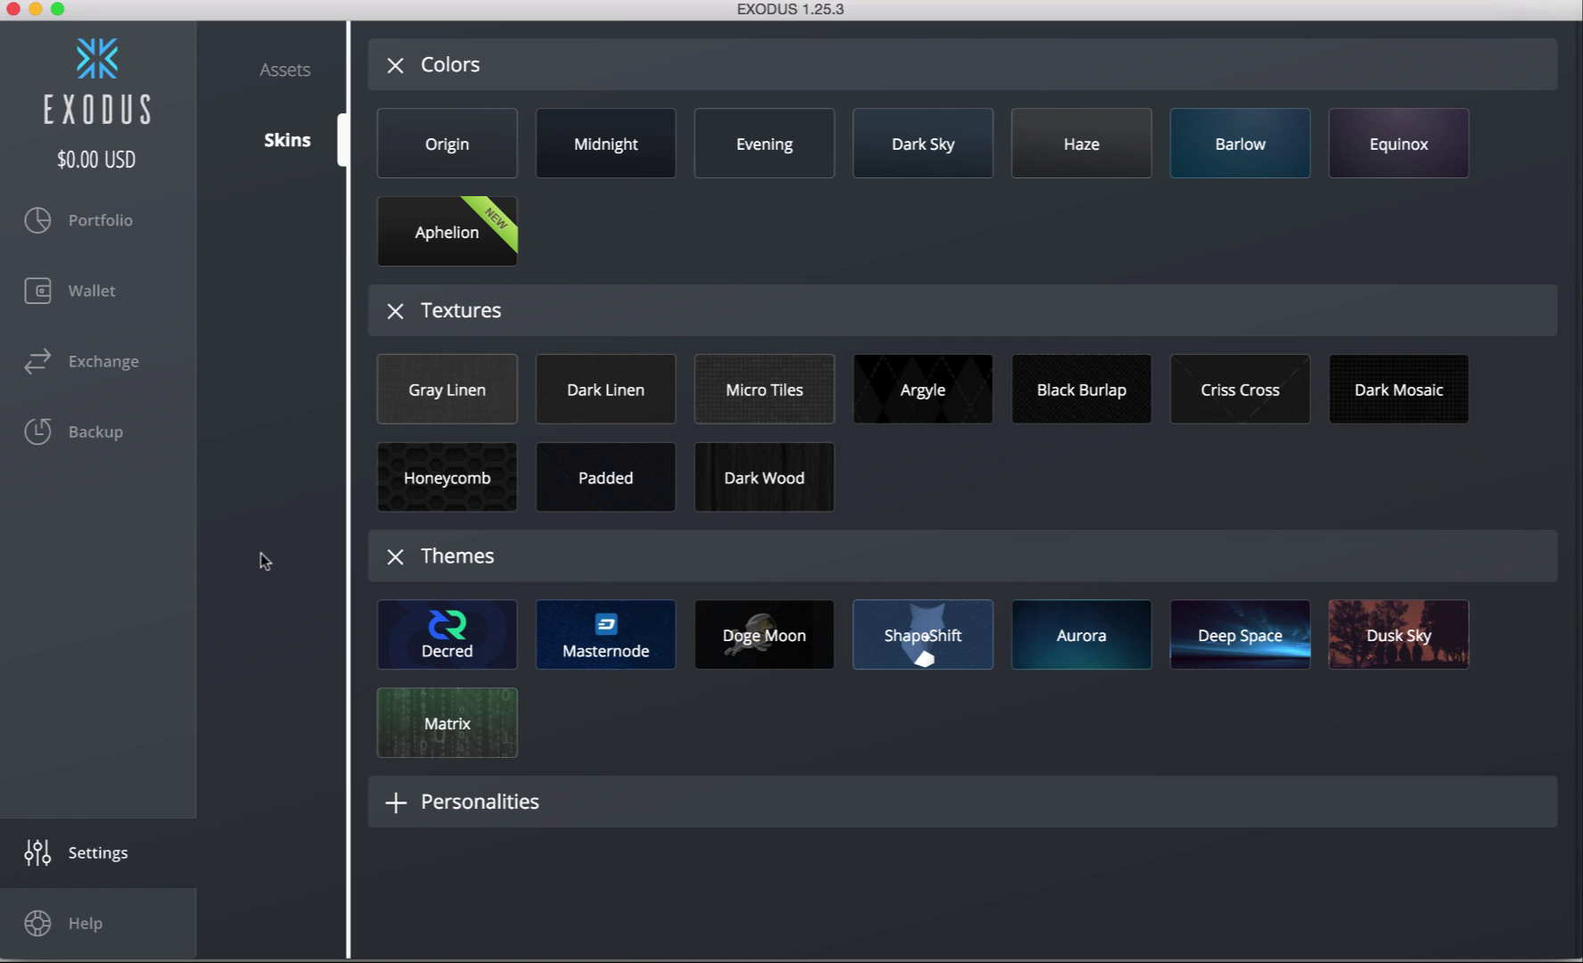
pyautogui.click(600, 156)
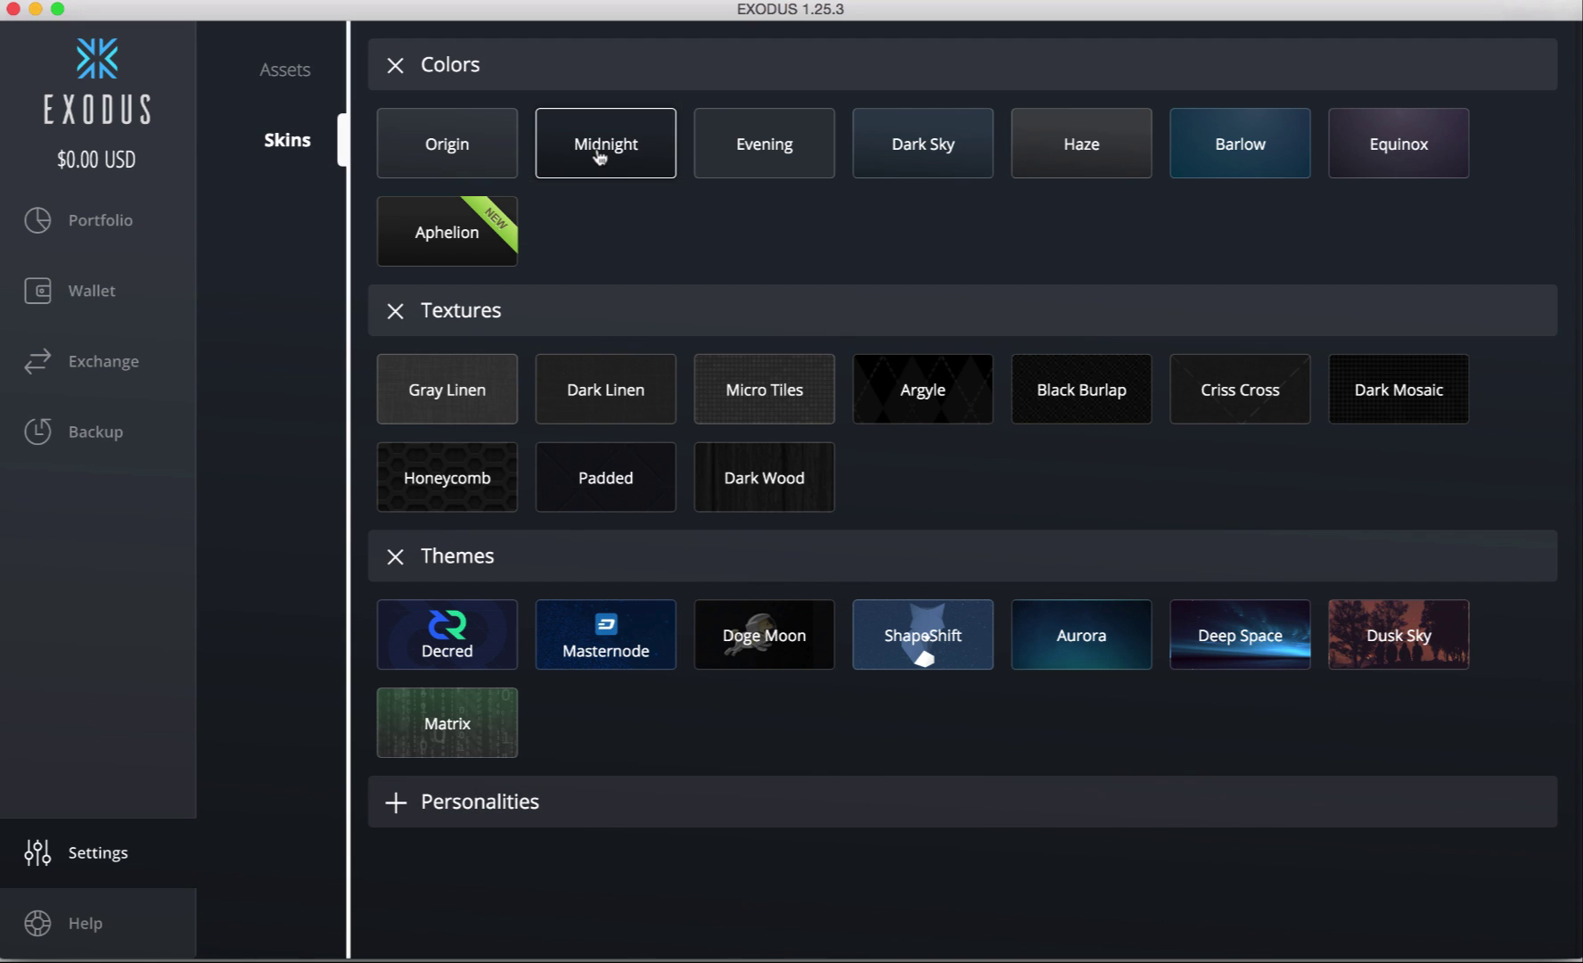
# Step: Try the Dark Sky, Barlow, Equinox and Aphelion color skins on the wallet
pyautogui.click(909, 156)
pyautogui.click(1217, 161)
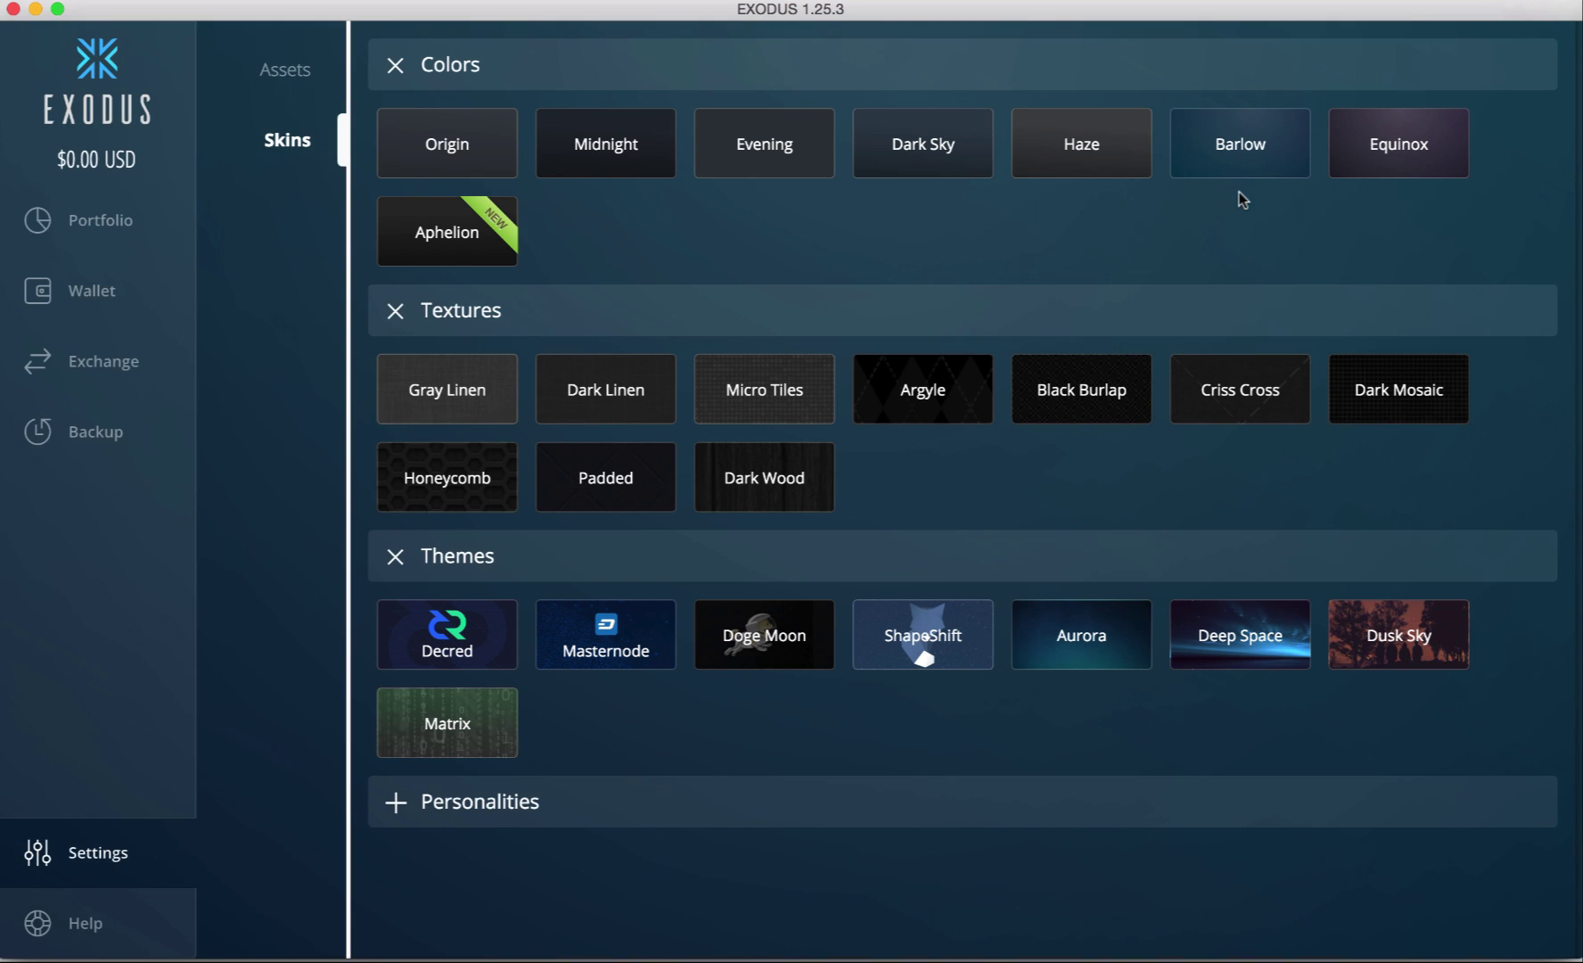
pyautogui.click(1381, 169)
pyautogui.click(453, 250)
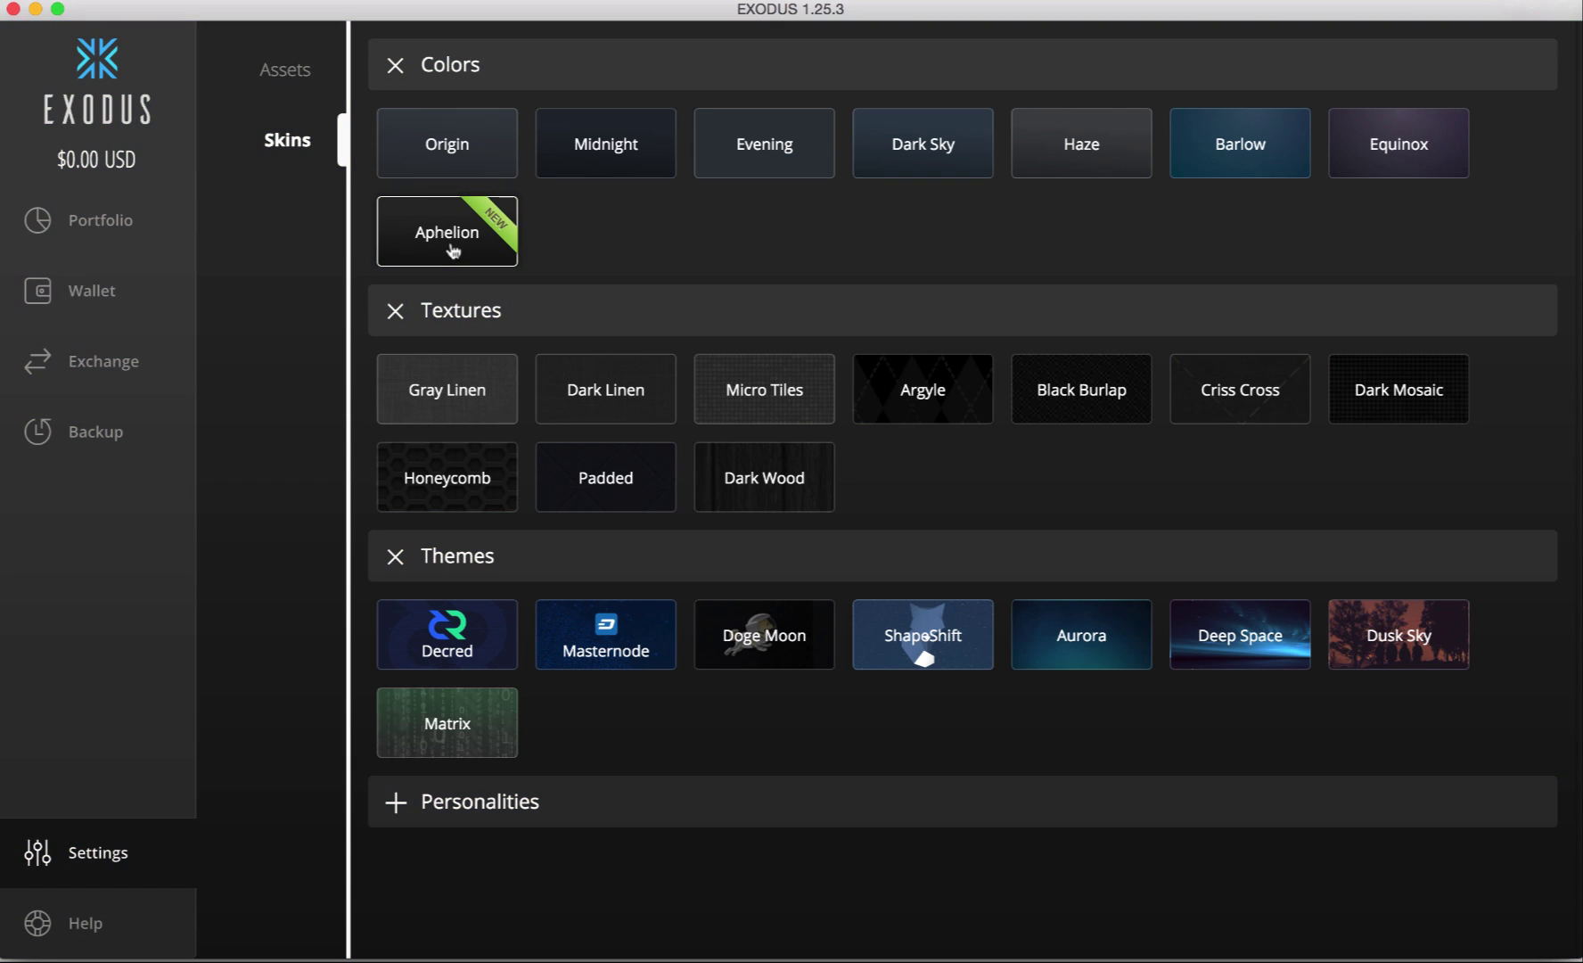
# Step: Try the Gray Linen, Argyle, Dark Mosaic, Honeycomb and Dark Wood texture skins on the wallet
pyautogui.click(468, 399)
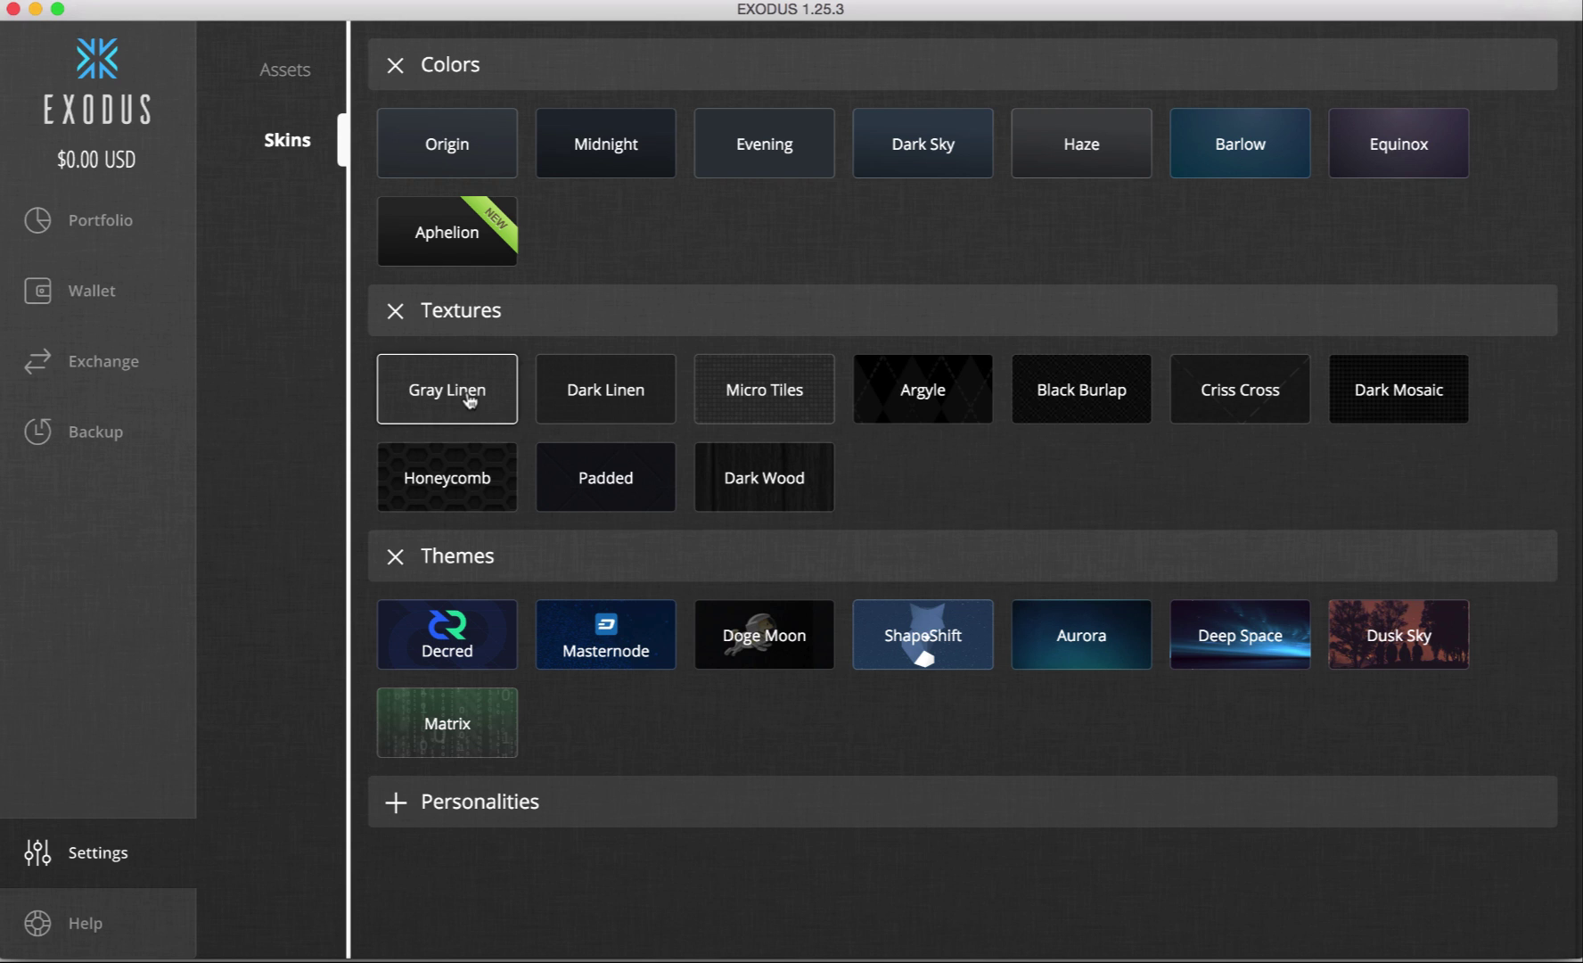
pyautogui.click(909, 406)
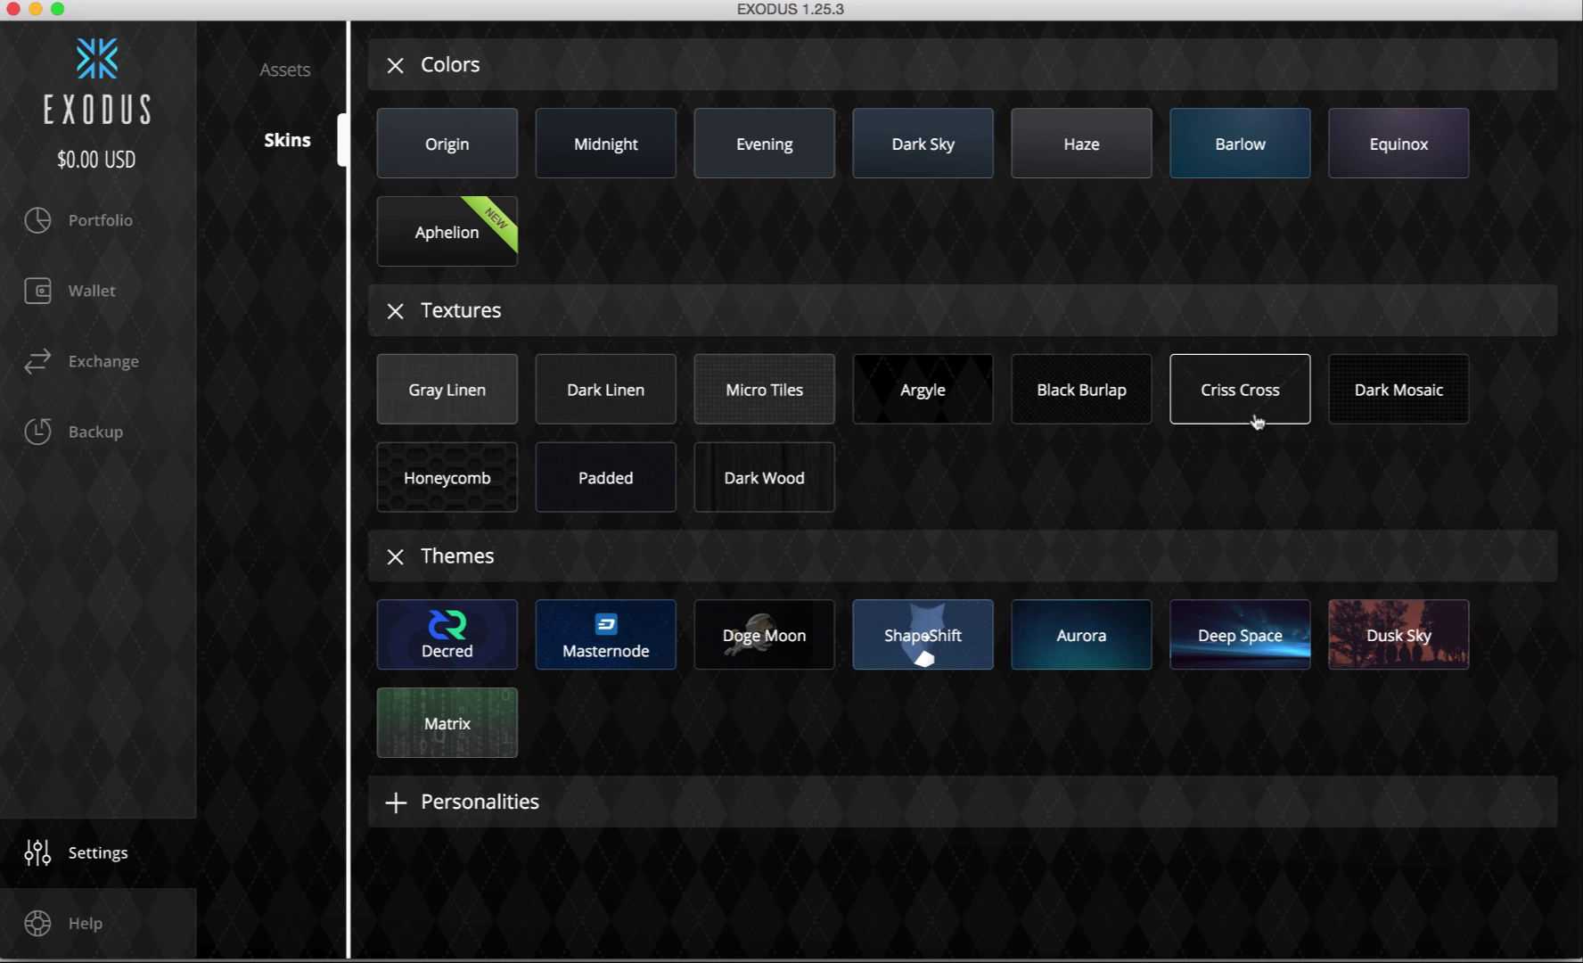
pyautogui.click(1339, 419)
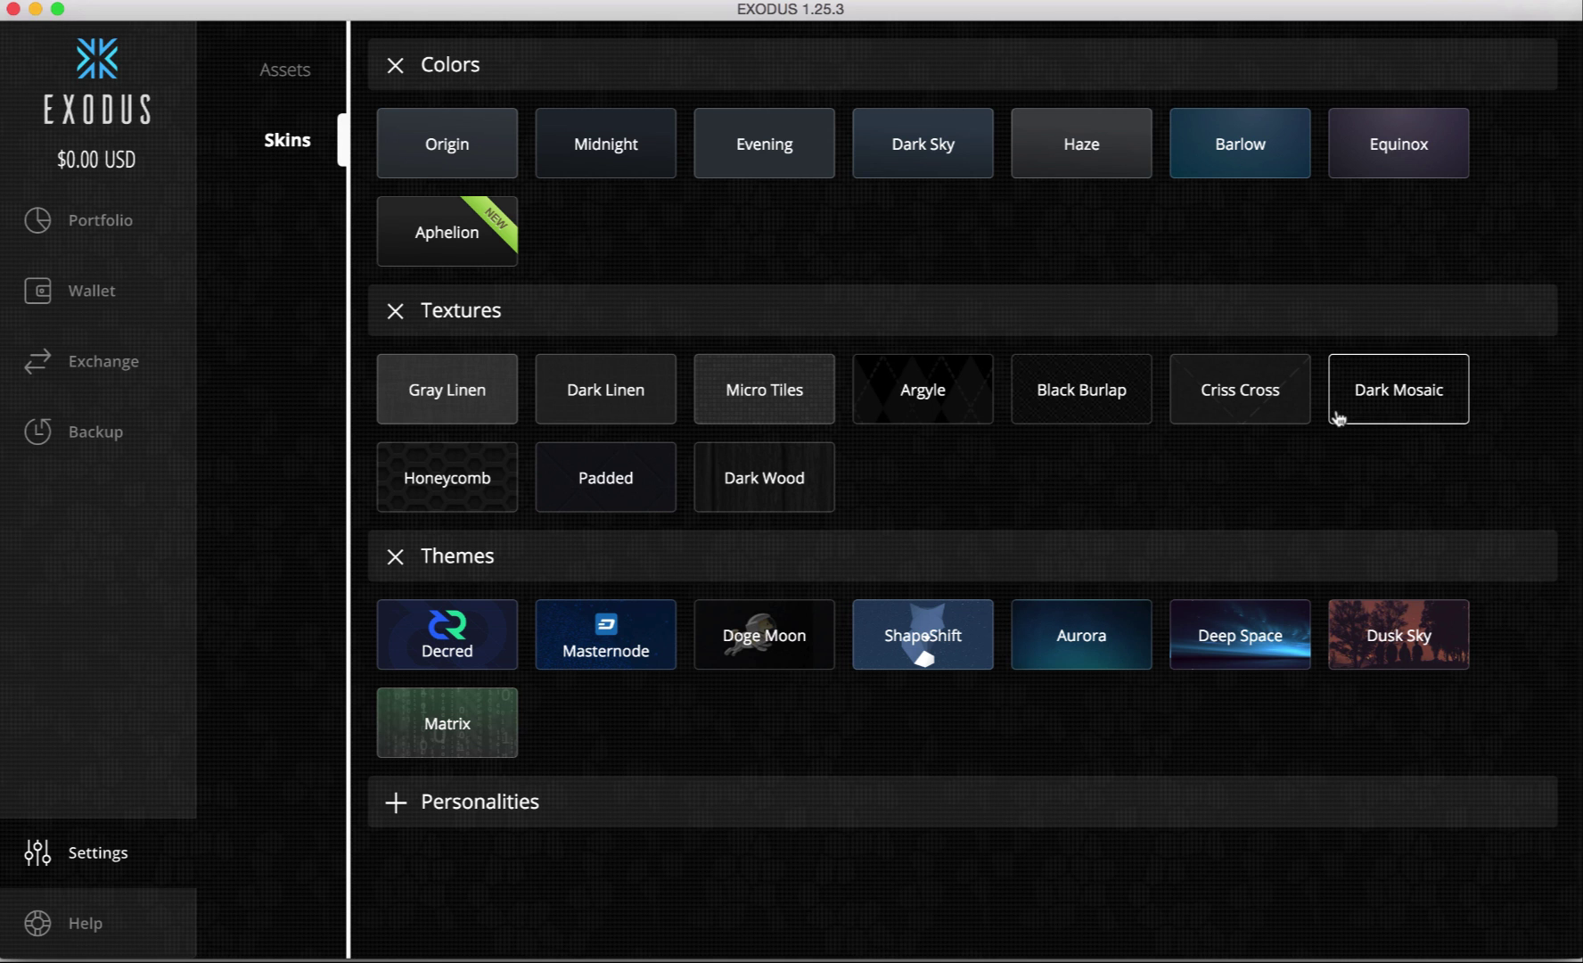
pyautogui.click(482, 480)
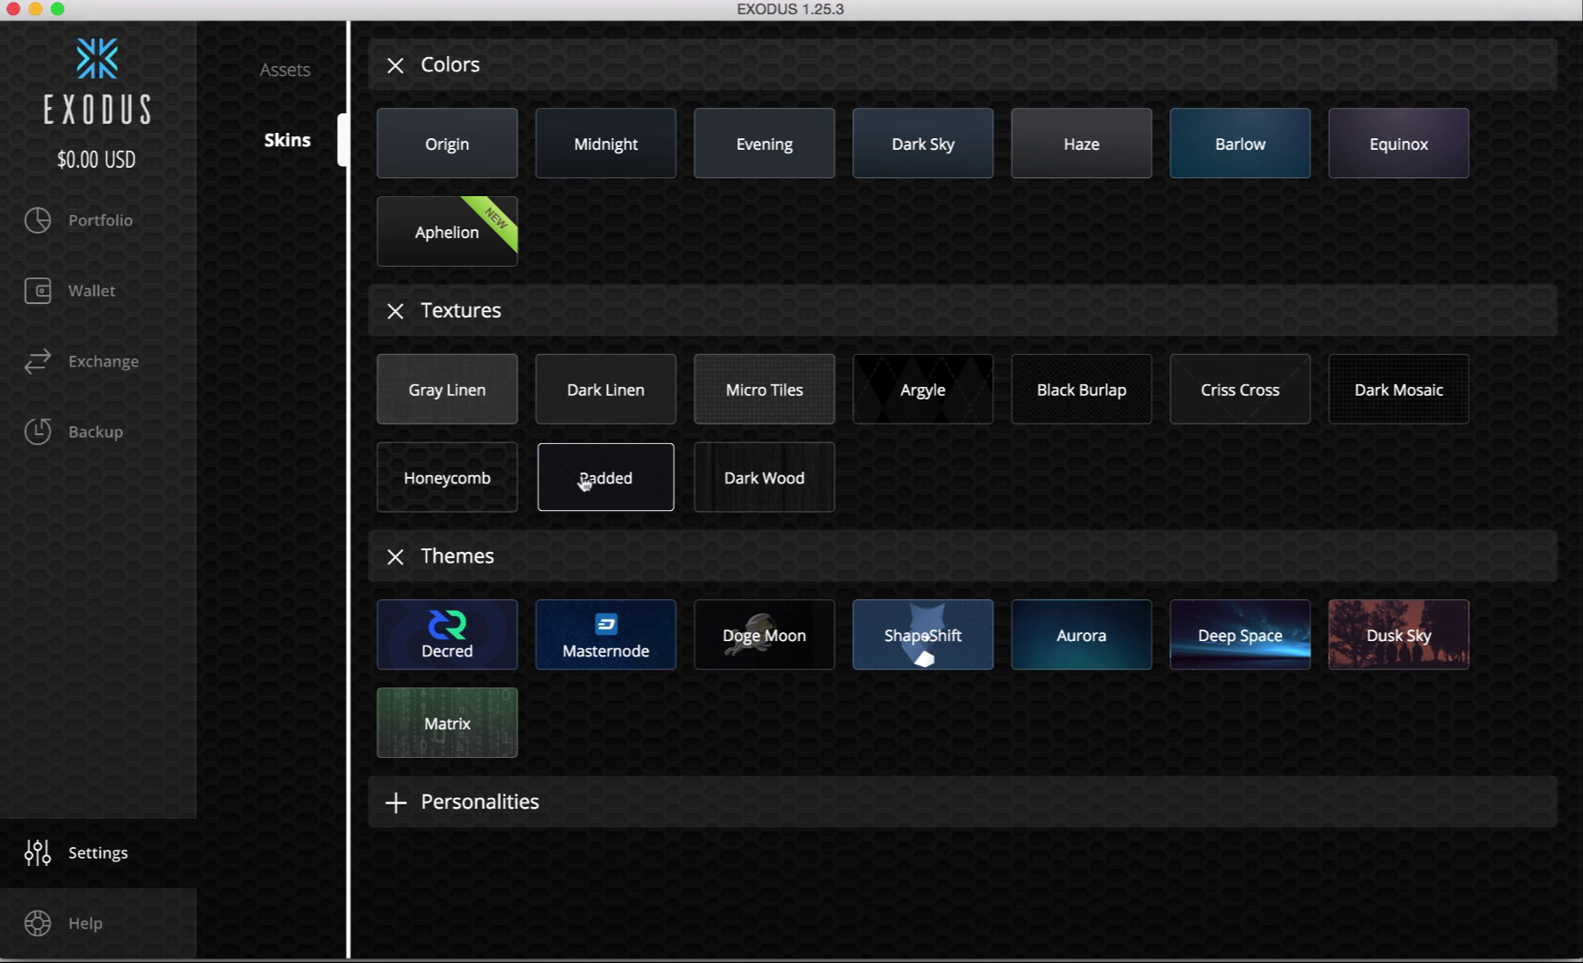
pyautogui.click(713, 500)
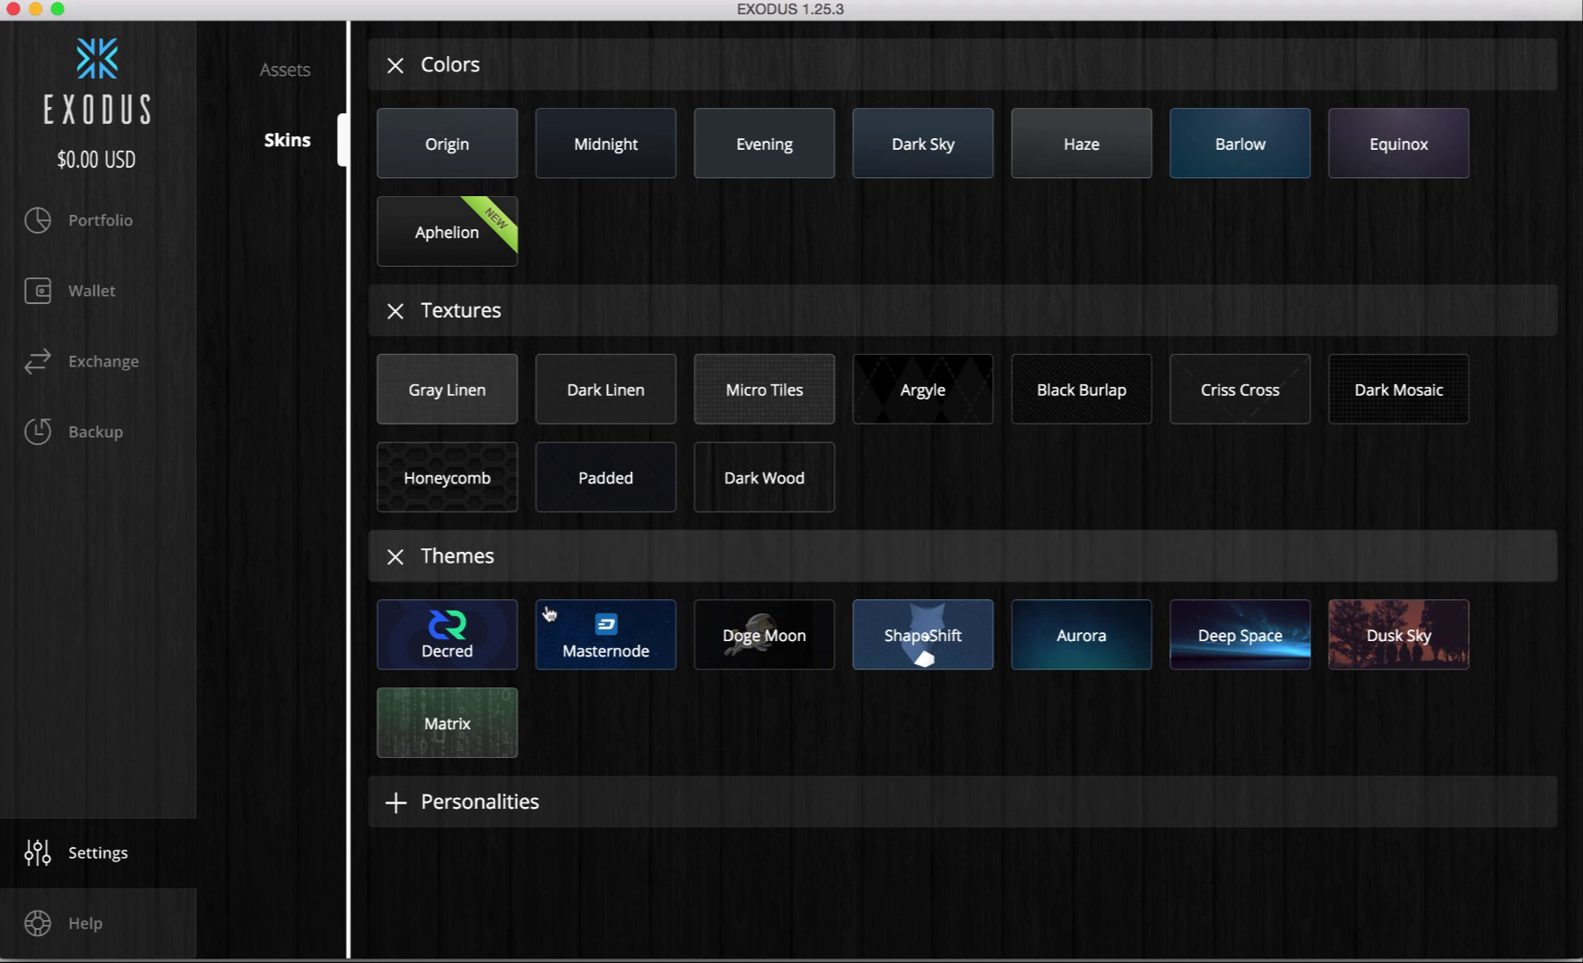
# Step: Preview the Matrix, Deep Space and Dusk Sky themes, viewing Deep Space on the portfolio, and settle on the Deep Space theme
pyautogui.click(500, 727)
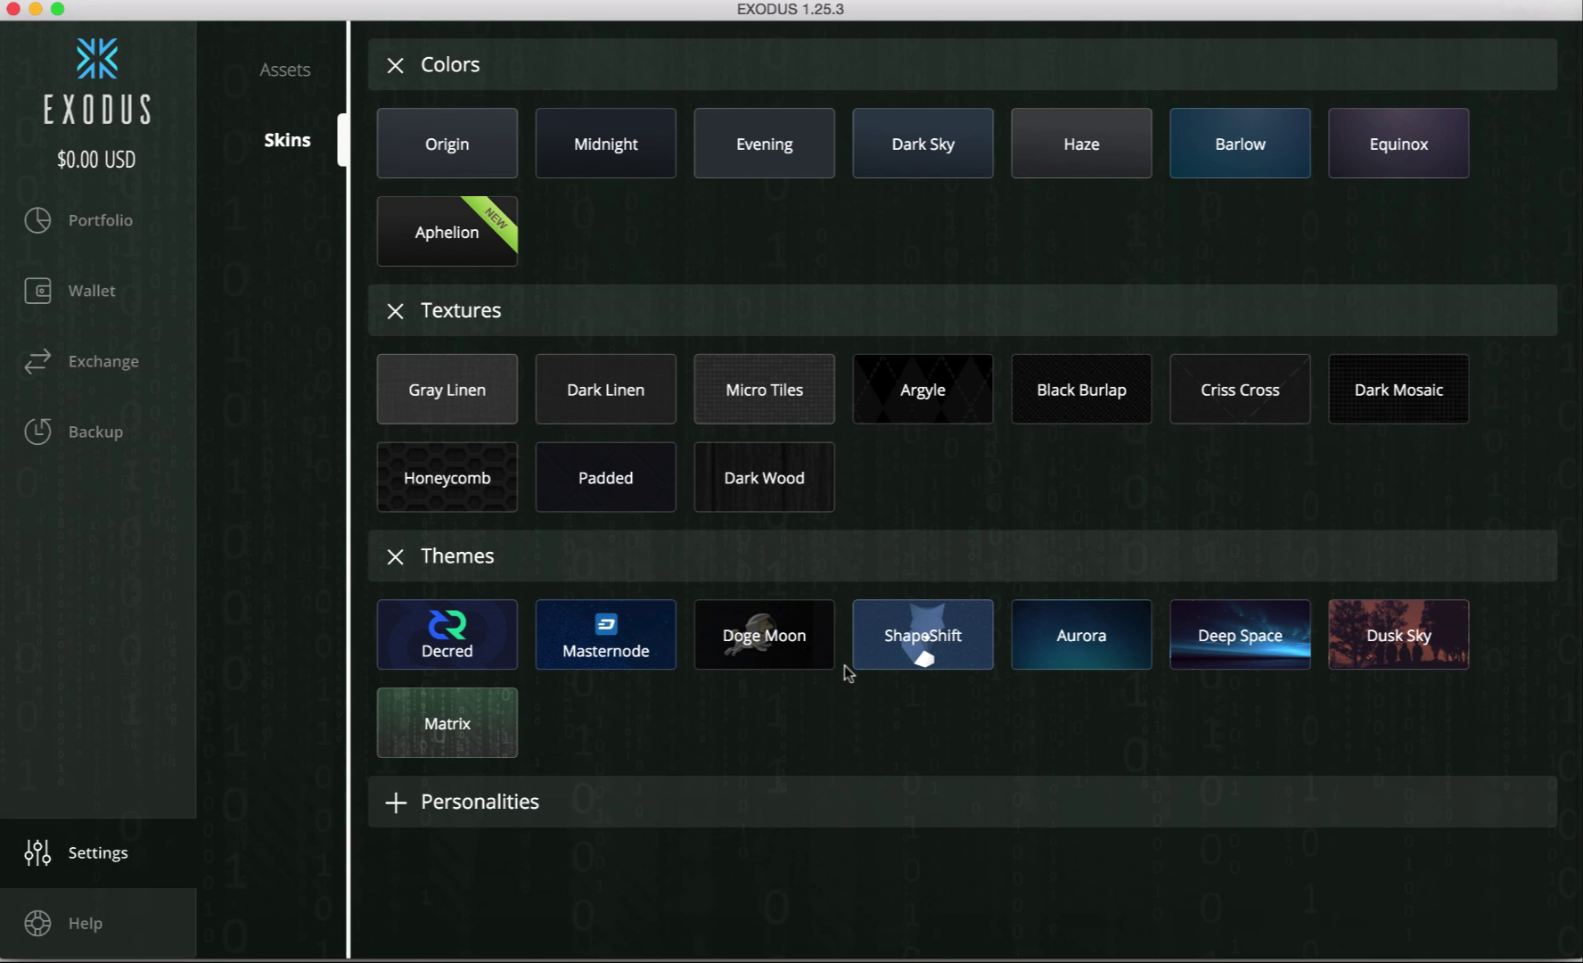
pyautogui.click(1217, 652)
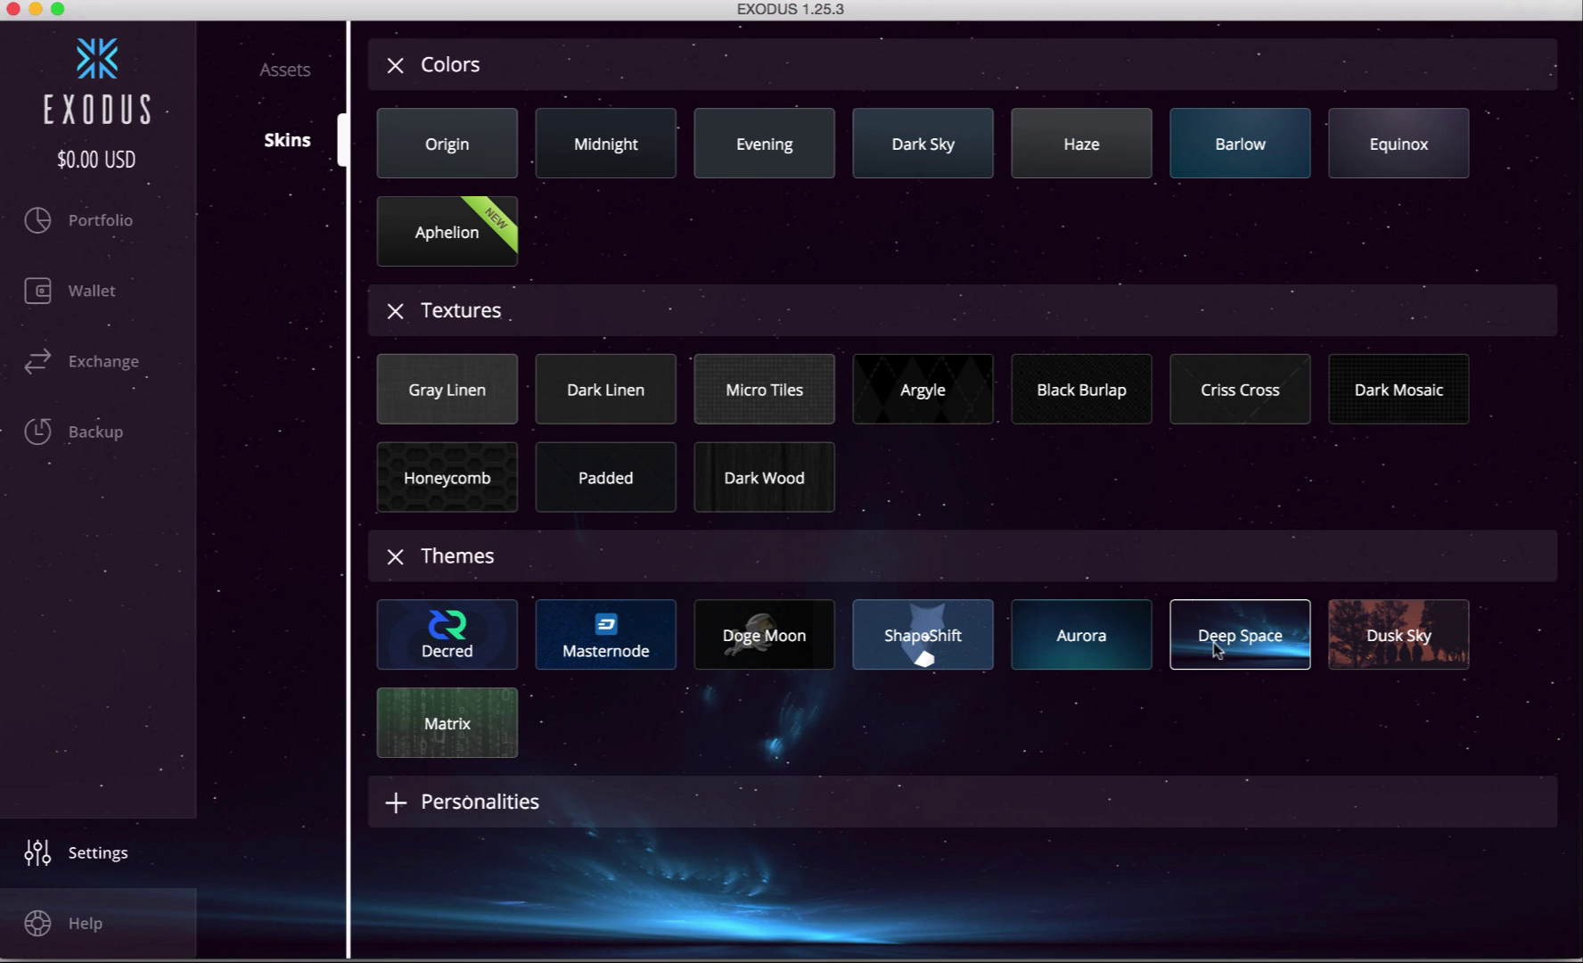
pyautogui.click(98, 224)
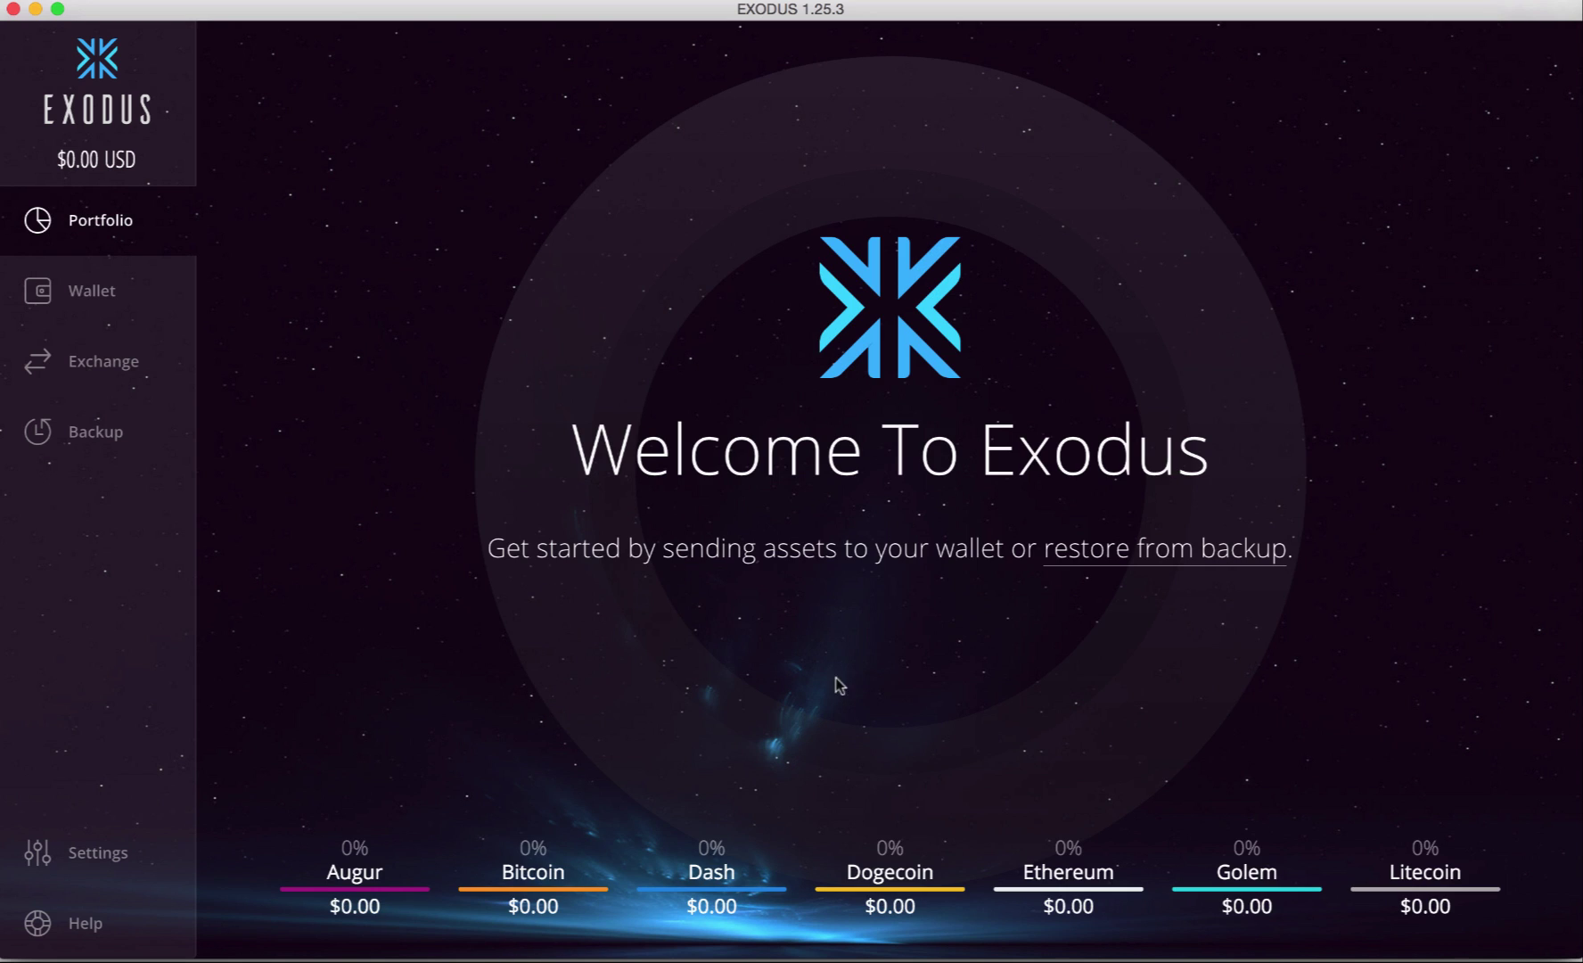
pyautogui.click(97, 852)
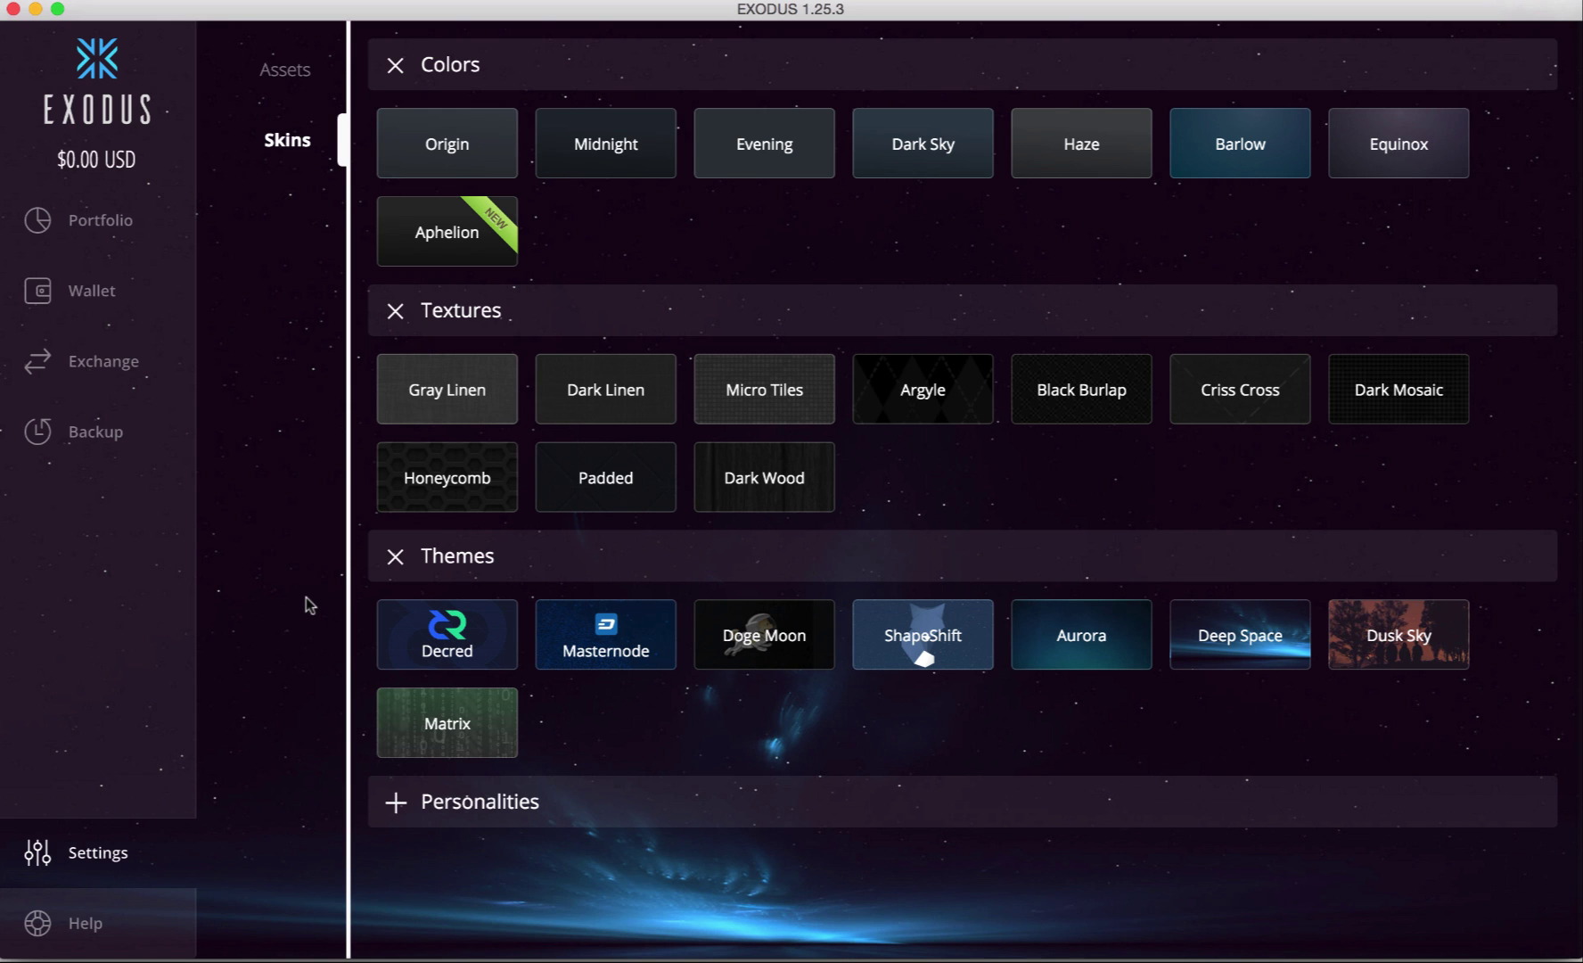
pyautogui.click(1406, 654)
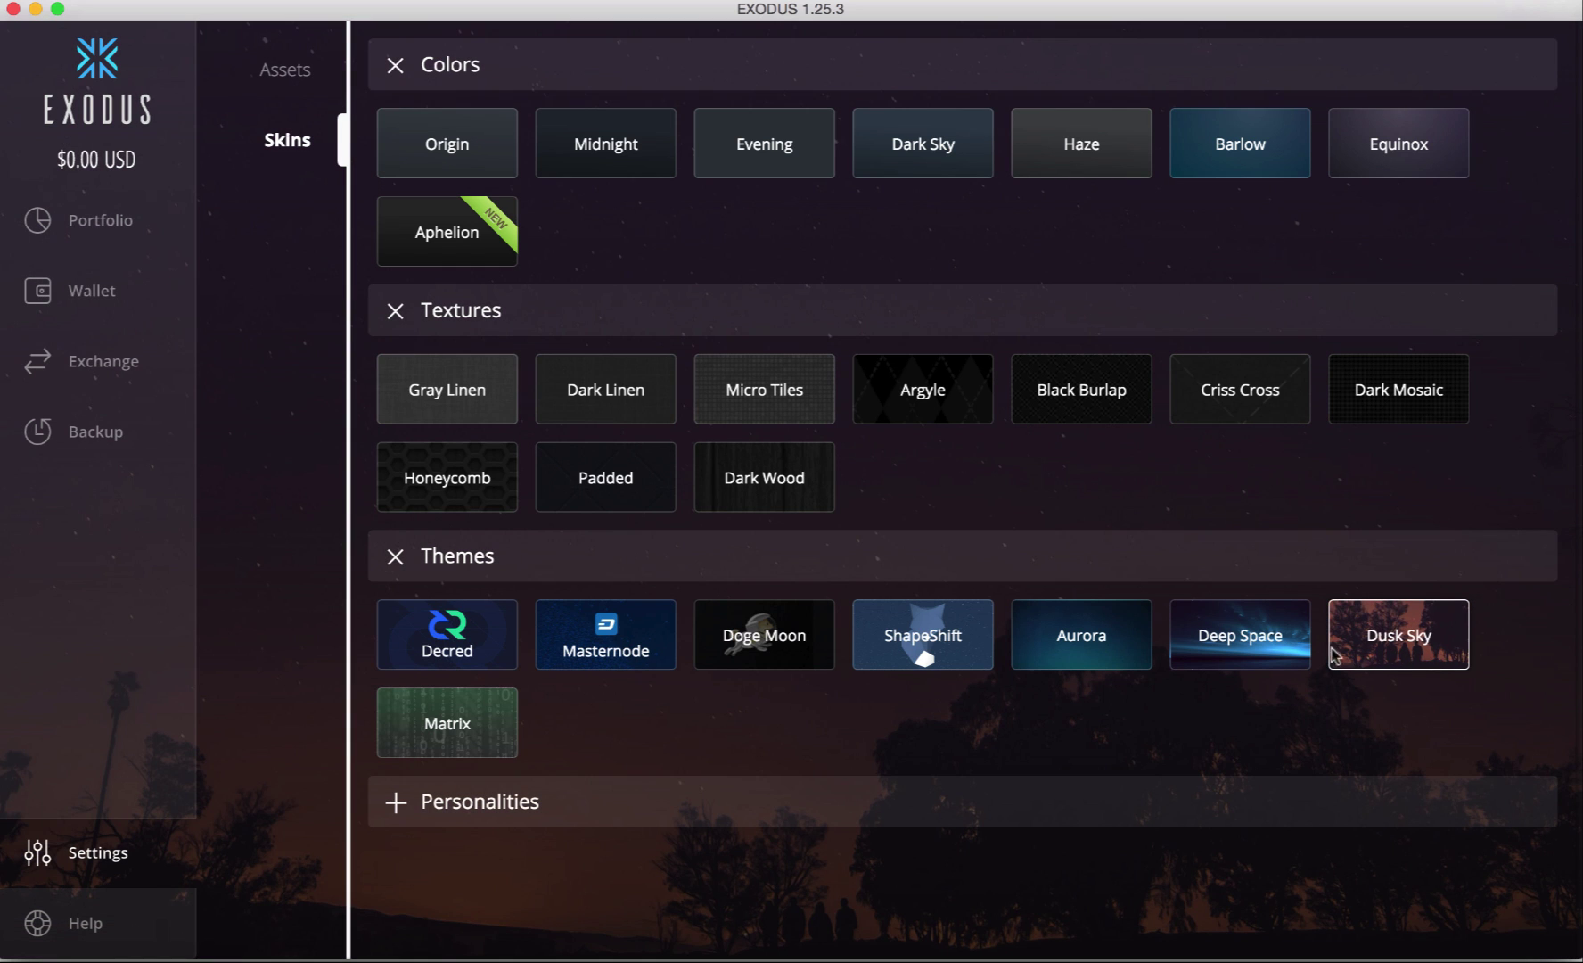
pyautogui.click(1293, 657)
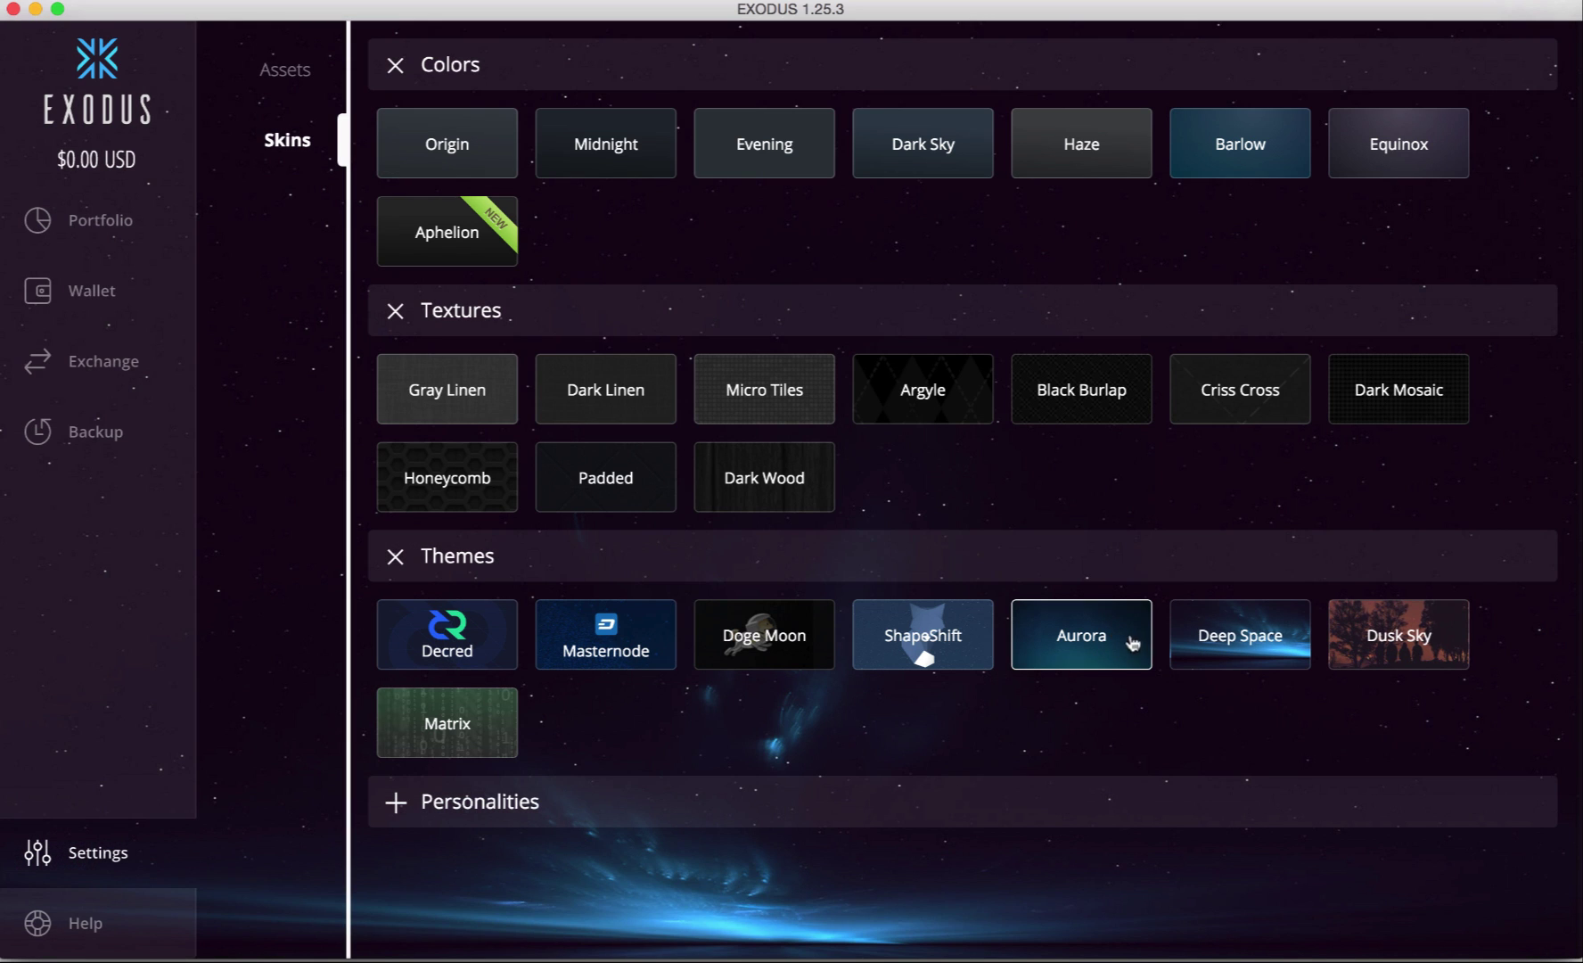
# Step: Look through the help page's support options and list of frequently asked questions, and return to the portfolio
pyautogui.click(86, 931)
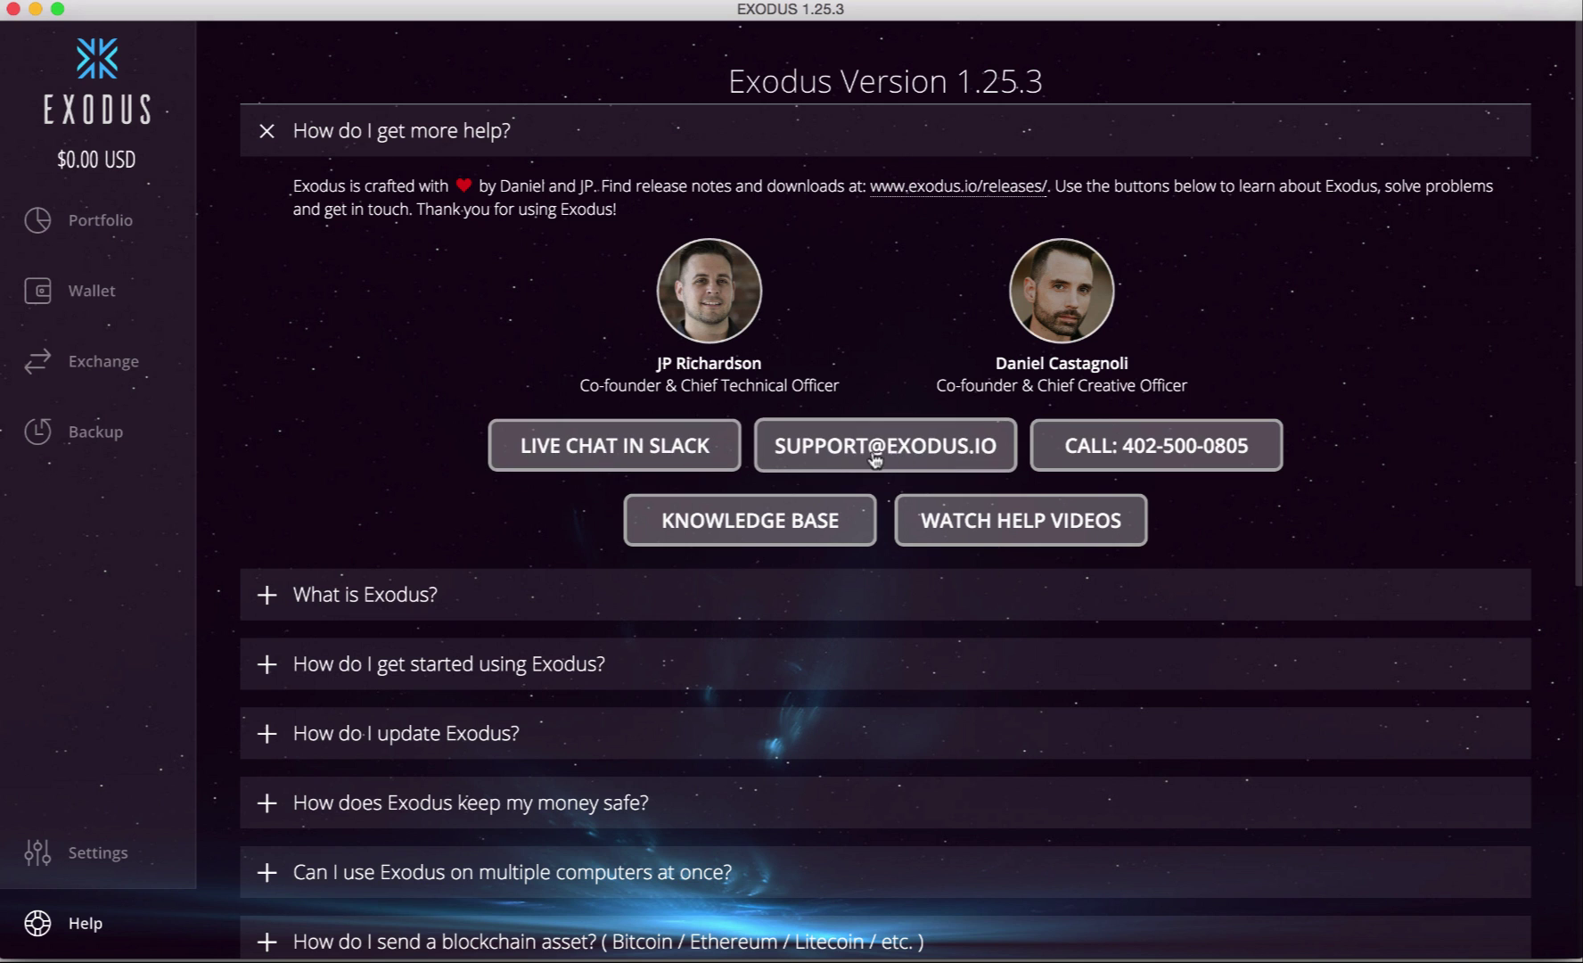
pyautogui.scroll(-4, 622, 460)
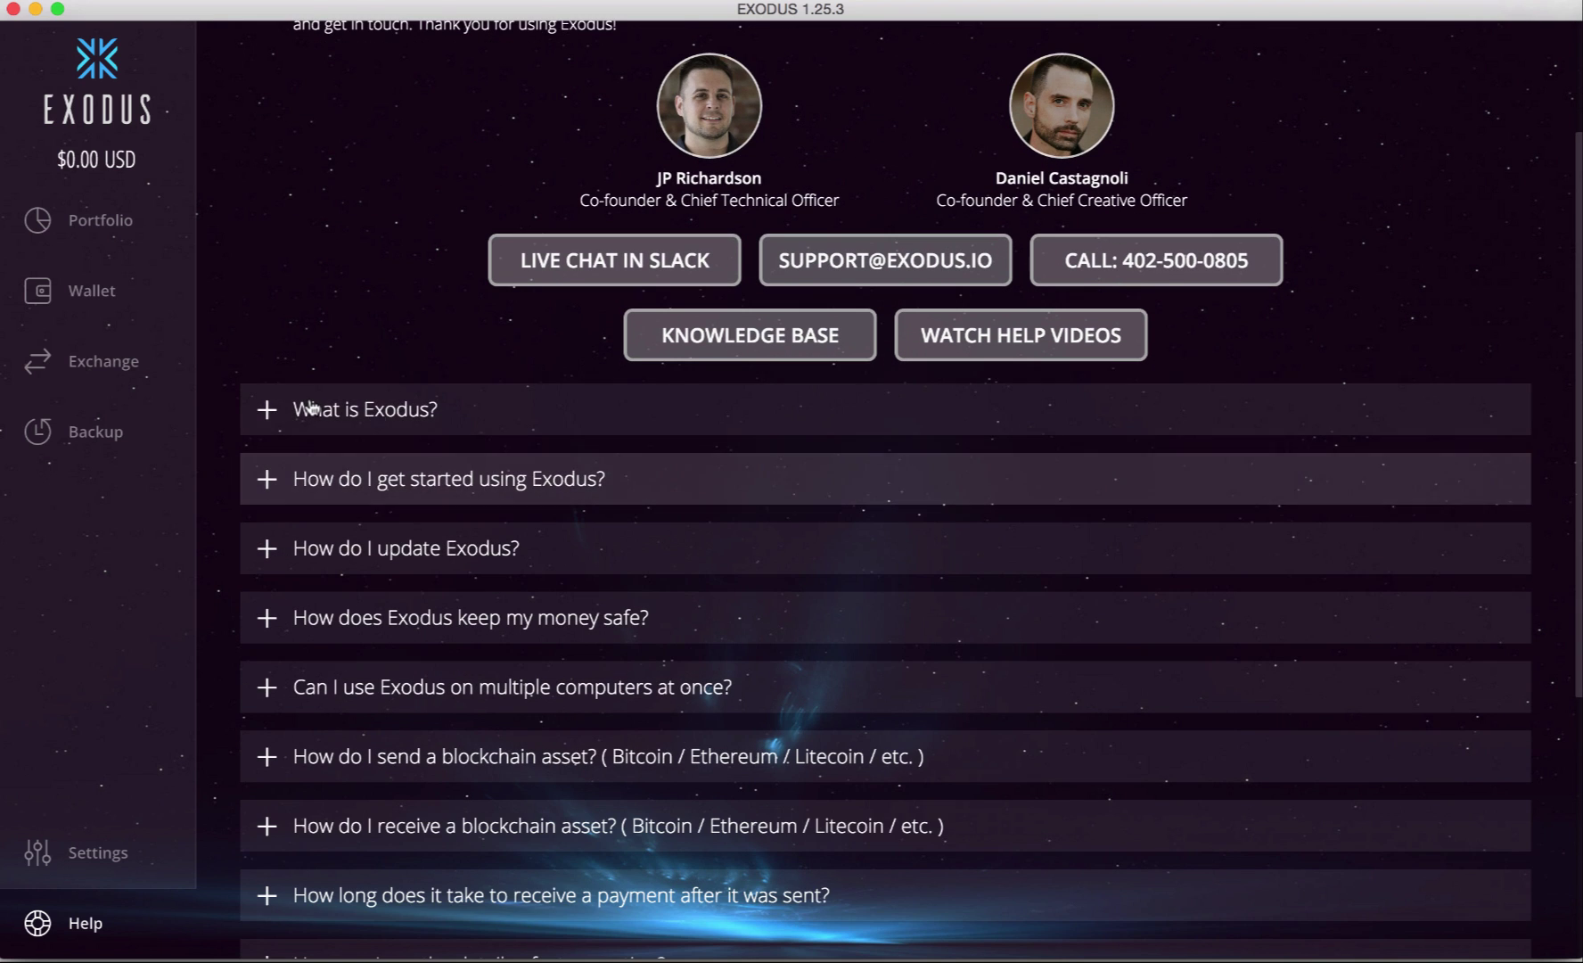
pyautogui.scroll(-1, 311, 407)
pyautogui.scroll(-8, 281, 387)
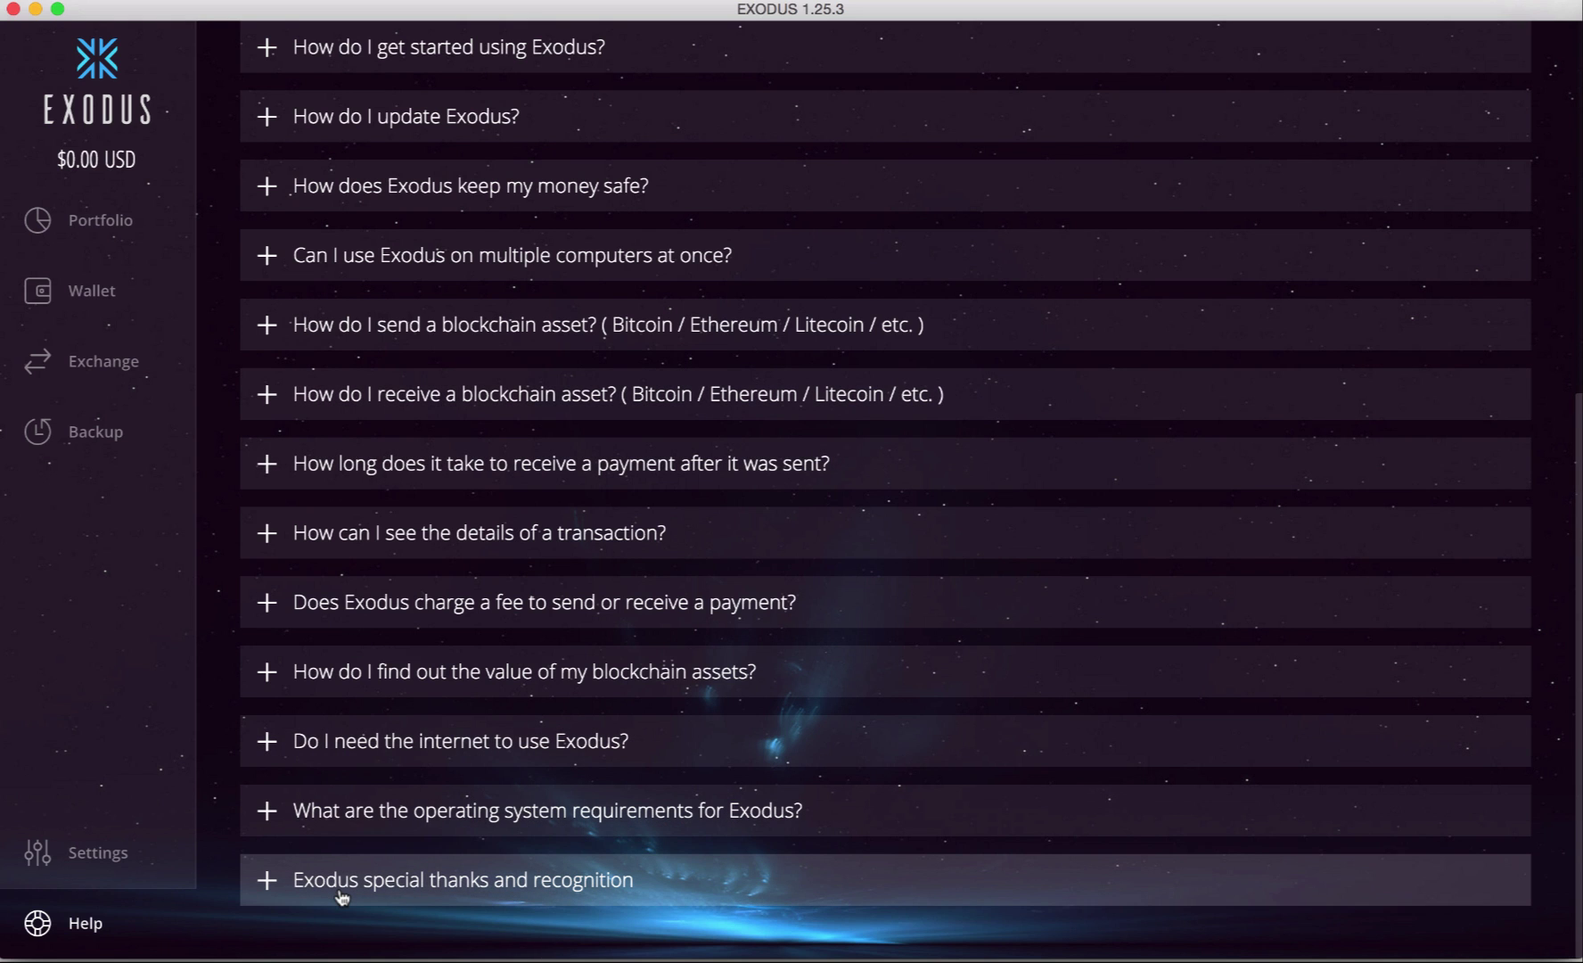
pyautogui.scroll(12, 341, 896)
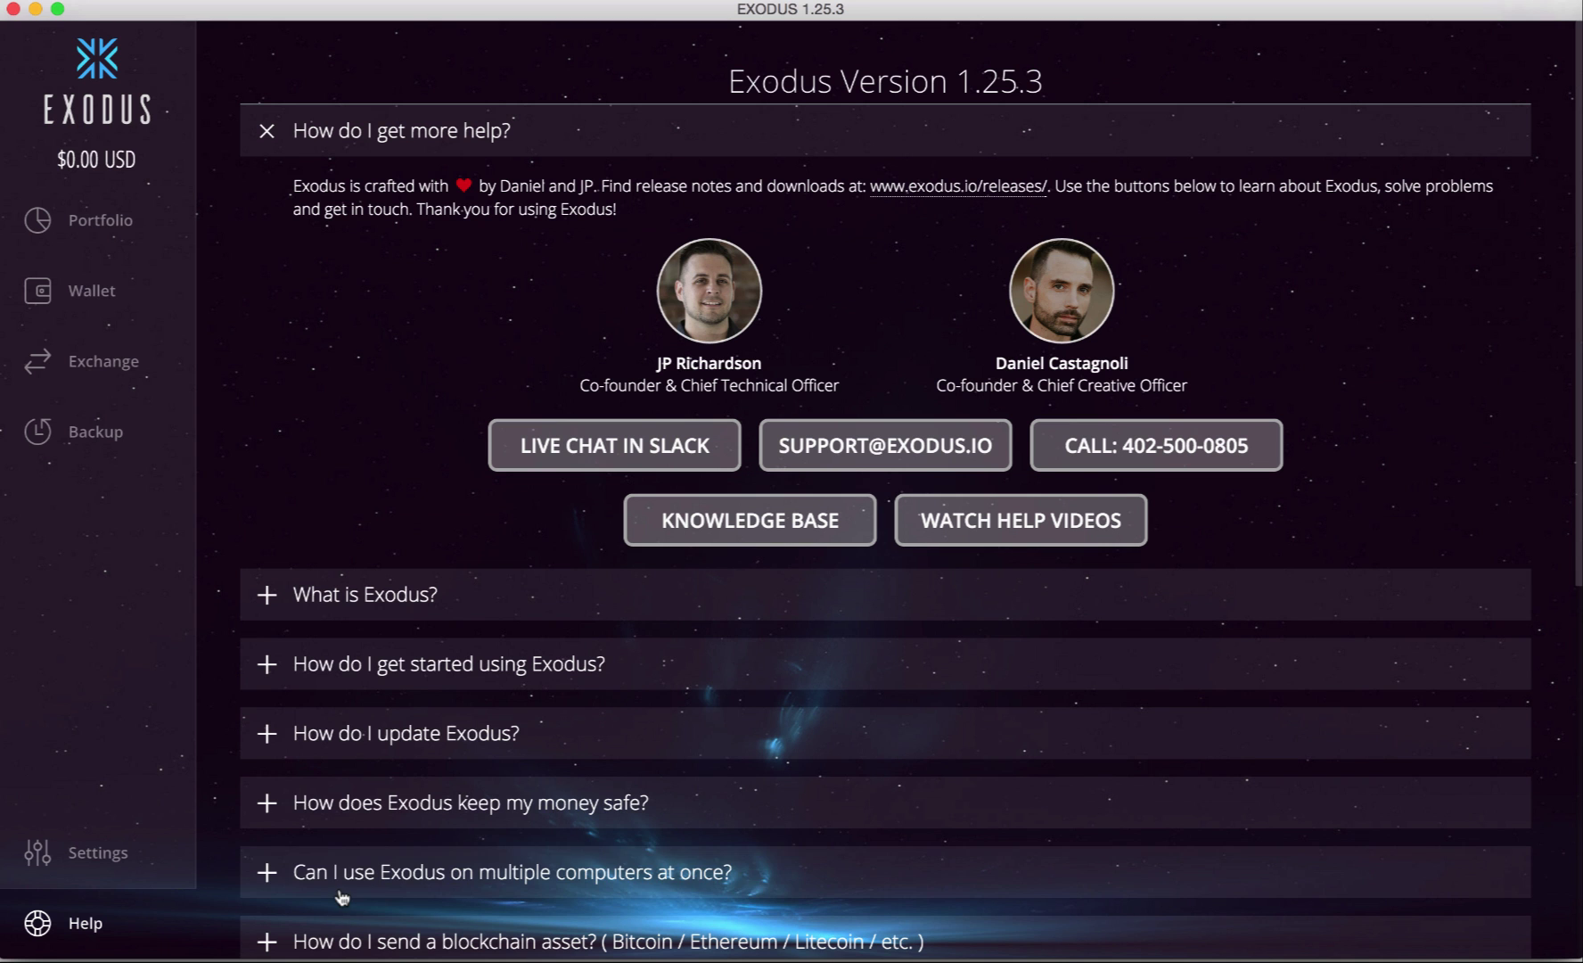
pyautogui.click(109, 859)
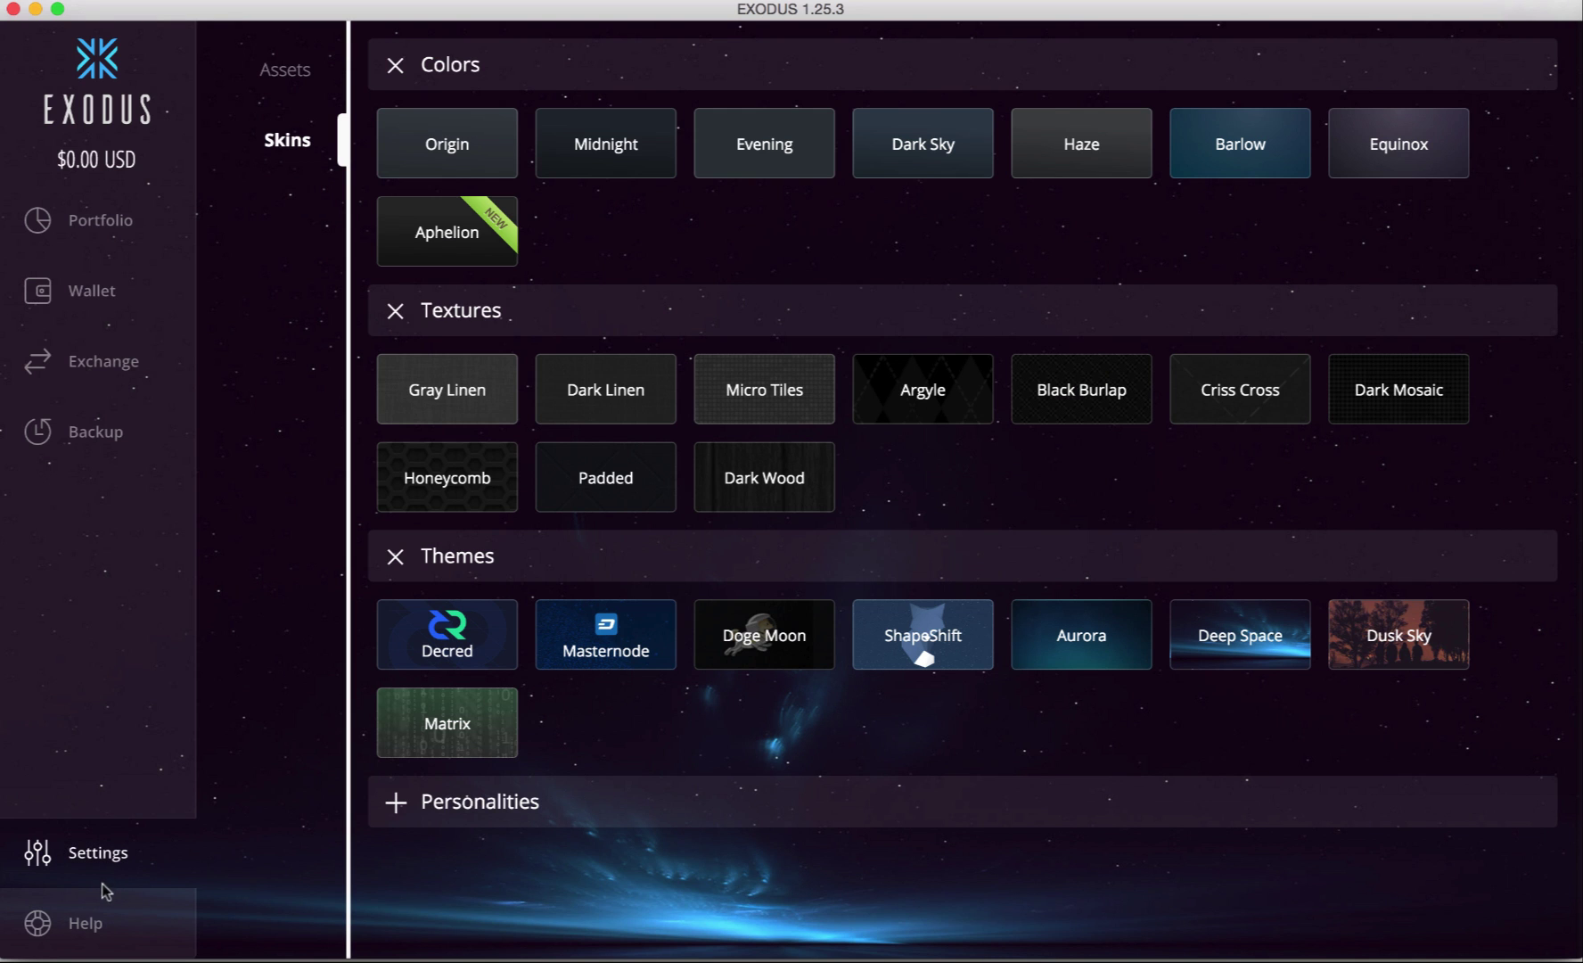
pyautogui.click(89, 218)
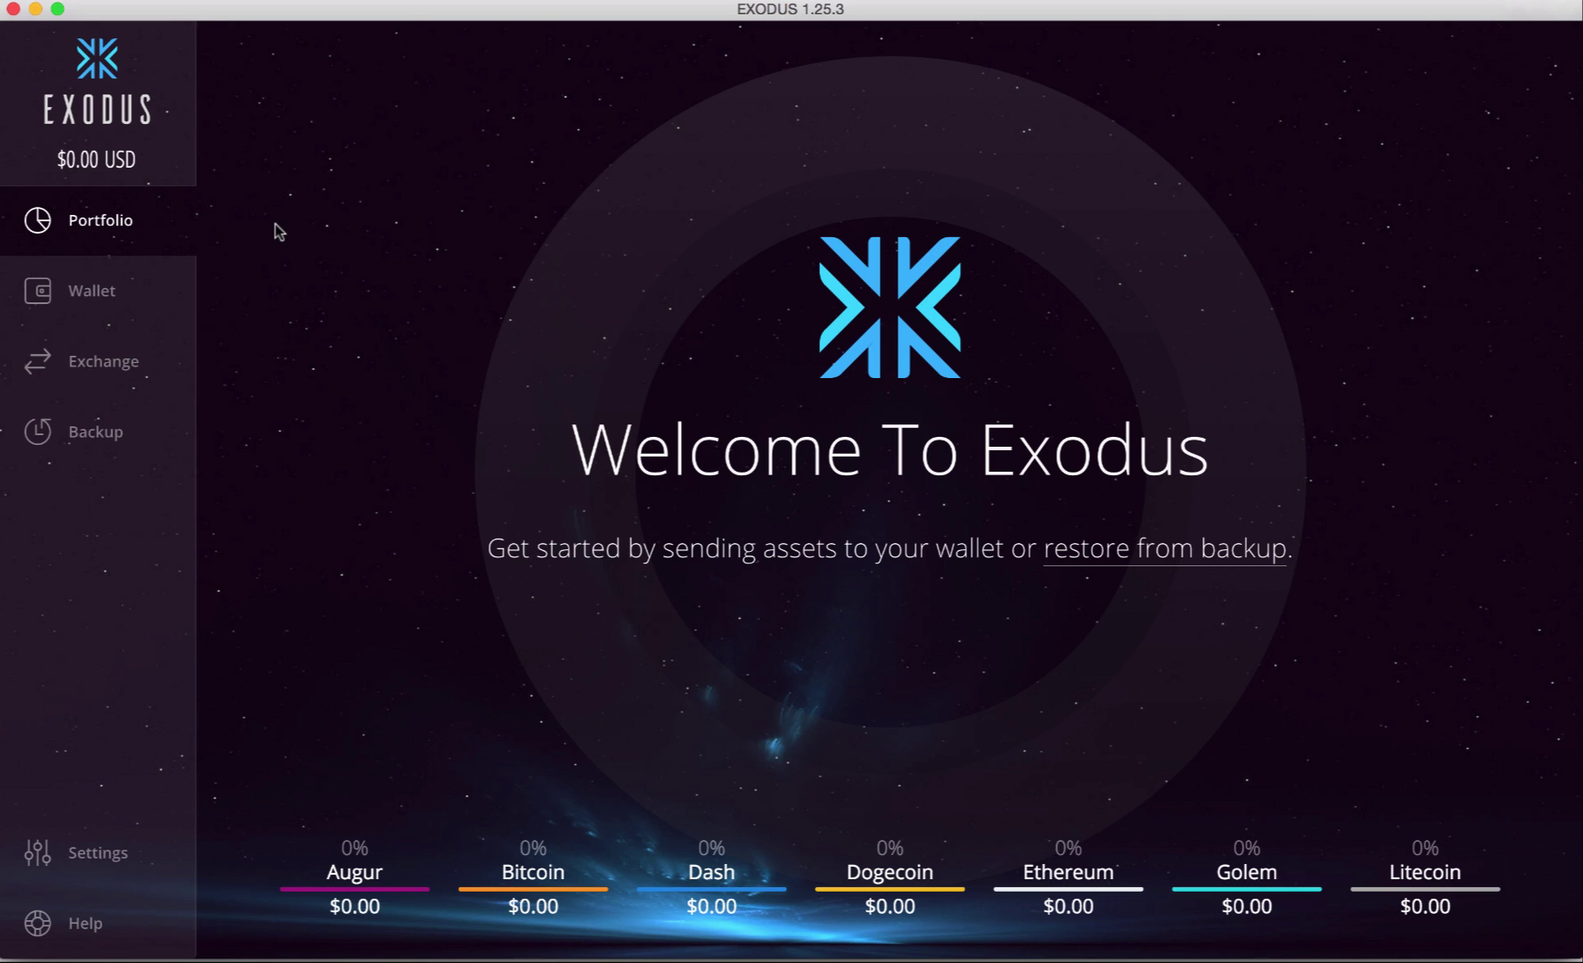
# Step: Open the Bitcoin wallet's send form and enter an amount of 2.0 BTC
pyautogui.click(96, 299)
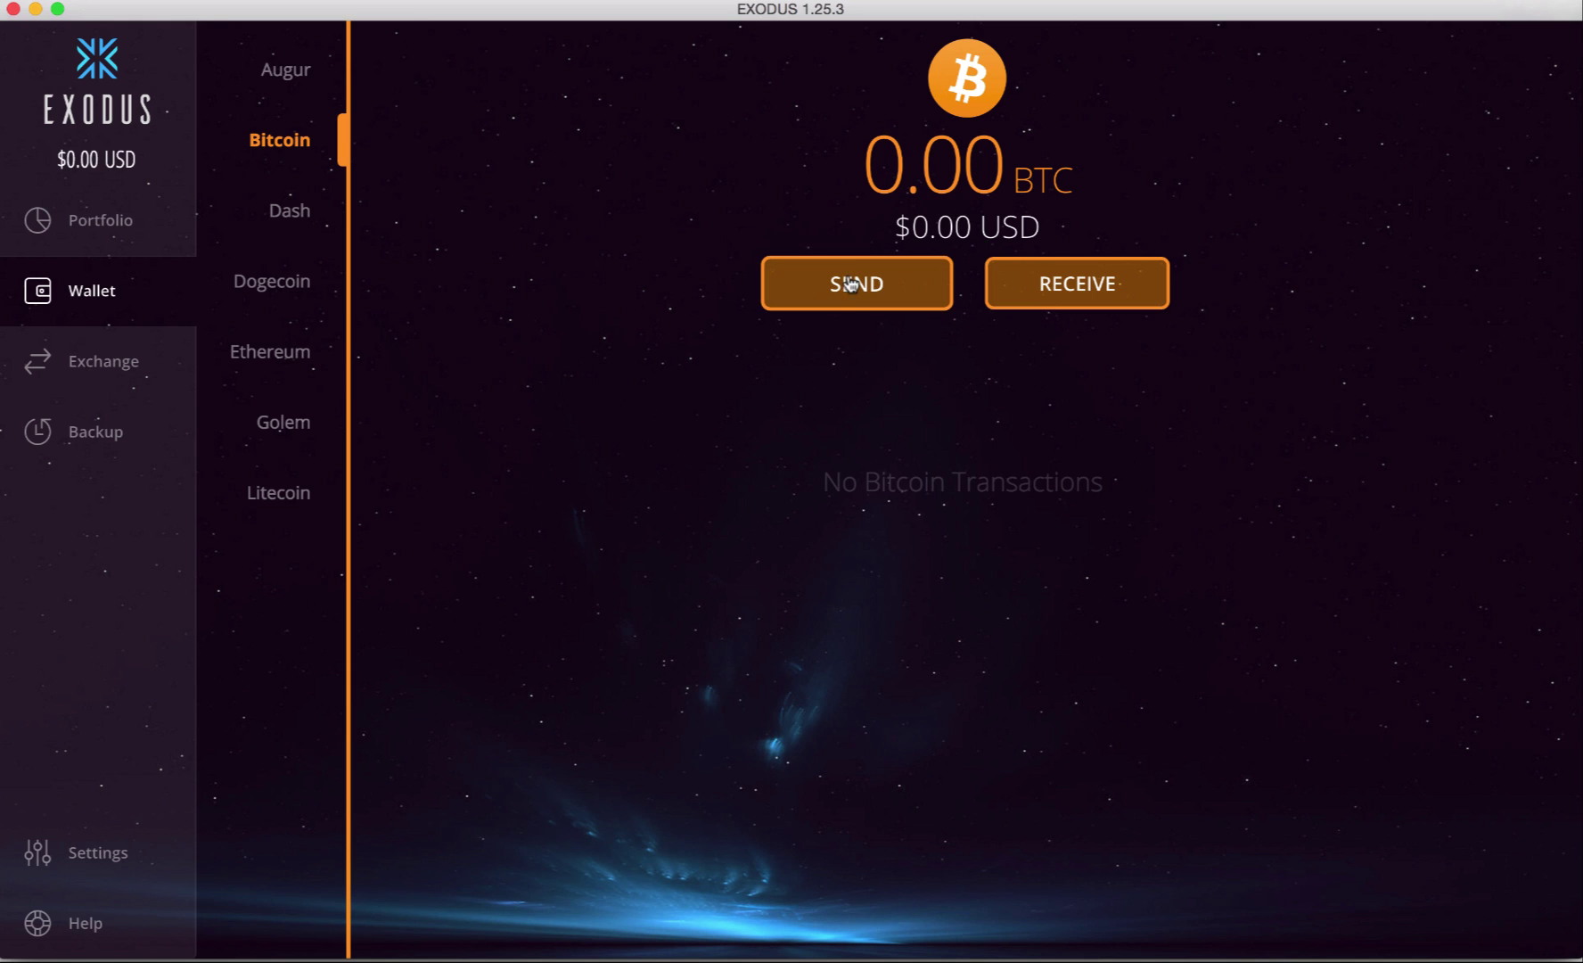
pyautogui.click(914, 289)
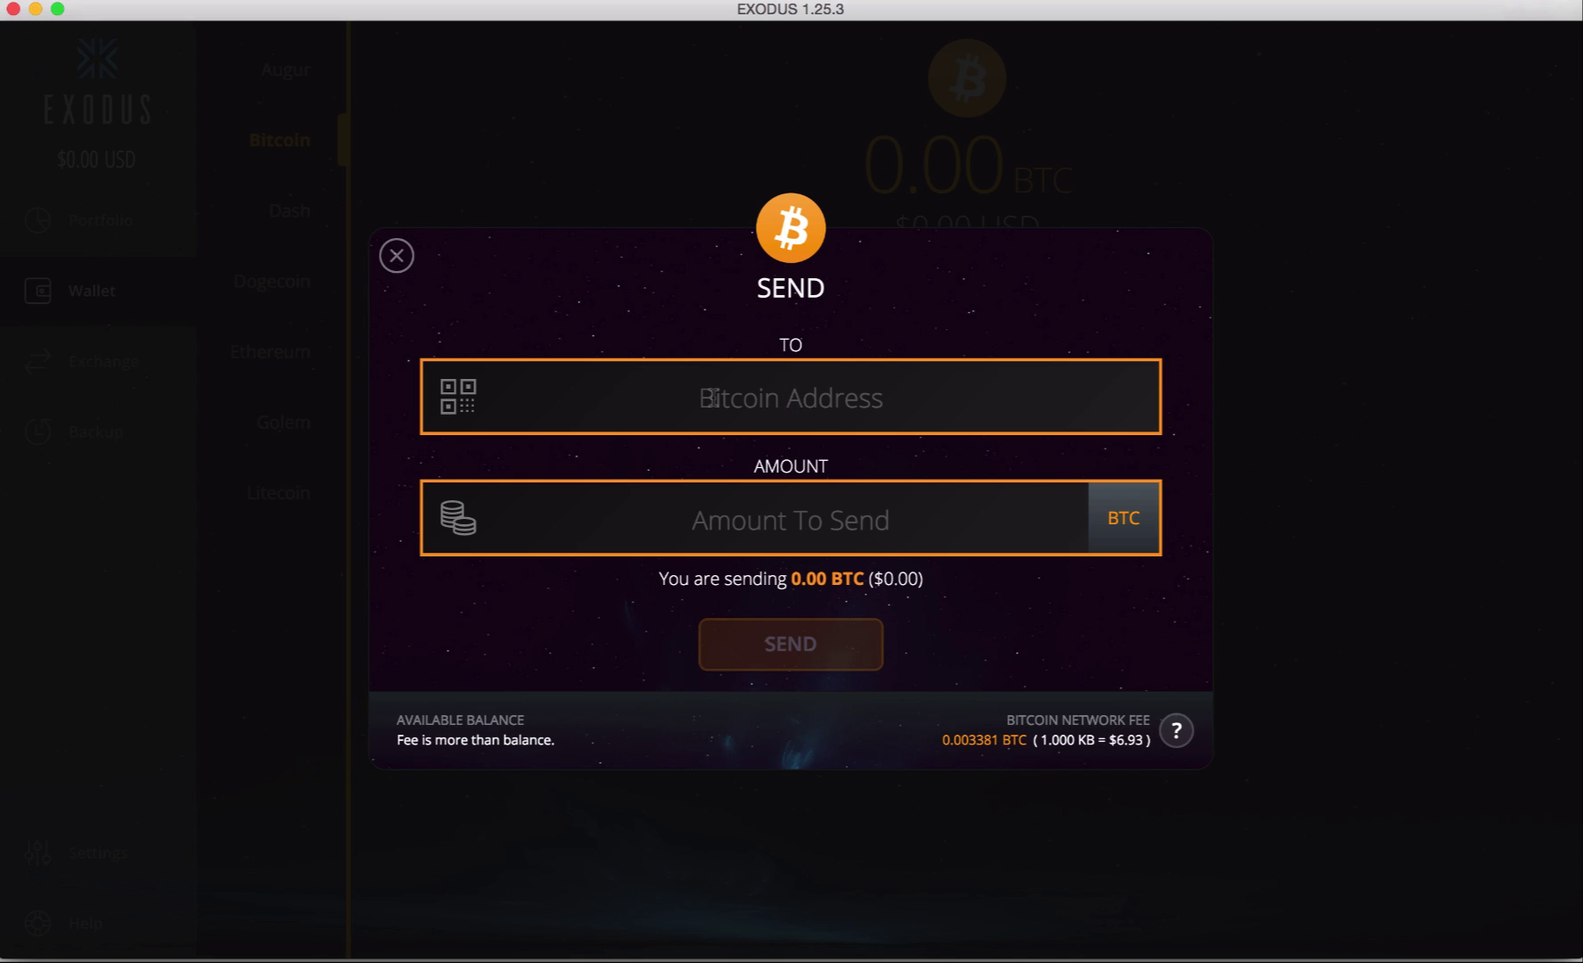
pyautogui.click(781, 520)
pyautogui.write('2.0')
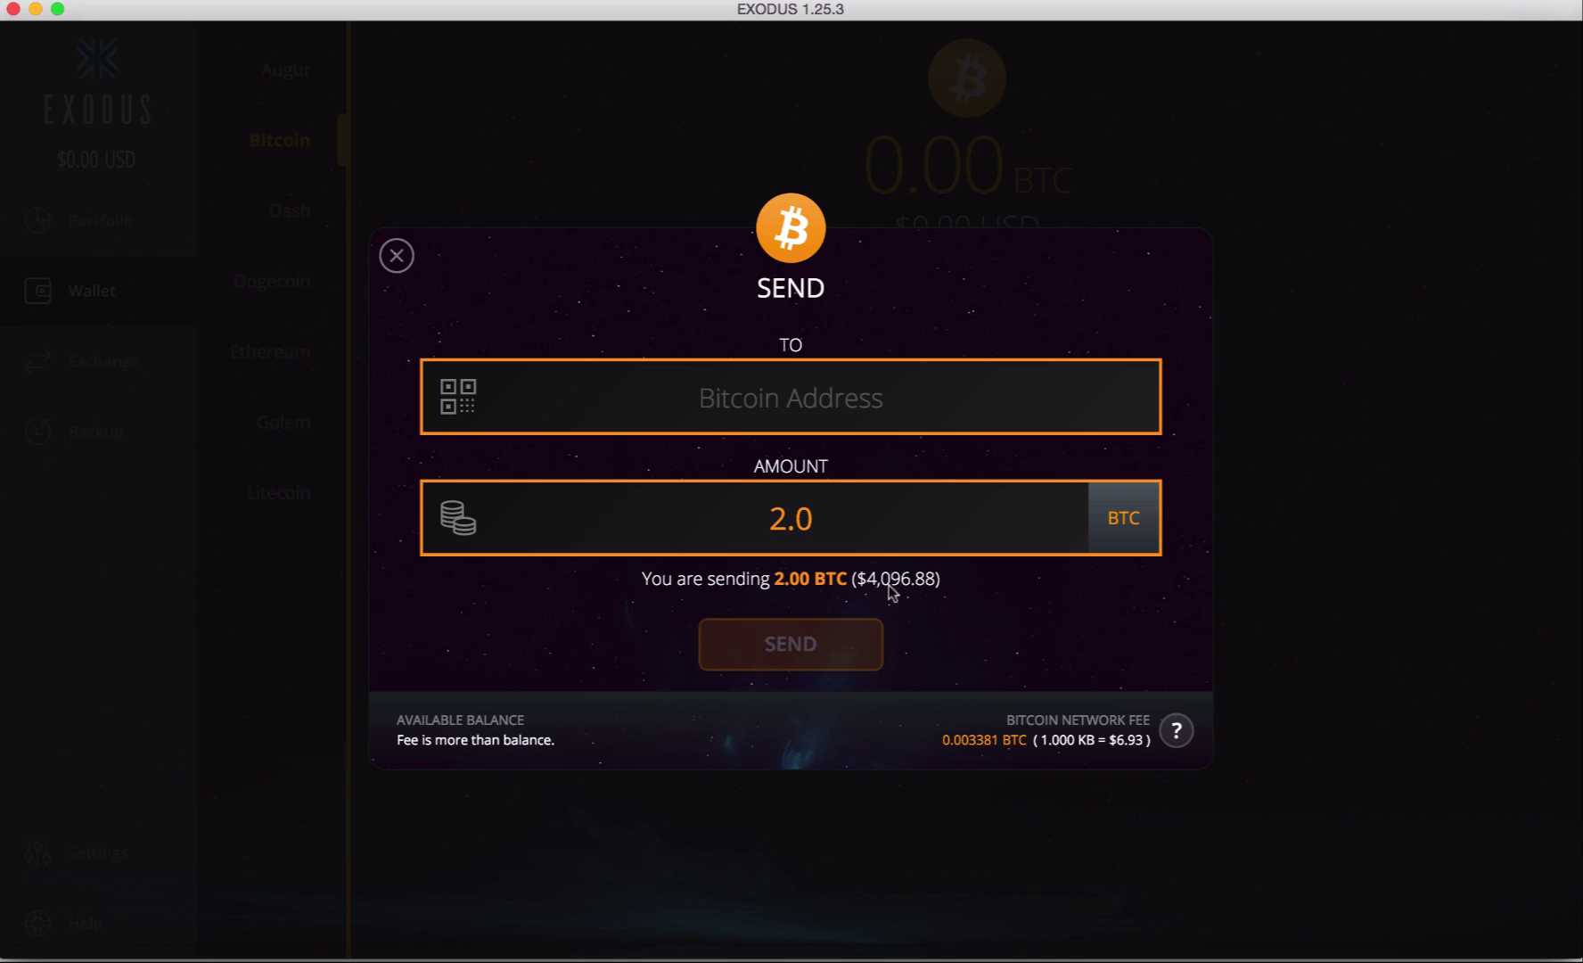
# Step: Switch the send amount's unit to USD and set the amount to 100.00
pyautogui.click(1132, 532)
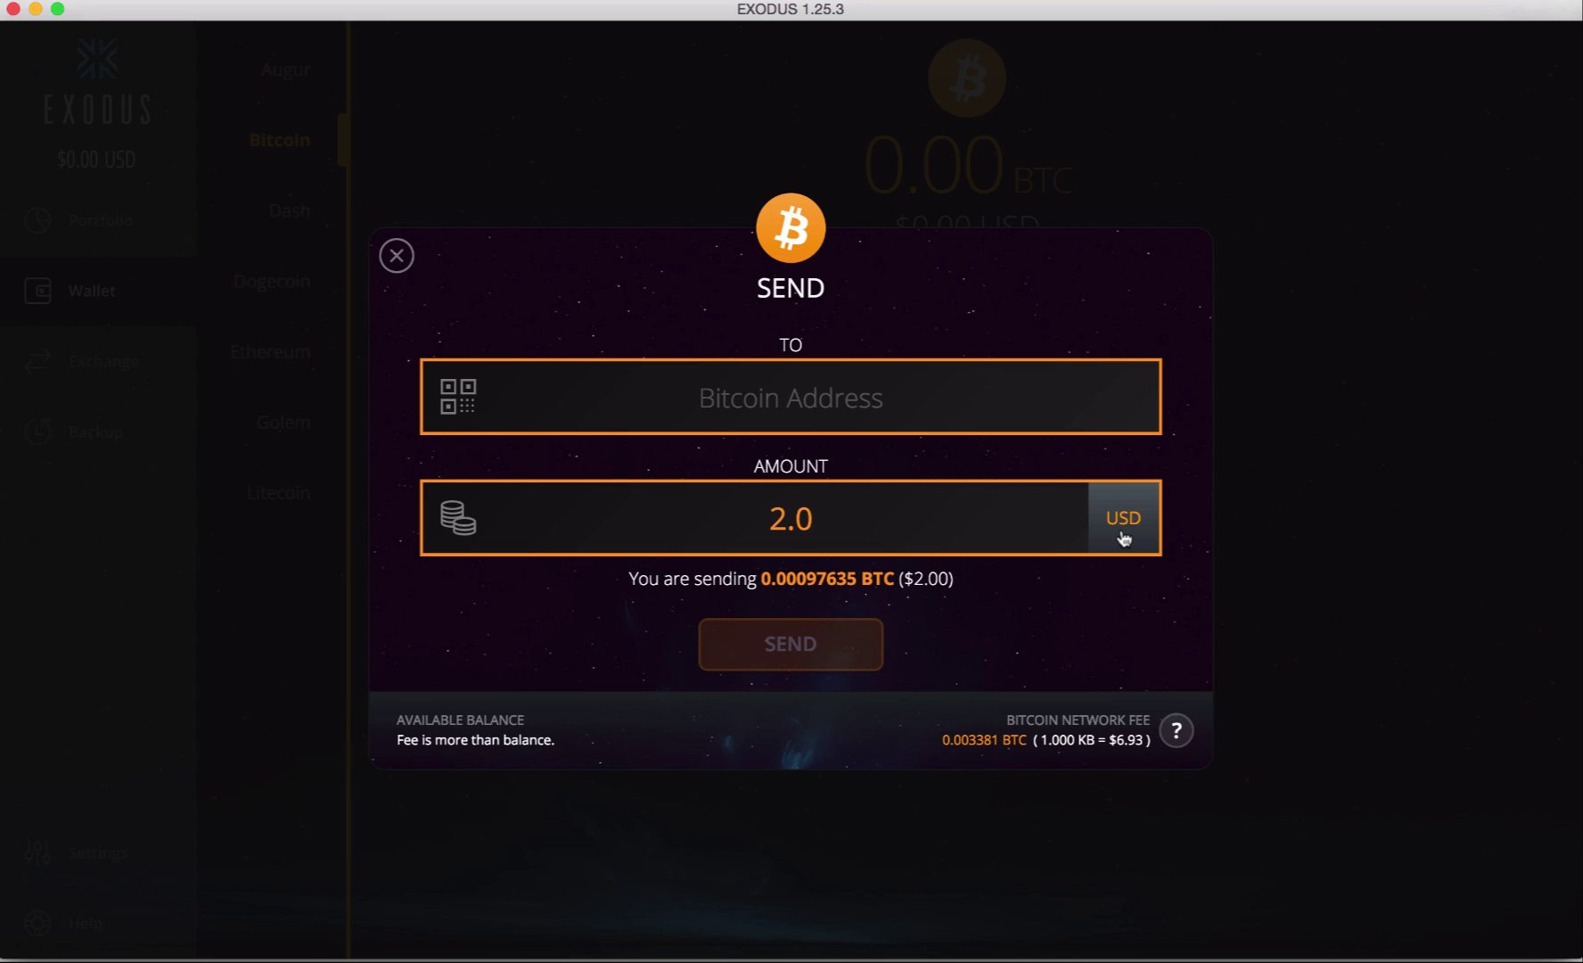
pyautogui.click(719, 515)
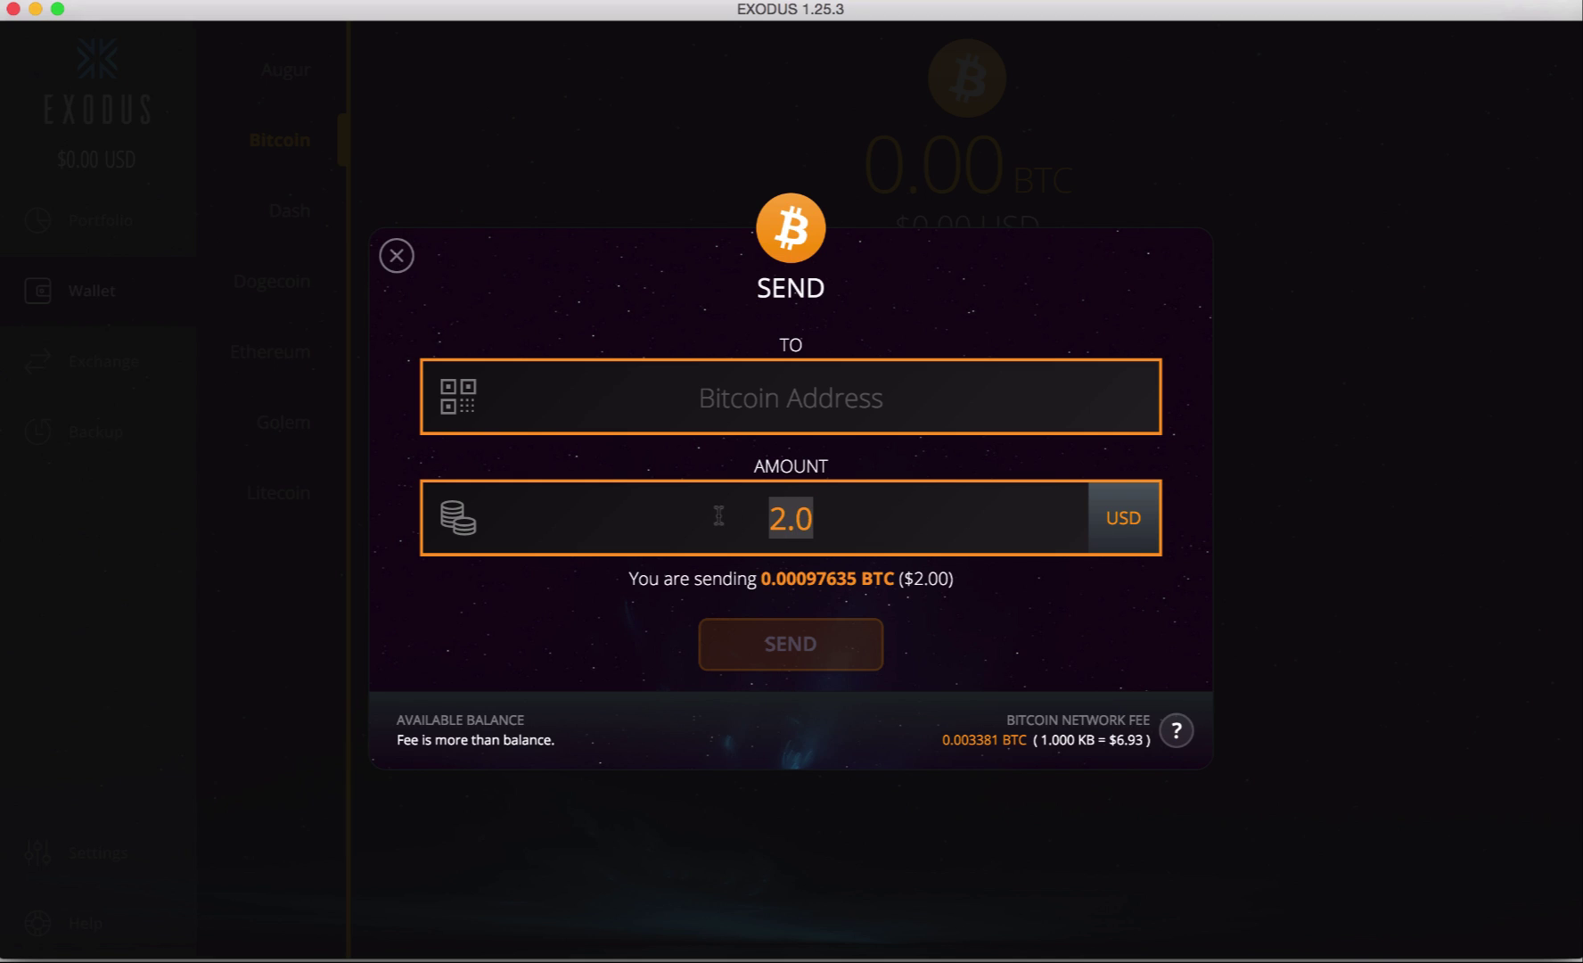
pyautogui.write('1')
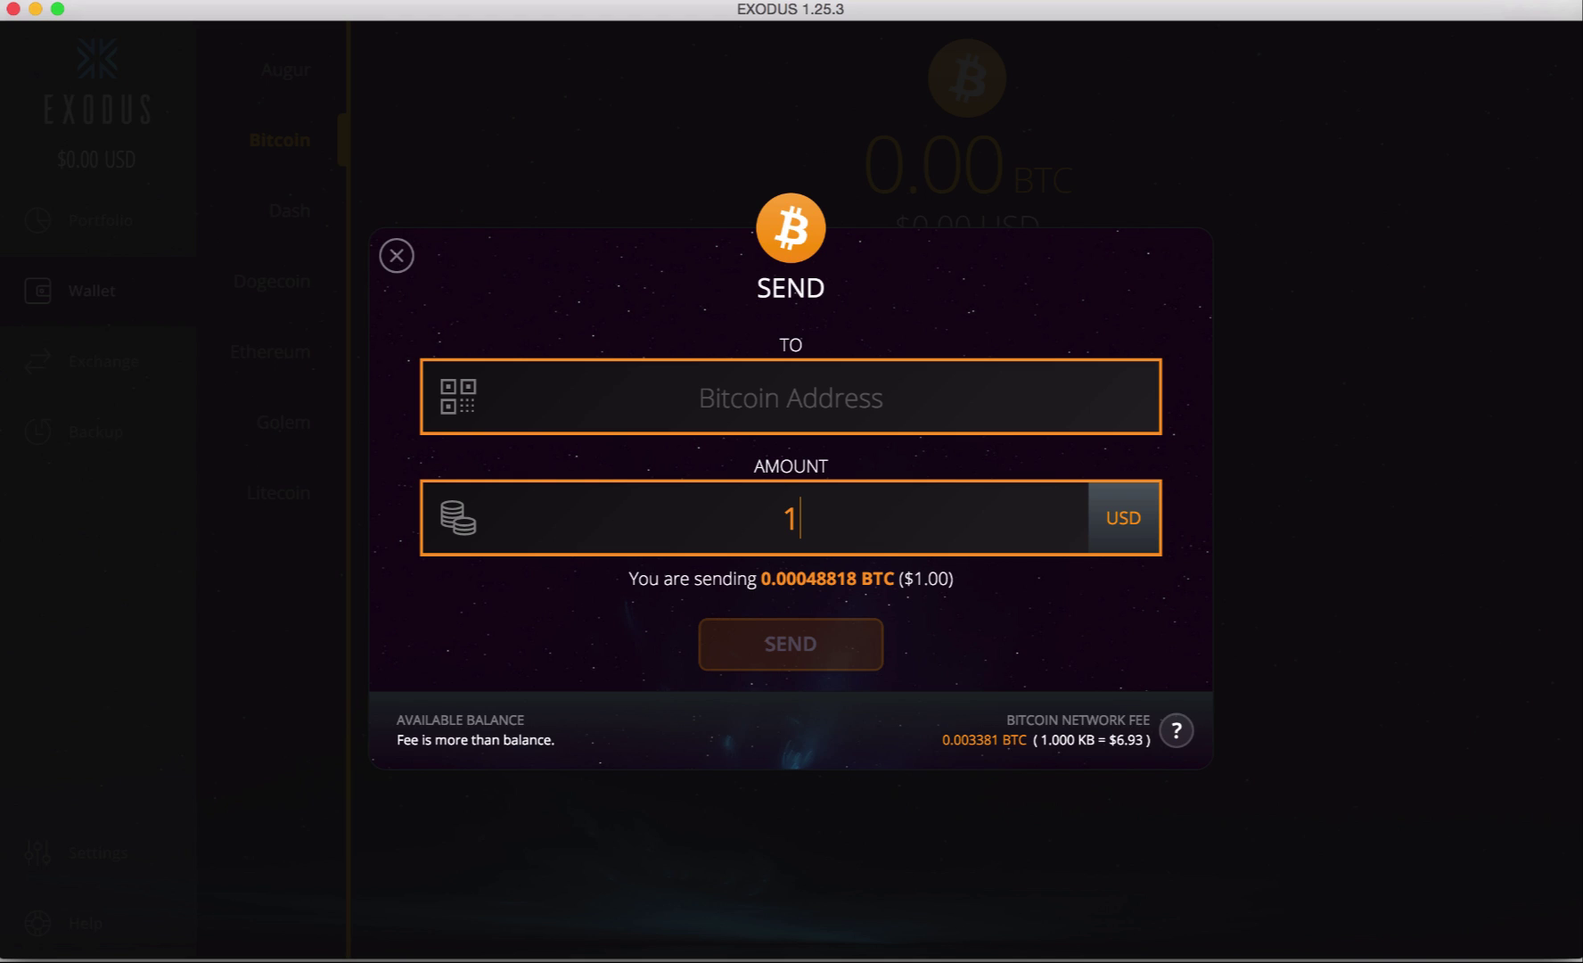
pyautogui.write('00.00')
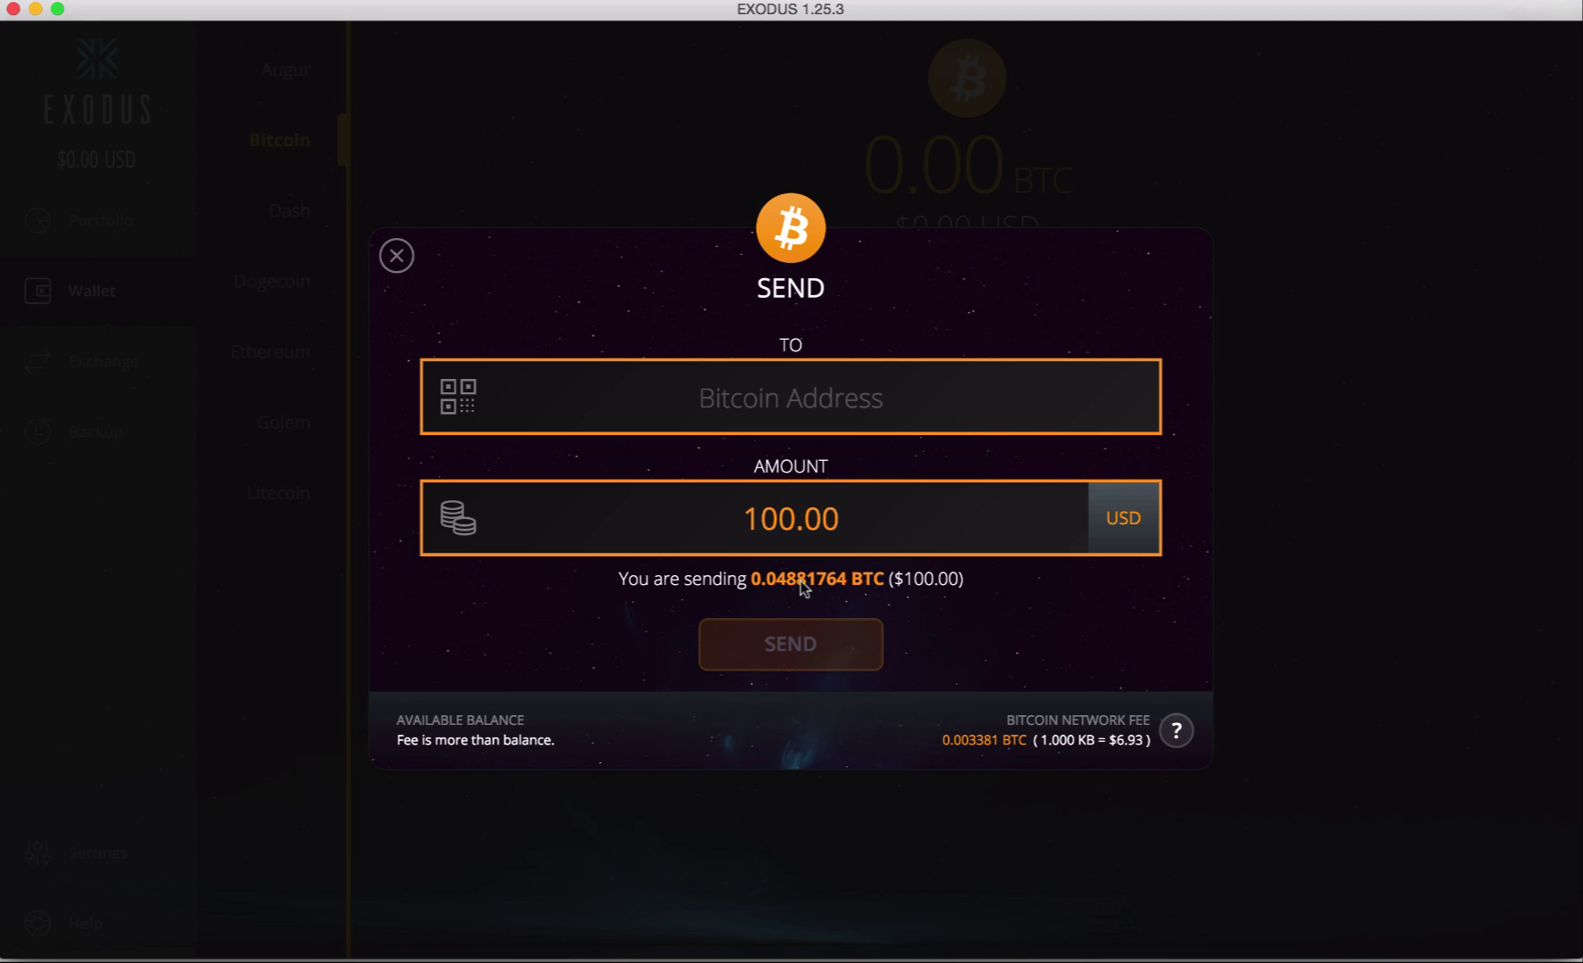
# Step: Cycle the send amount's unit through bits back to BTC and clear the amount
pyautogui.click(1126, 535)
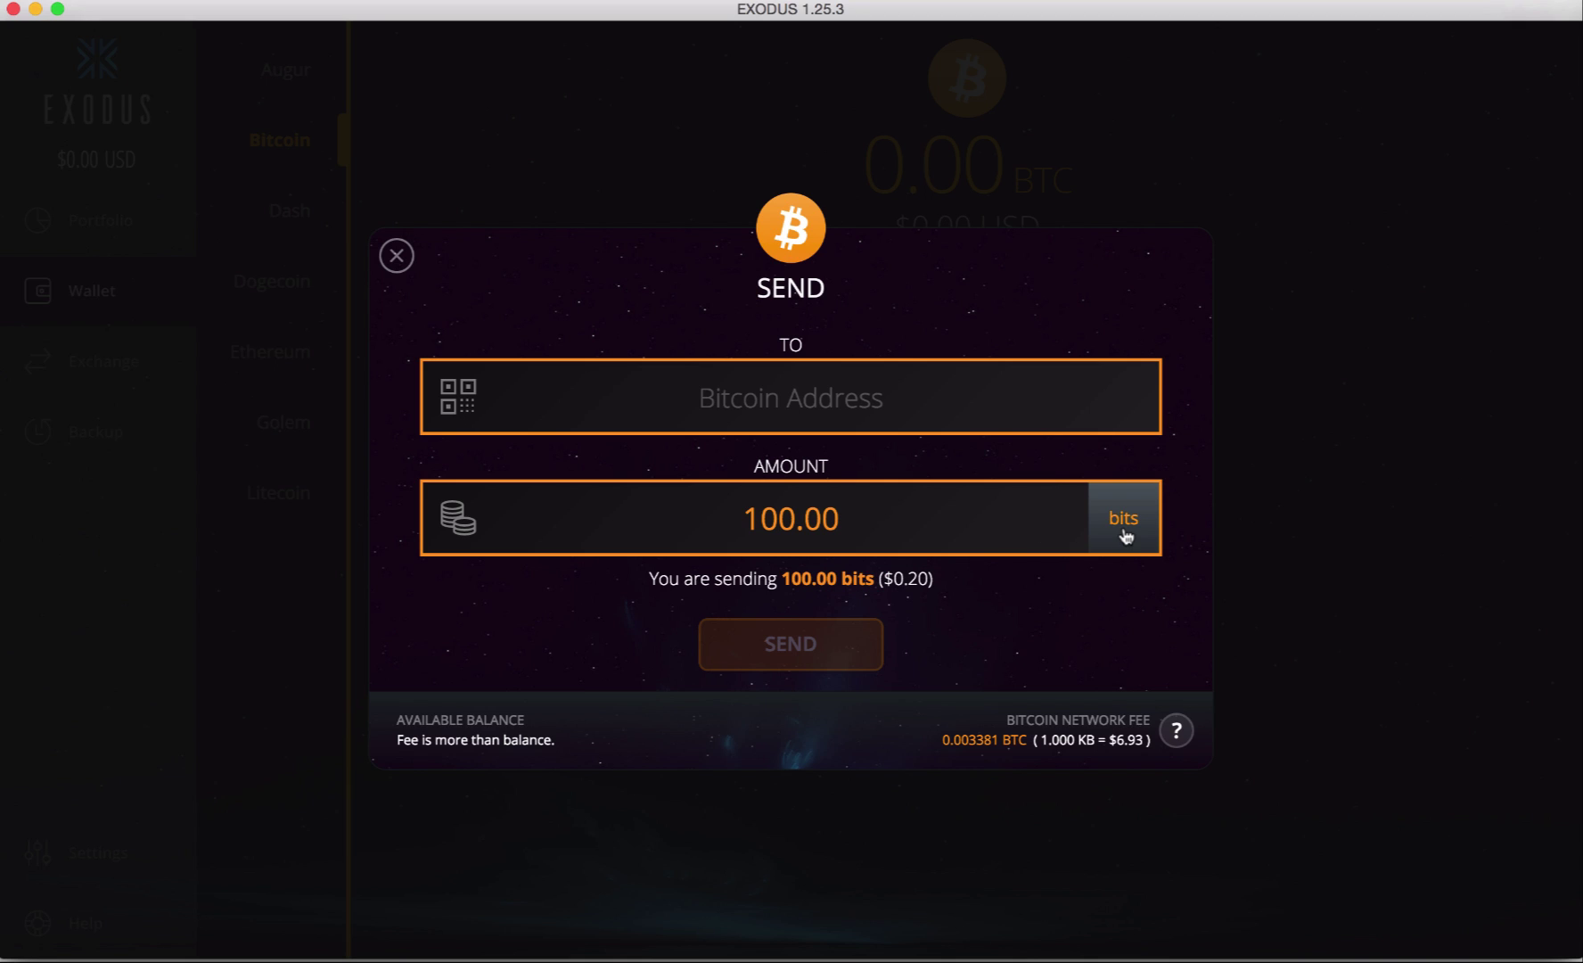
pyautogui.click(1126, 535)
pyautogui.click(1126, 535)
pyautogui.click(1125, 535)
pyautogui.click(1126, 535)
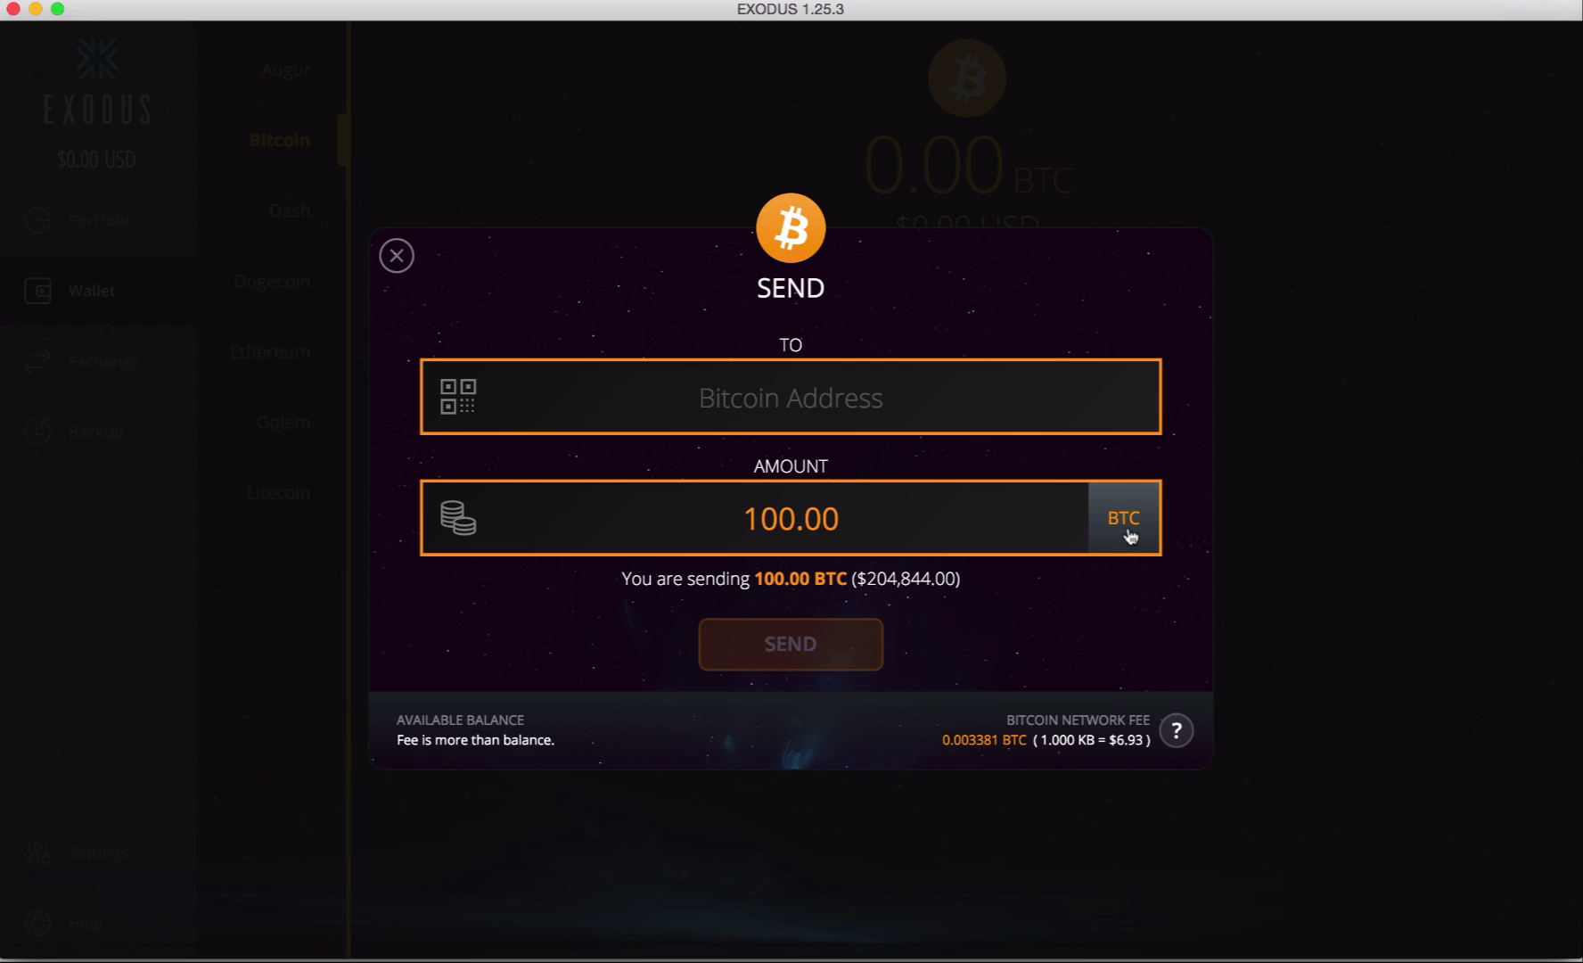
pyautogui.moveTo(943, 517); pyautogui.dragTo(682, 501)
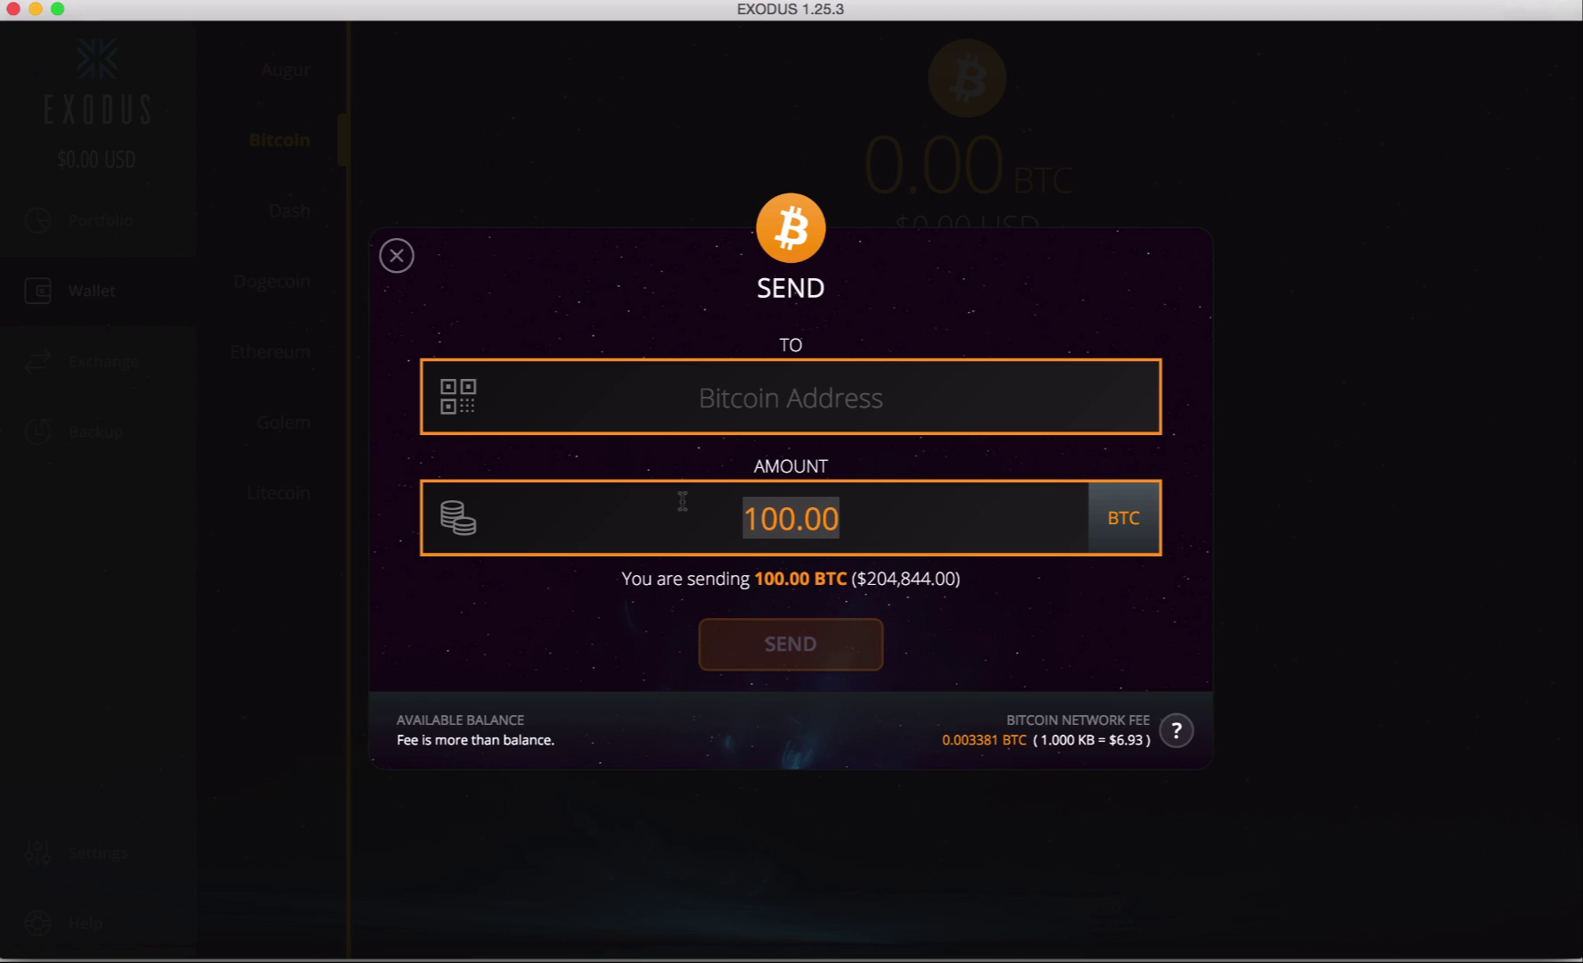
pyautogui.press('BackSpace')
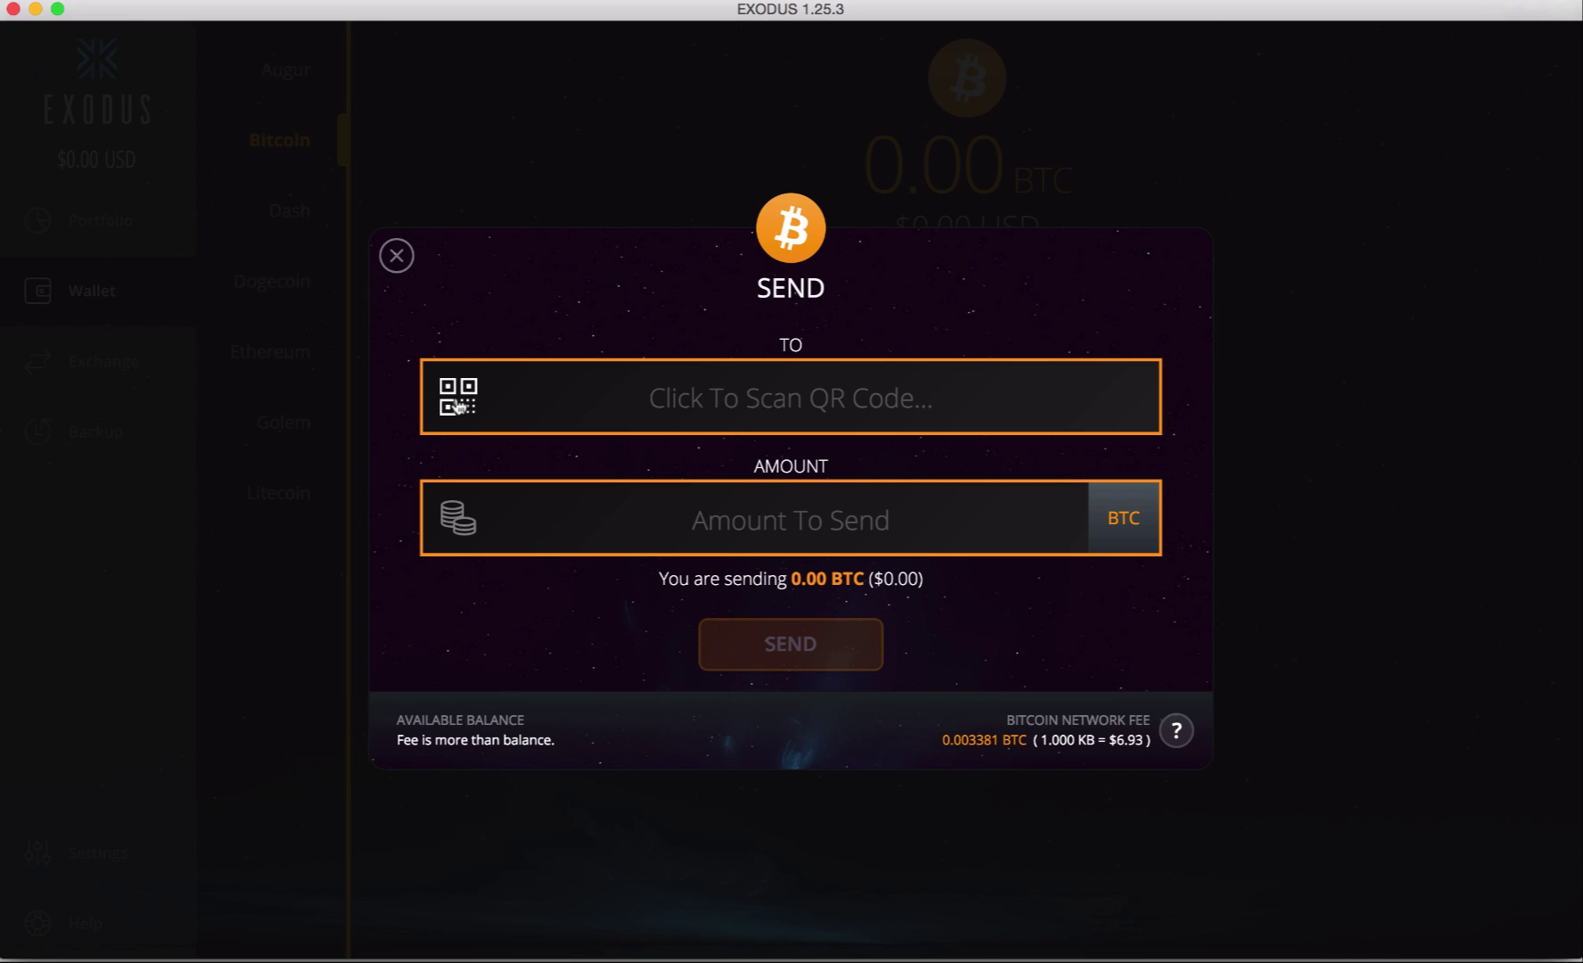
# Step: Examine the send form's Bitcoin address field and available balance, and close the form without sending
pyautogui.click(878, 405)
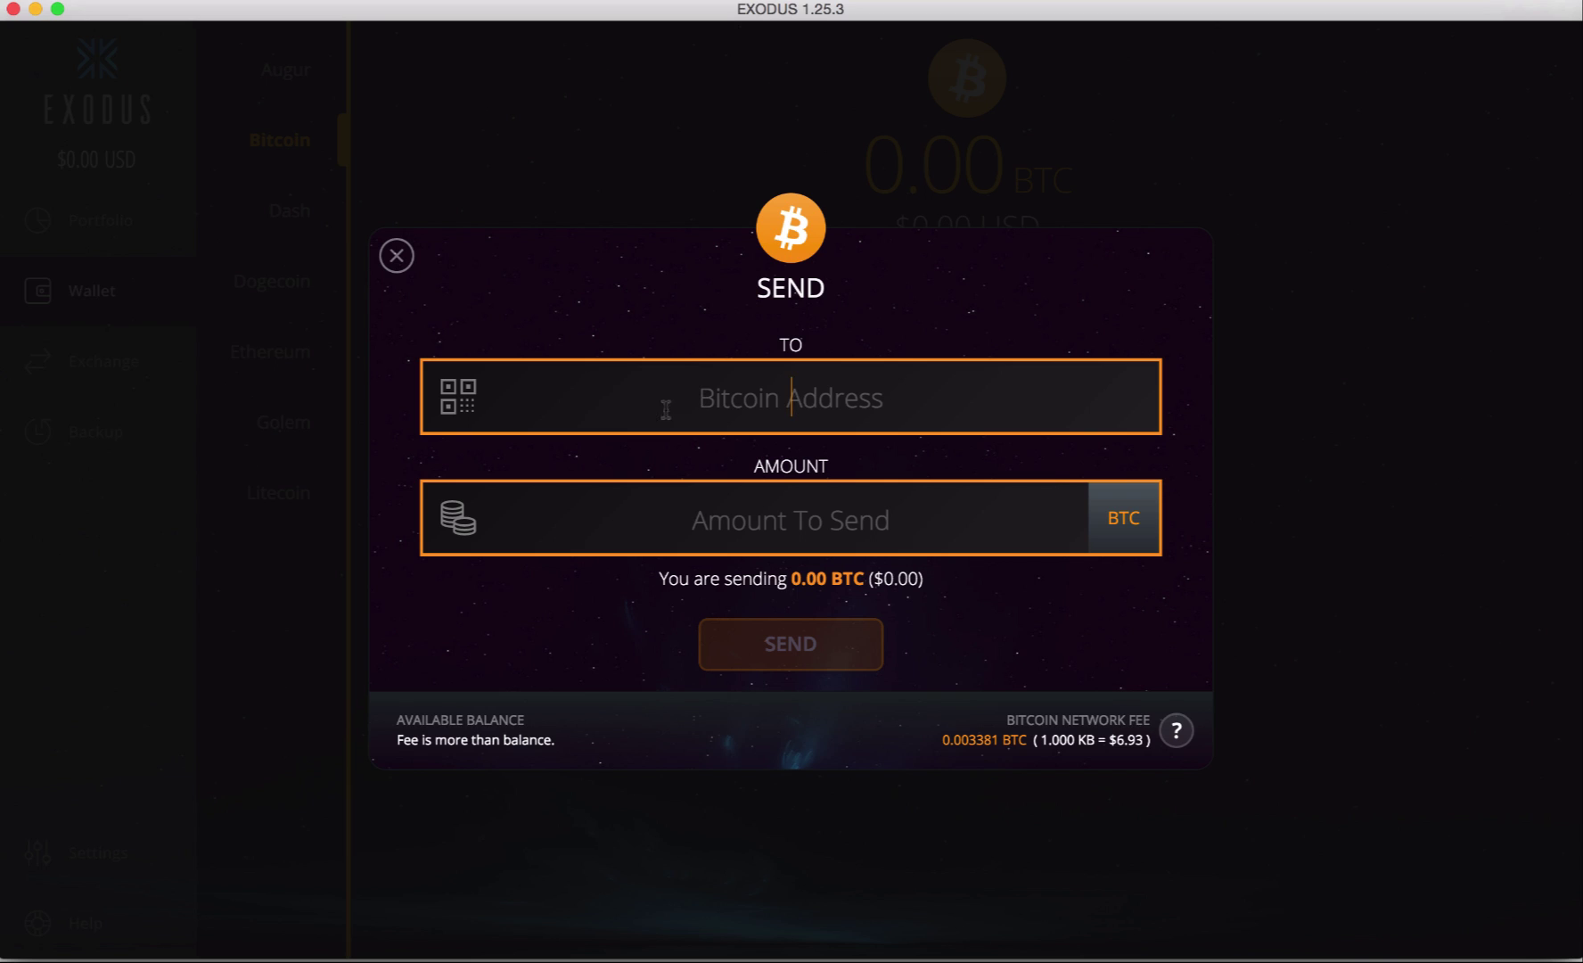
pyautogui.click(775, 431)
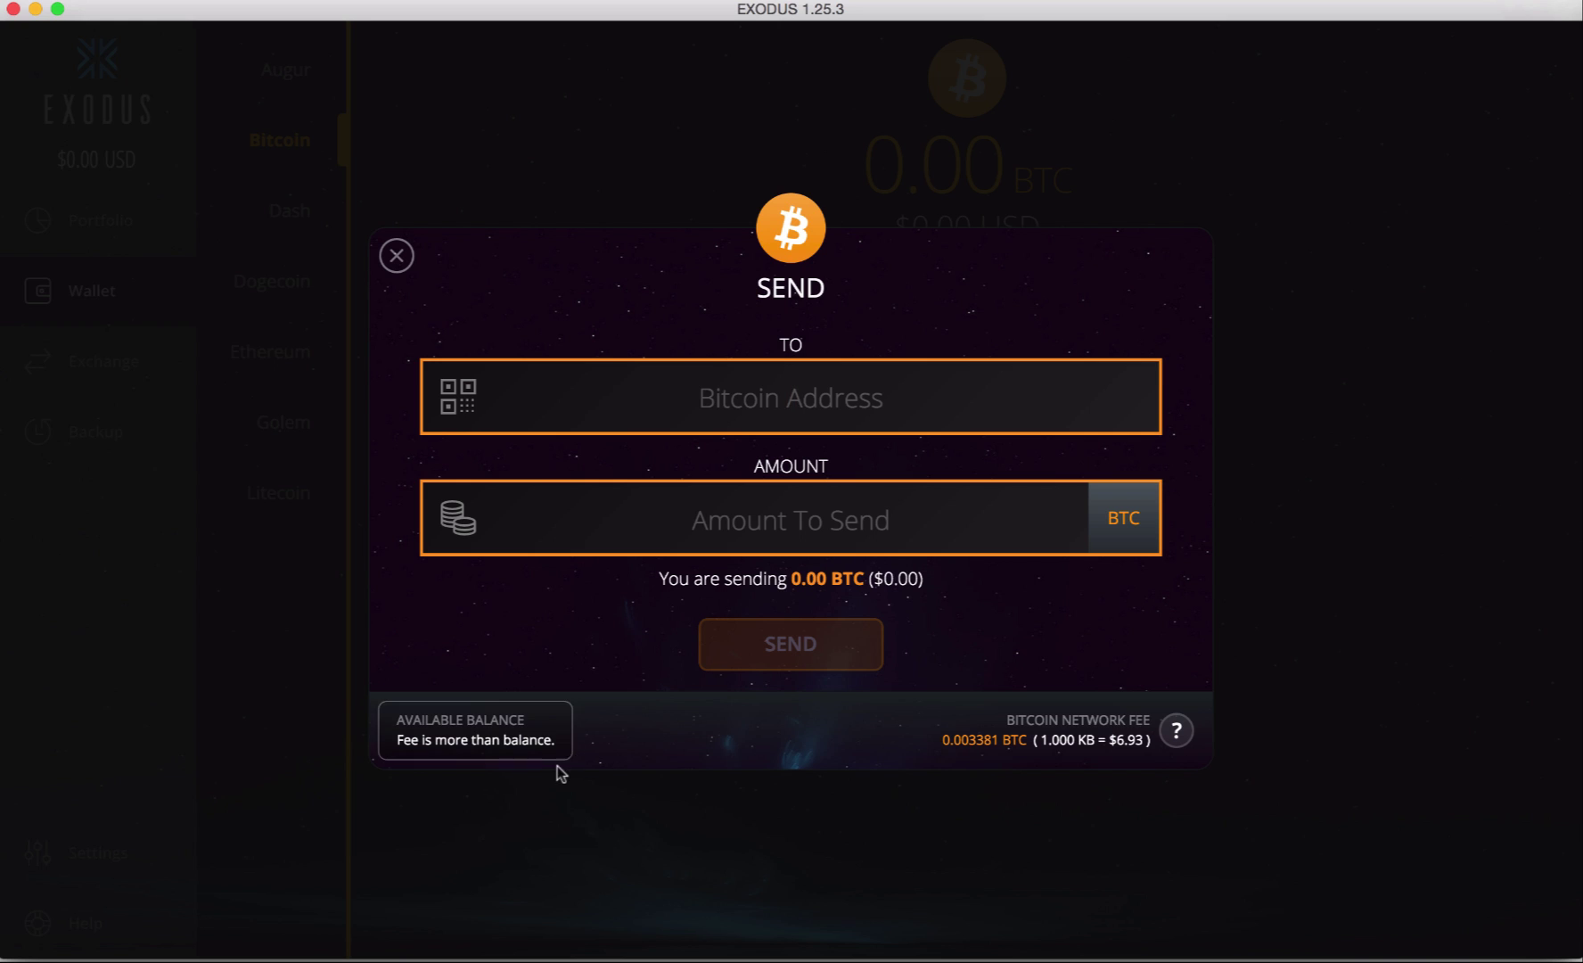
pyautogui.click(397, 255)
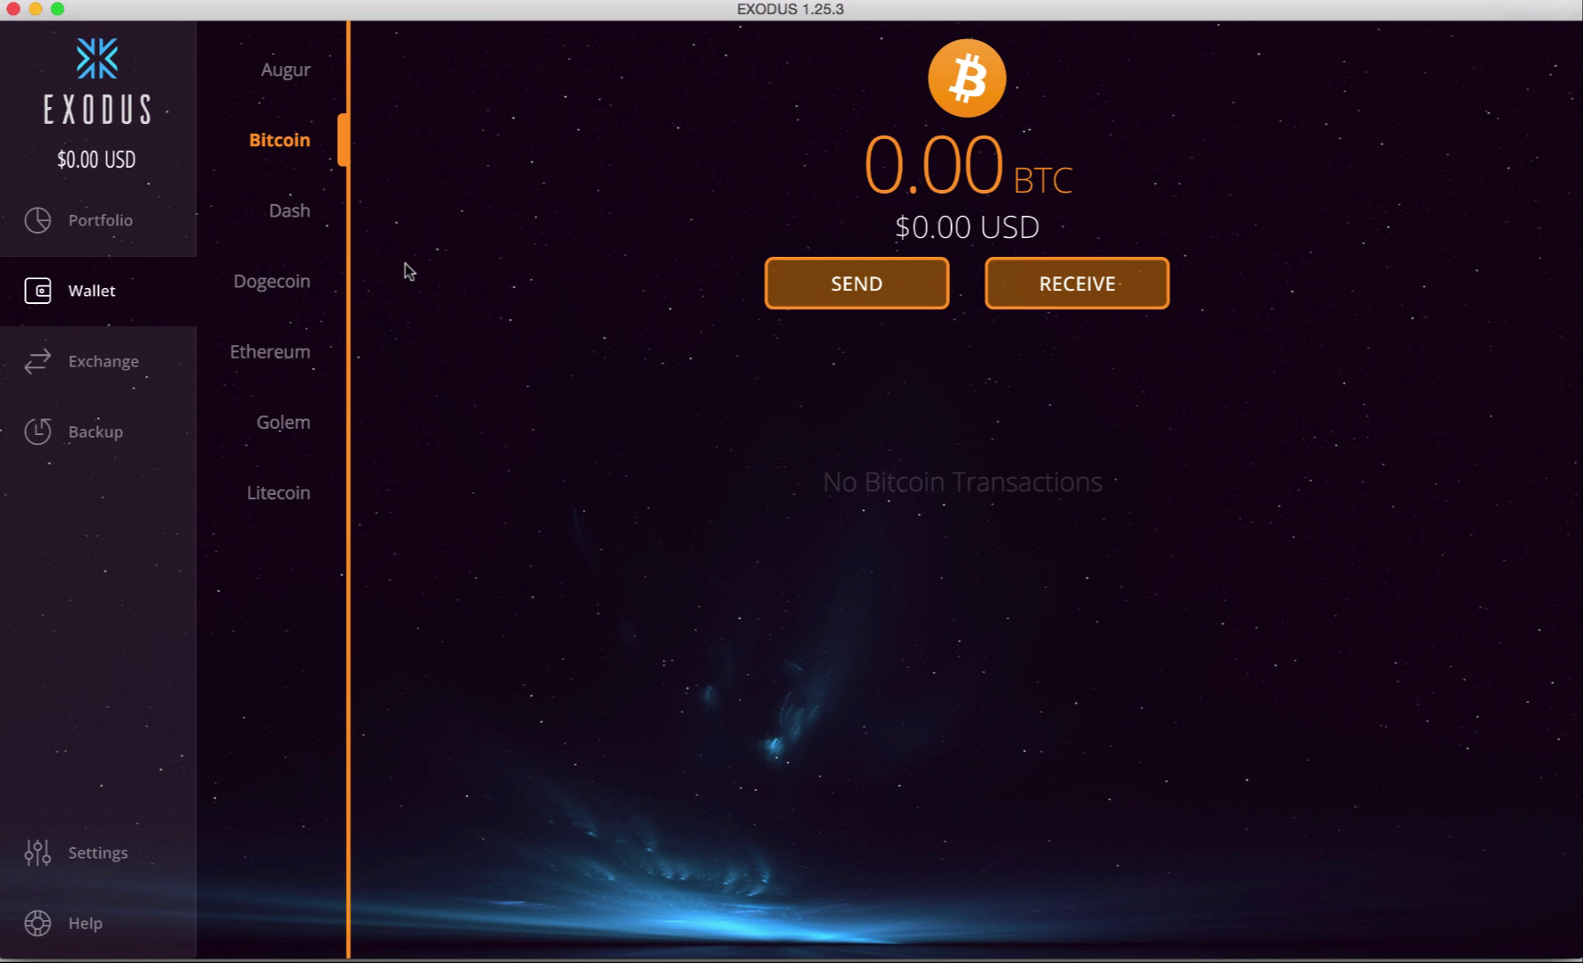
# Step: Open the Bitcoin receive dialog and view the second receiving address with its QR code
pyautogui.click(1096, 286)
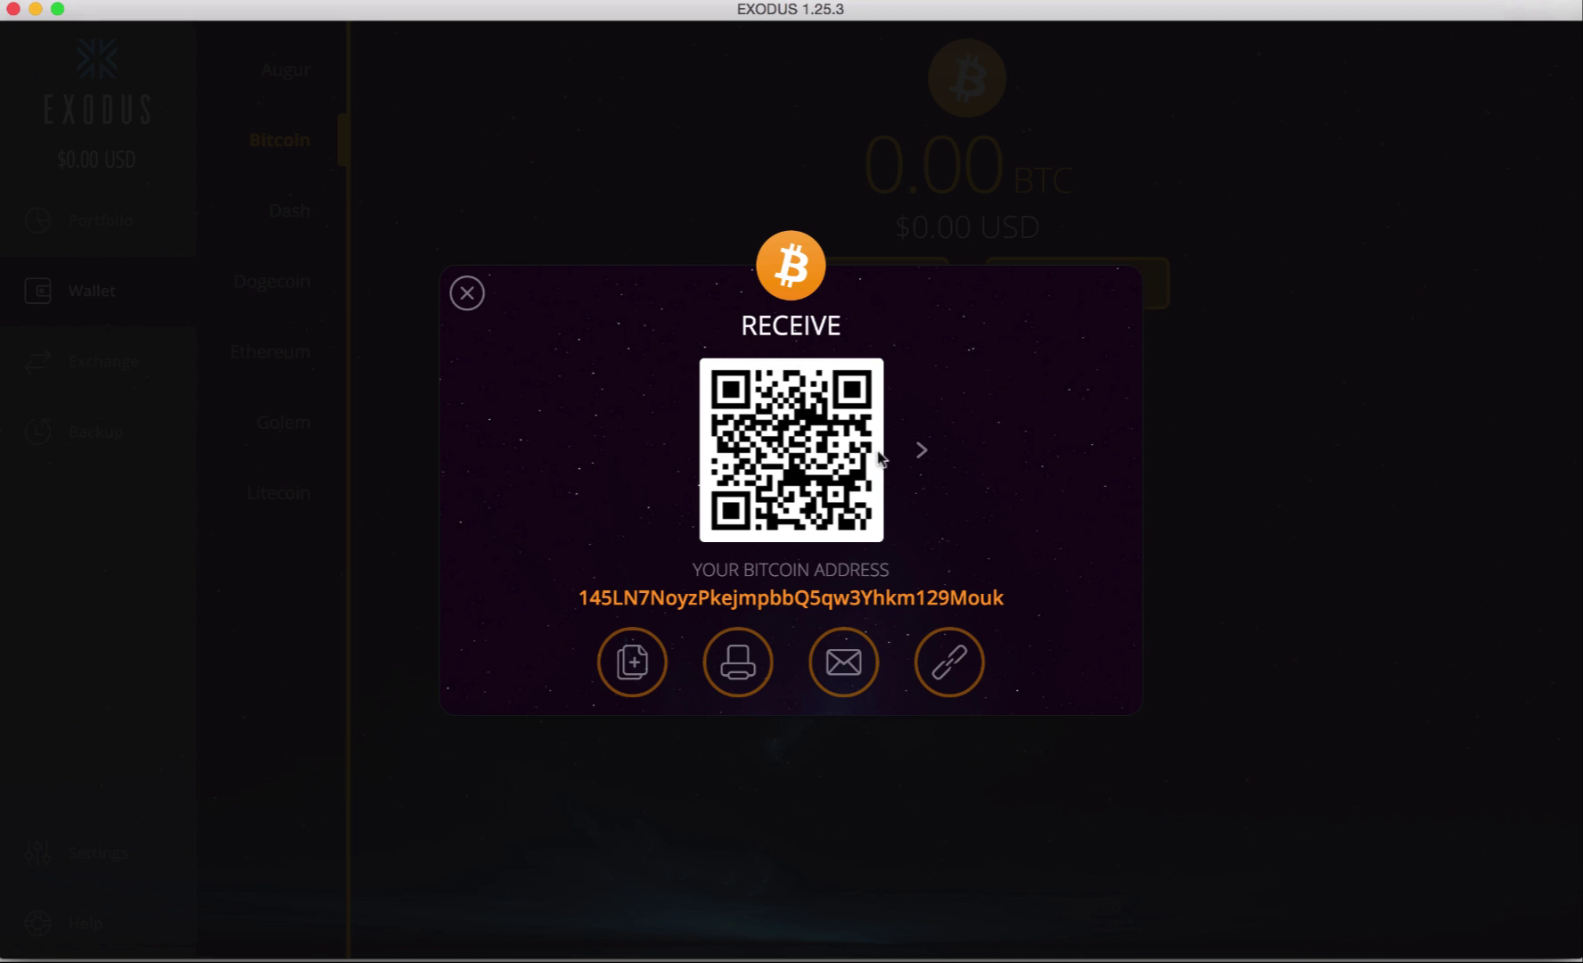
pyautogui.click(918, 454)
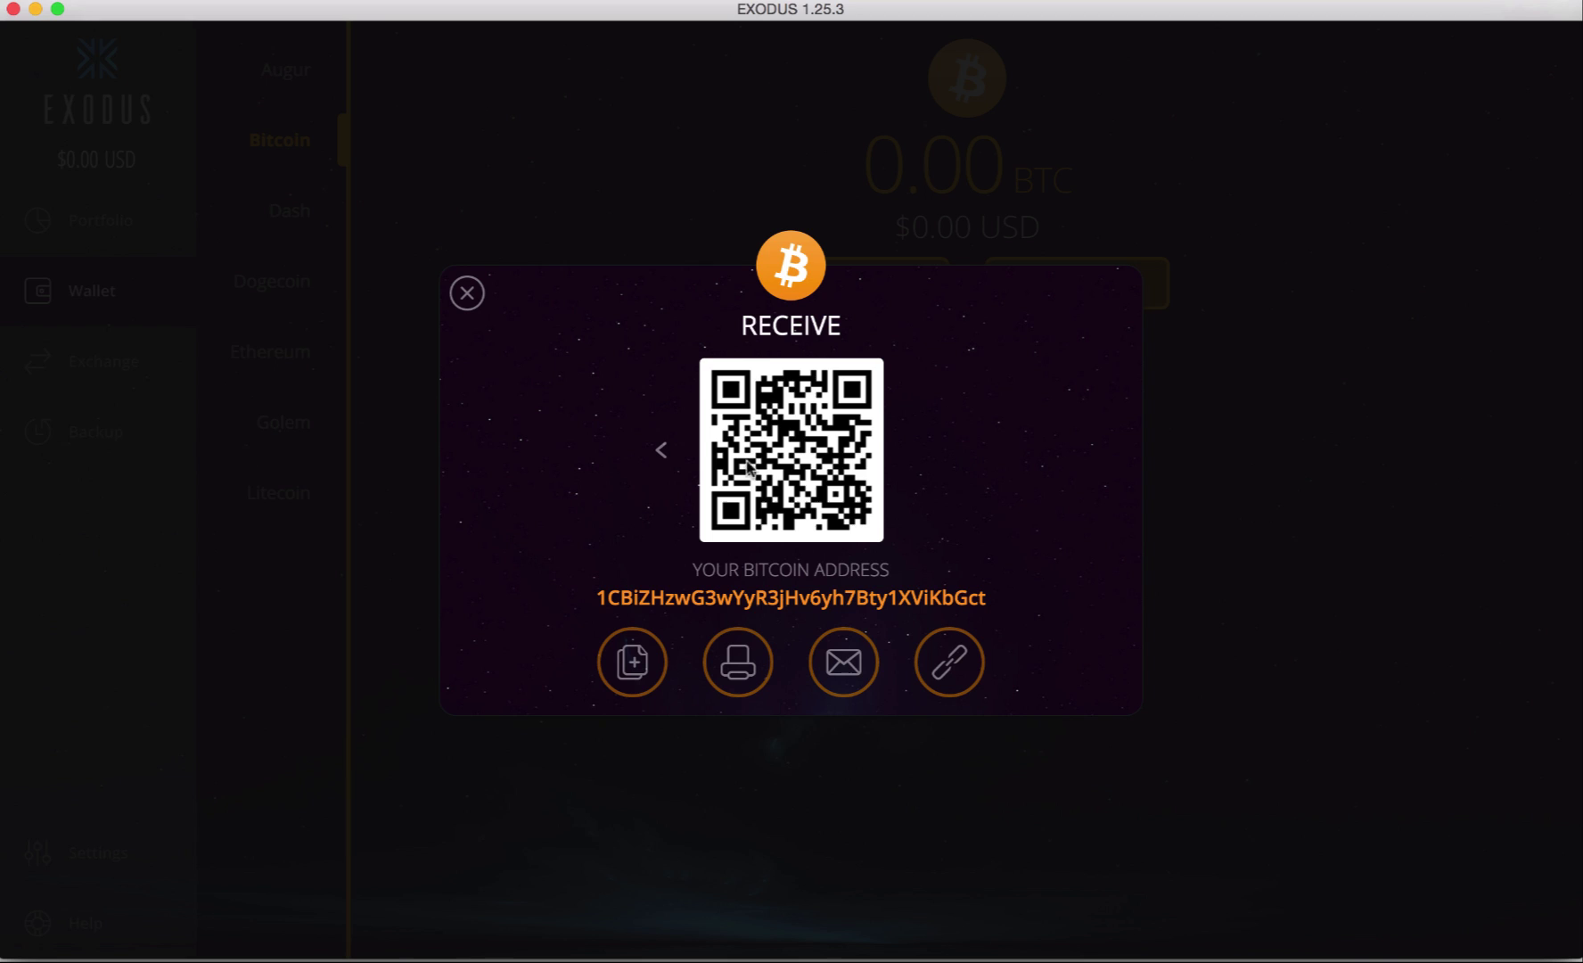
# Step: Go back to the first Bitcoin receiving address, select the address text, and close the receive dialog
pyautogui.click(664, 456)
pyautogui.doubleClick(726, 607)
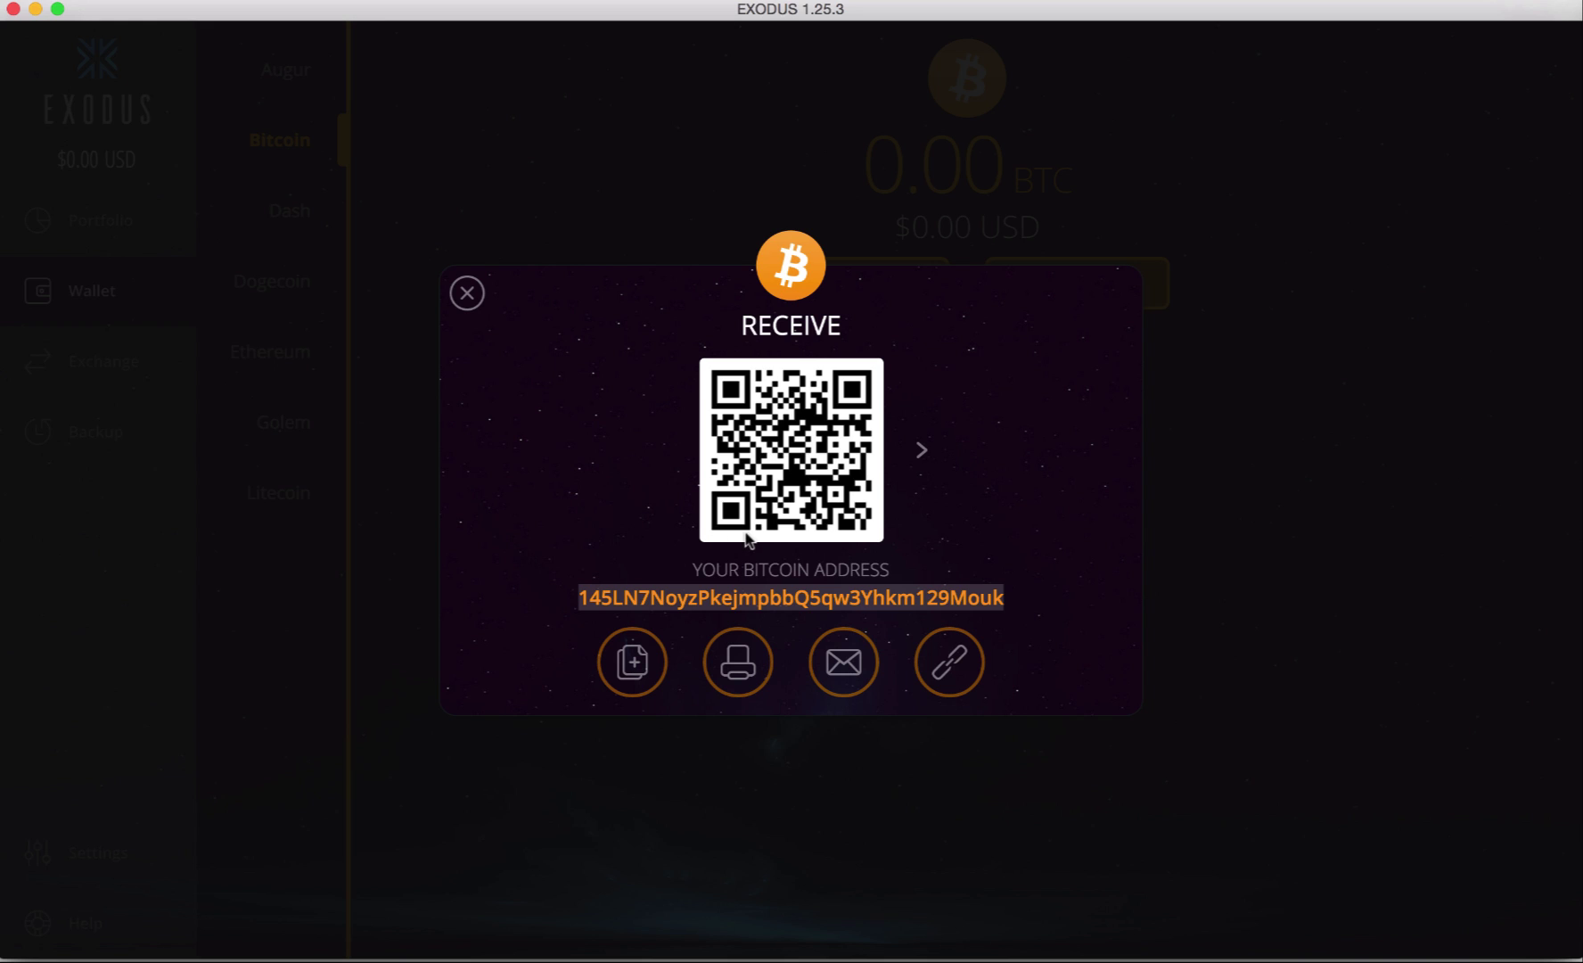
pyautogui.click(467, 294)
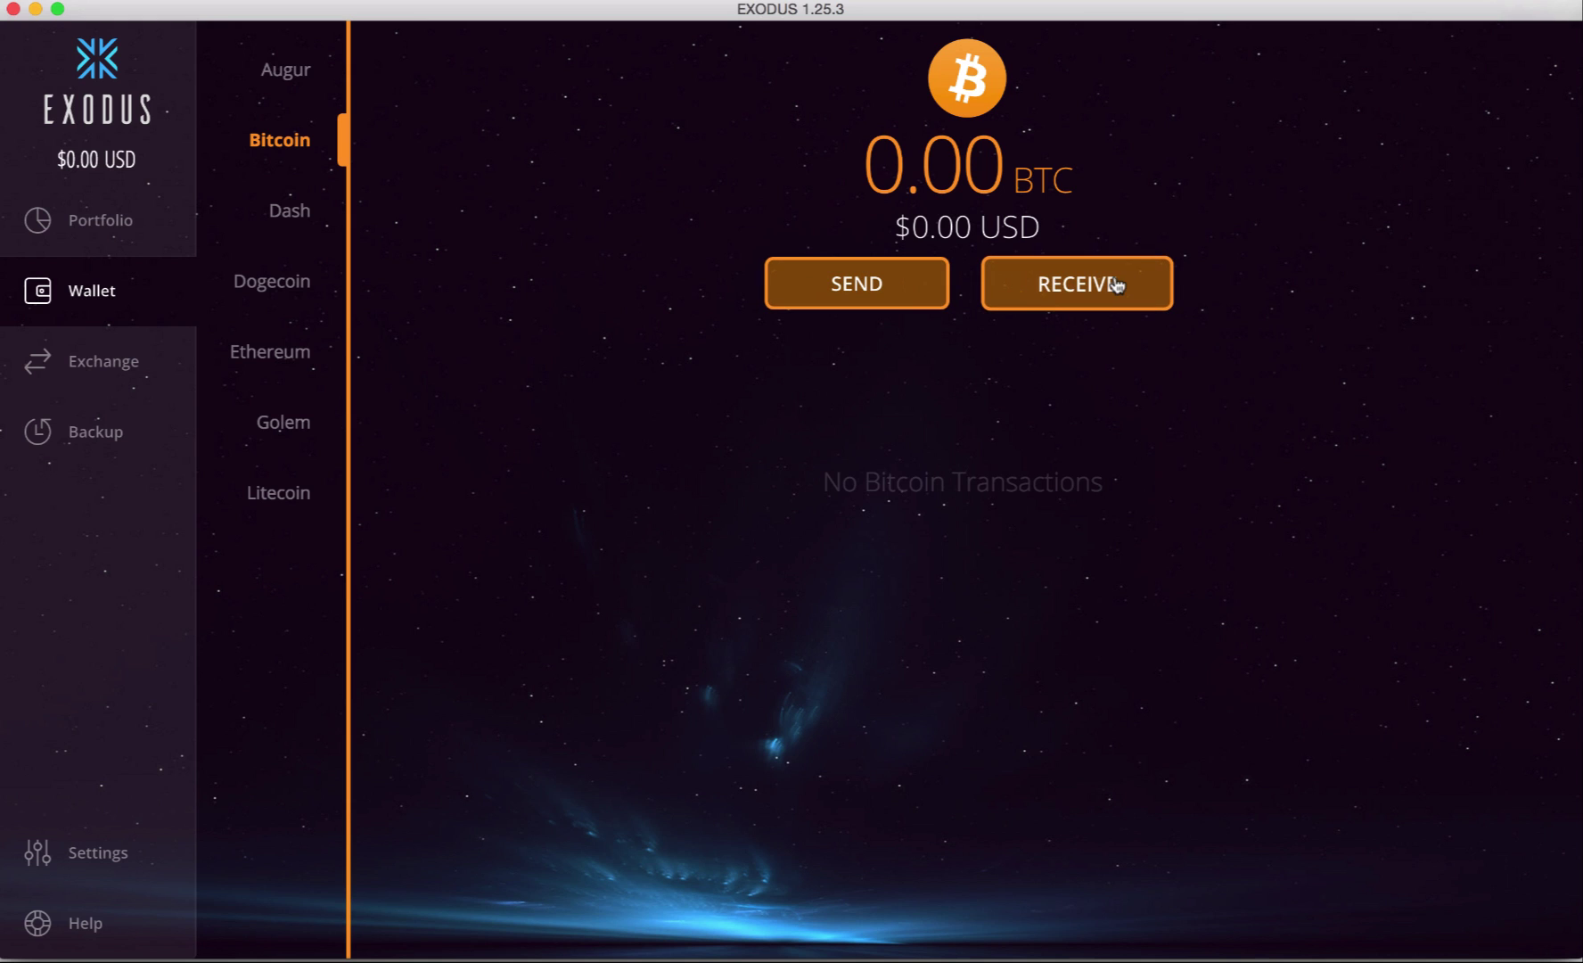
# Step: Review Bitcoin's send form and receive dialog once more, closing each without making a transaction
pyautogui.click(919, 286)
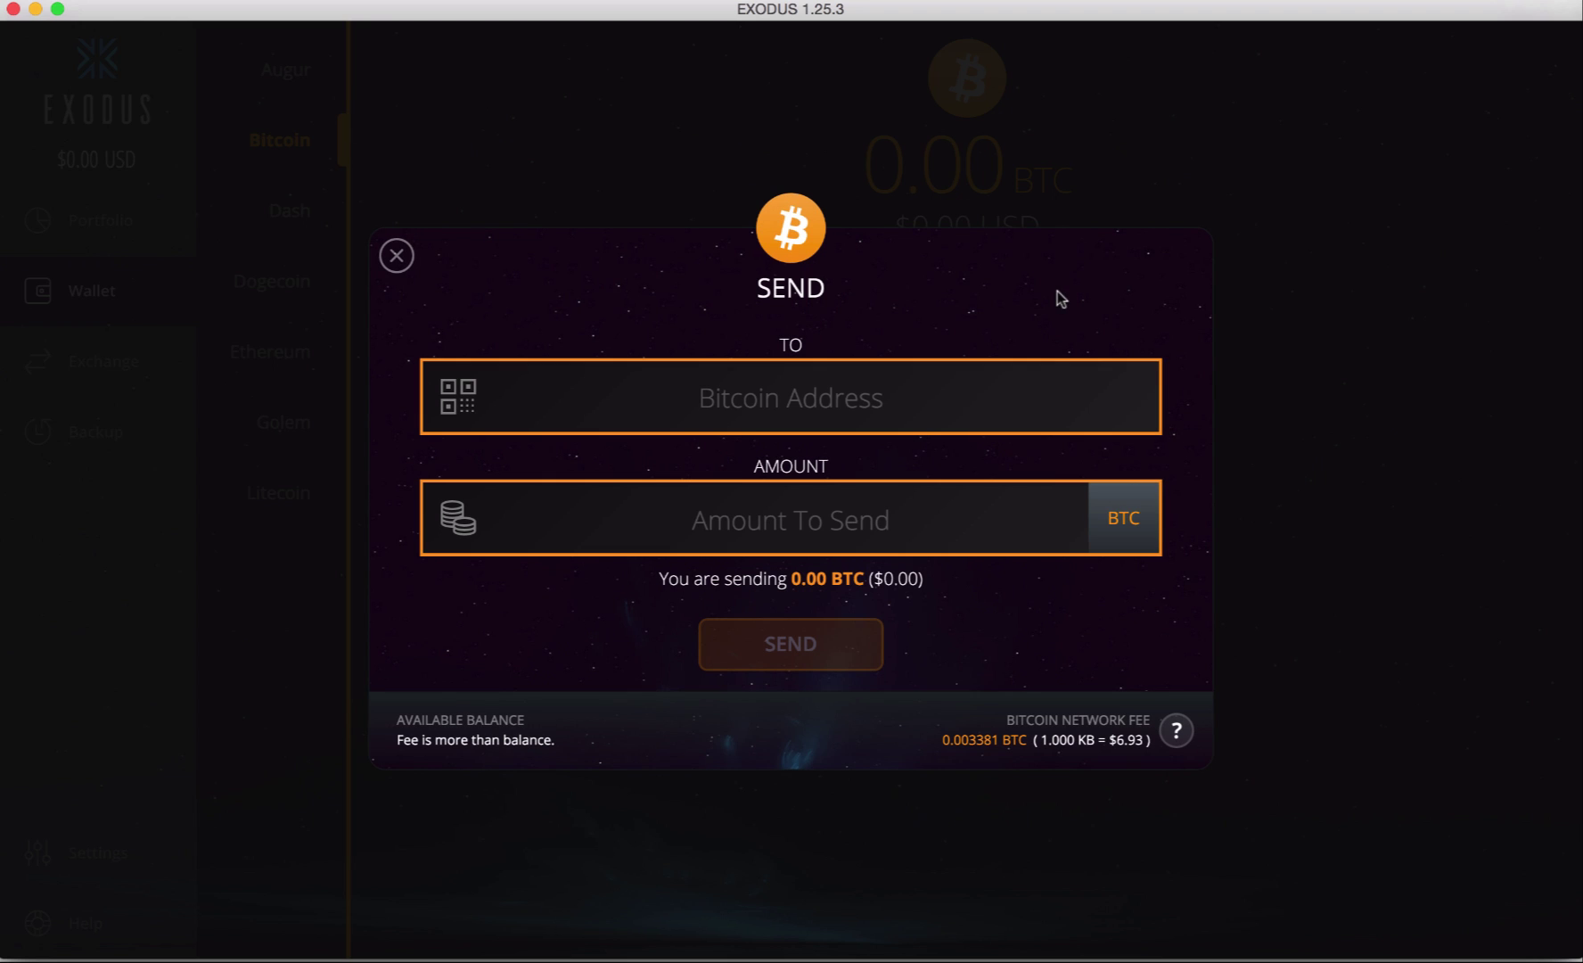
pyautogui.click(397, 256)
pyautogui.click(1156, 304)
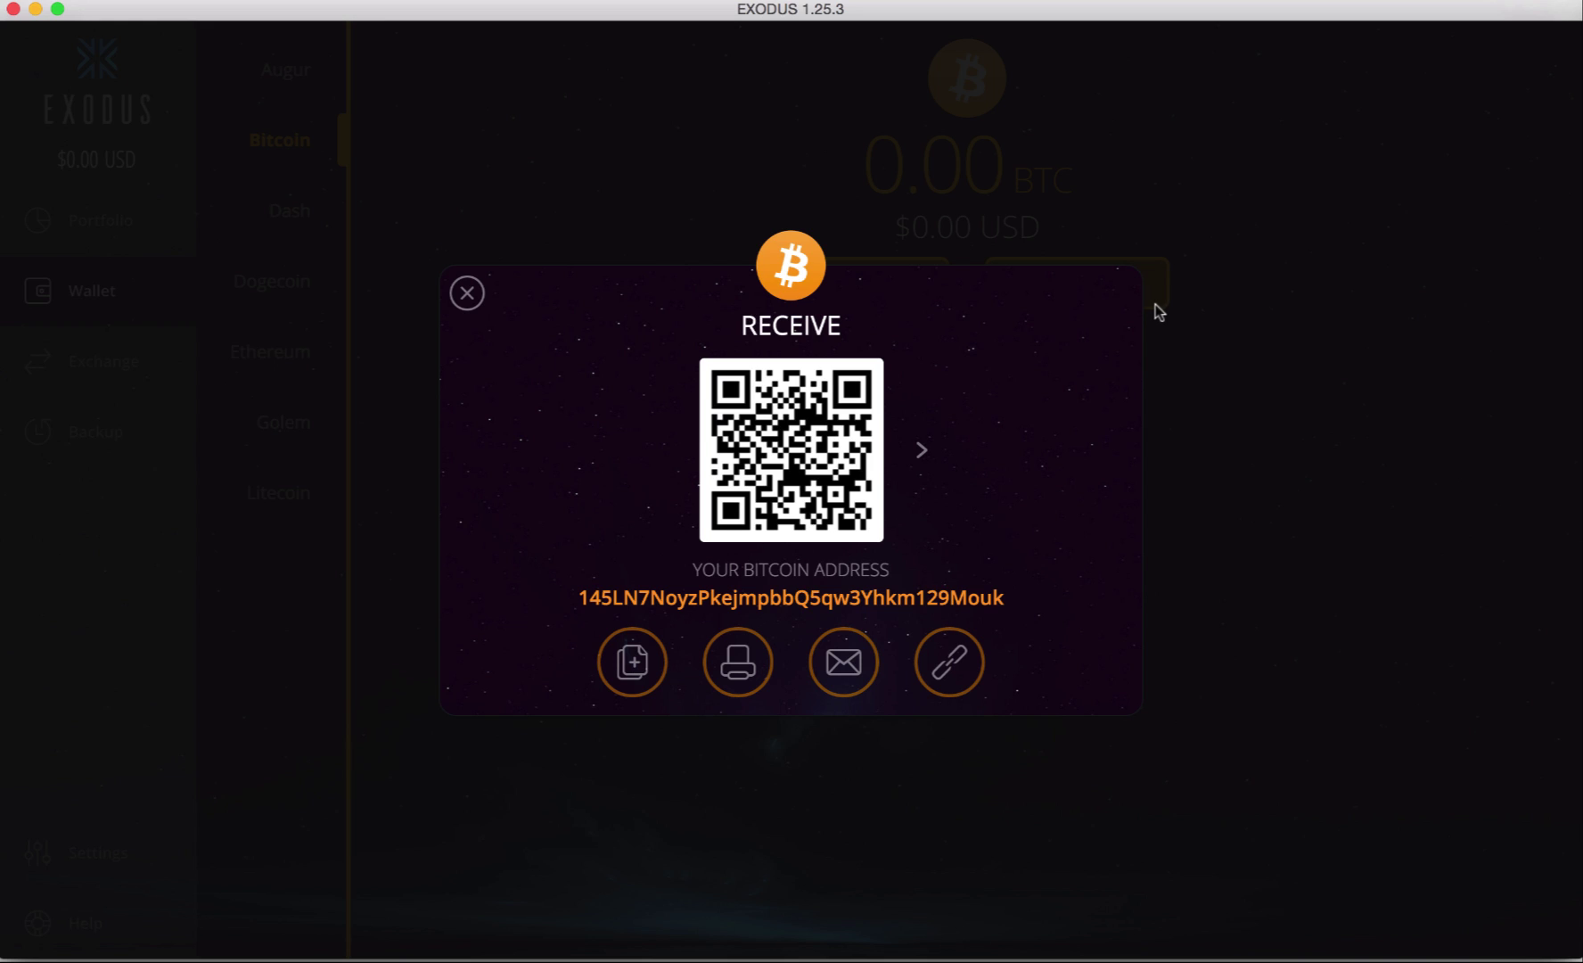
pyautogui.click(468, 295)
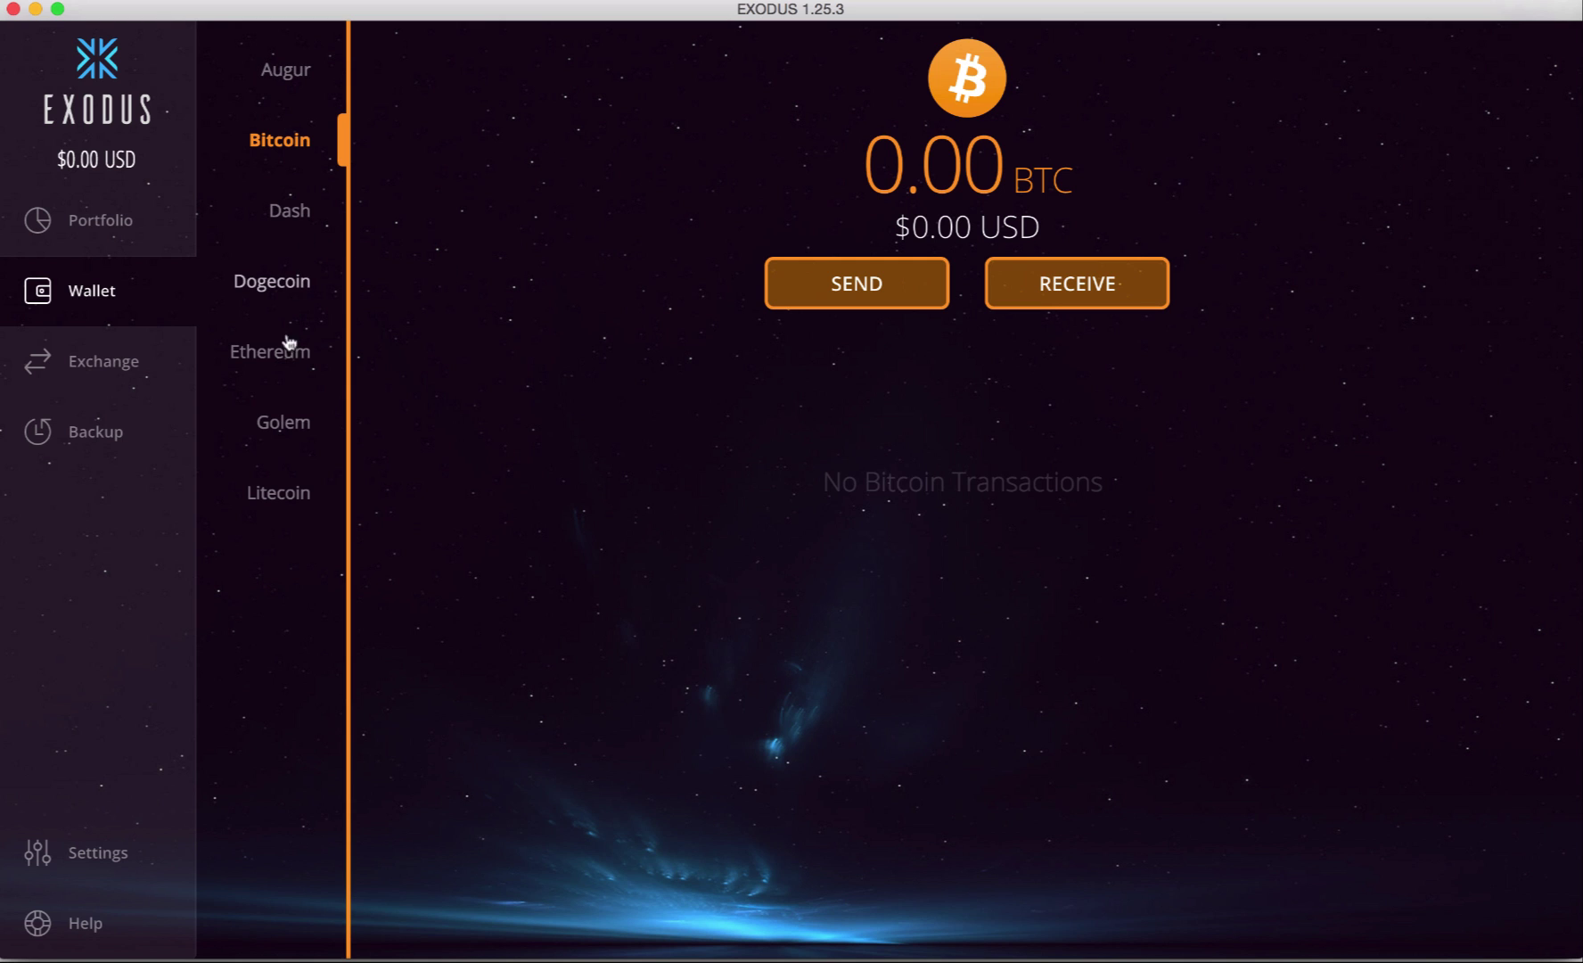
# Step: Copy the Golem wallet's receiving address to the clipboard and close its receive dialog
pyautogui.click(281, 416)
pyautogui.click(1086, 294)
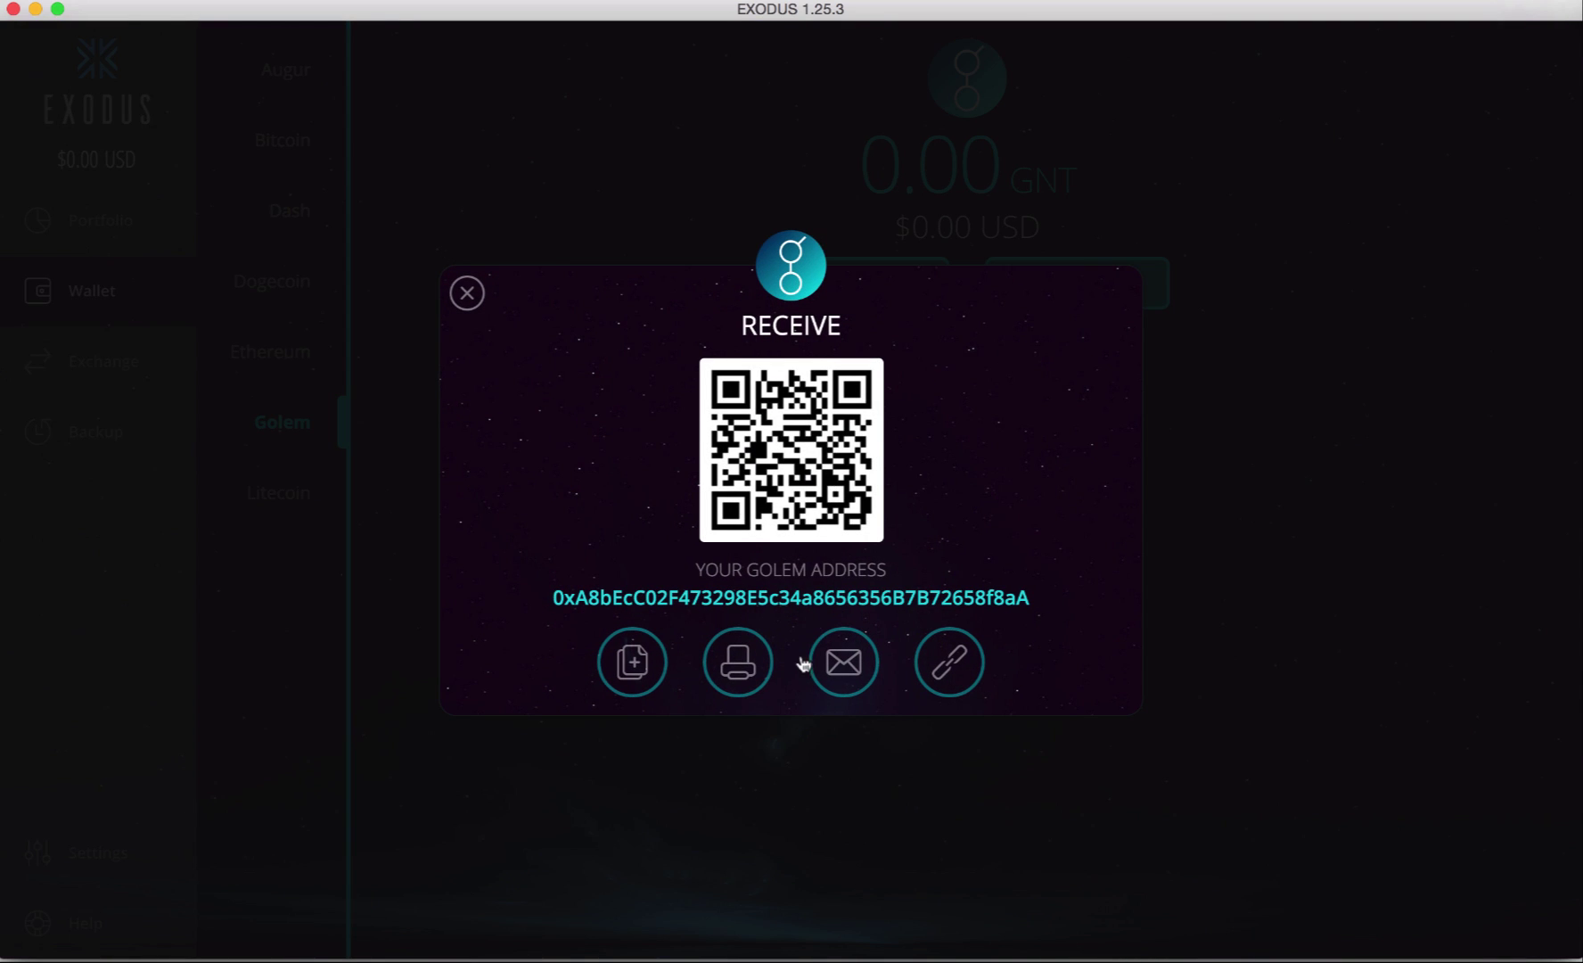
pyautogui.doubleClick(833, 597)
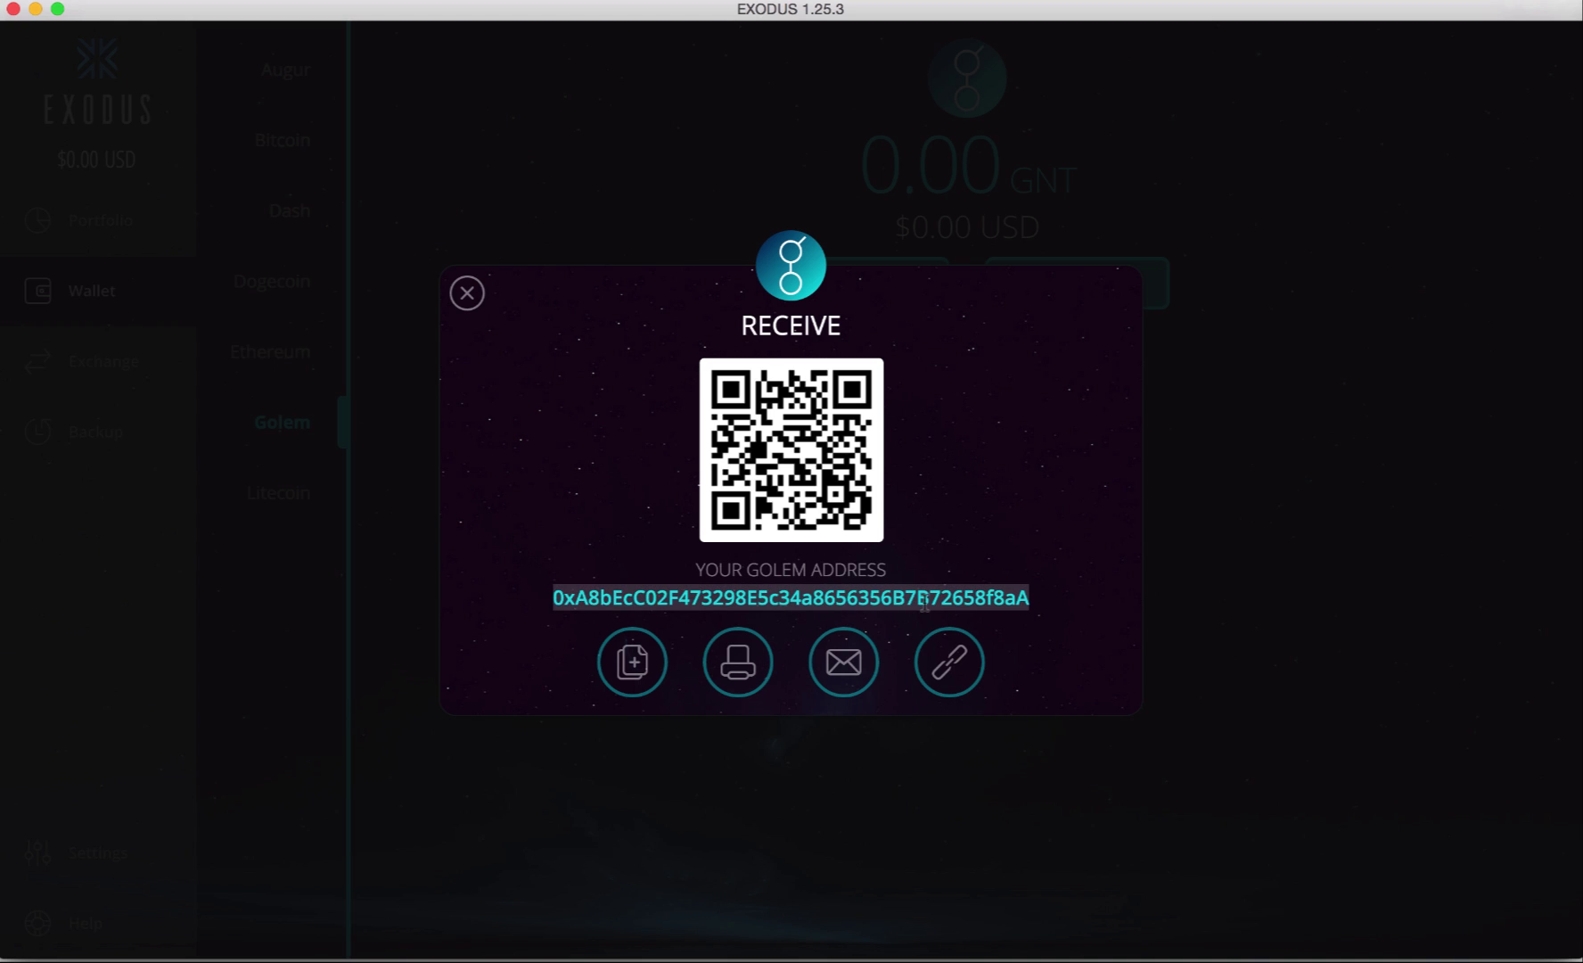
pyautogui.click(633, 664)
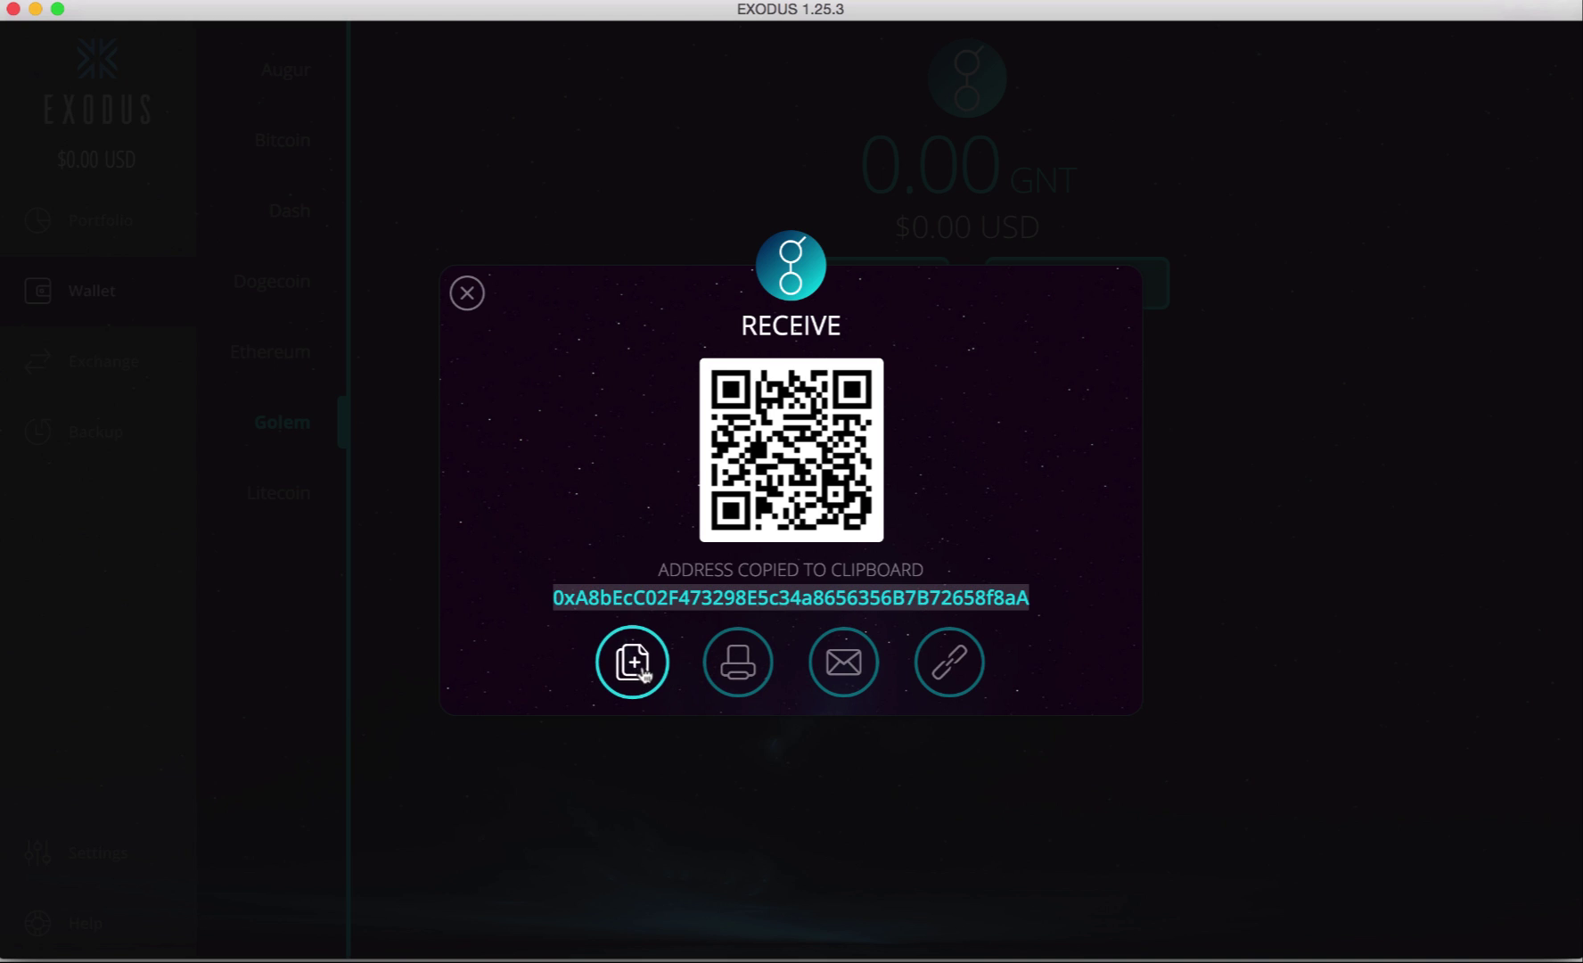
pyautogui.click(467, 294)
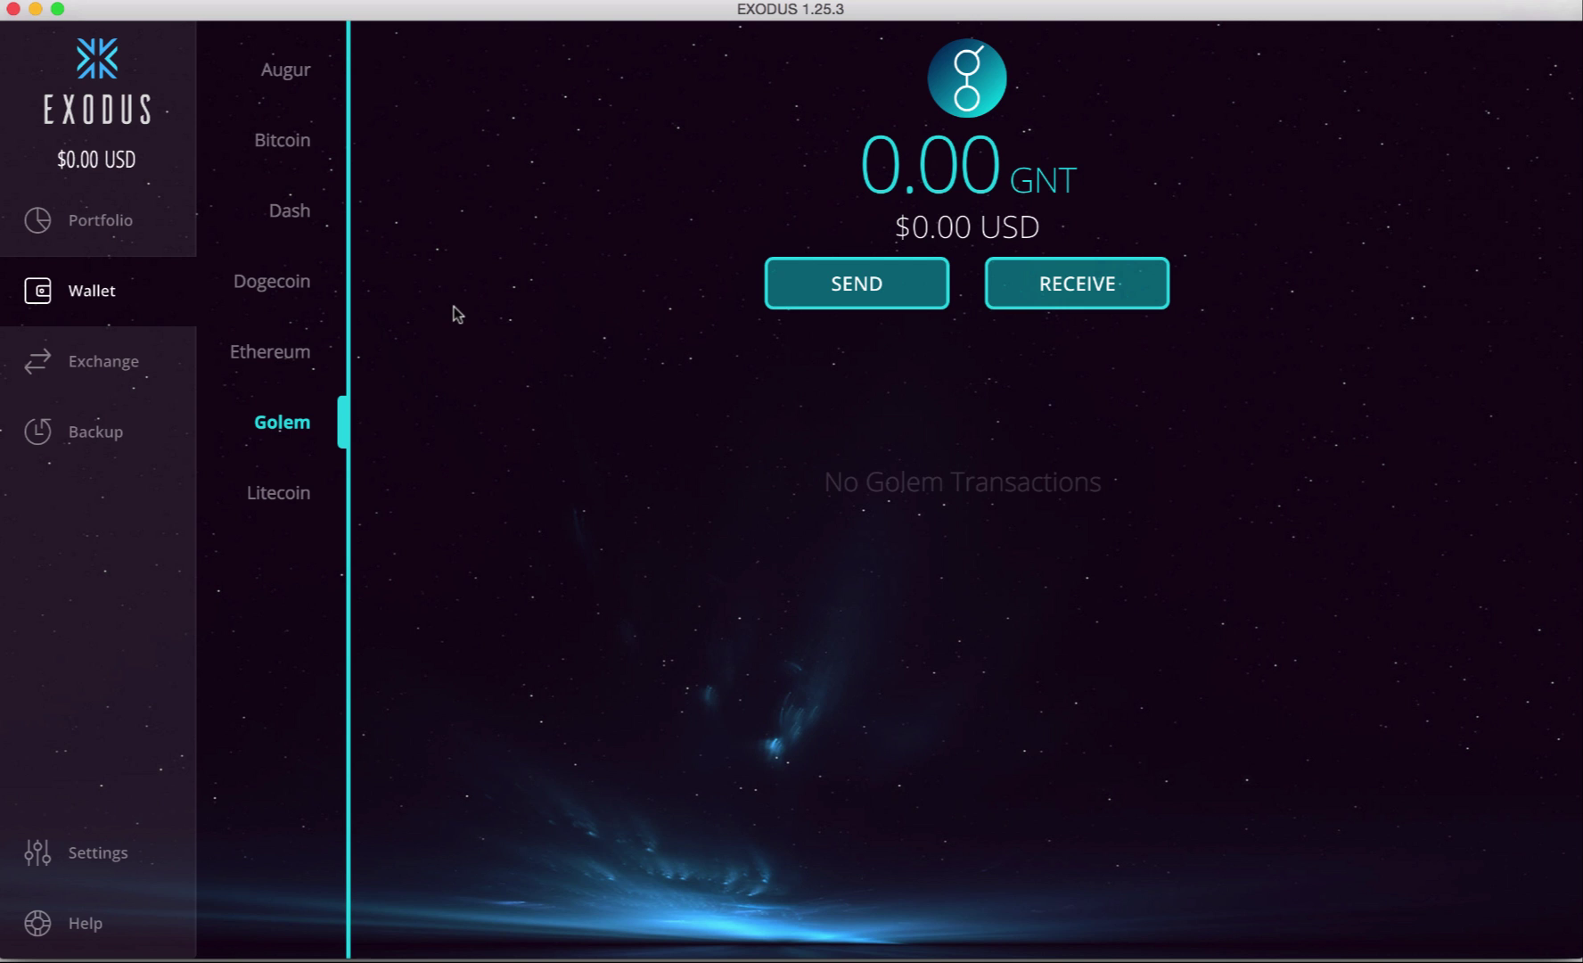
# Step: Try 9999999 as the recipient address in the Golem send form, clear it, and close the form without sending
pyautogui.click(841, 294)
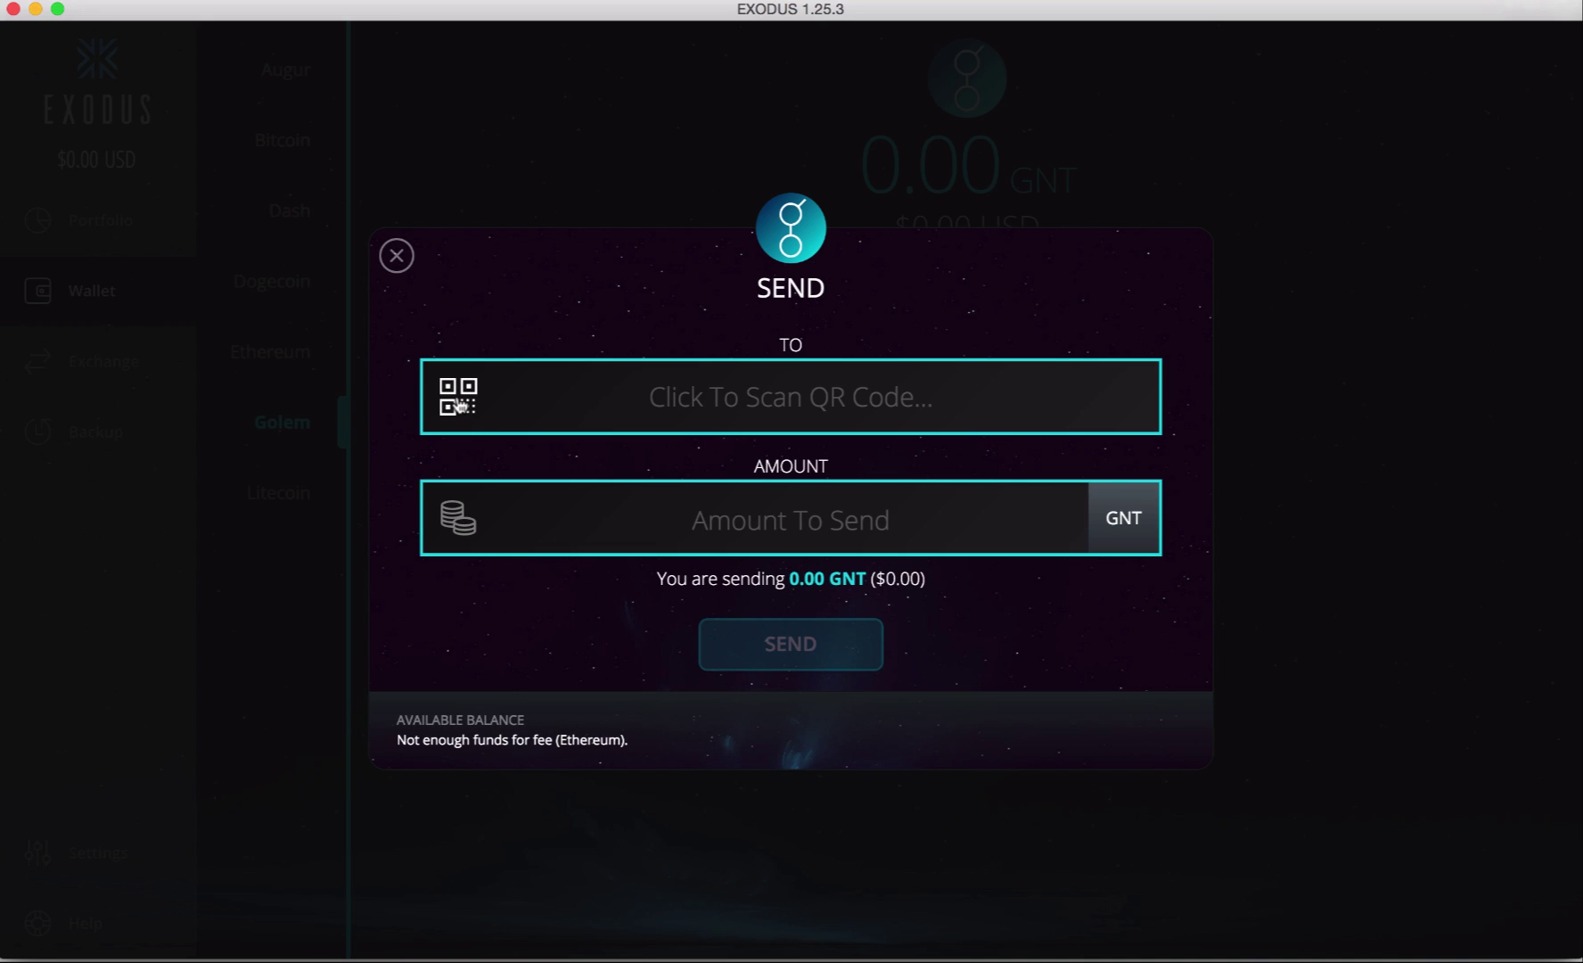
pyautogui.click(692, 413)
pyautogui.write('9999999')
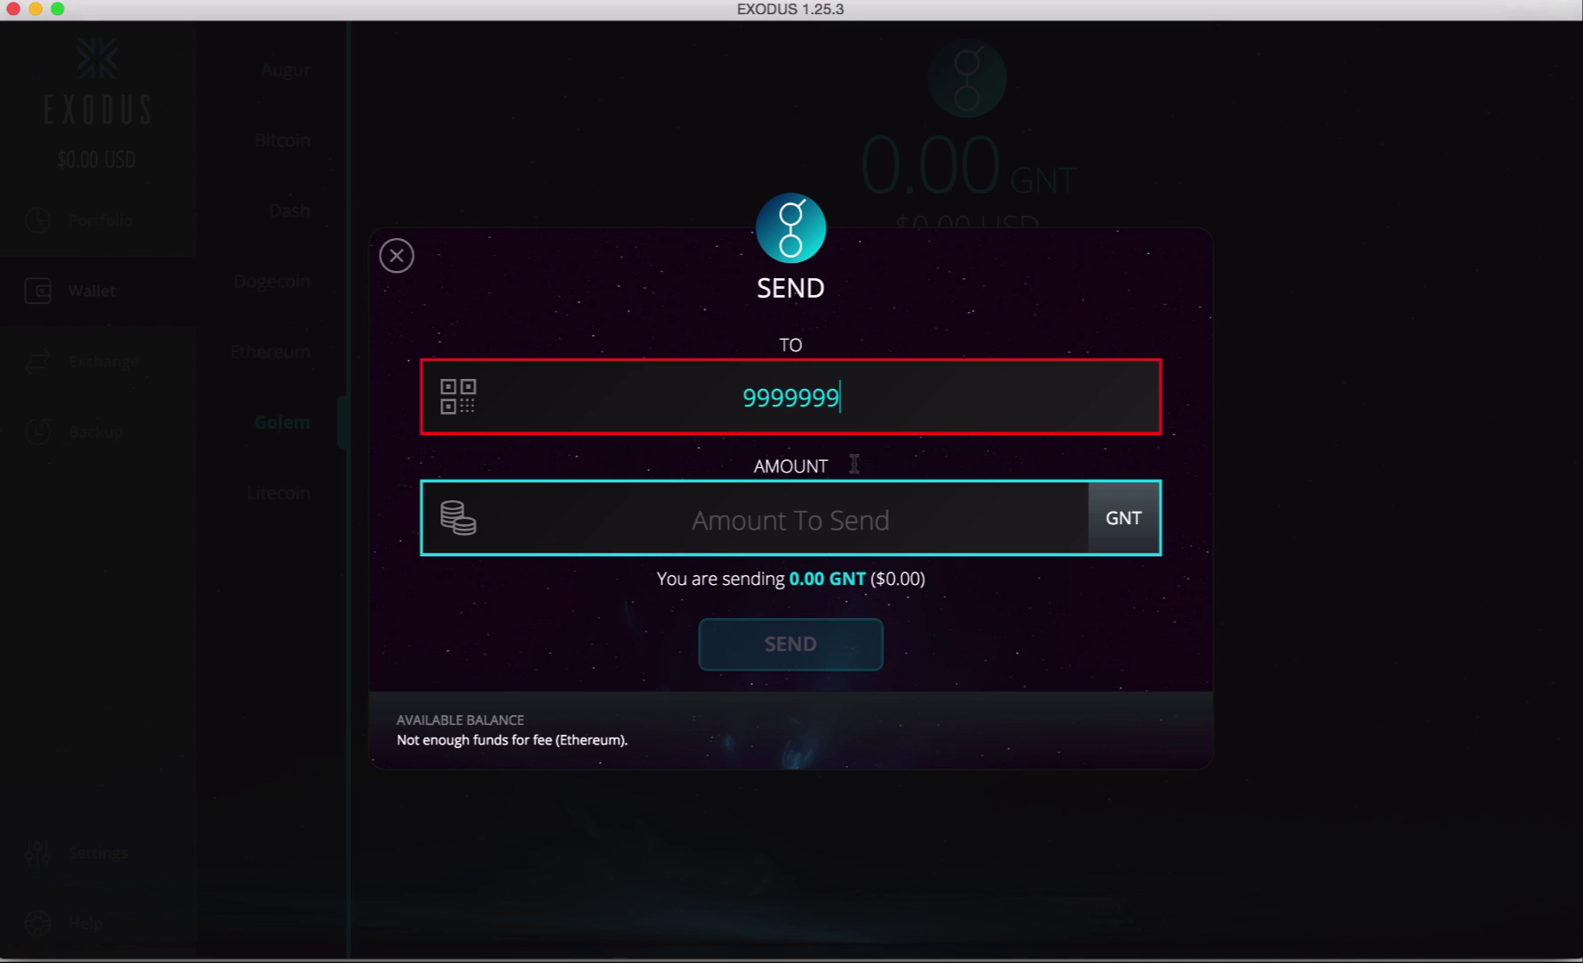
pyautogui.click(849, 515)
pyautogui.moveTo(827, 396); pyautogui.dragTo(714, 395)
pyautogui.write('9')
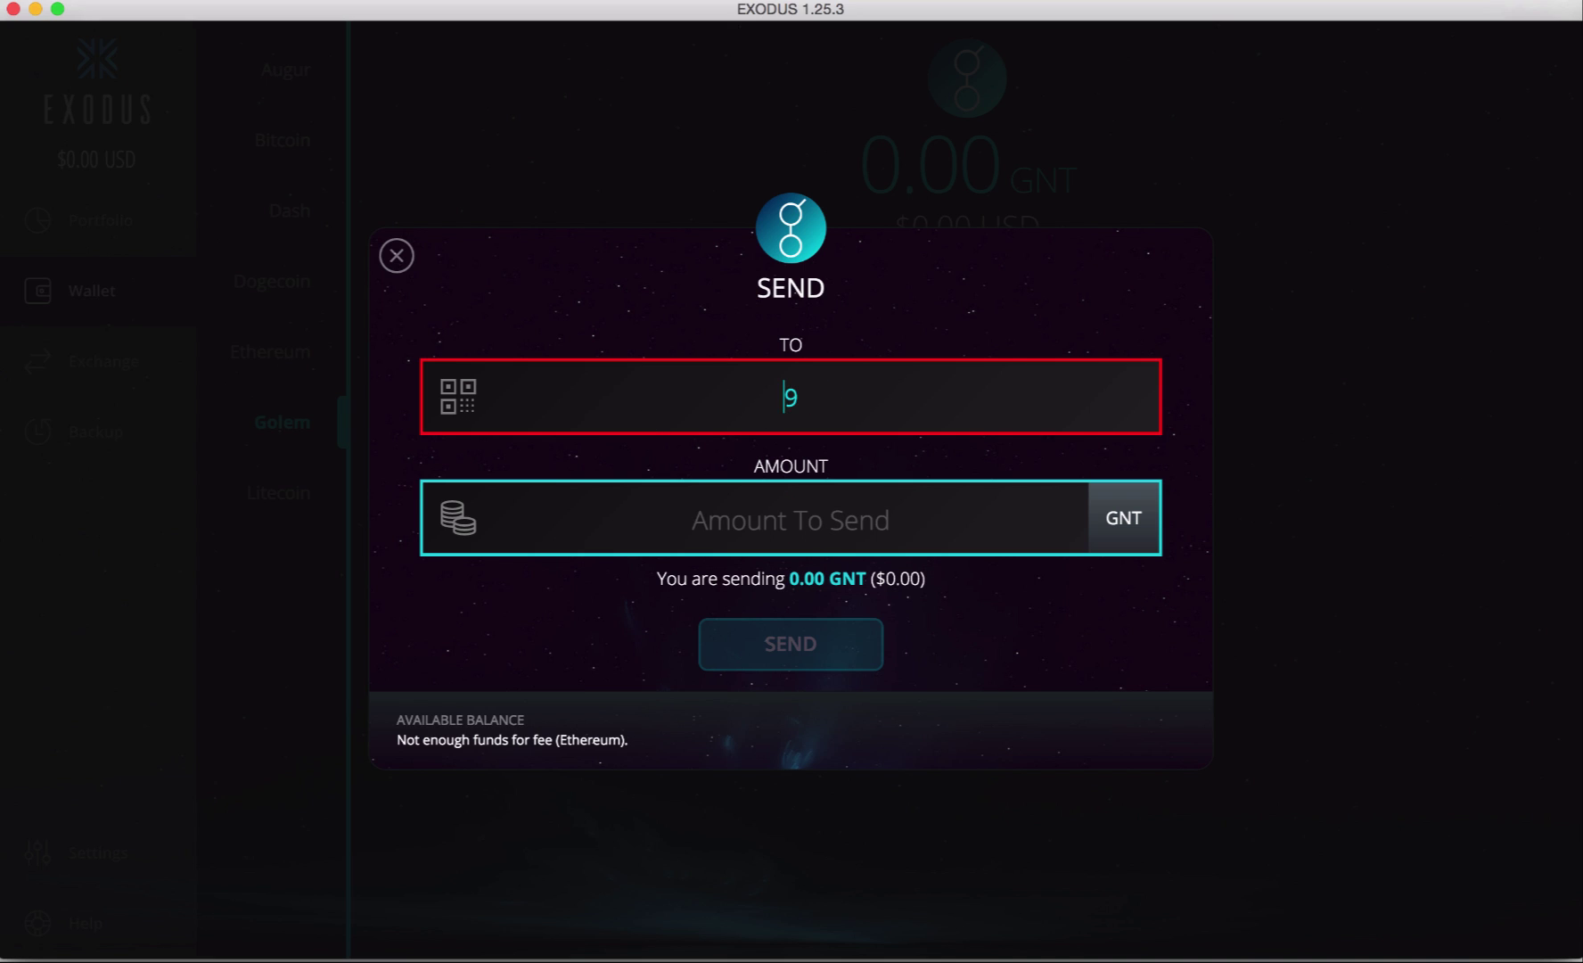
pyautogui.press('BackSpace')
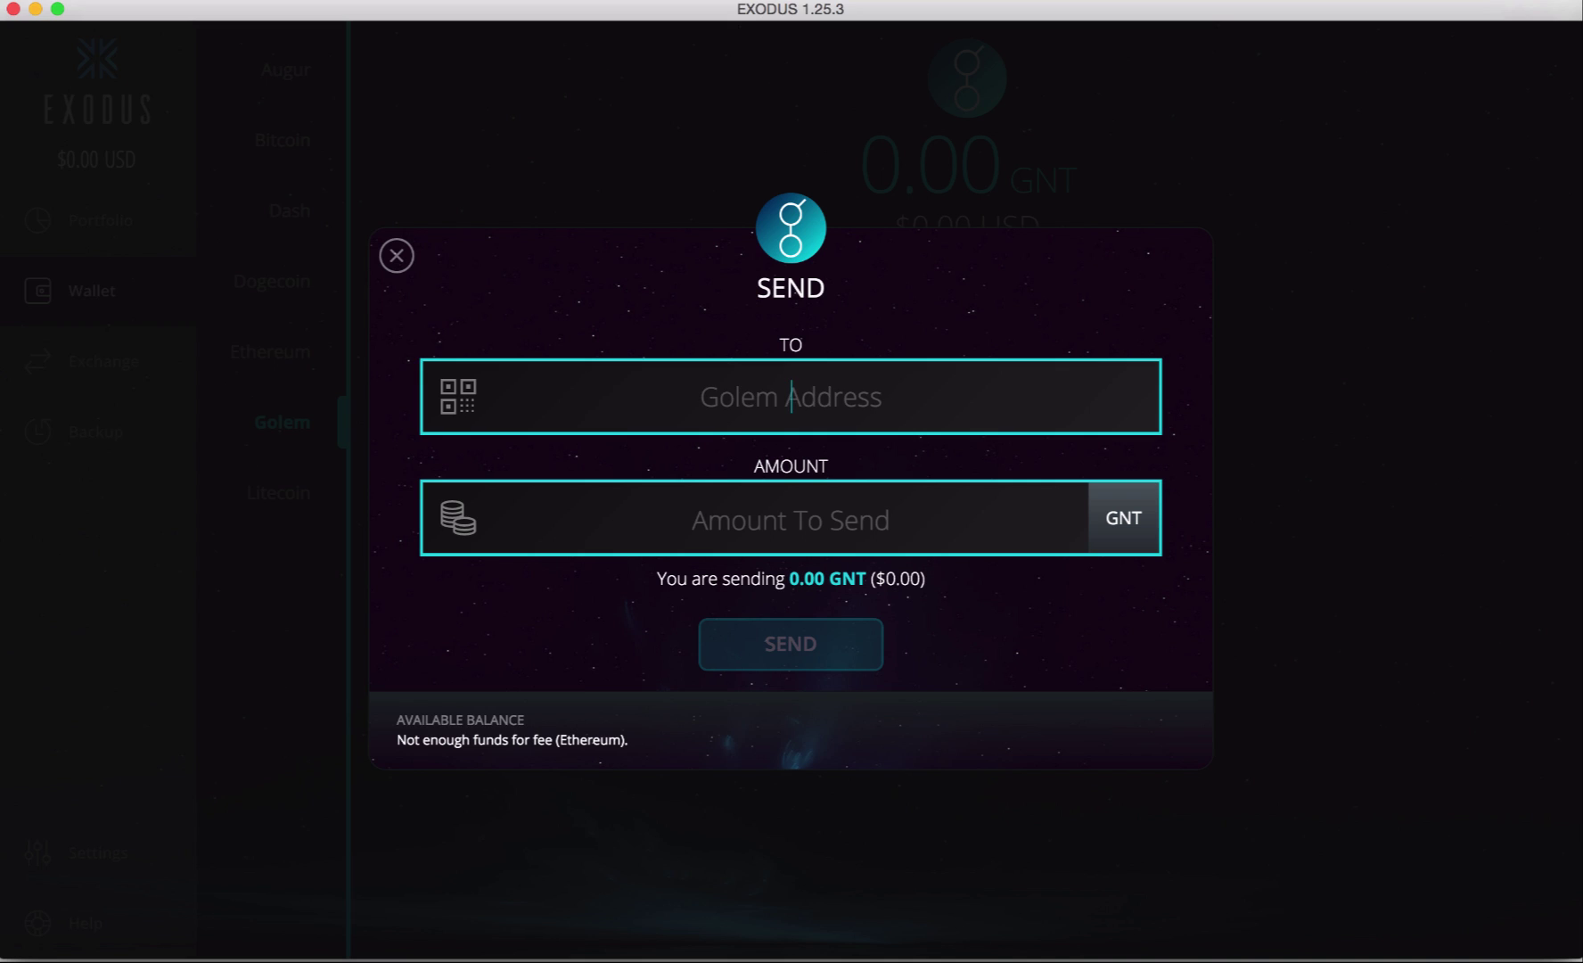
pyautogui.click(397, 257)
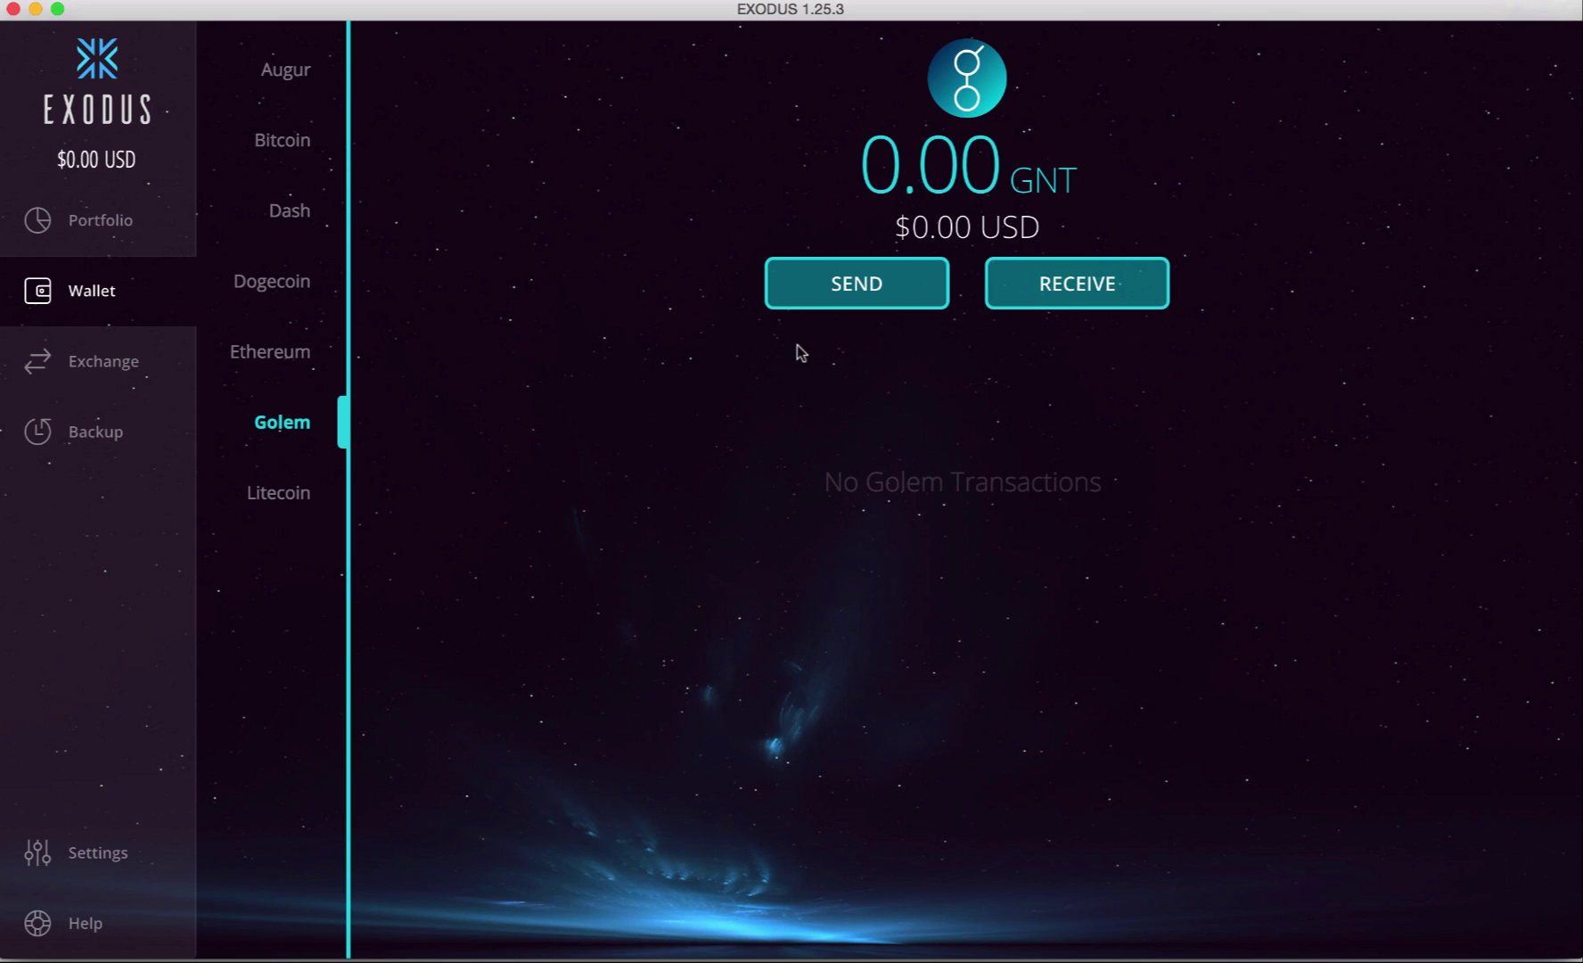
# Step: Look through the Litecoin wallet and the Portfolio, Wallet, Exchange and Backup sections, ending on the portfolio overview
pyautogui.click(288, 499)
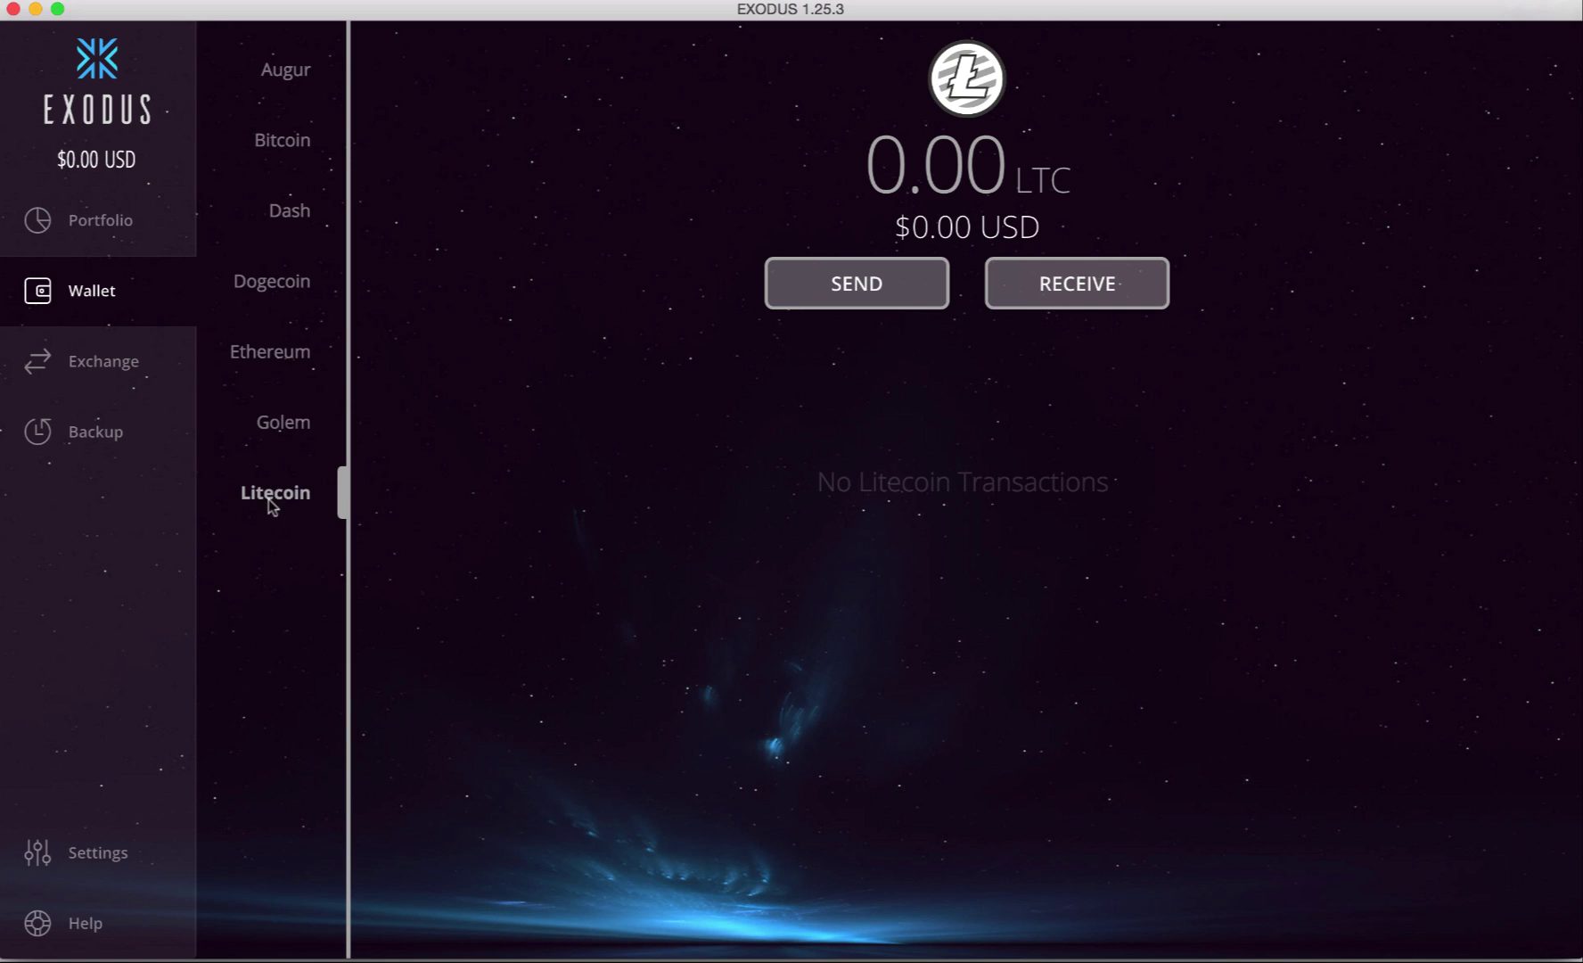
pyautogui.click(90, 236)
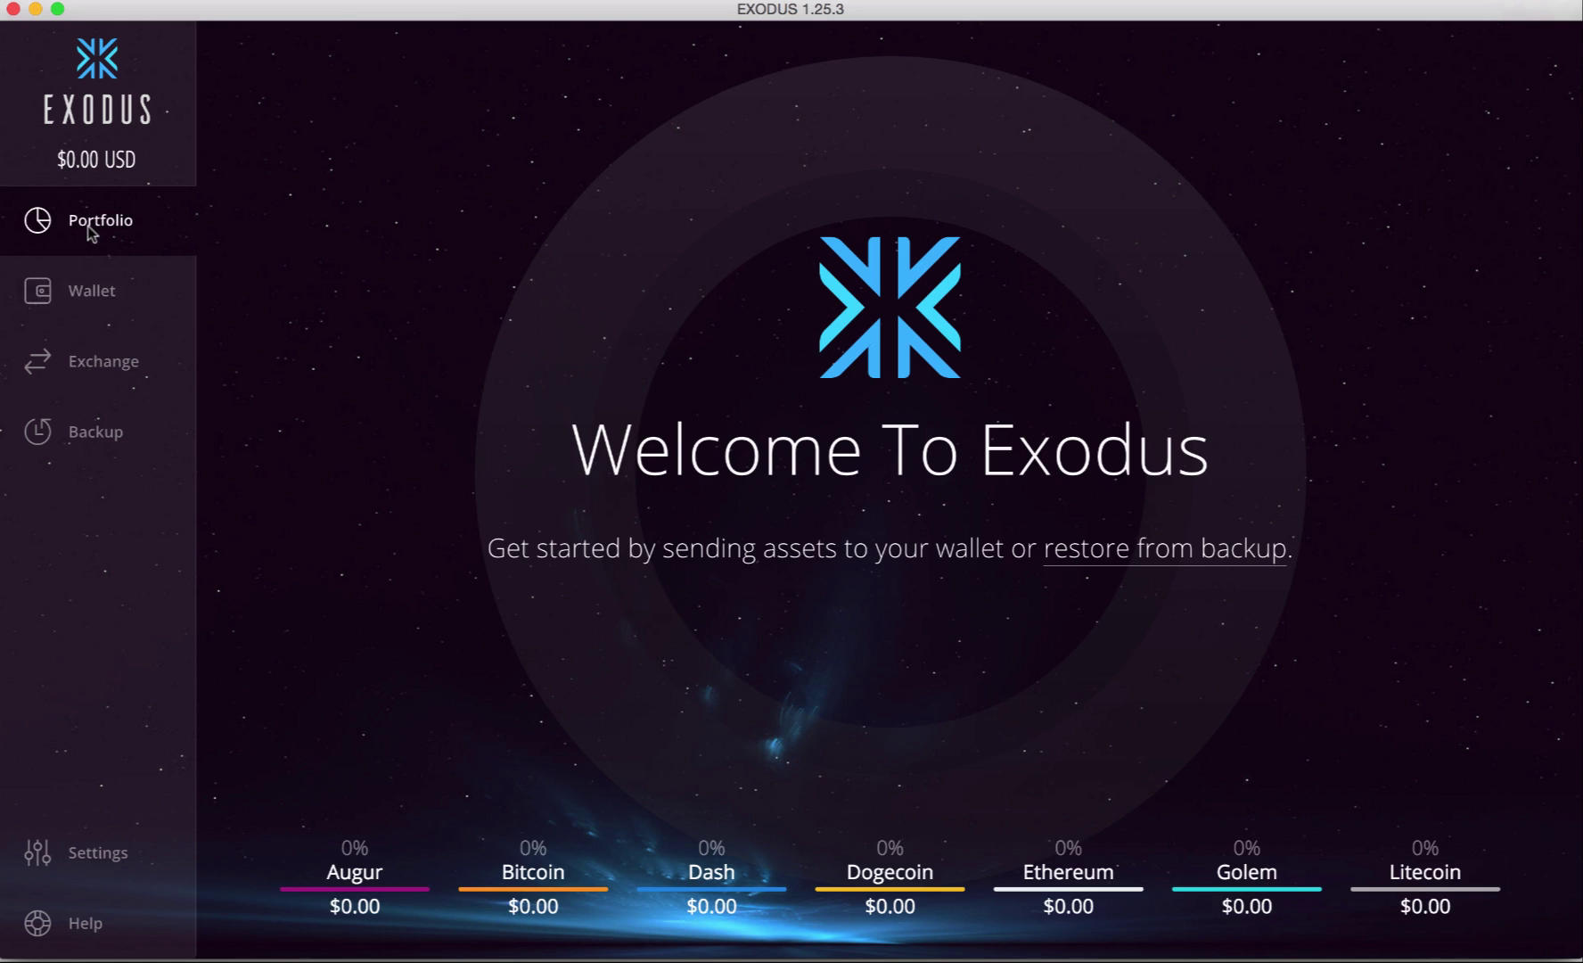
pyautogui.click(98, 301)
pyautogui.click(106, 365)
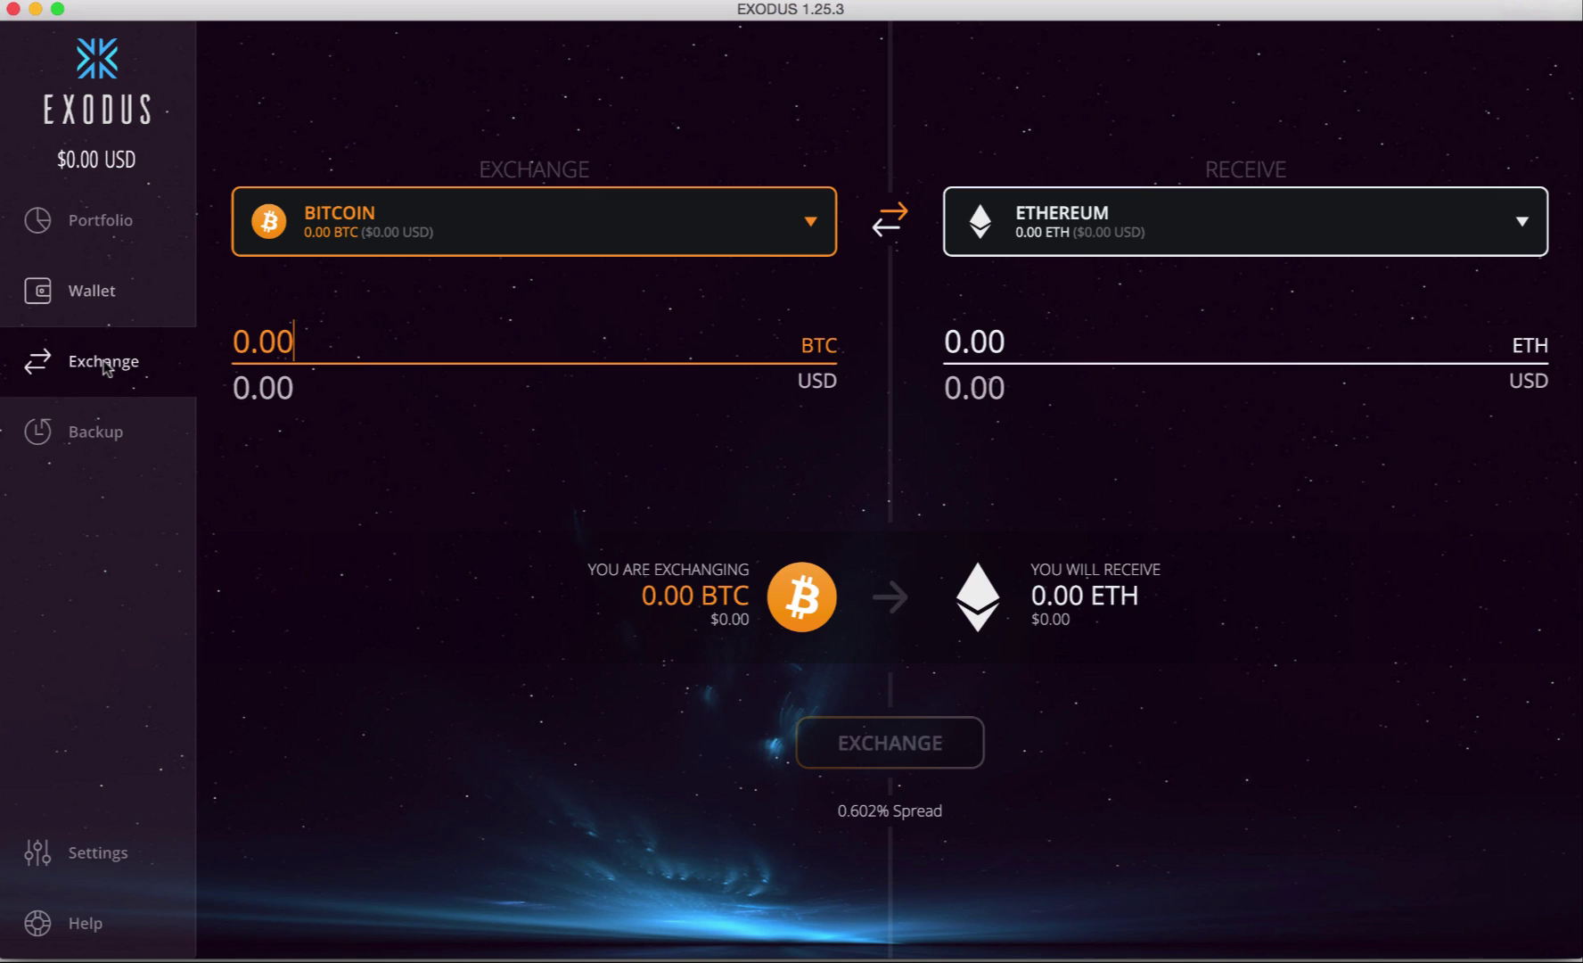
pyautogui.click(100, 435)
pyautogui.click(101, 380)
pyautogui.click(100, 219)
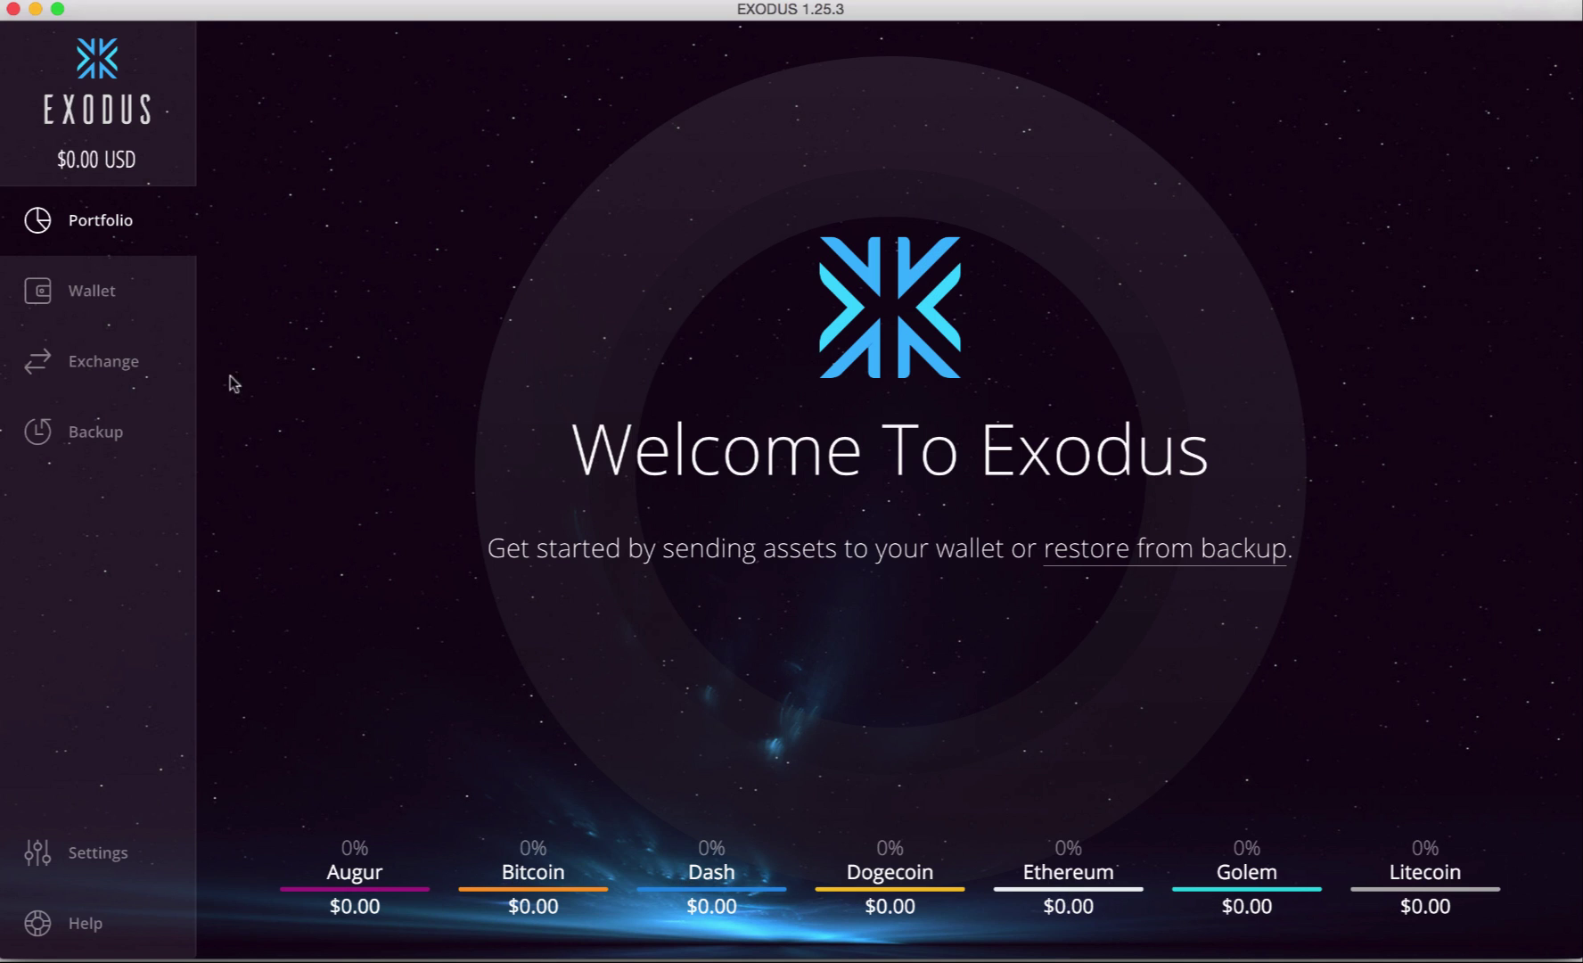
# Step: Display the Litecoin wallet's receiving address, select it for the incoming deposit, and close the receive dialog
pyautogui.click(89, 287)
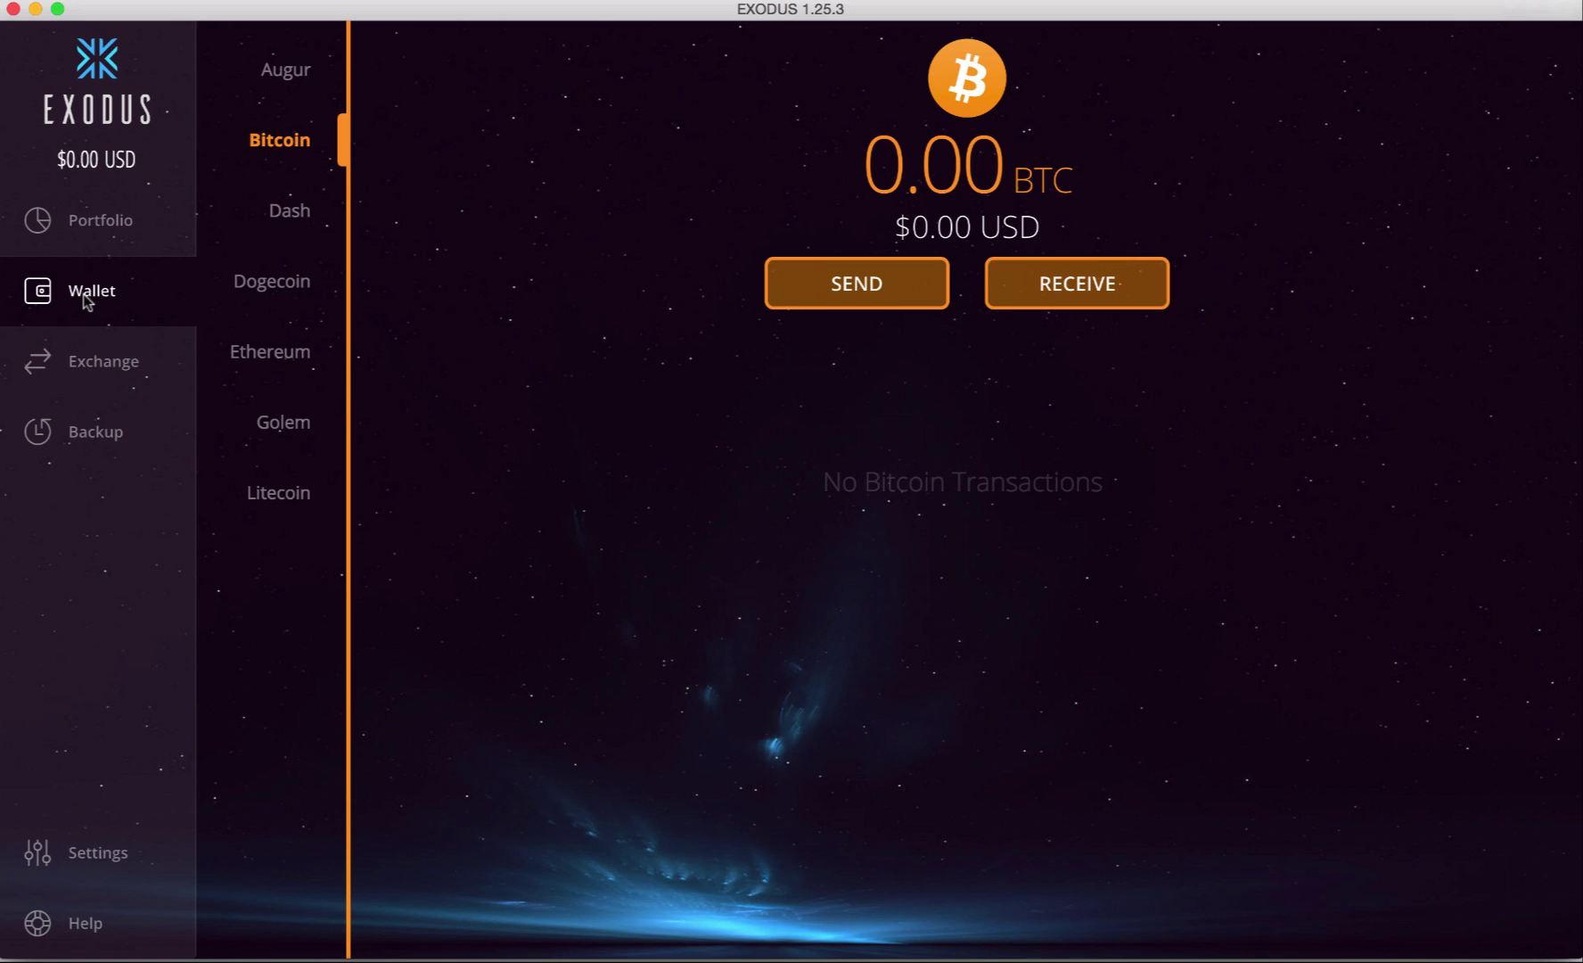
pyautogui.click(258, 497)
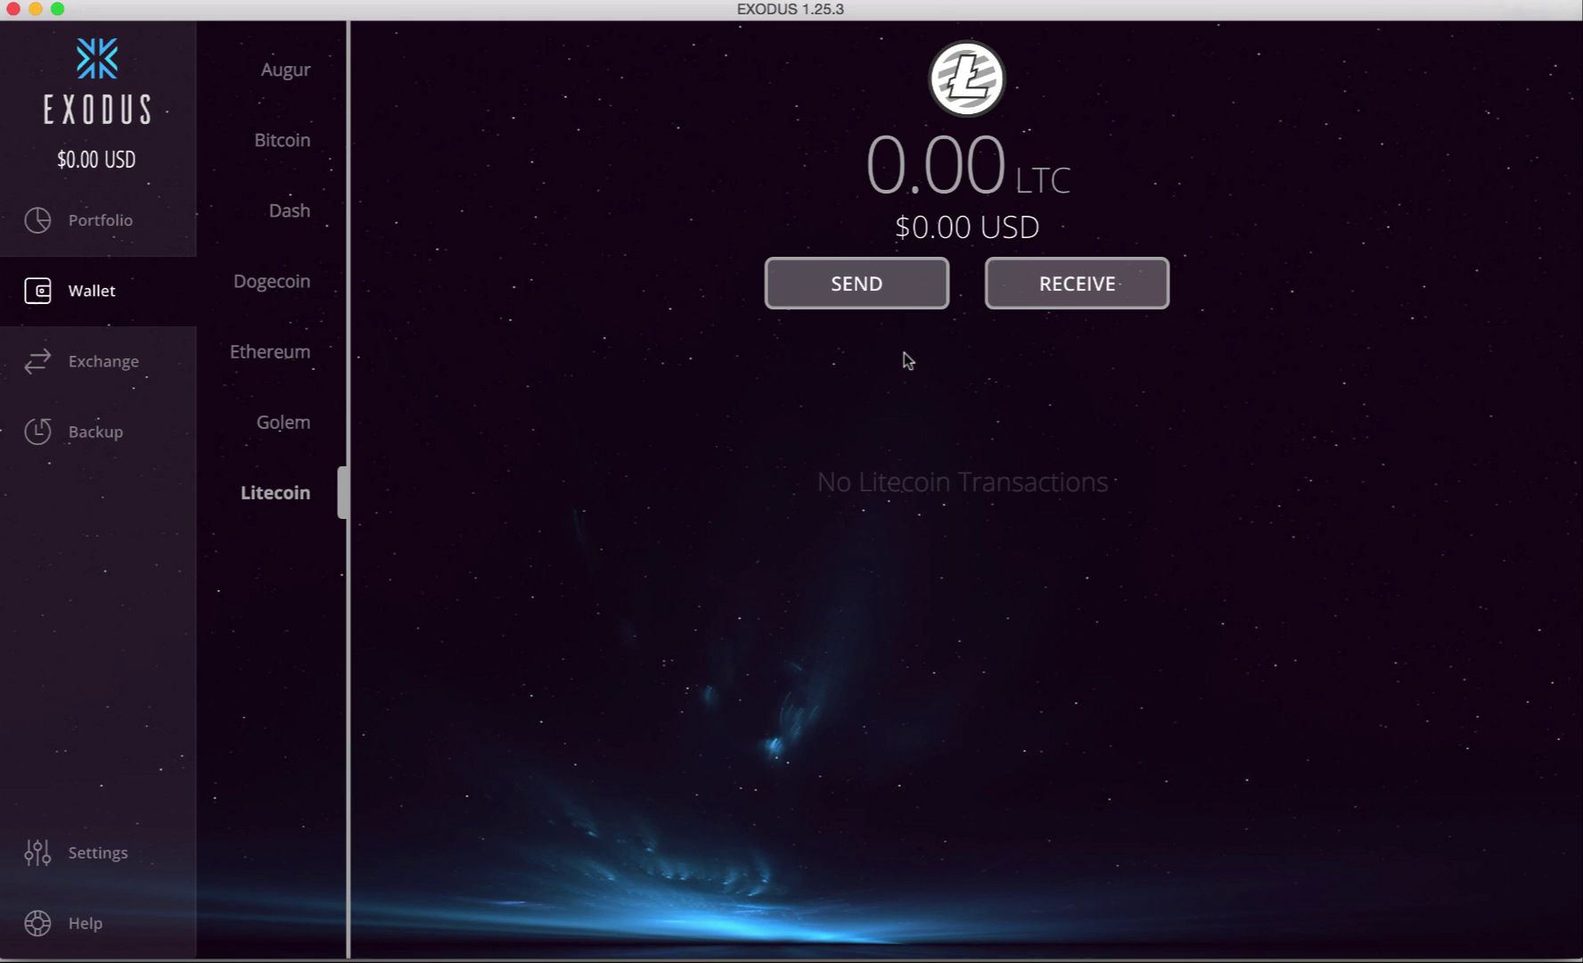
pyautogui.click(1047, 305)
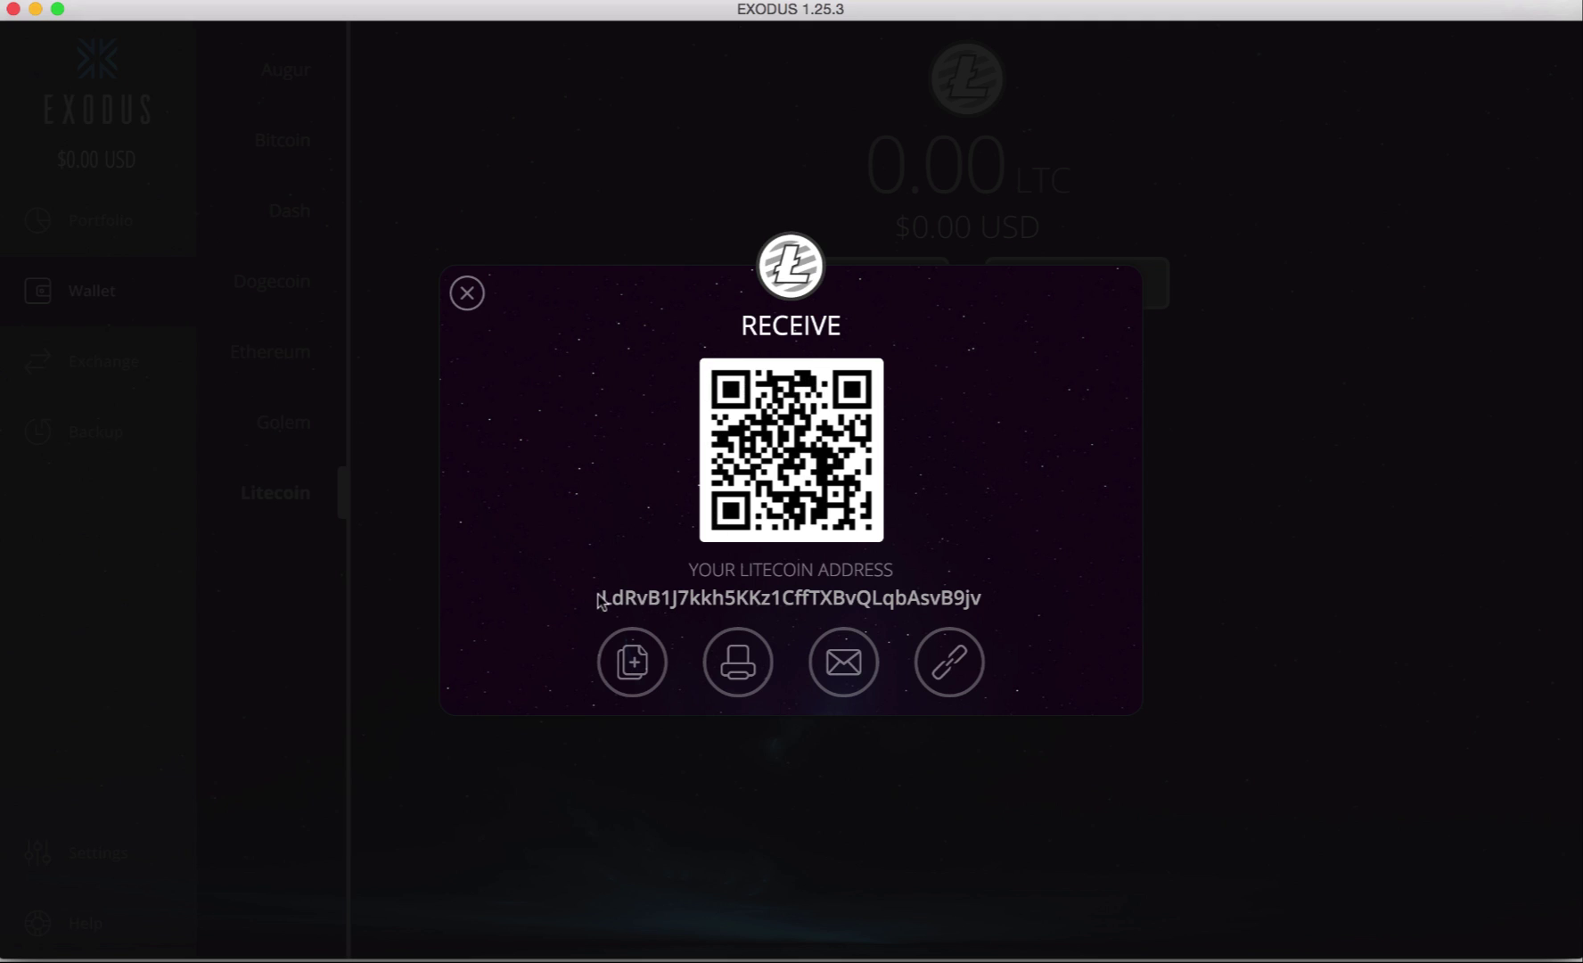
pyautogui.doubleClick(885, 595)
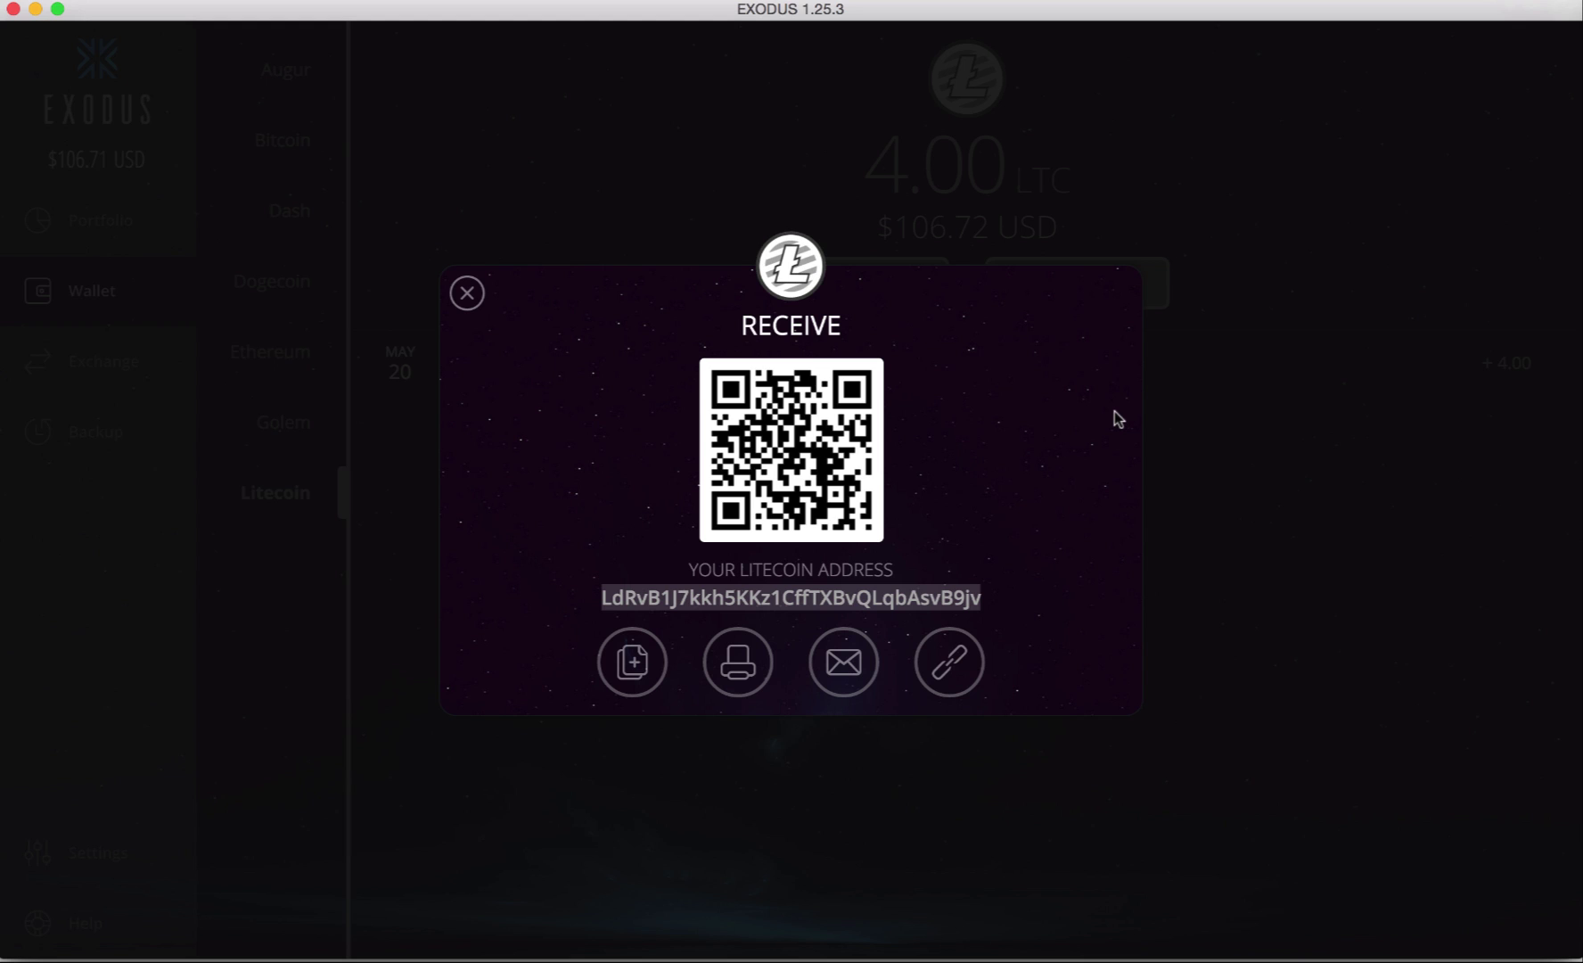
pyautogui.click(469, 294)
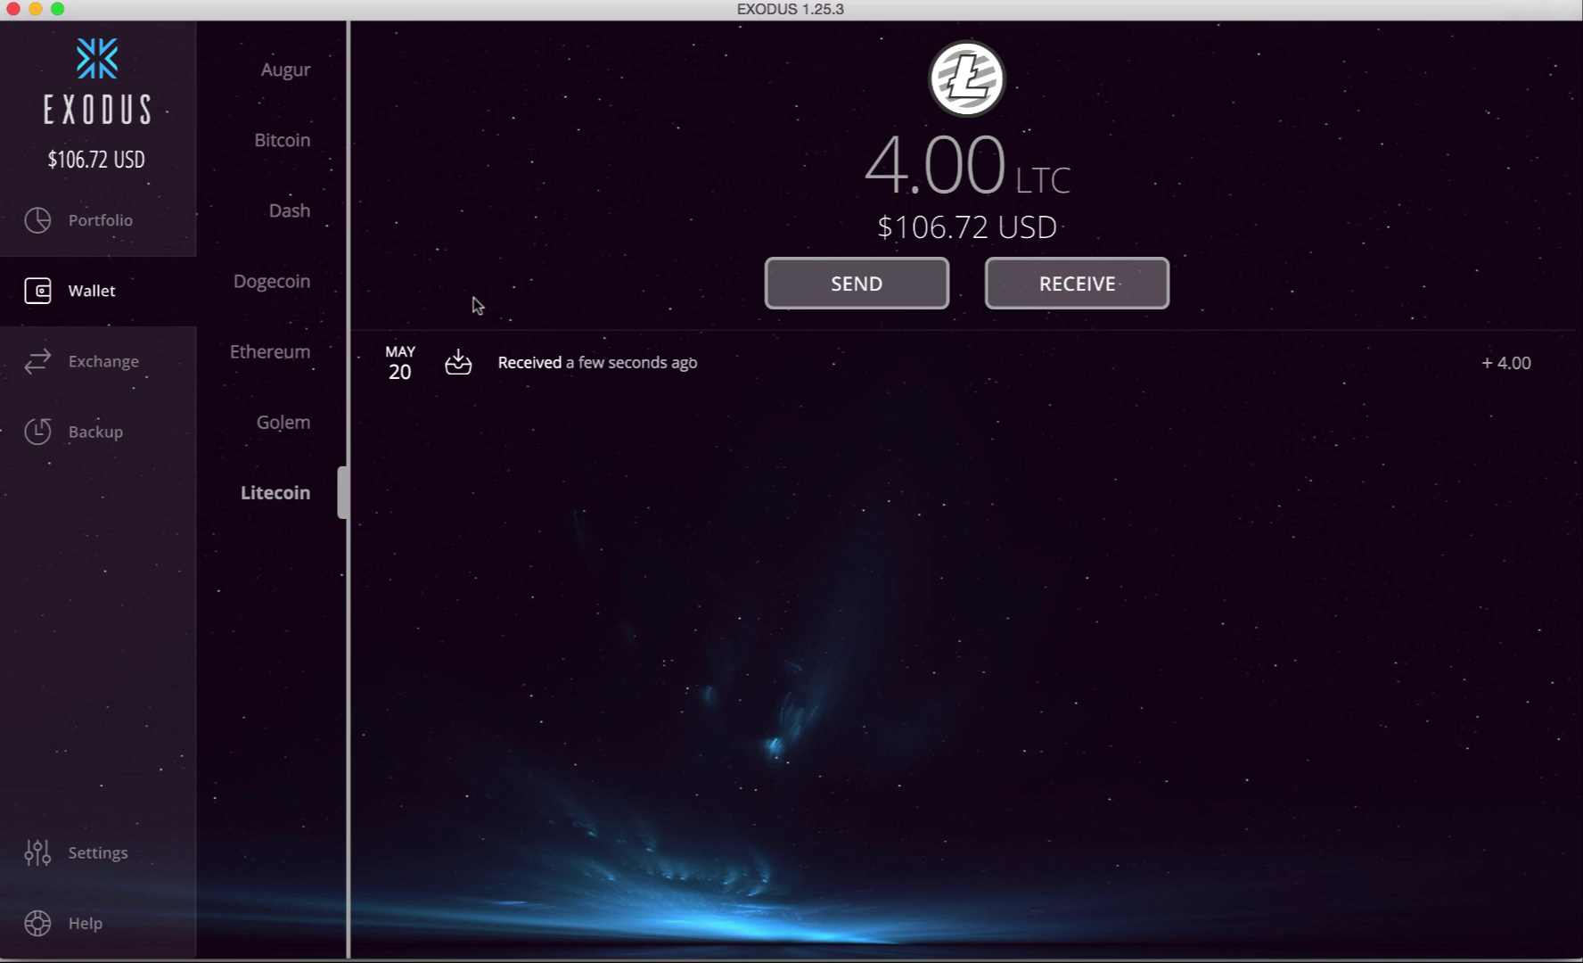
# Step: Check the portfolio's total value and asset breakdown, and return to the Litecoin wallet
pyautogui.moveTo(481, 361)
pyautogui.click(111, 224)
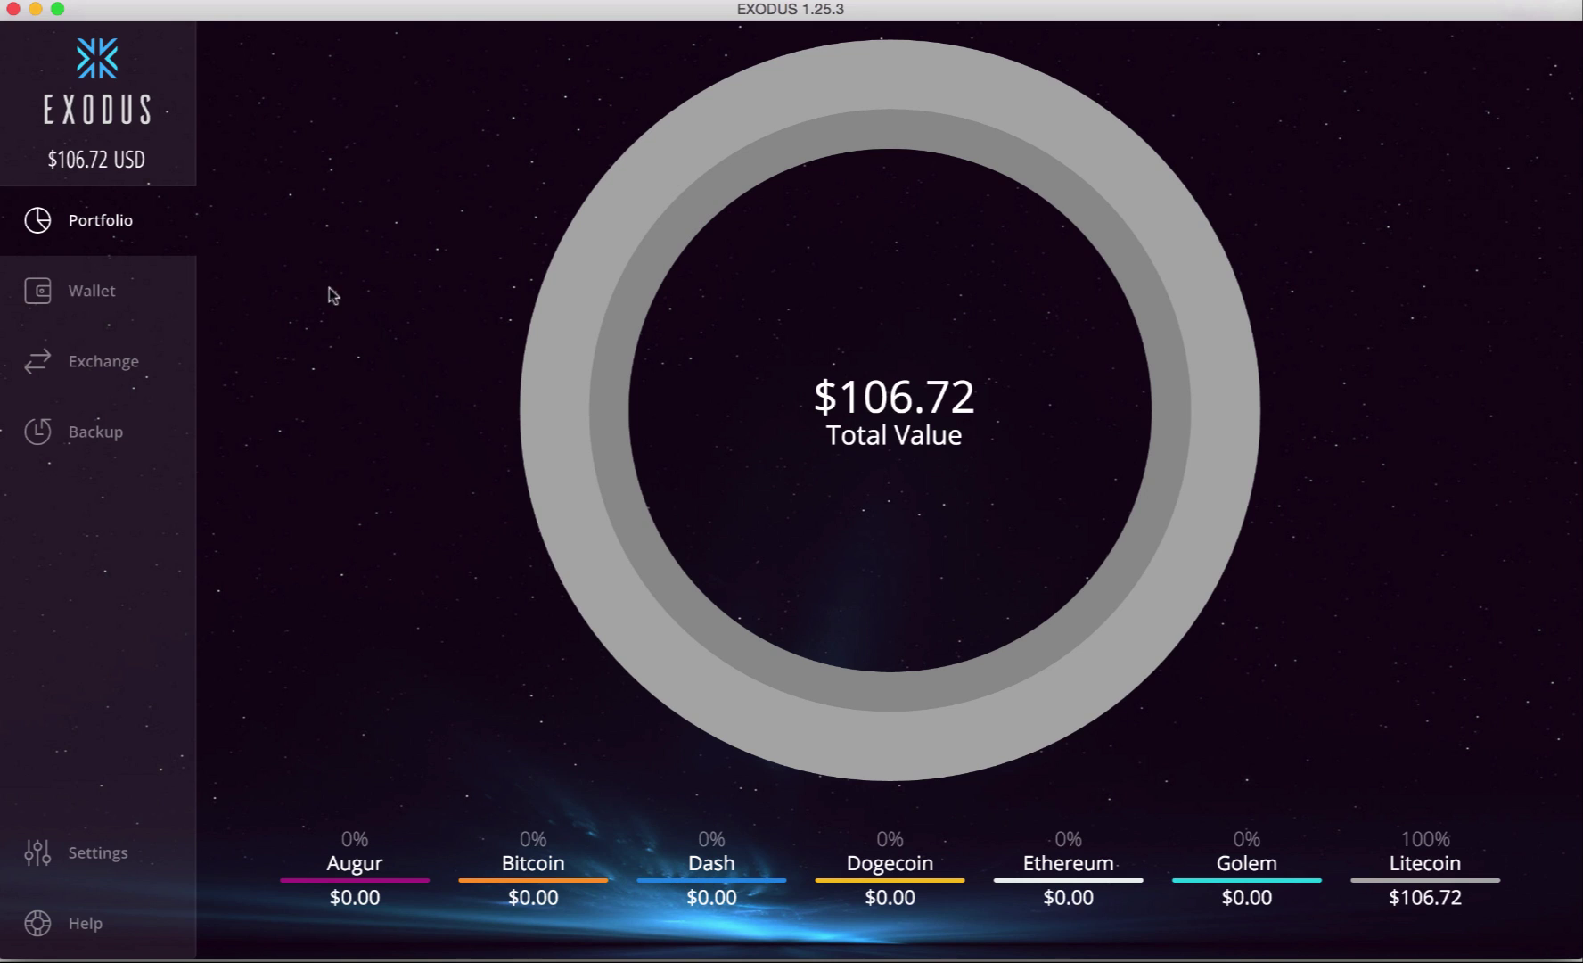
pyautogui.click(101, 294)
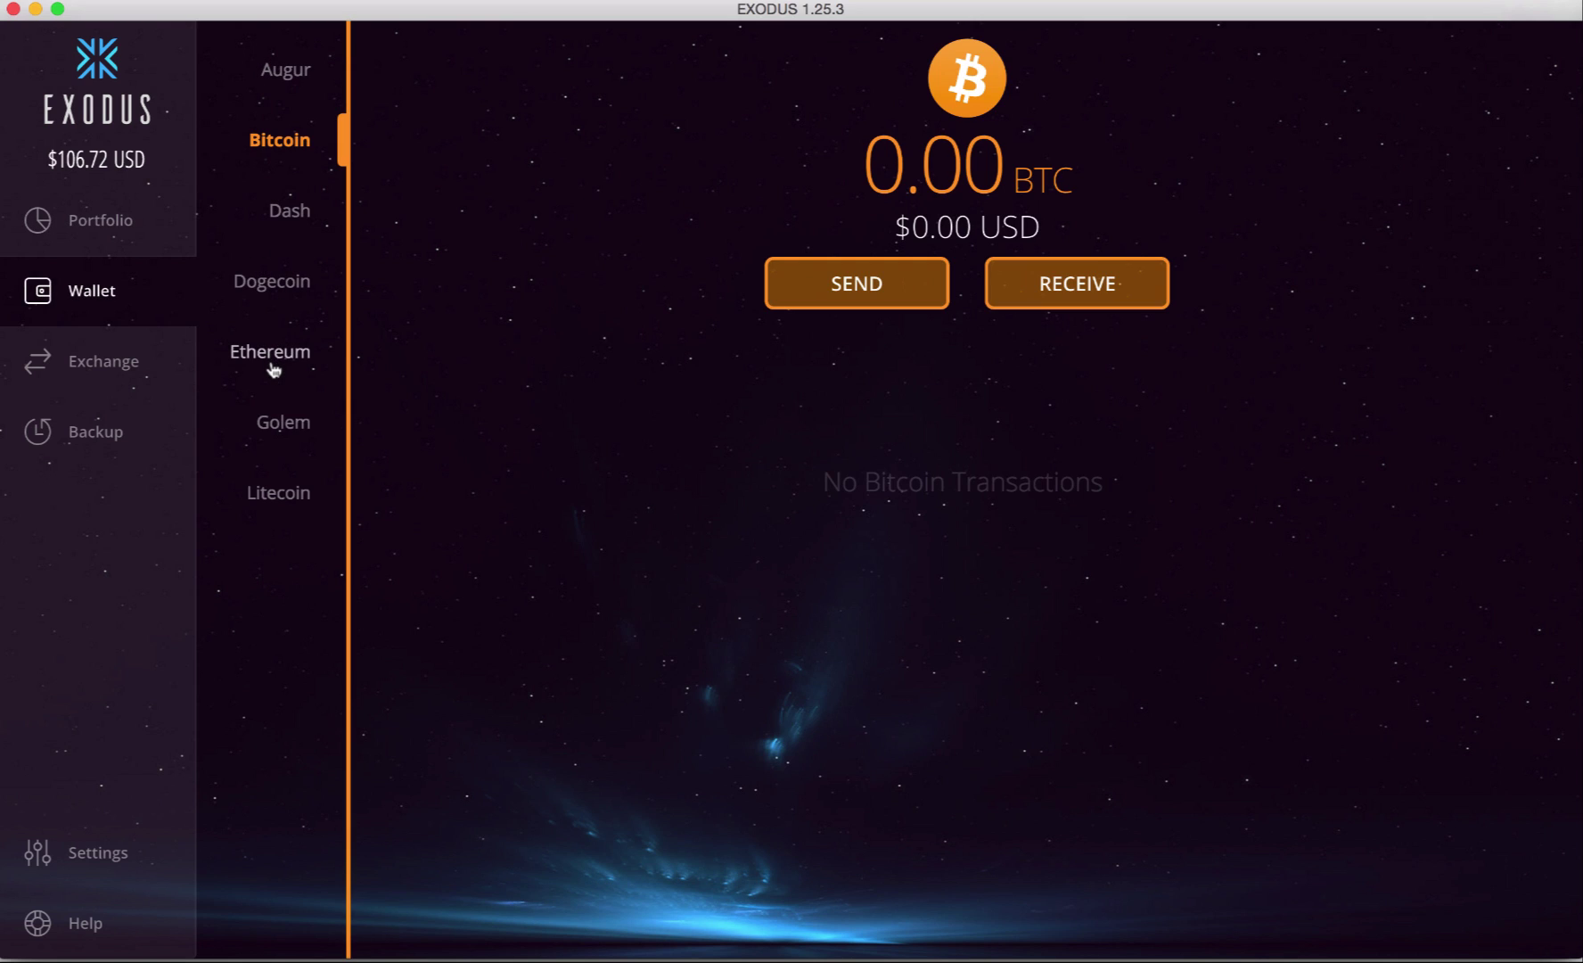
pyautogui.click(280, 495)
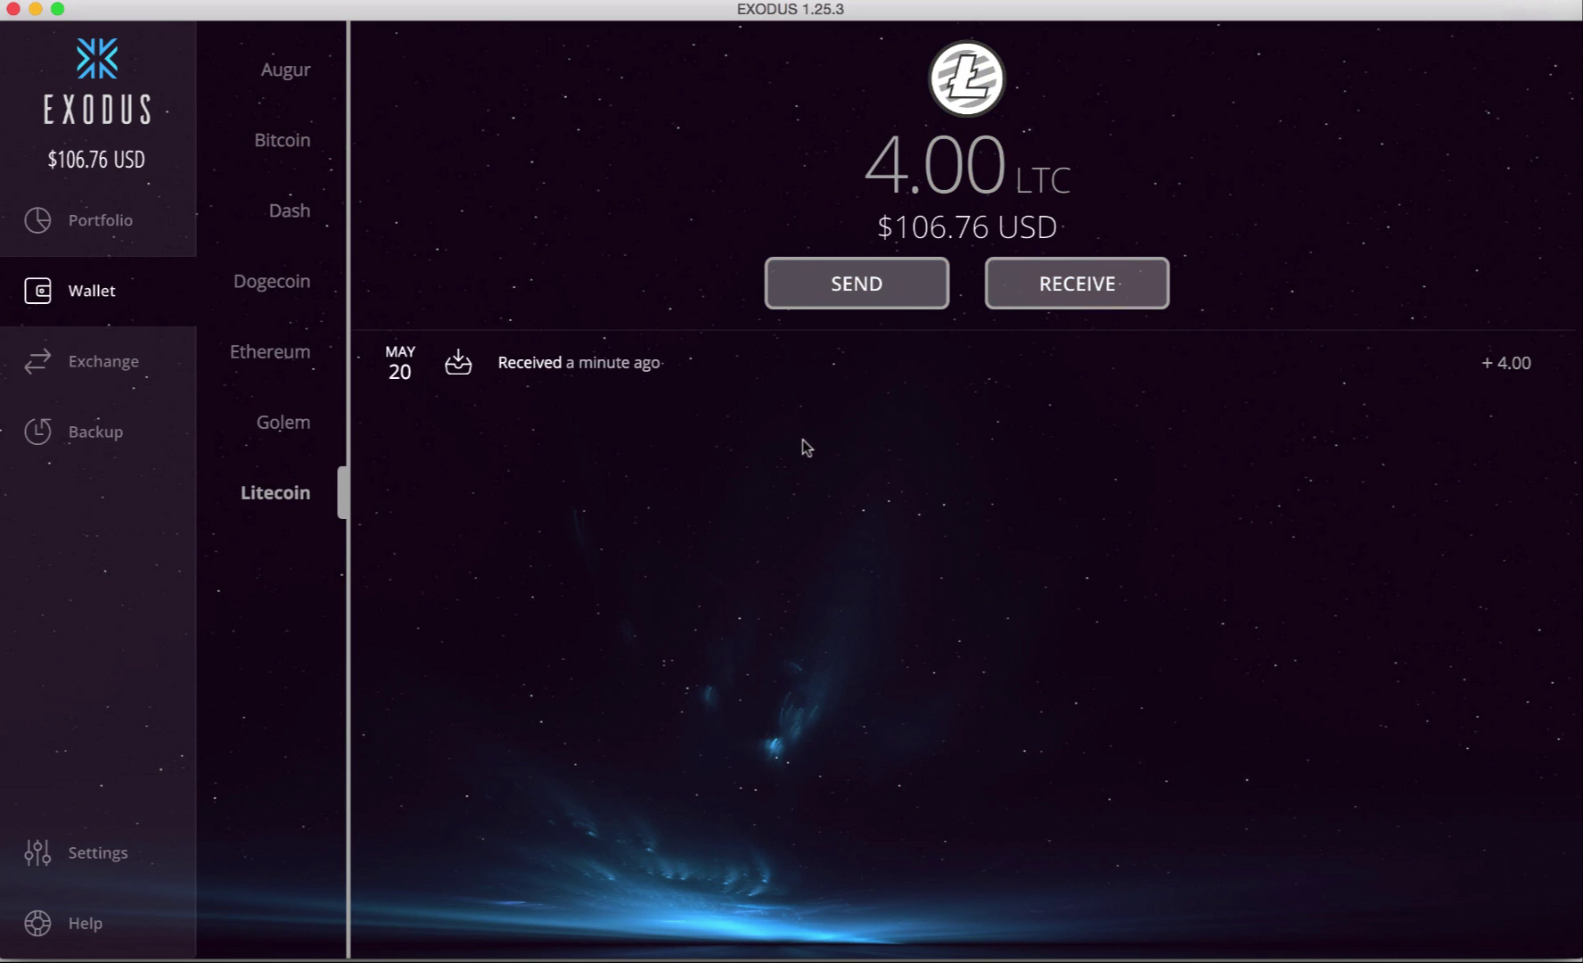
# Step: Inspect the received Litecoin transaction's details, collapse them, and compare the Bitcoin wallet before returning to Litecoin
pyautogui.moveTo(534, 382)
pyautogui.moveTo(460, 372)
pyautogui.click(1555, 366)
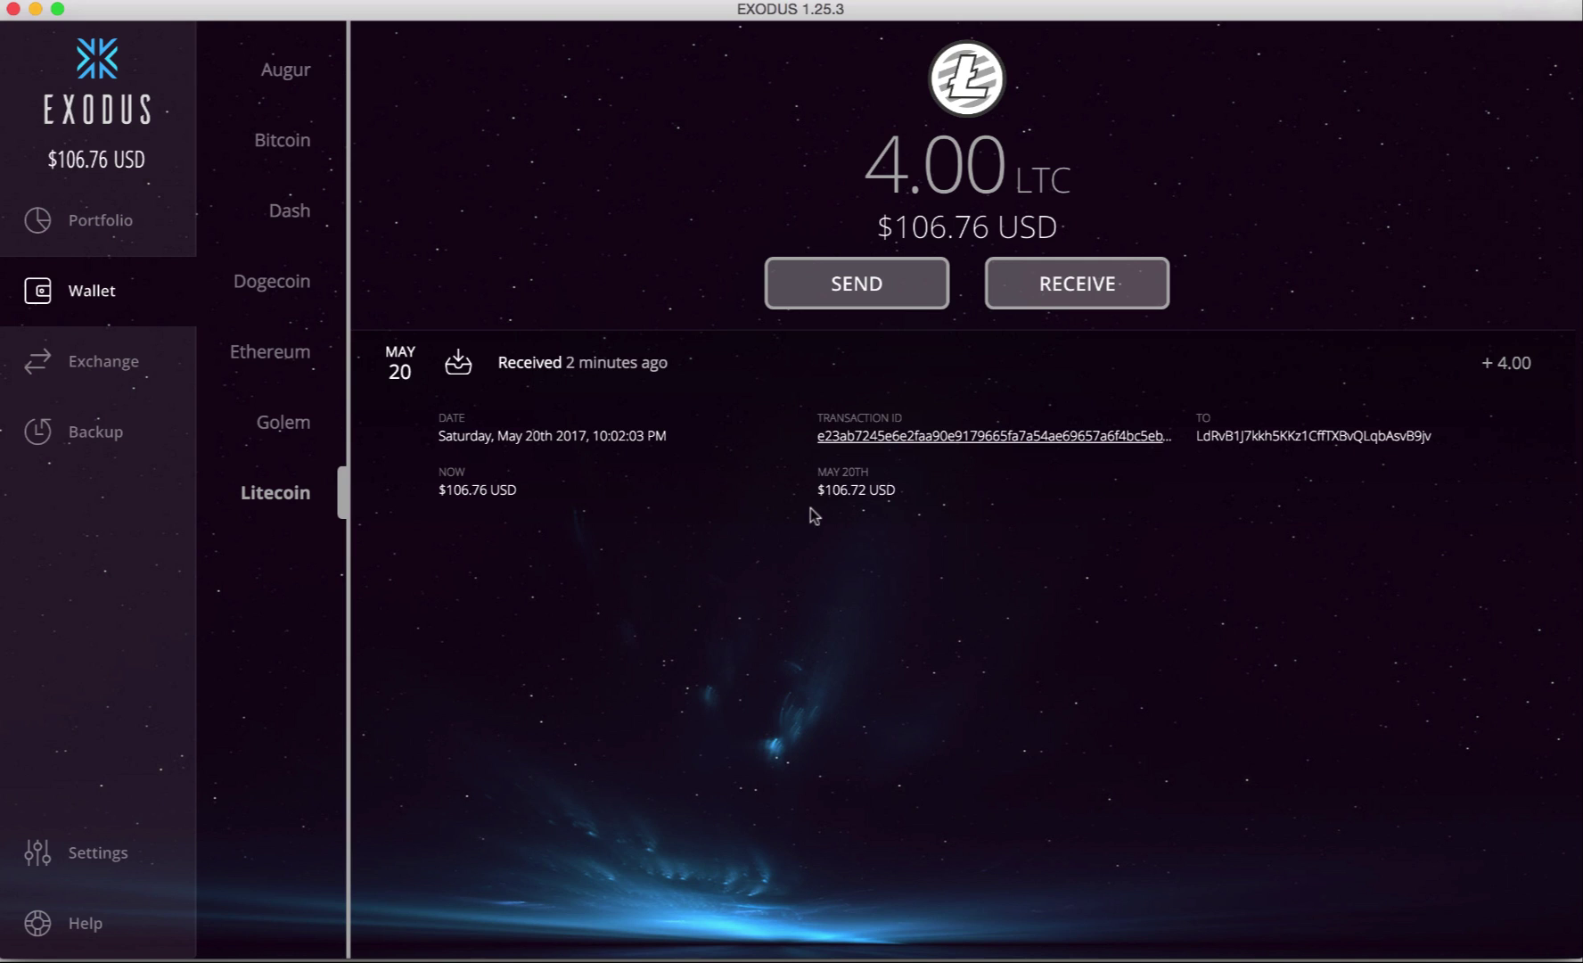
pyautogui.moveTo(1519, 385)
pyautogui.click(1553, 362)
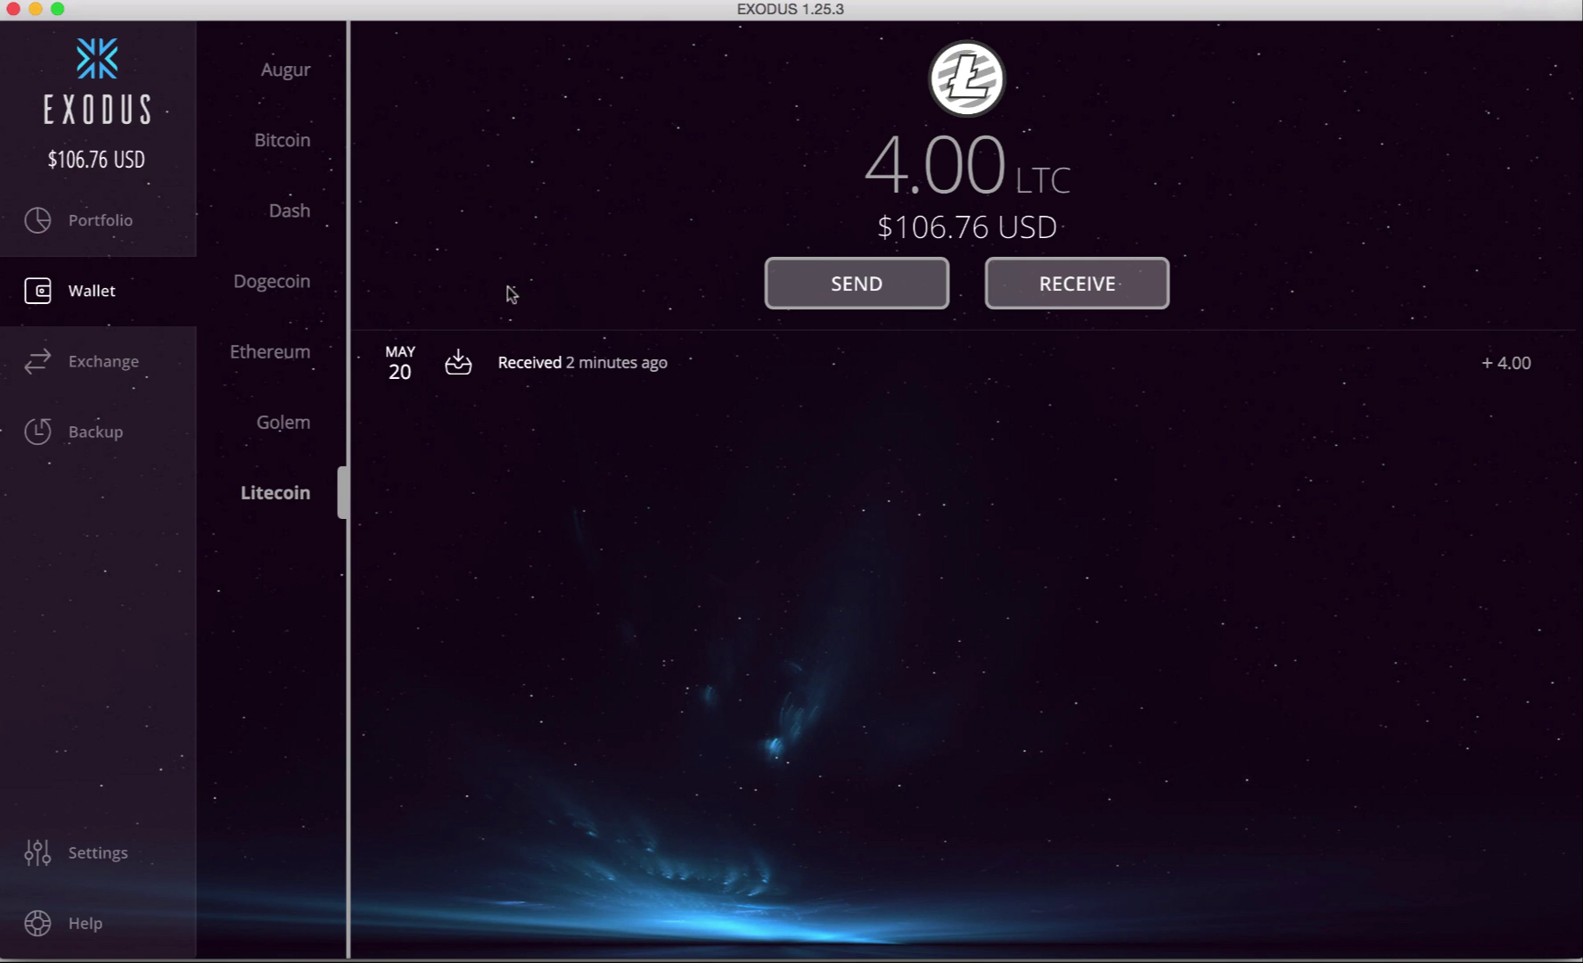
pyautogui.click(272, 152)
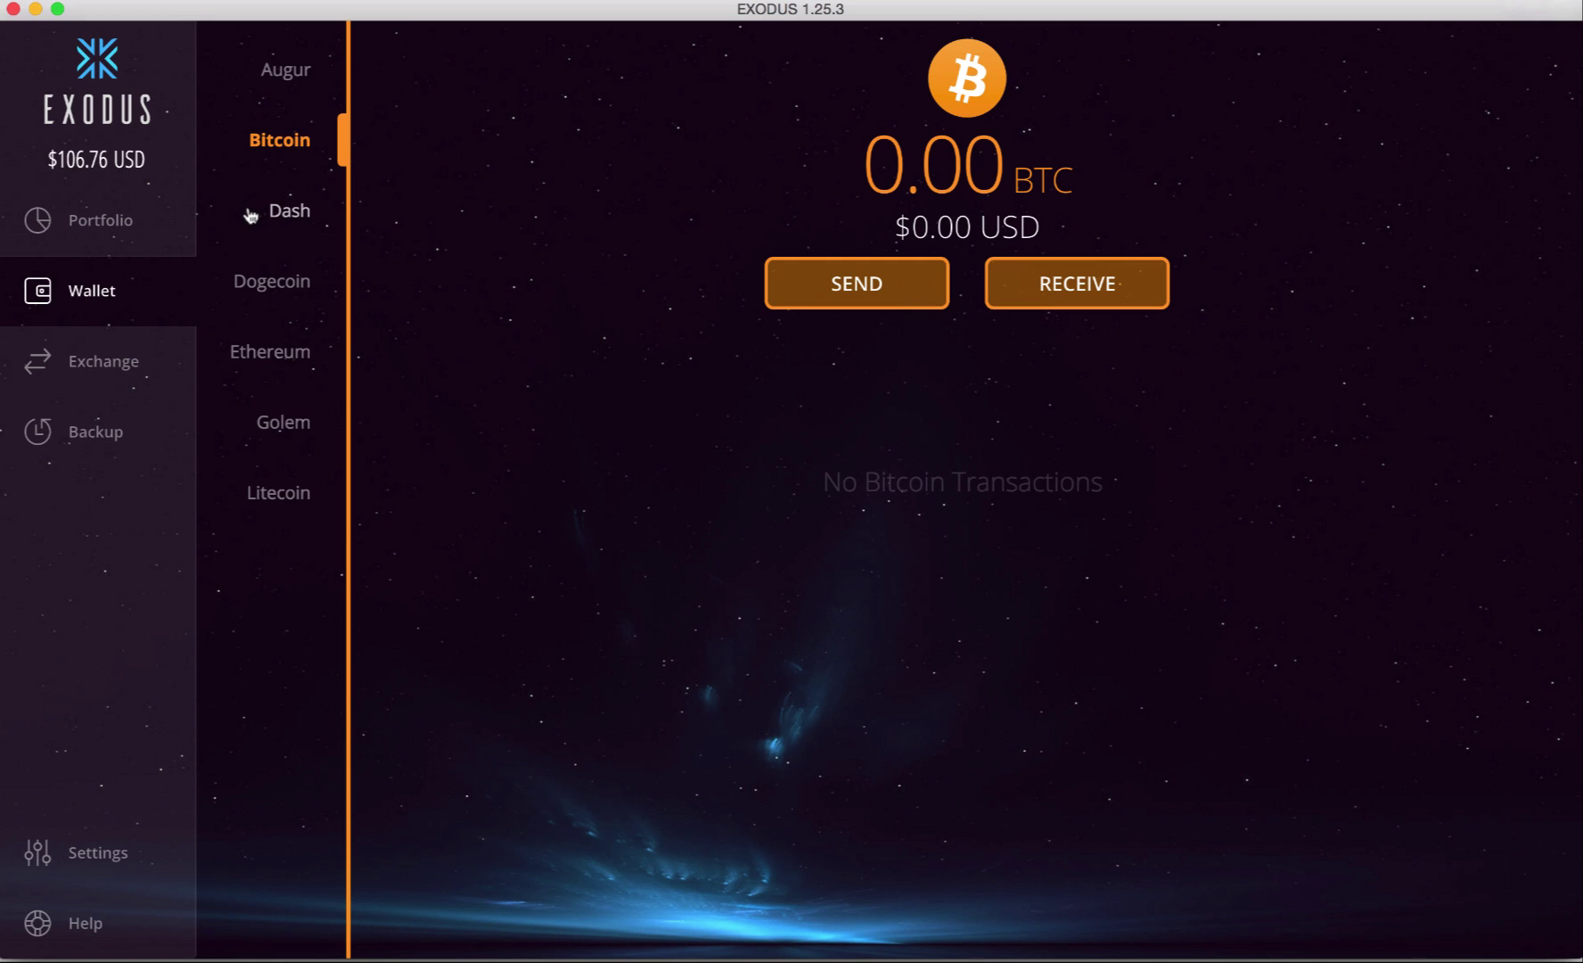
pyautogui.click(290, 504)
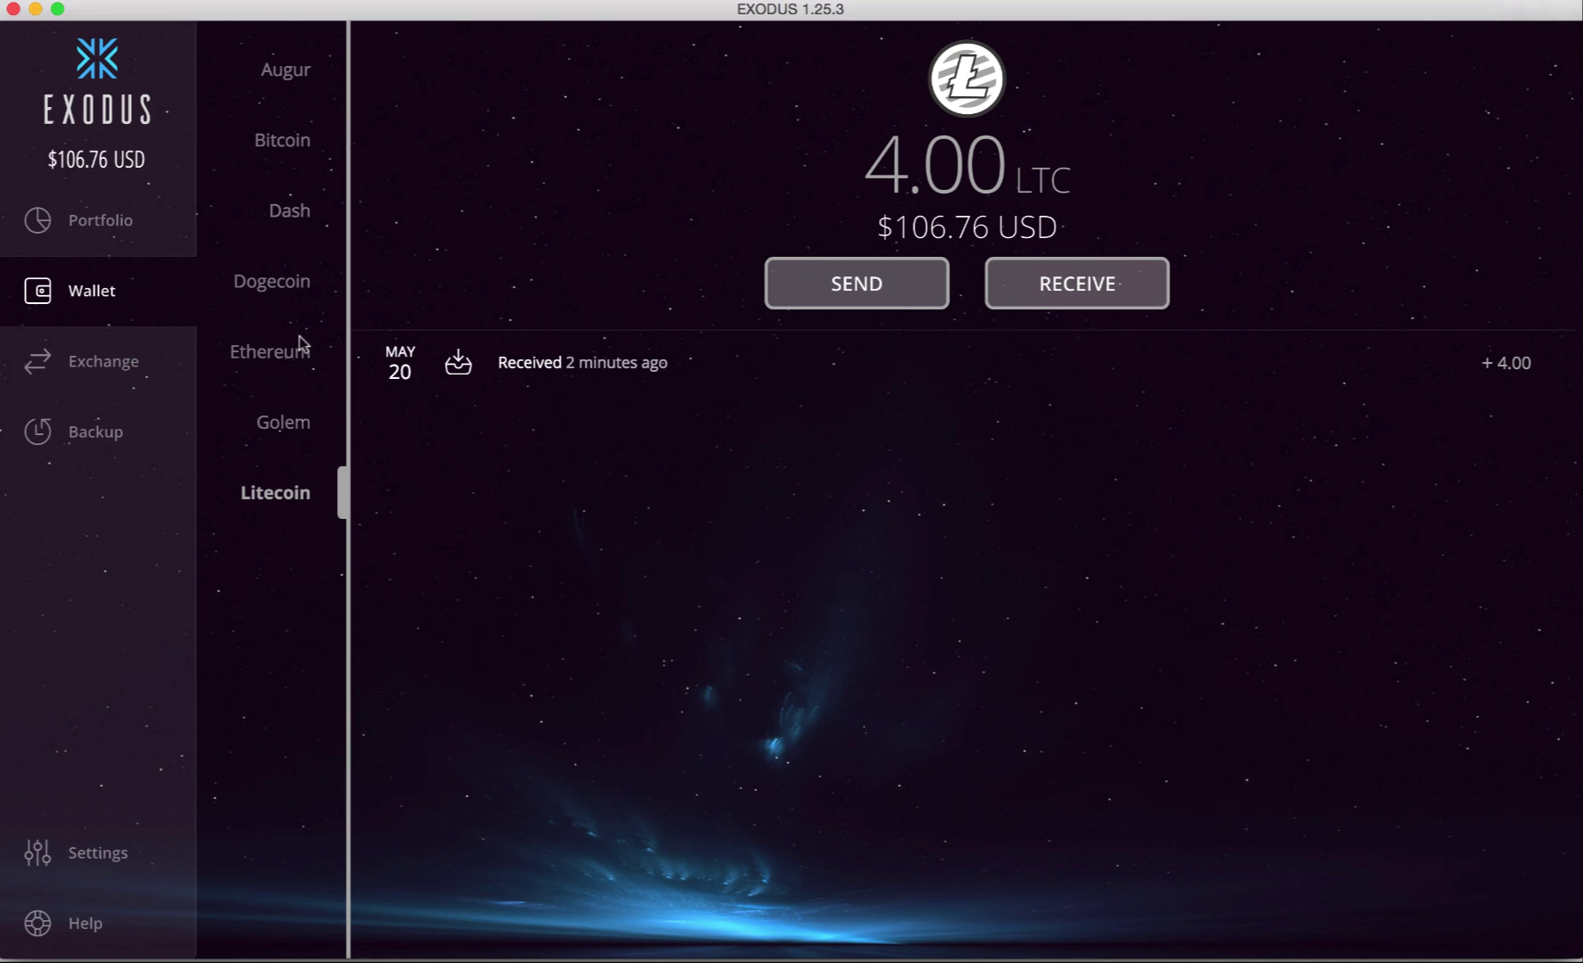
# Step: Open the Exchange section and choose Litecoin as the asset to exchange for Ethereum
pyautogui.click(68, 367)
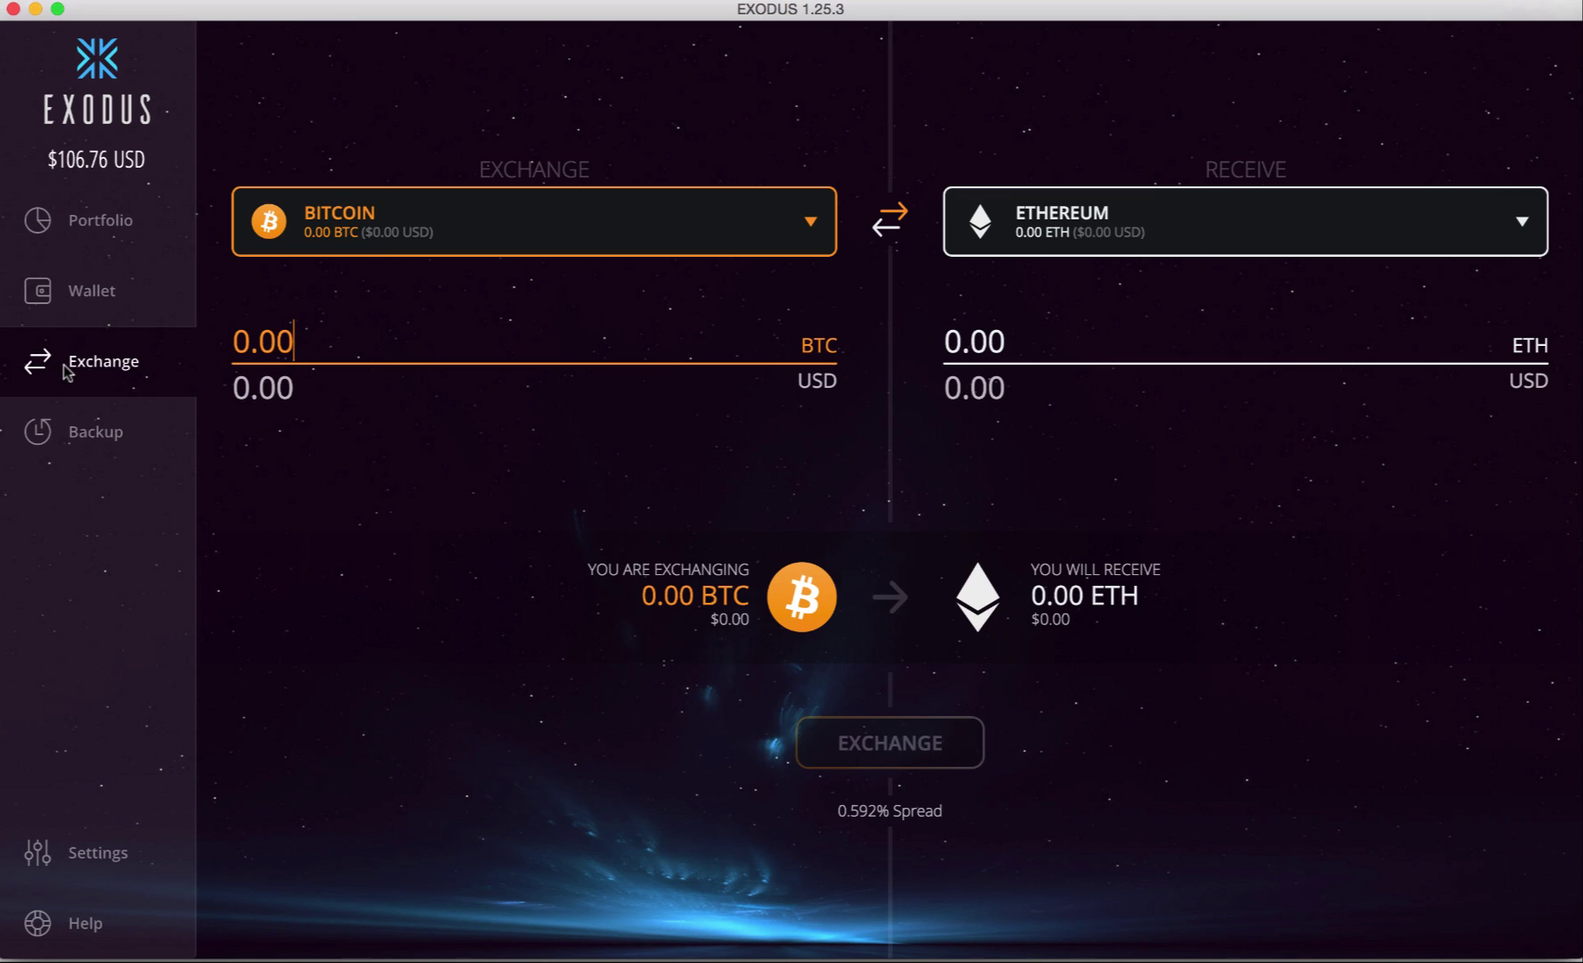
pyautogui.click(1175, 2)
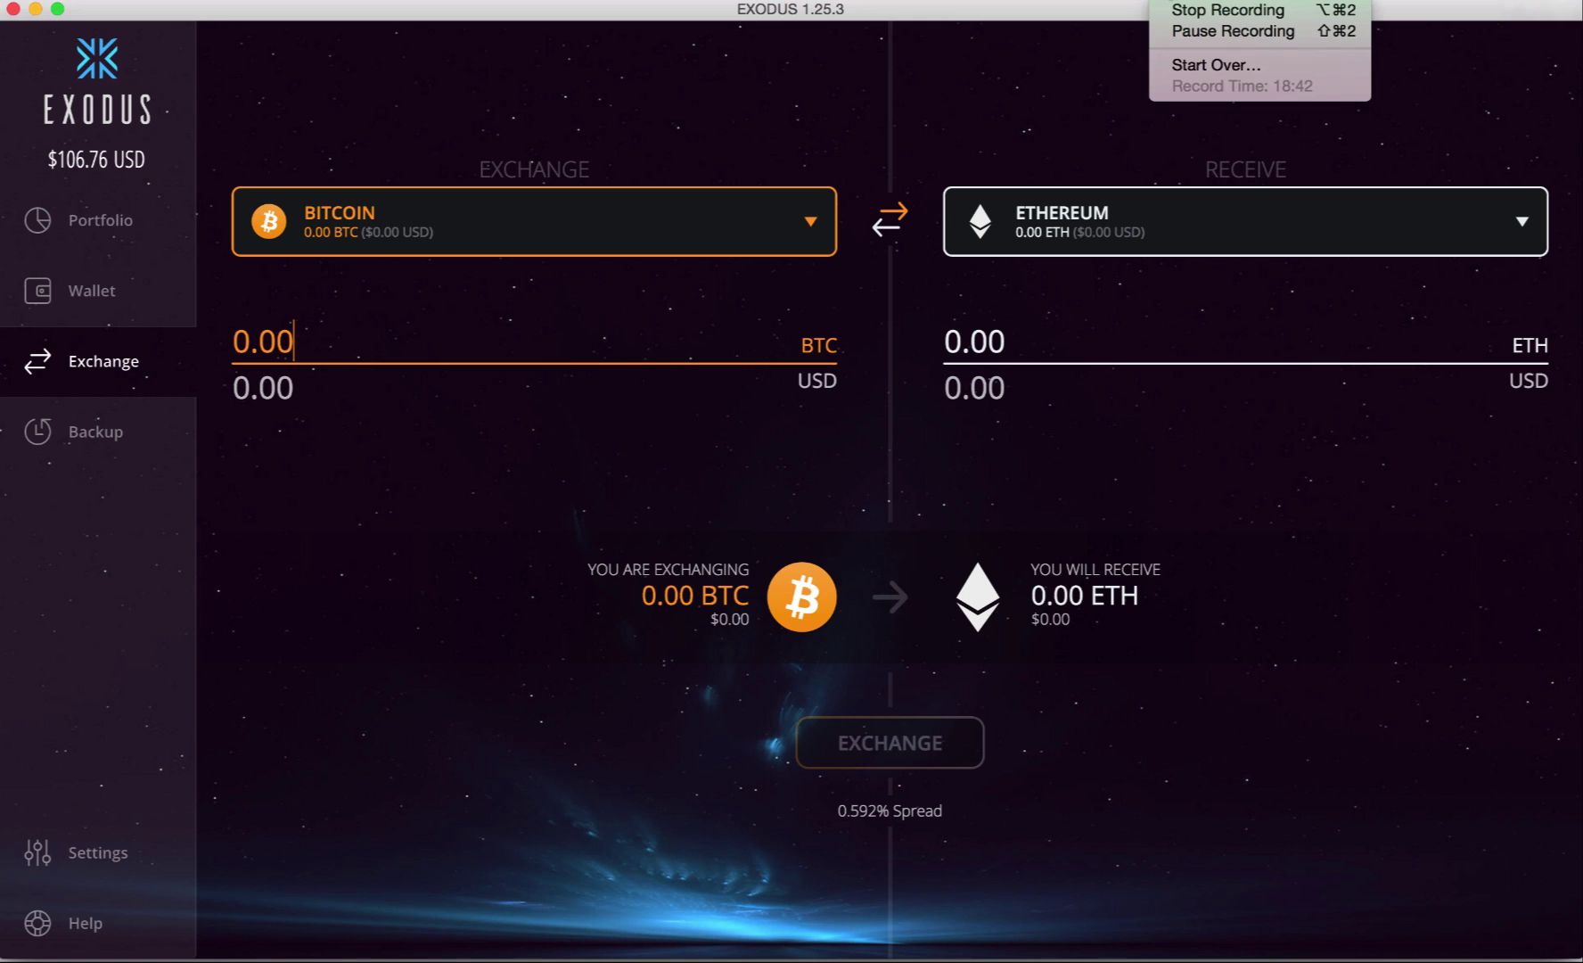
pyautogui.press('Escape')
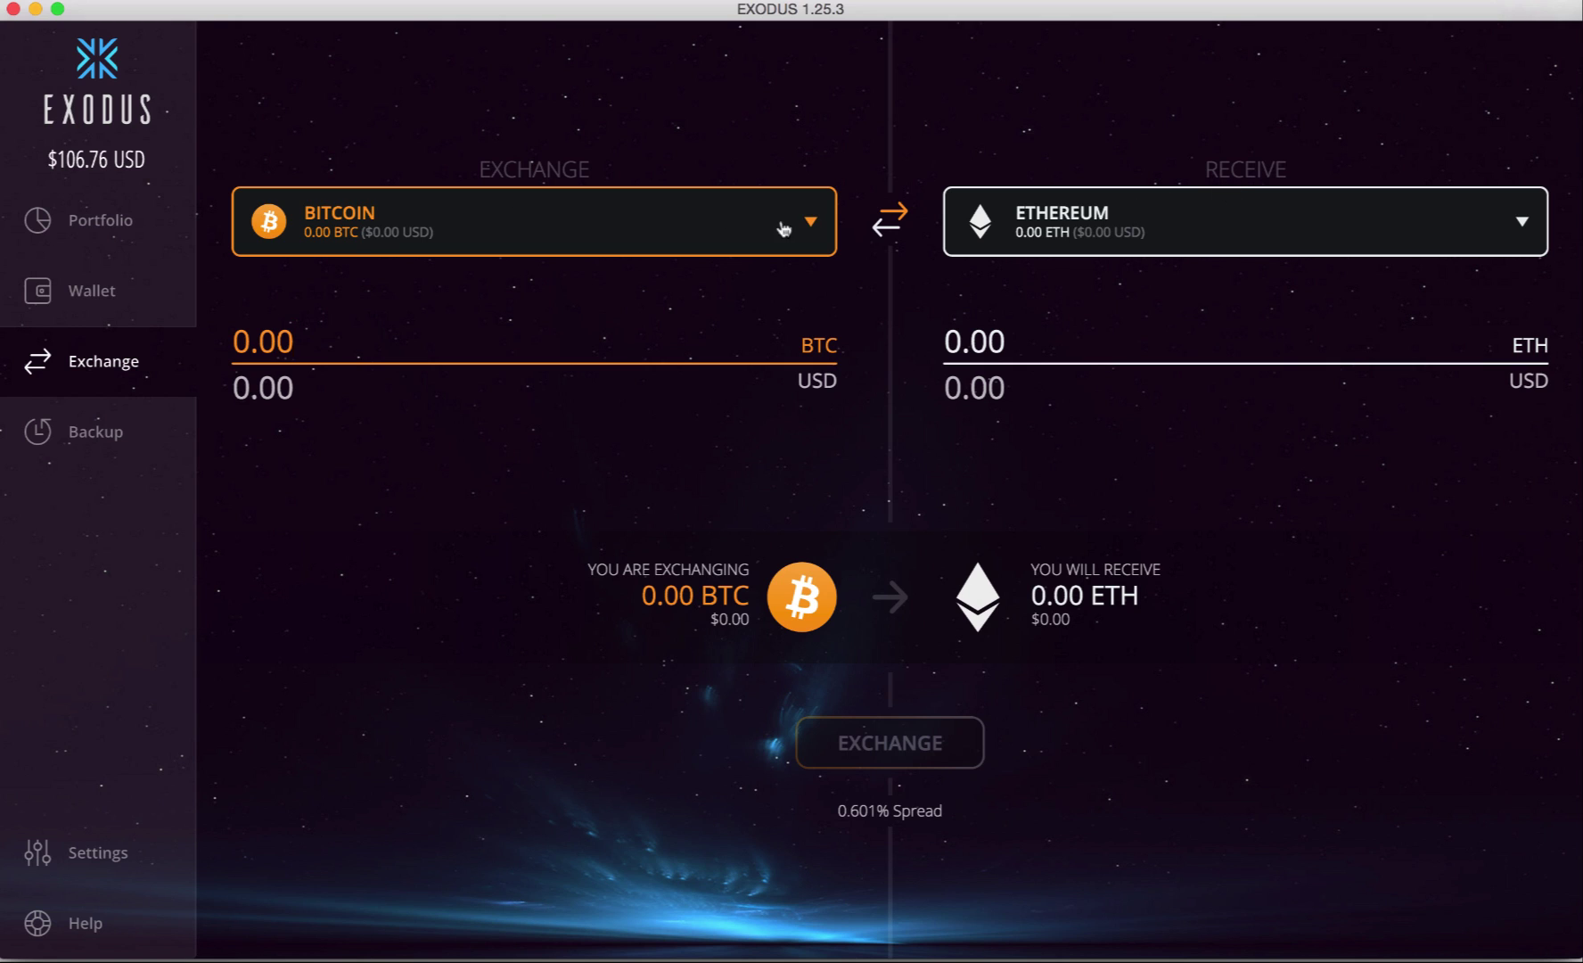
pyautogui.click(811, 225)
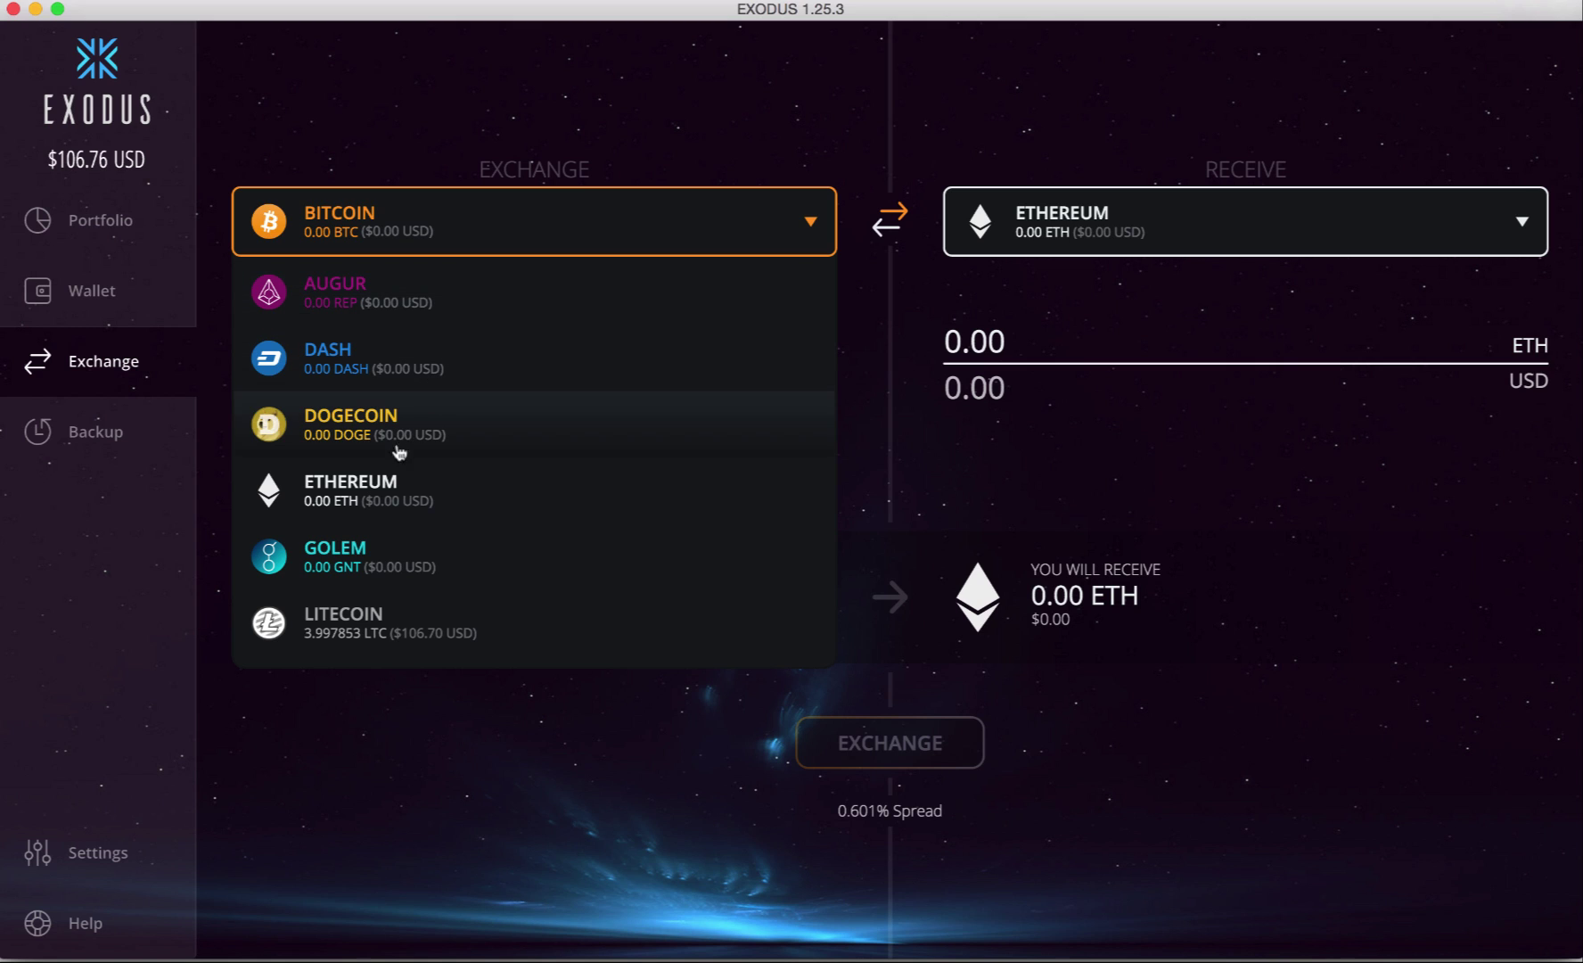
pyautogui.click(345, 623)
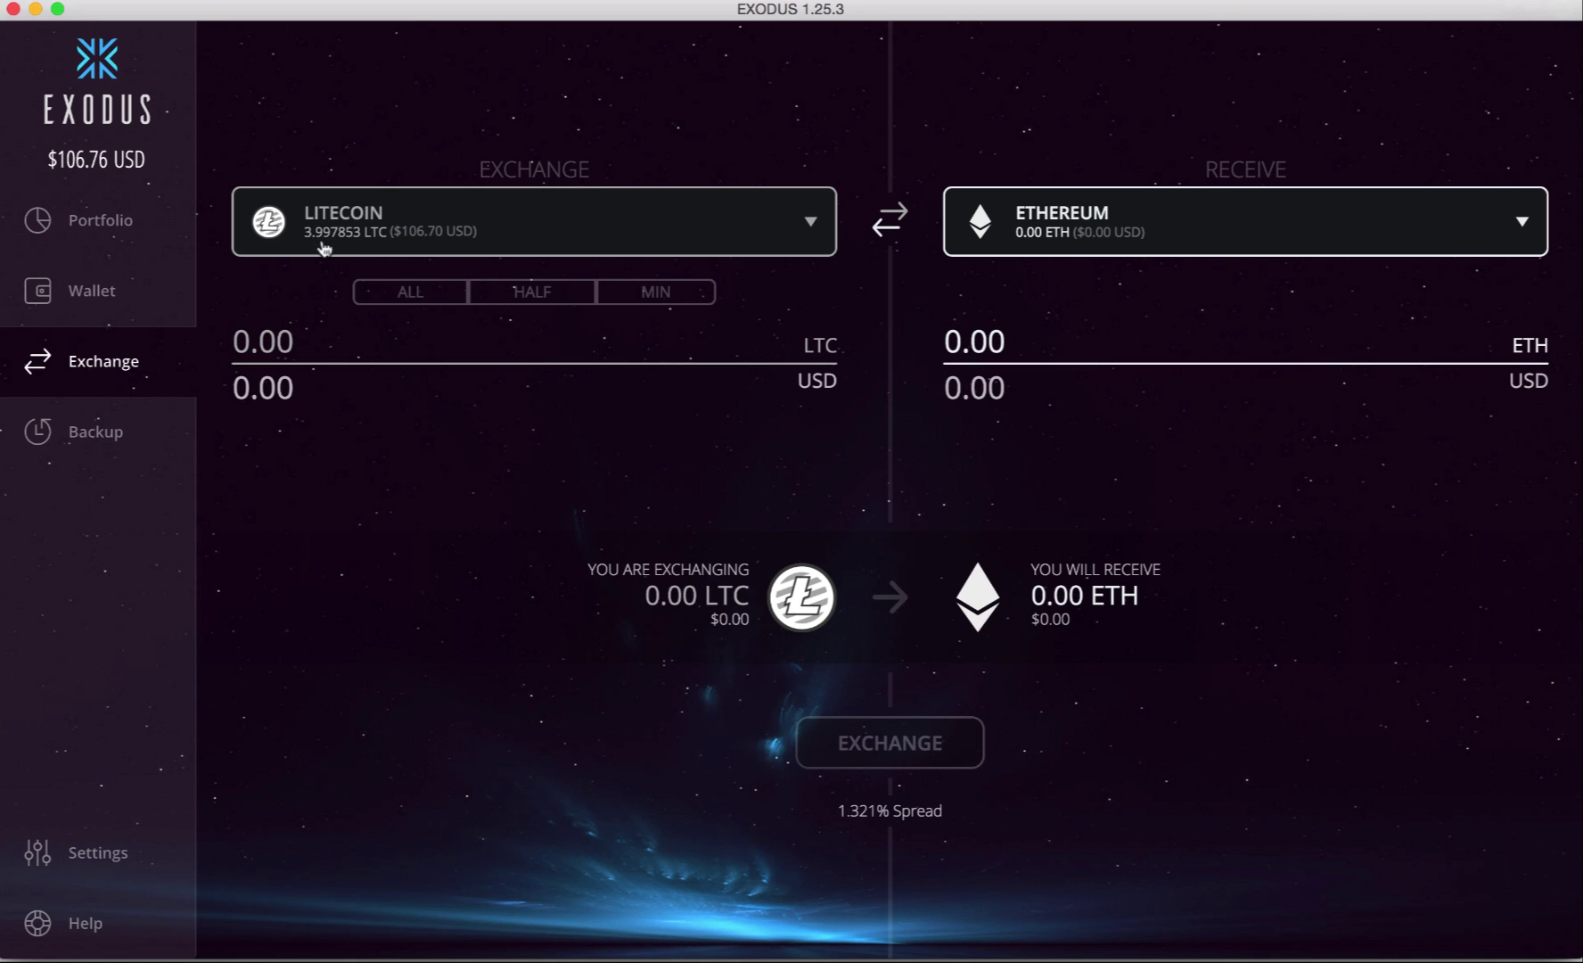
# Step: Check the Litecoin wallet's balance, return to the exchange form, and choose Litecoin as the asset to exchange for Ethereum
pyautogui.click(98, 301)
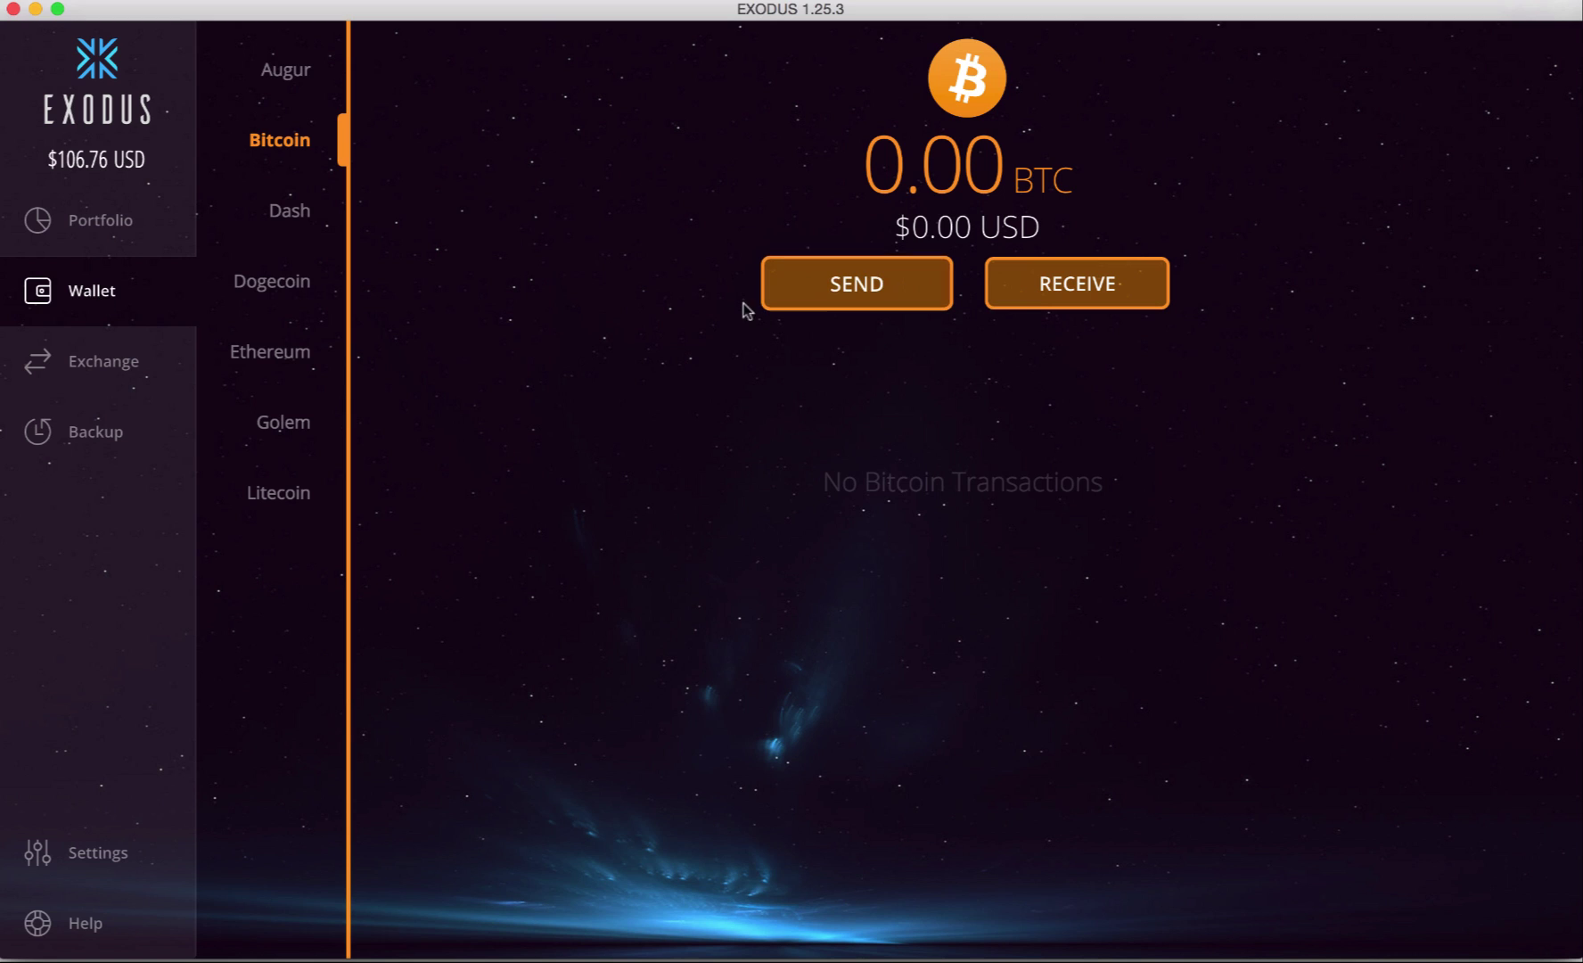
pyautogui.click(312, 498)
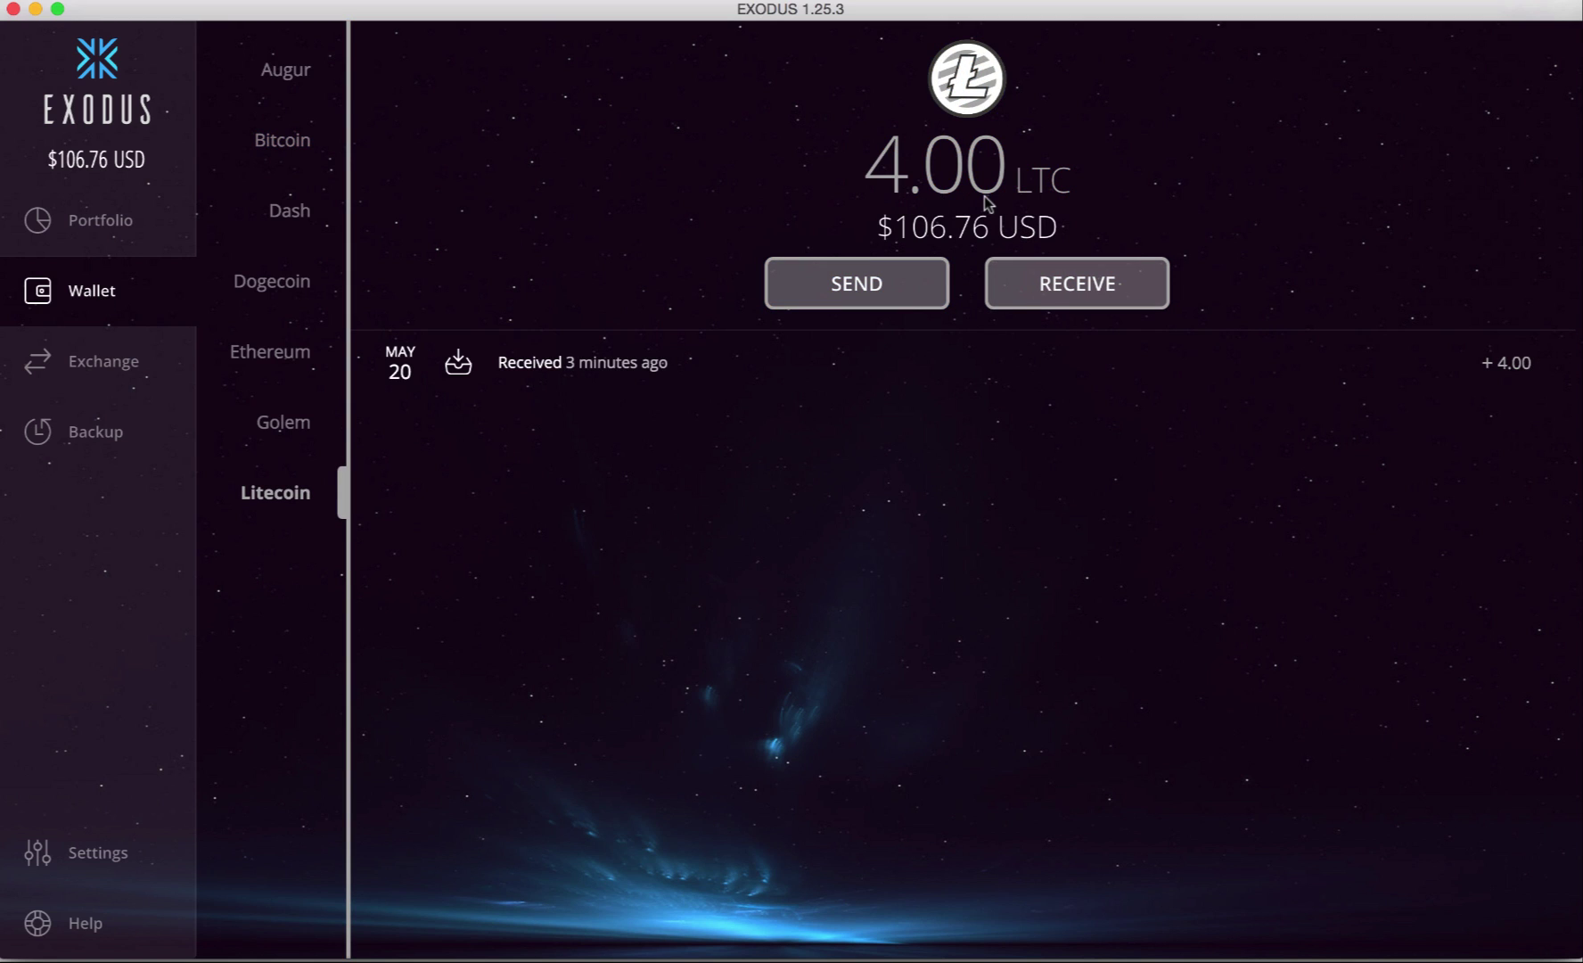
pyautogui.click(107, 366)
pyautogui.click(621, 250)
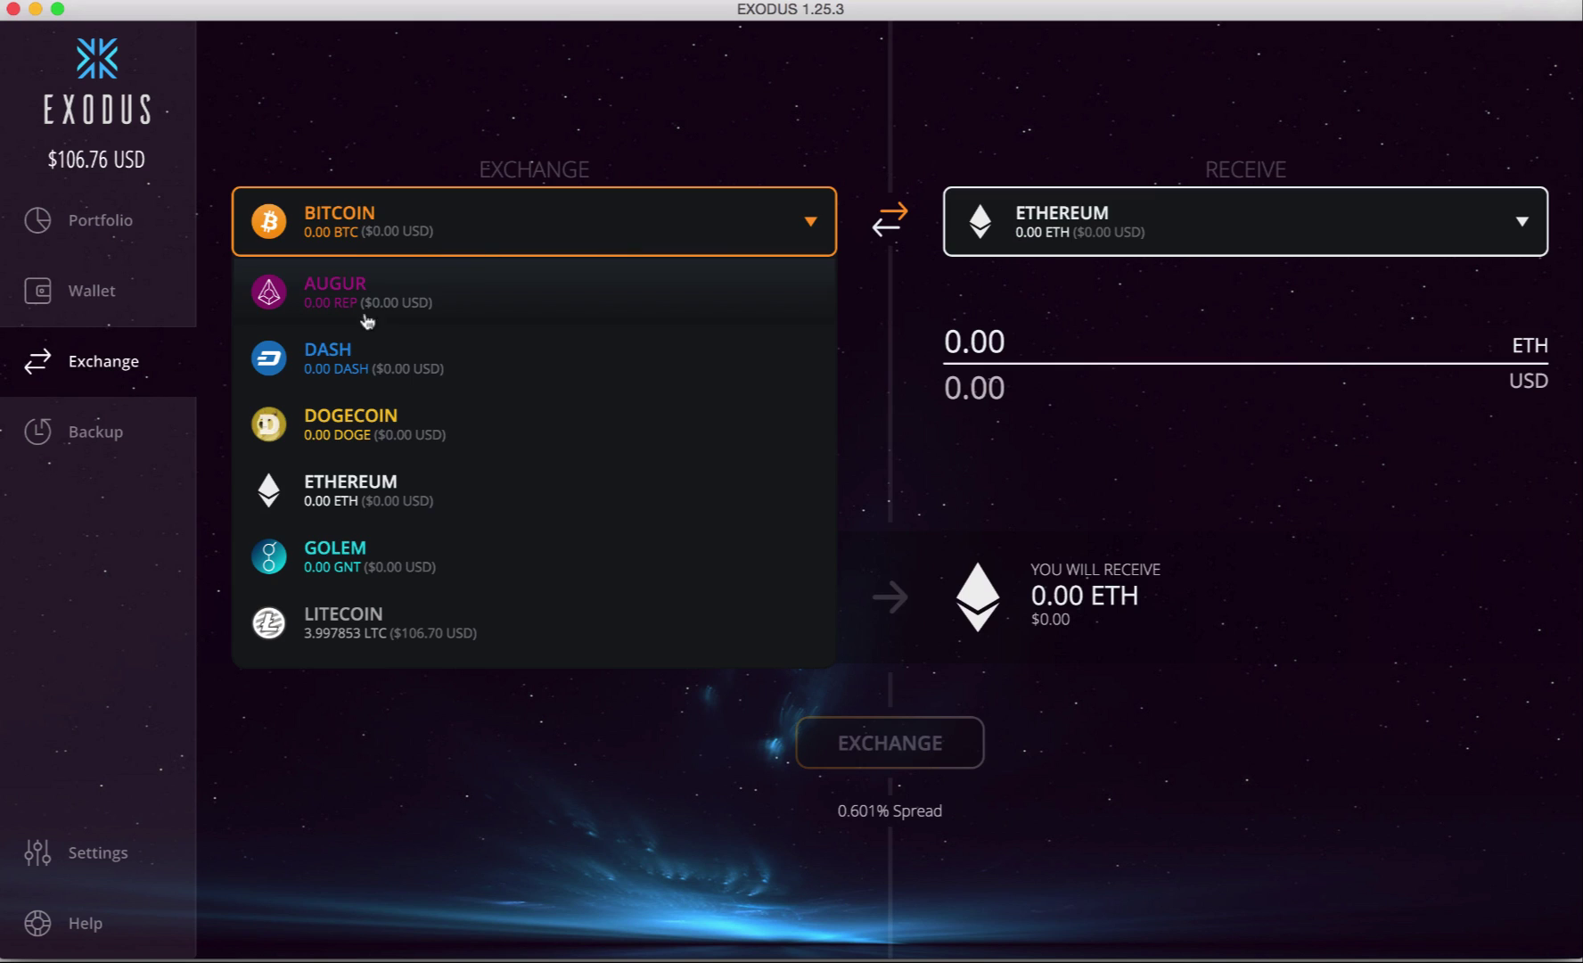
pyautogui.click(337, 615)
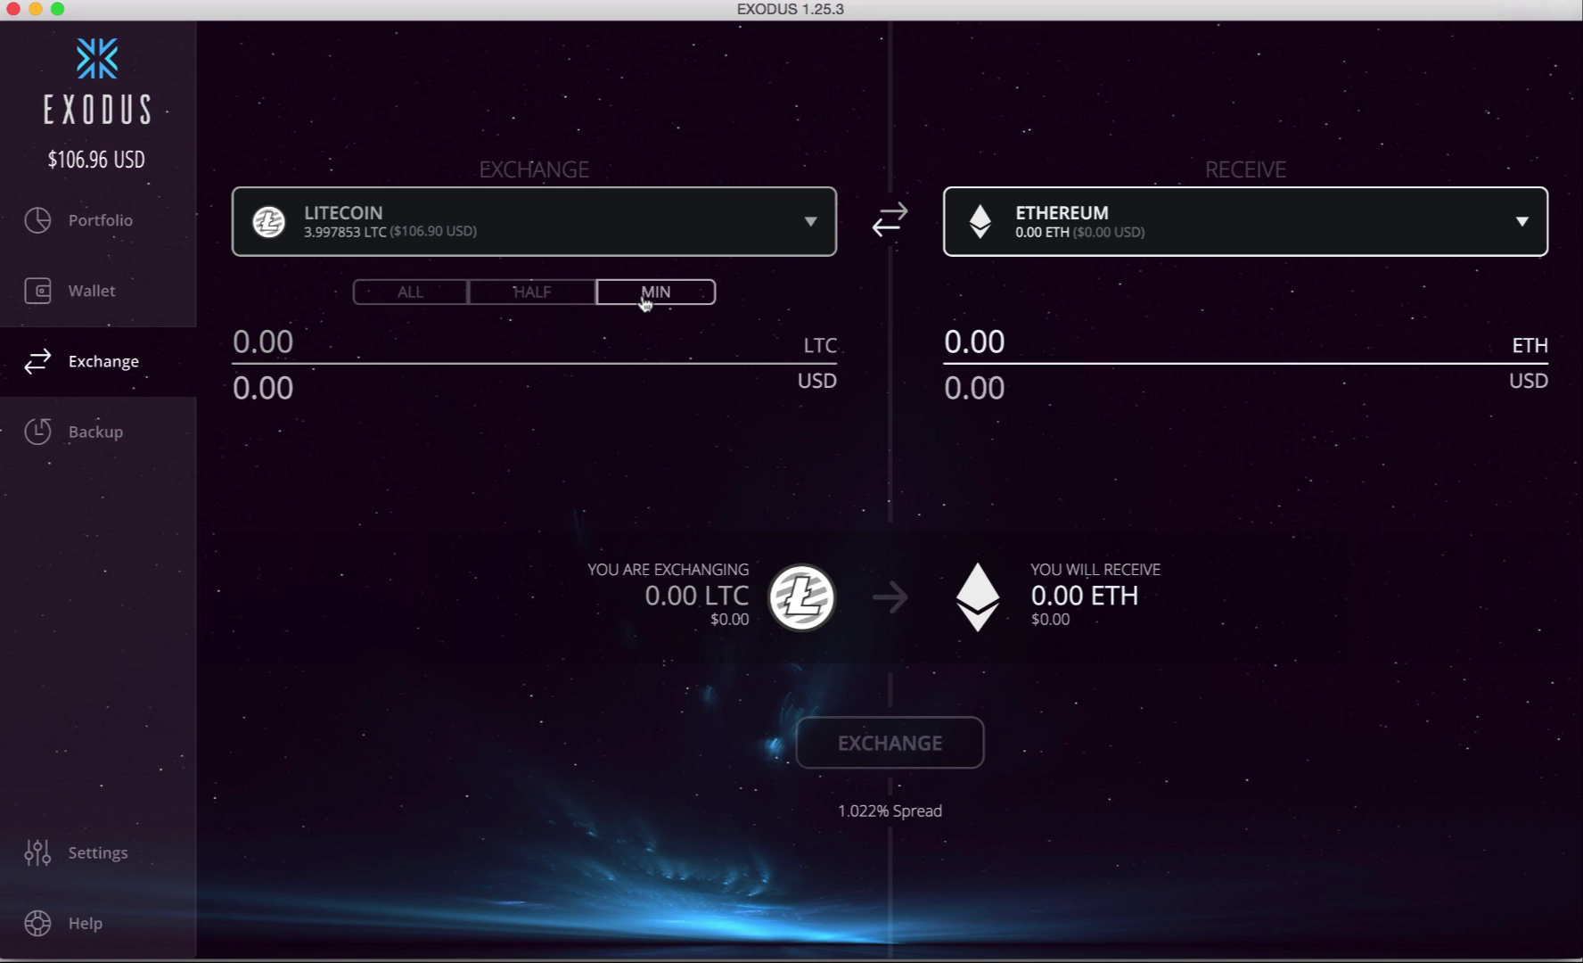
# Step: Compare the minimum, half and full Litecoin amounts that can be exchanged for Ethereum, checking their LTC and USD values
pyautogui.click(643, 305)
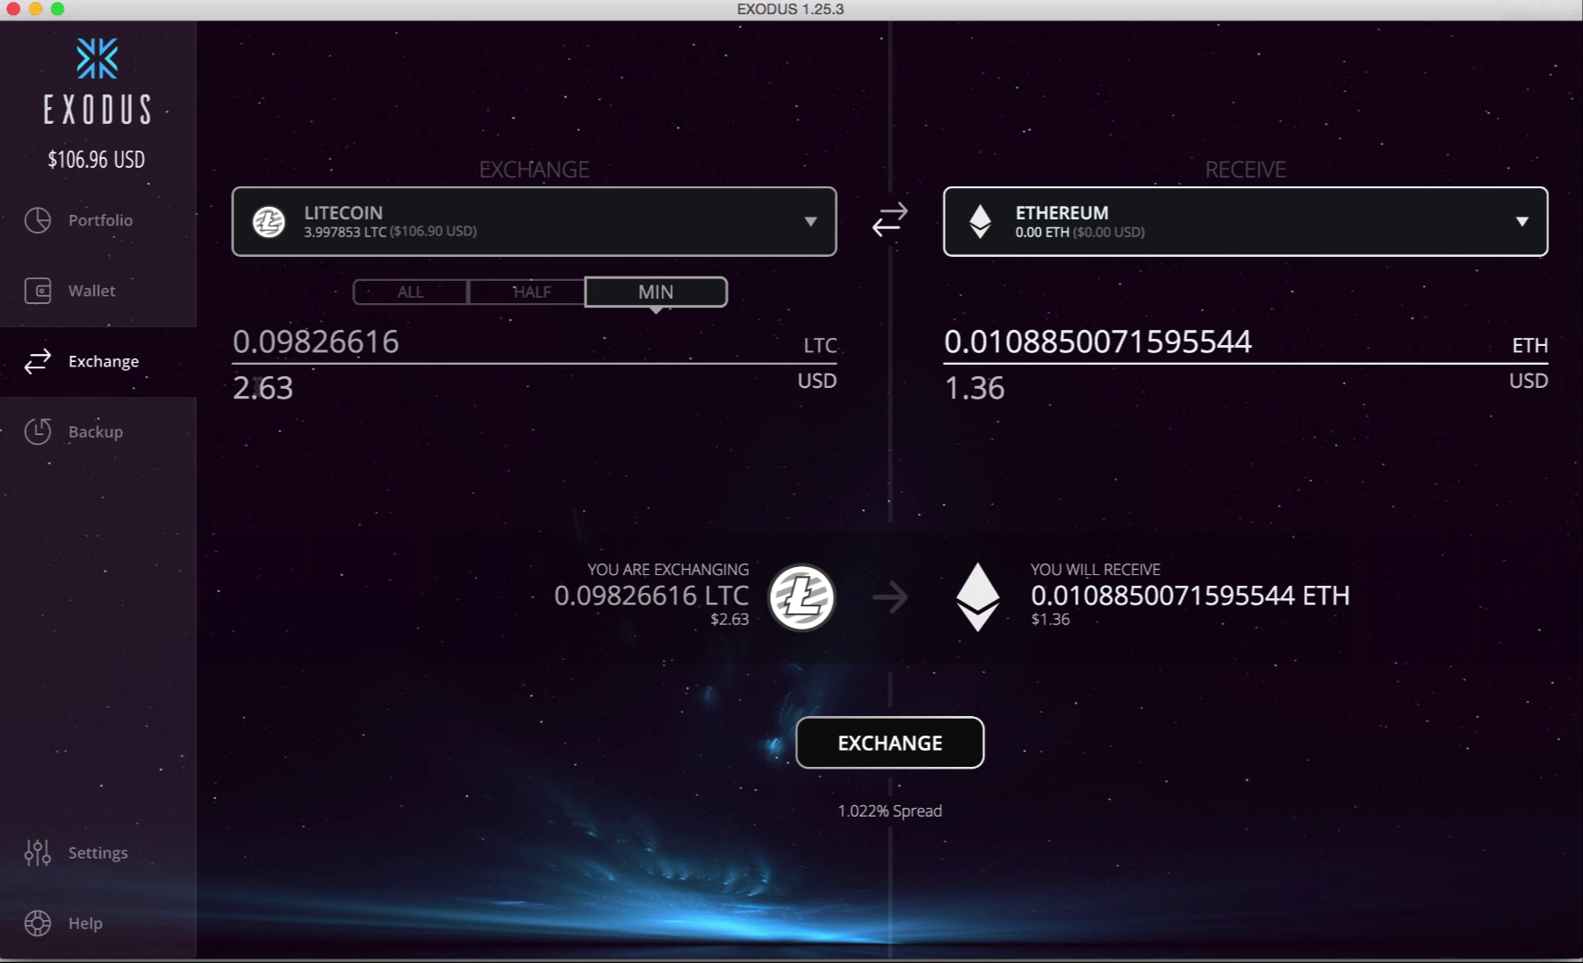
pyautogui.moveTo(293, 387); pyautogui.dragTo(235, 387)
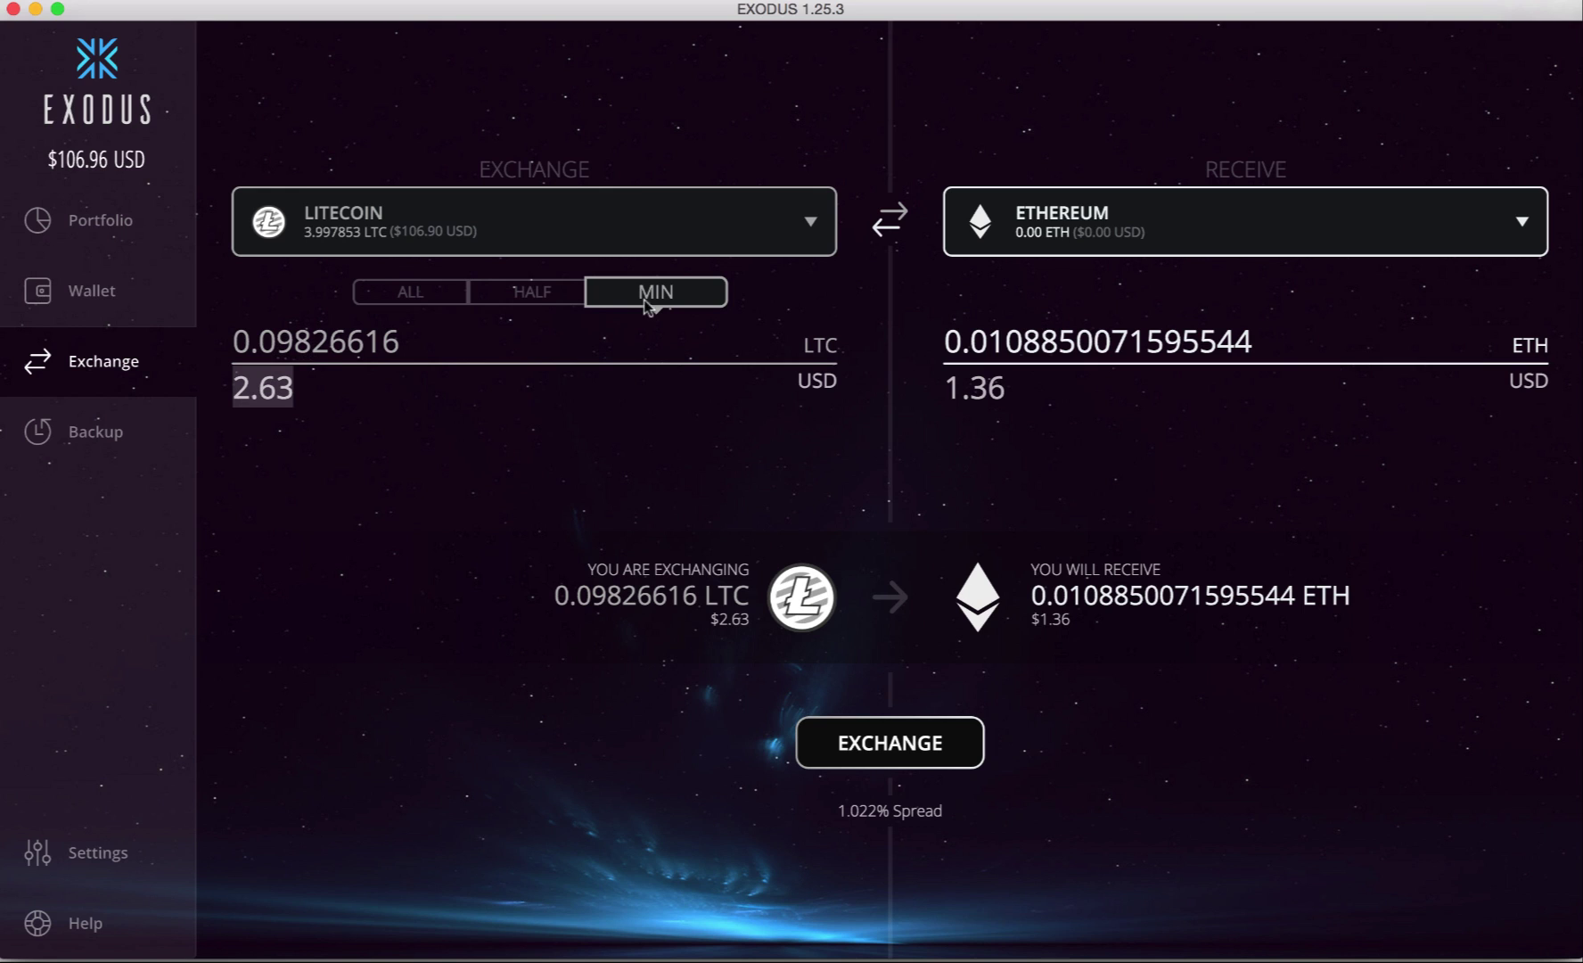
pyautogui.click(532, 297)
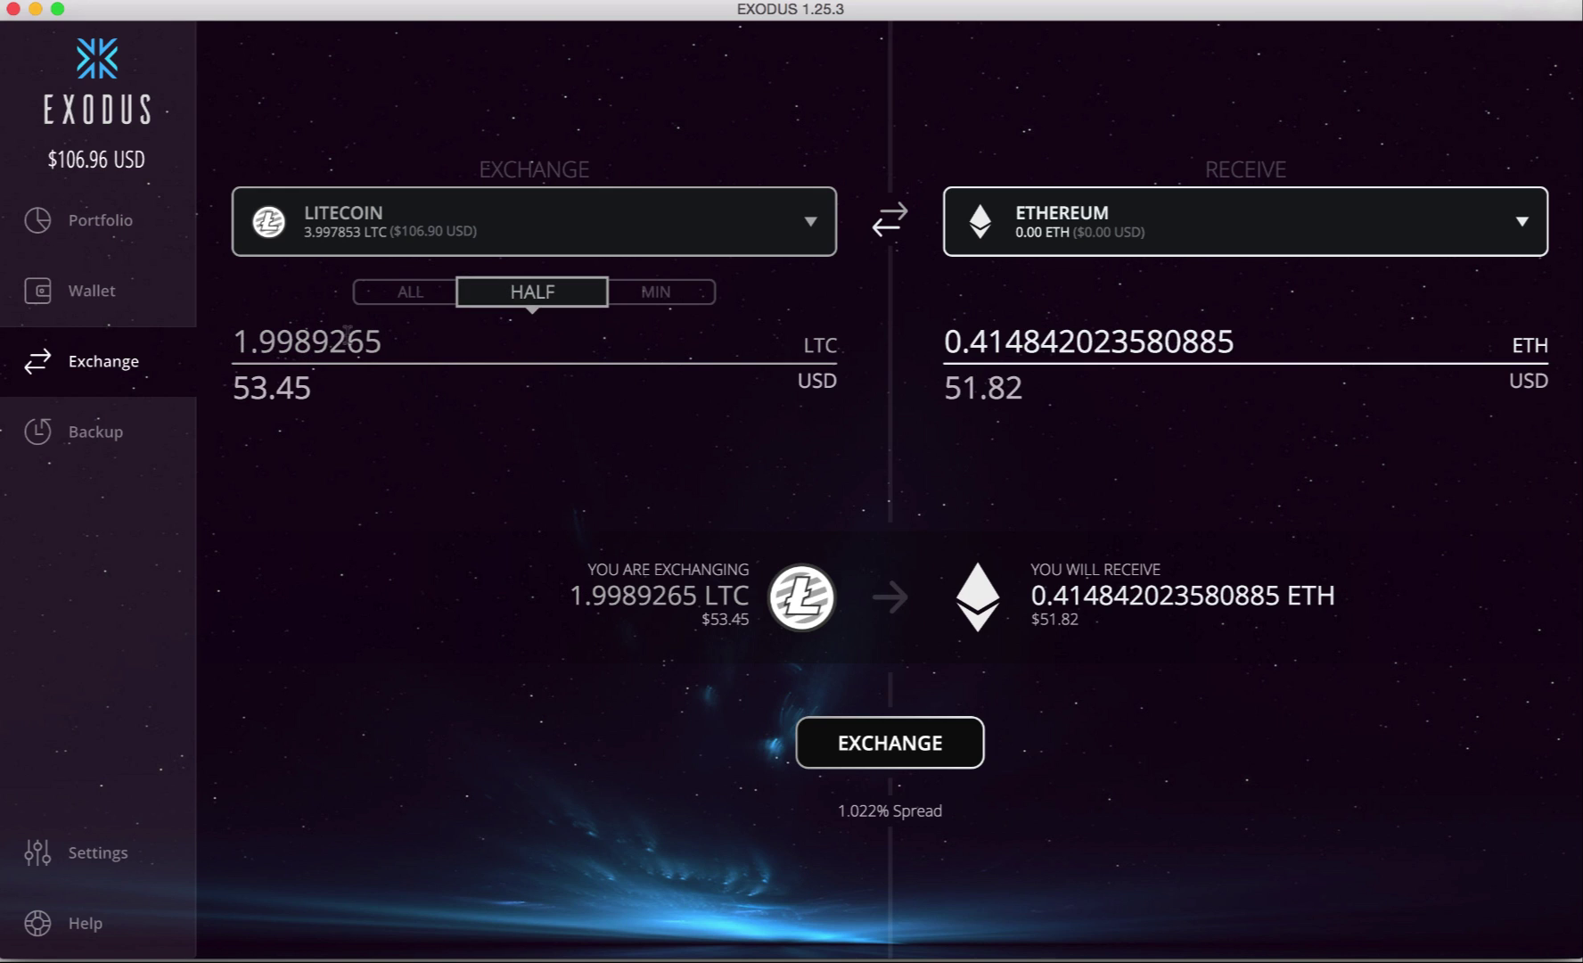
pyautogui.moveTo(293, 344); pyautogui.dragTo(248, 343)
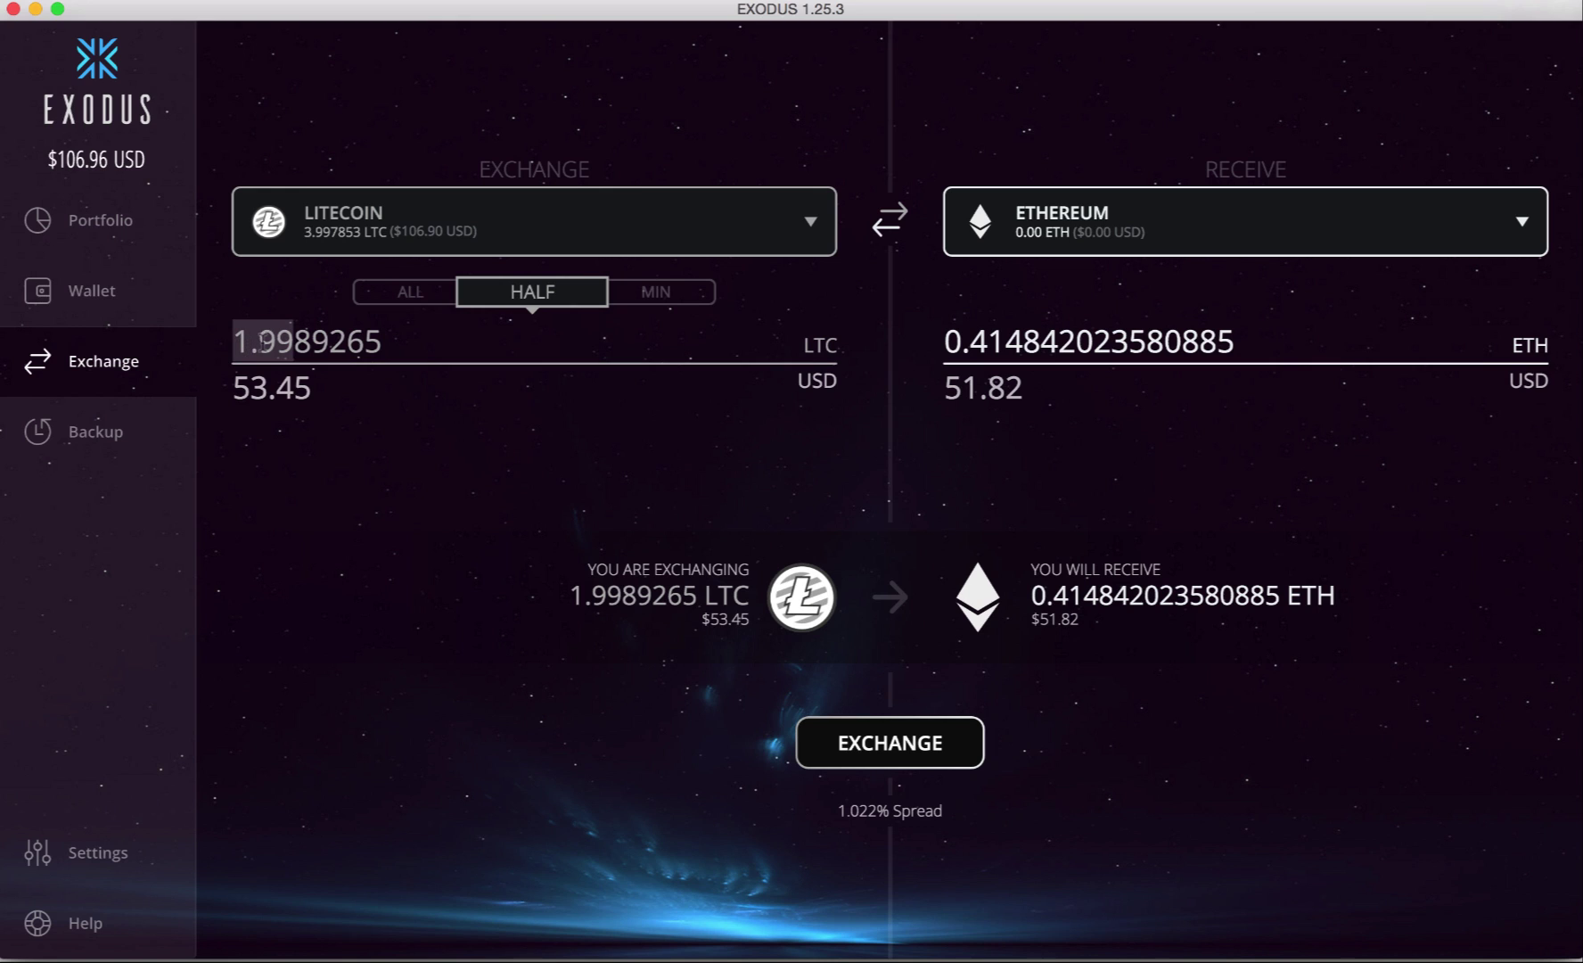
pyautogui.click(398, 303)
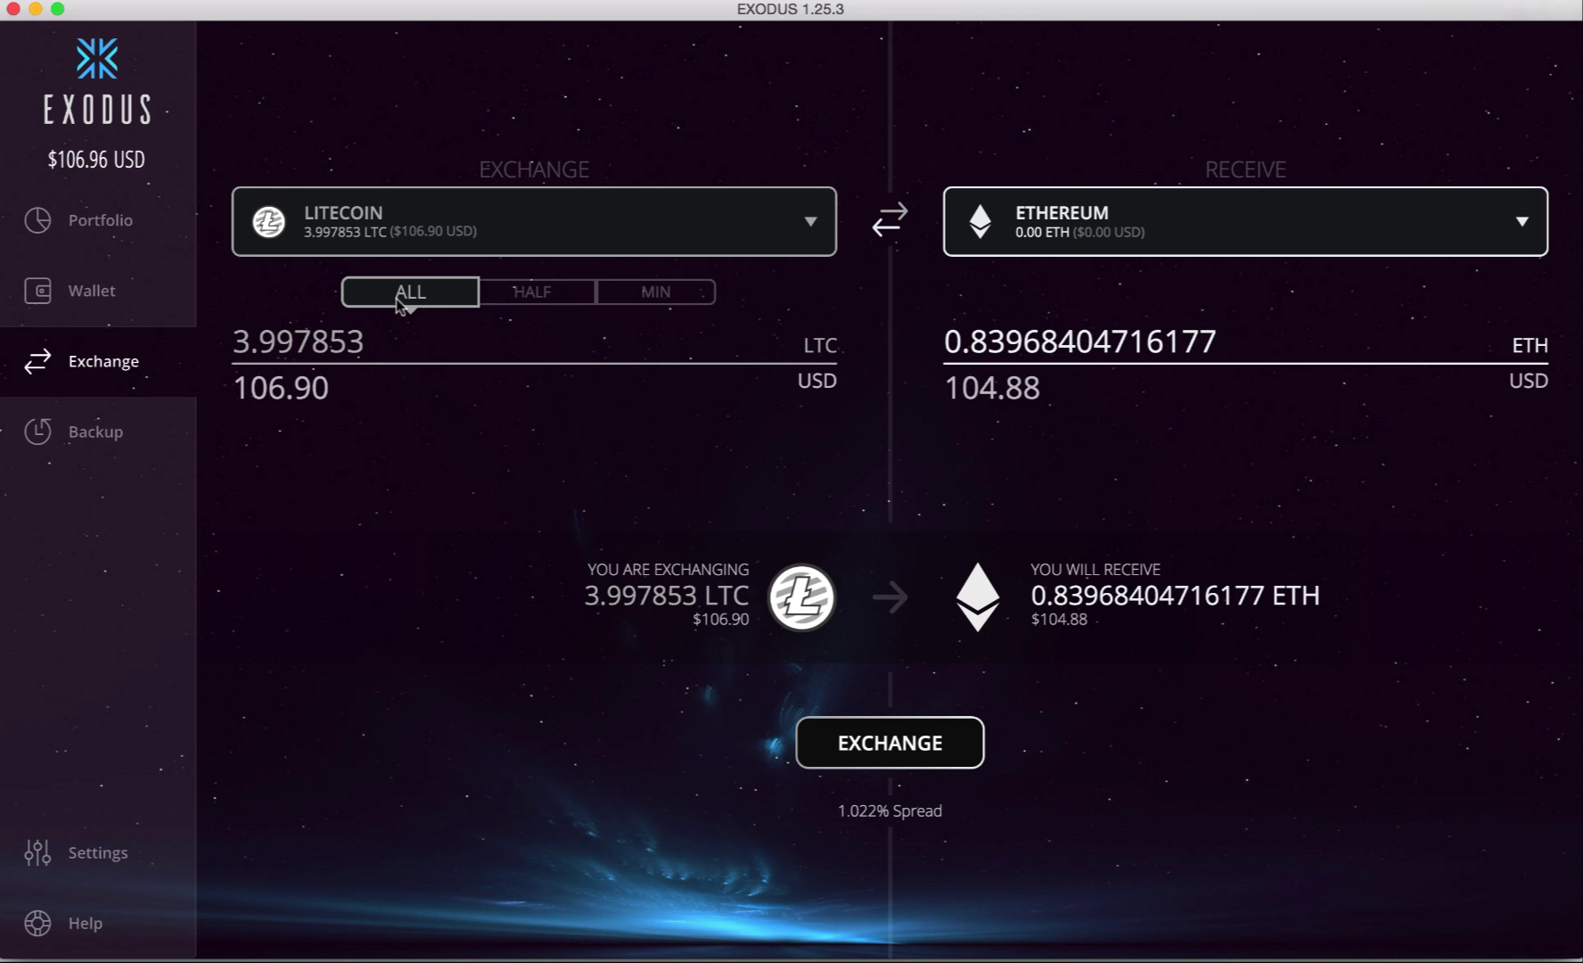
pyautogui.moveTo(373, 343); pyautogui.dragTo(222, 346)
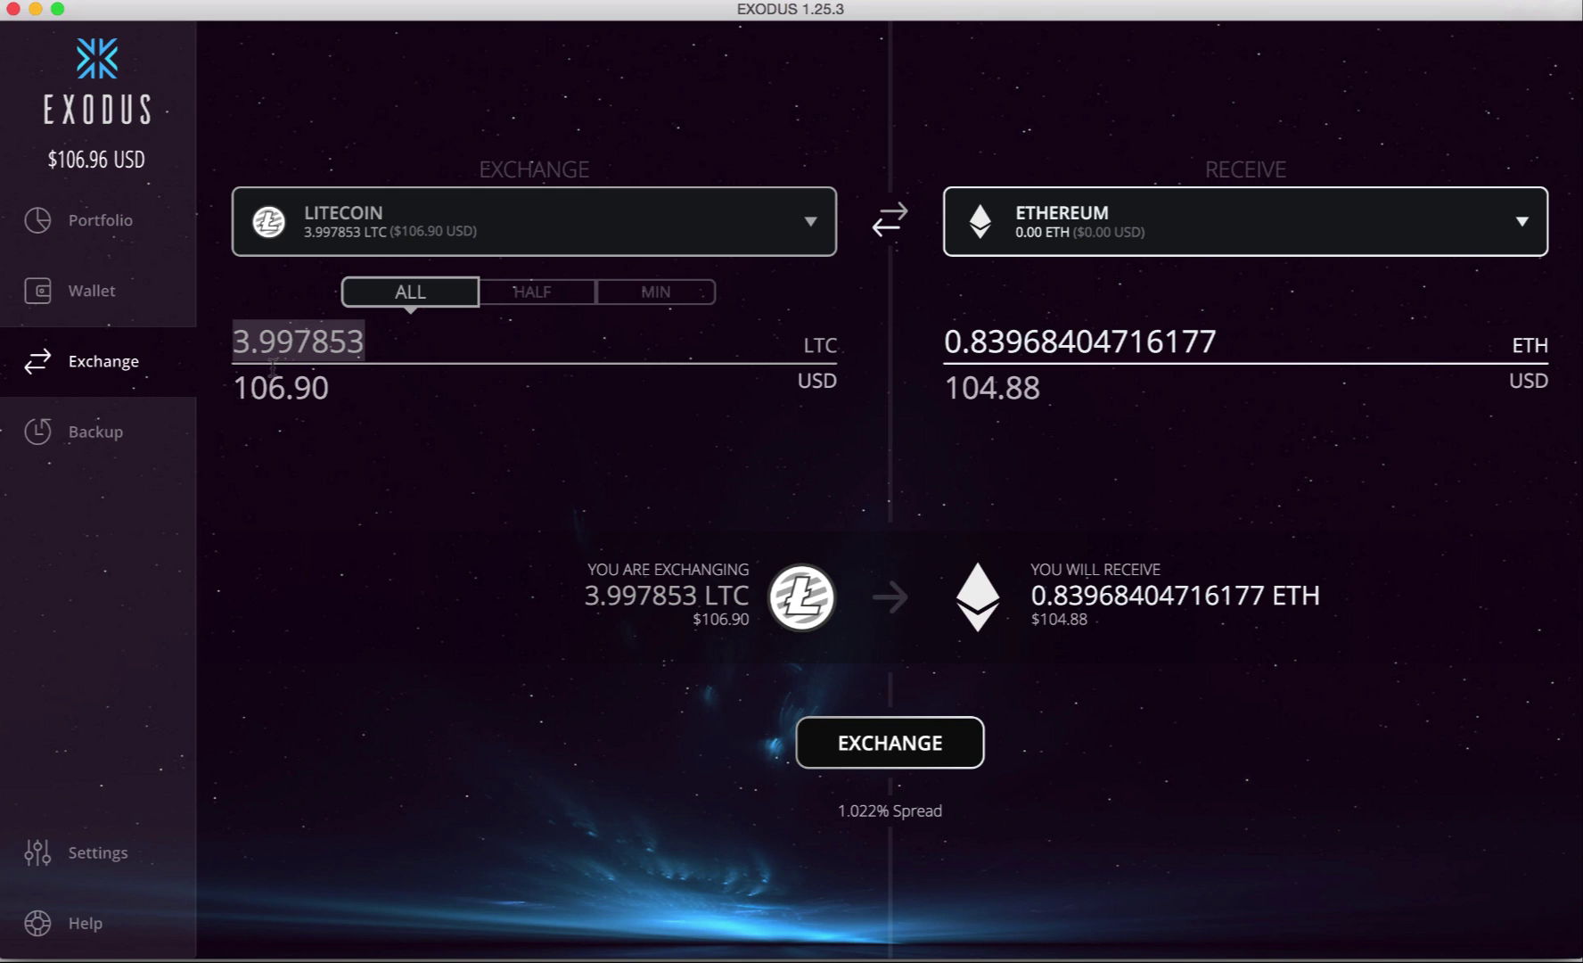
pyautogui.click(357, 392)
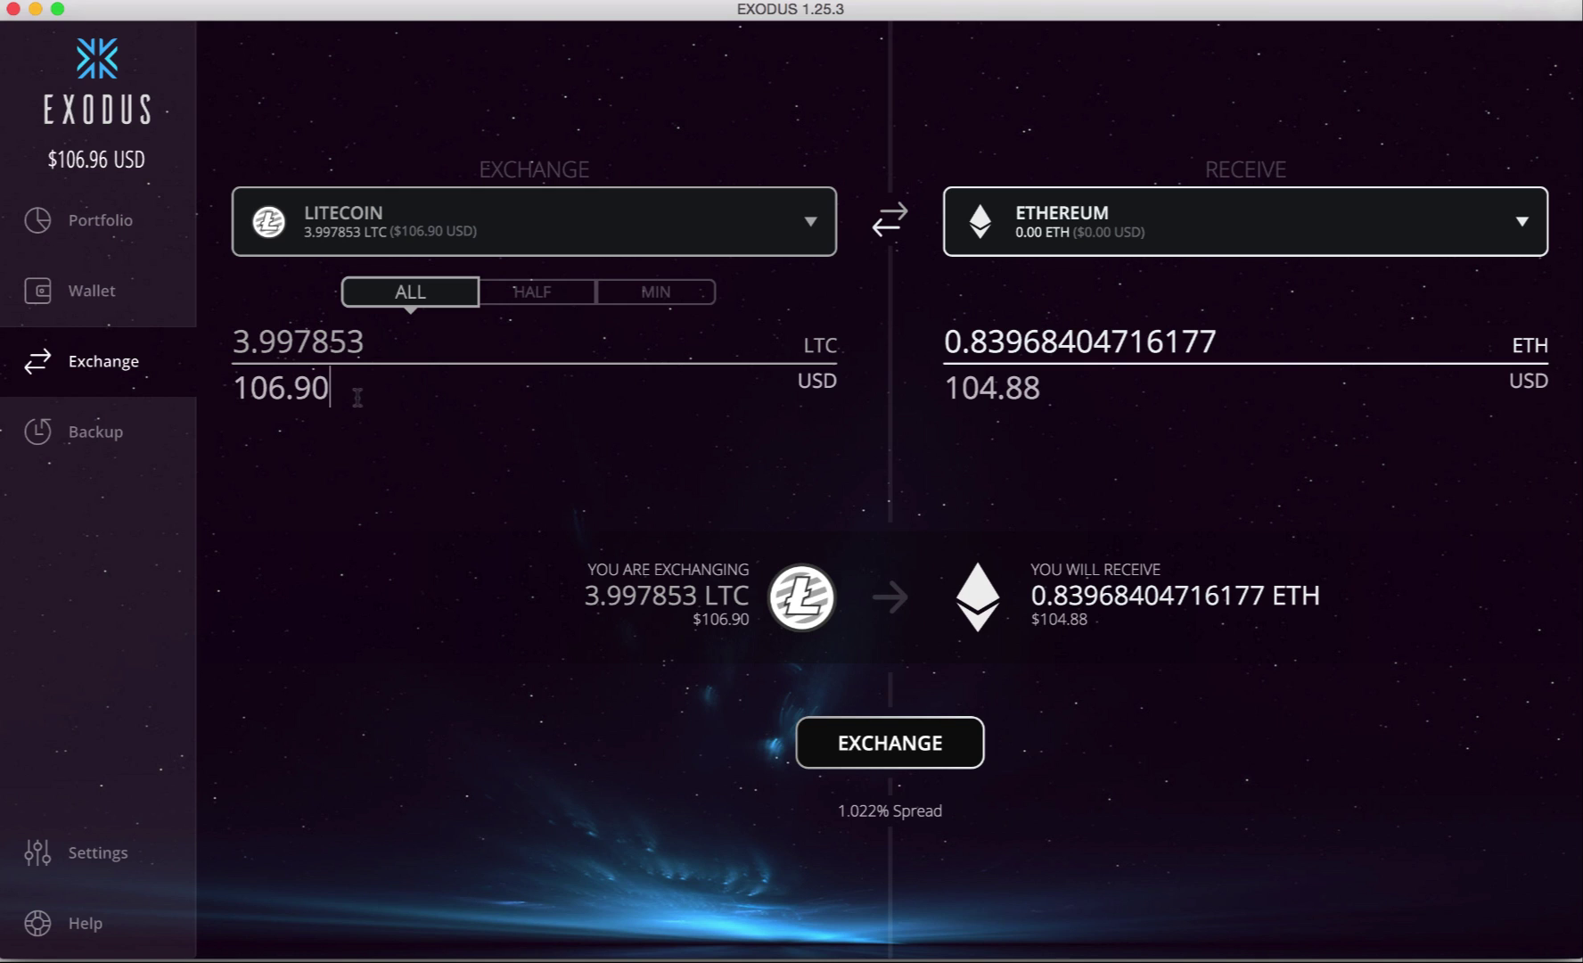
# Step: Set the exchange amount to half of the Litecoin balance, choose Golem as the asset to receive, and start the exchange
pyautogui.click(564, 303)
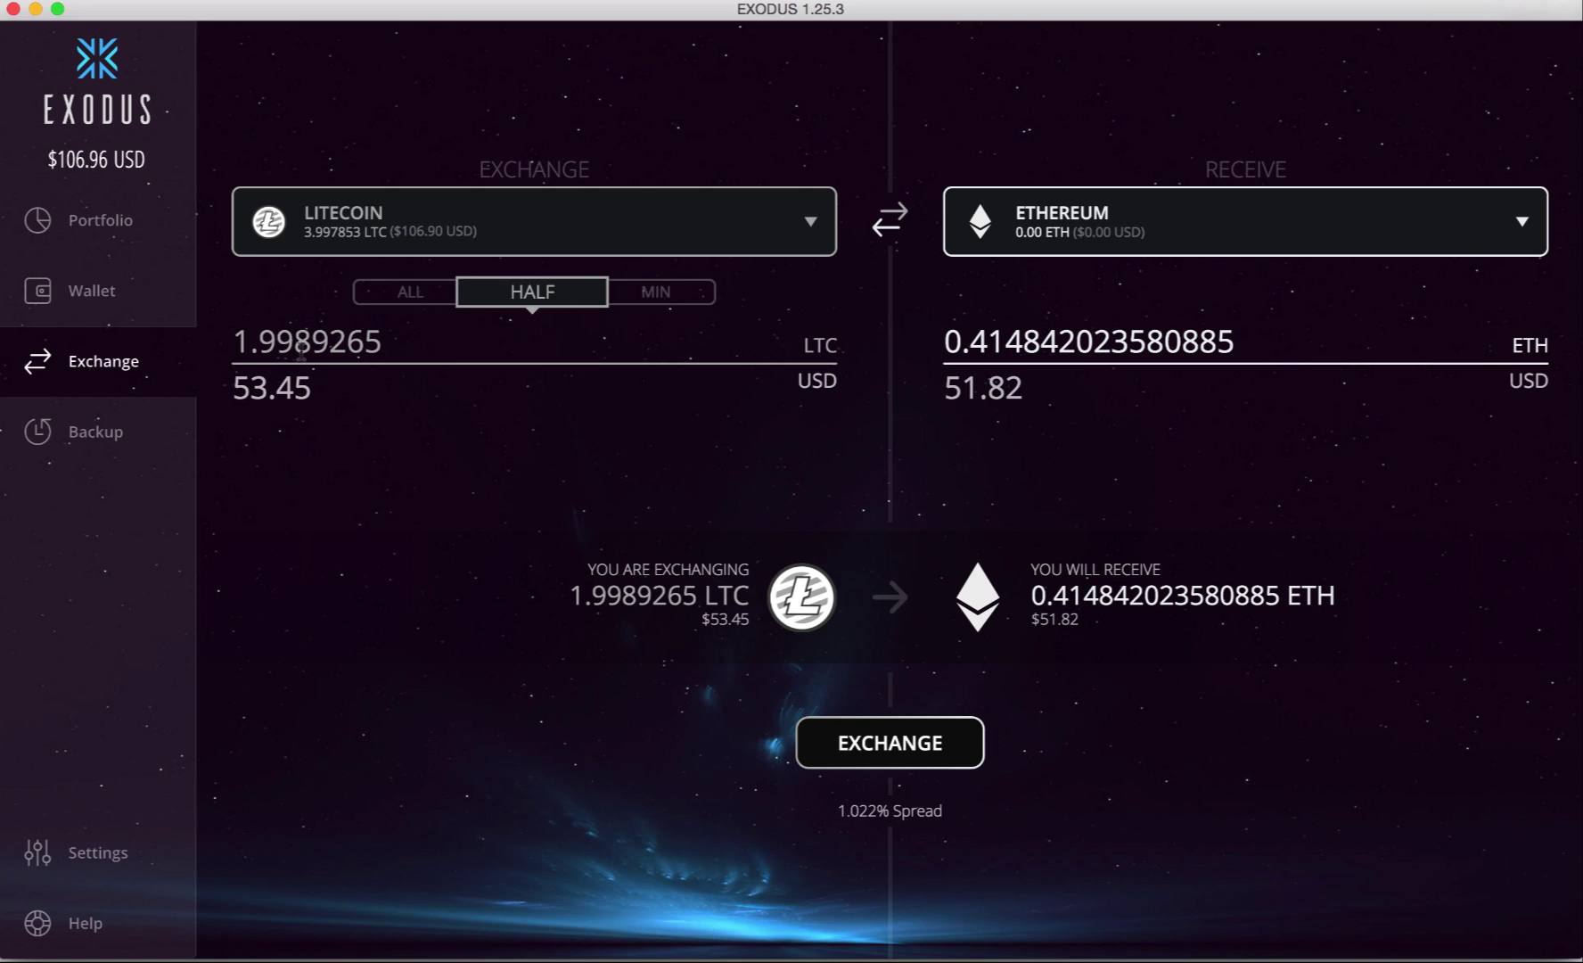
pyautogui.click(1031, 214)
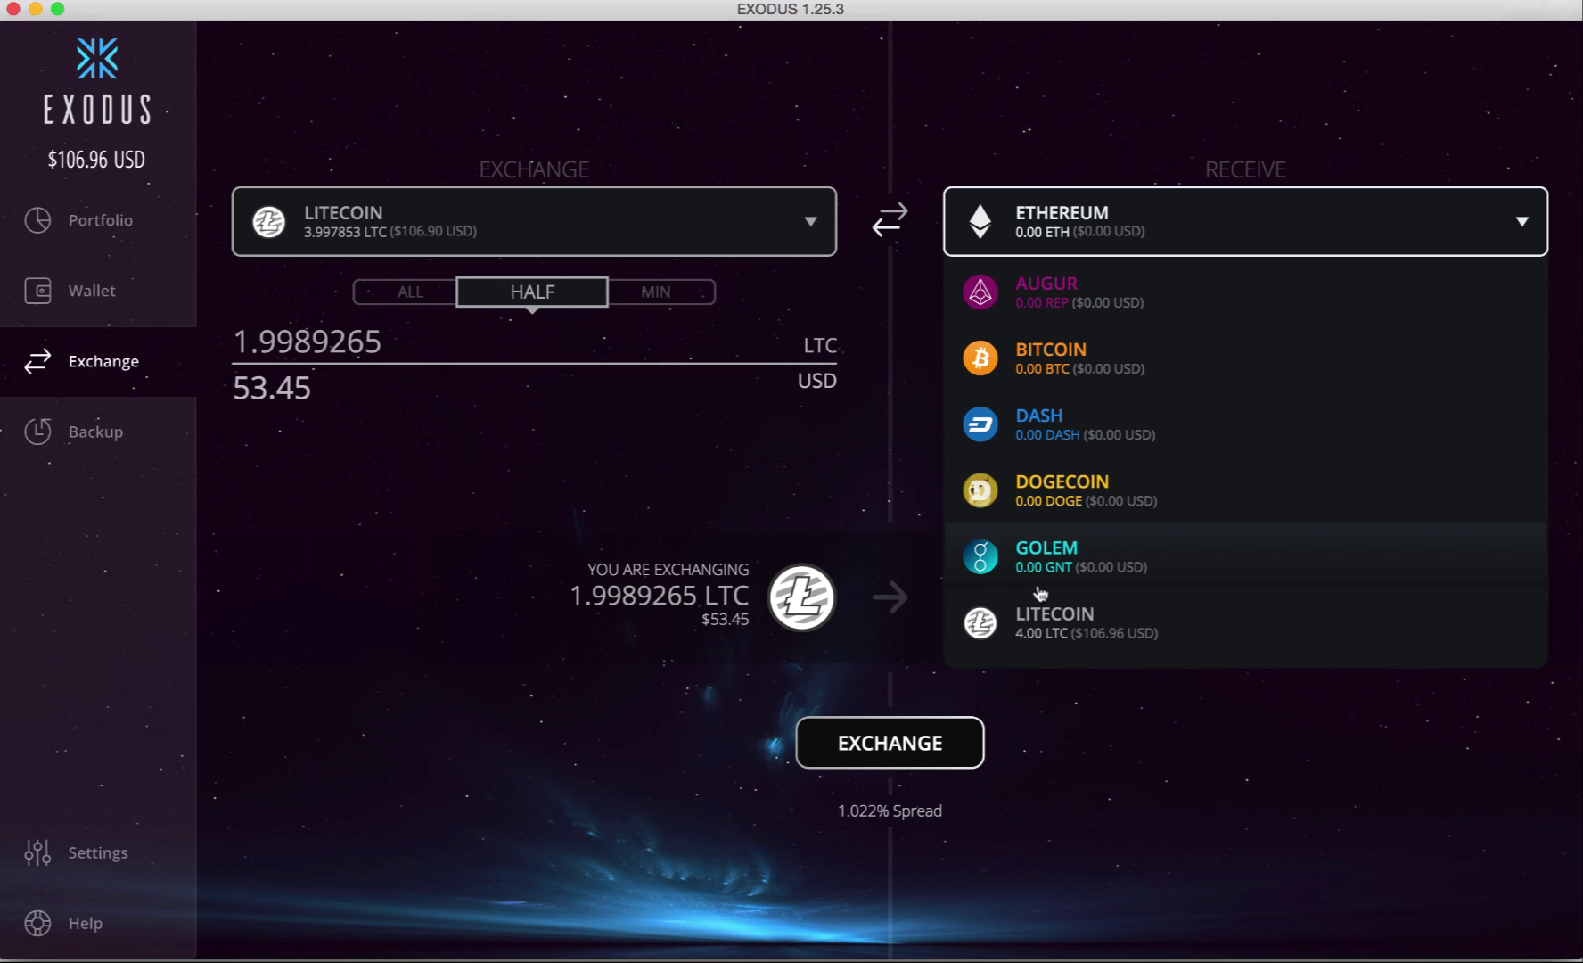
pyautogui.click(984, 572)
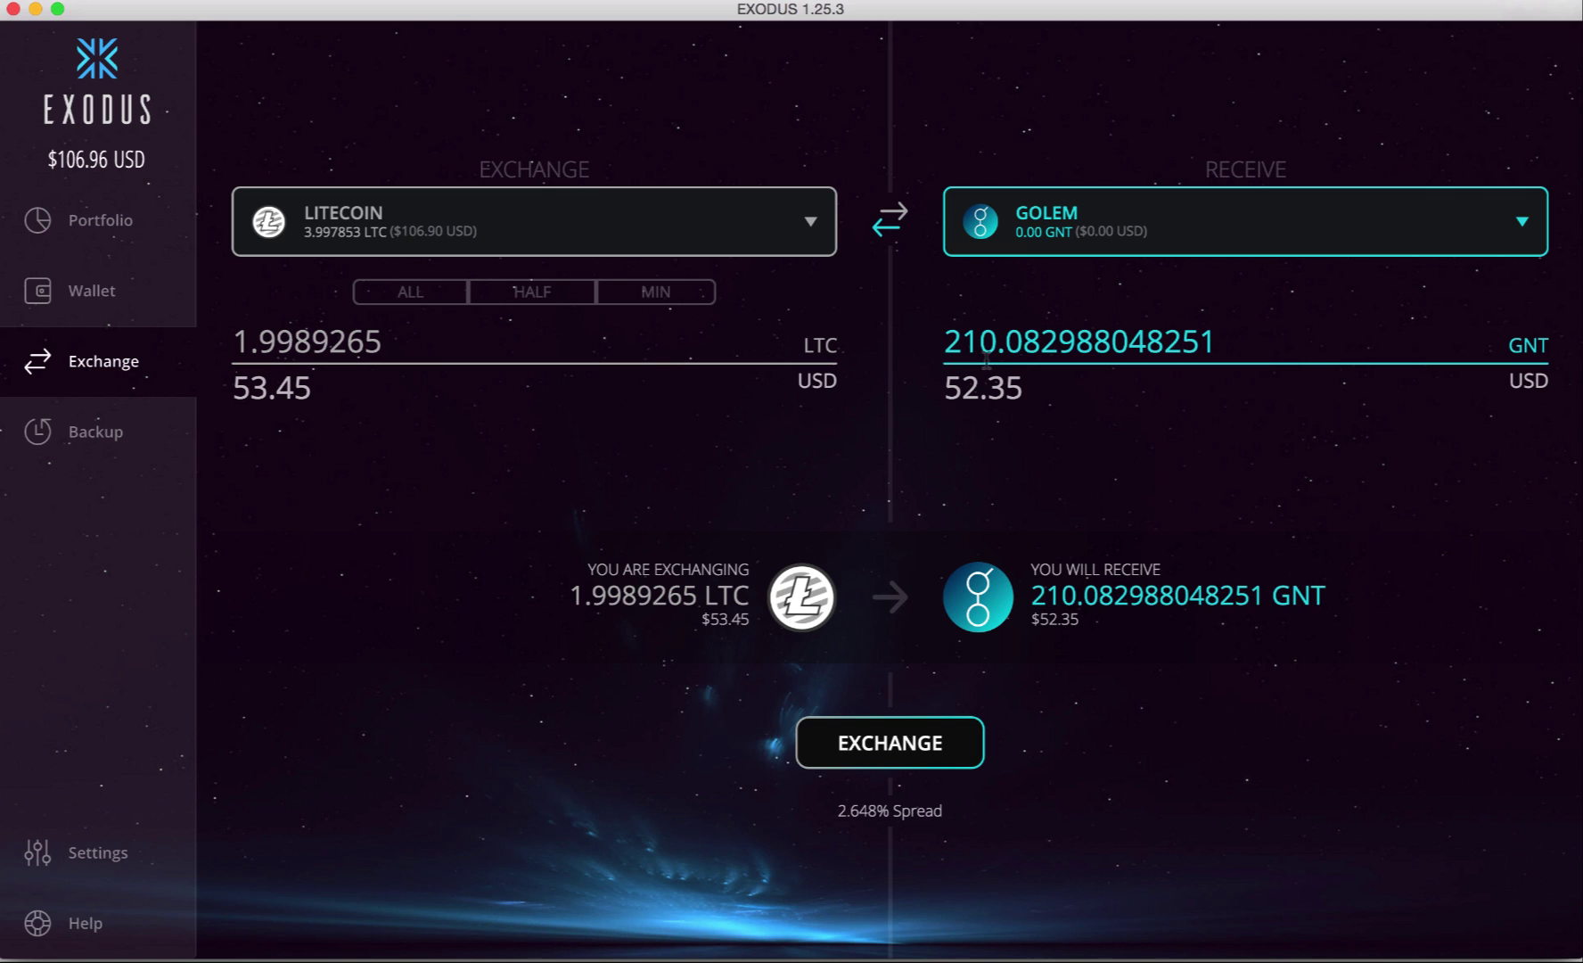
pyautogui.moveTo(1016, 386); pyautogui.dragTo(919, 393)
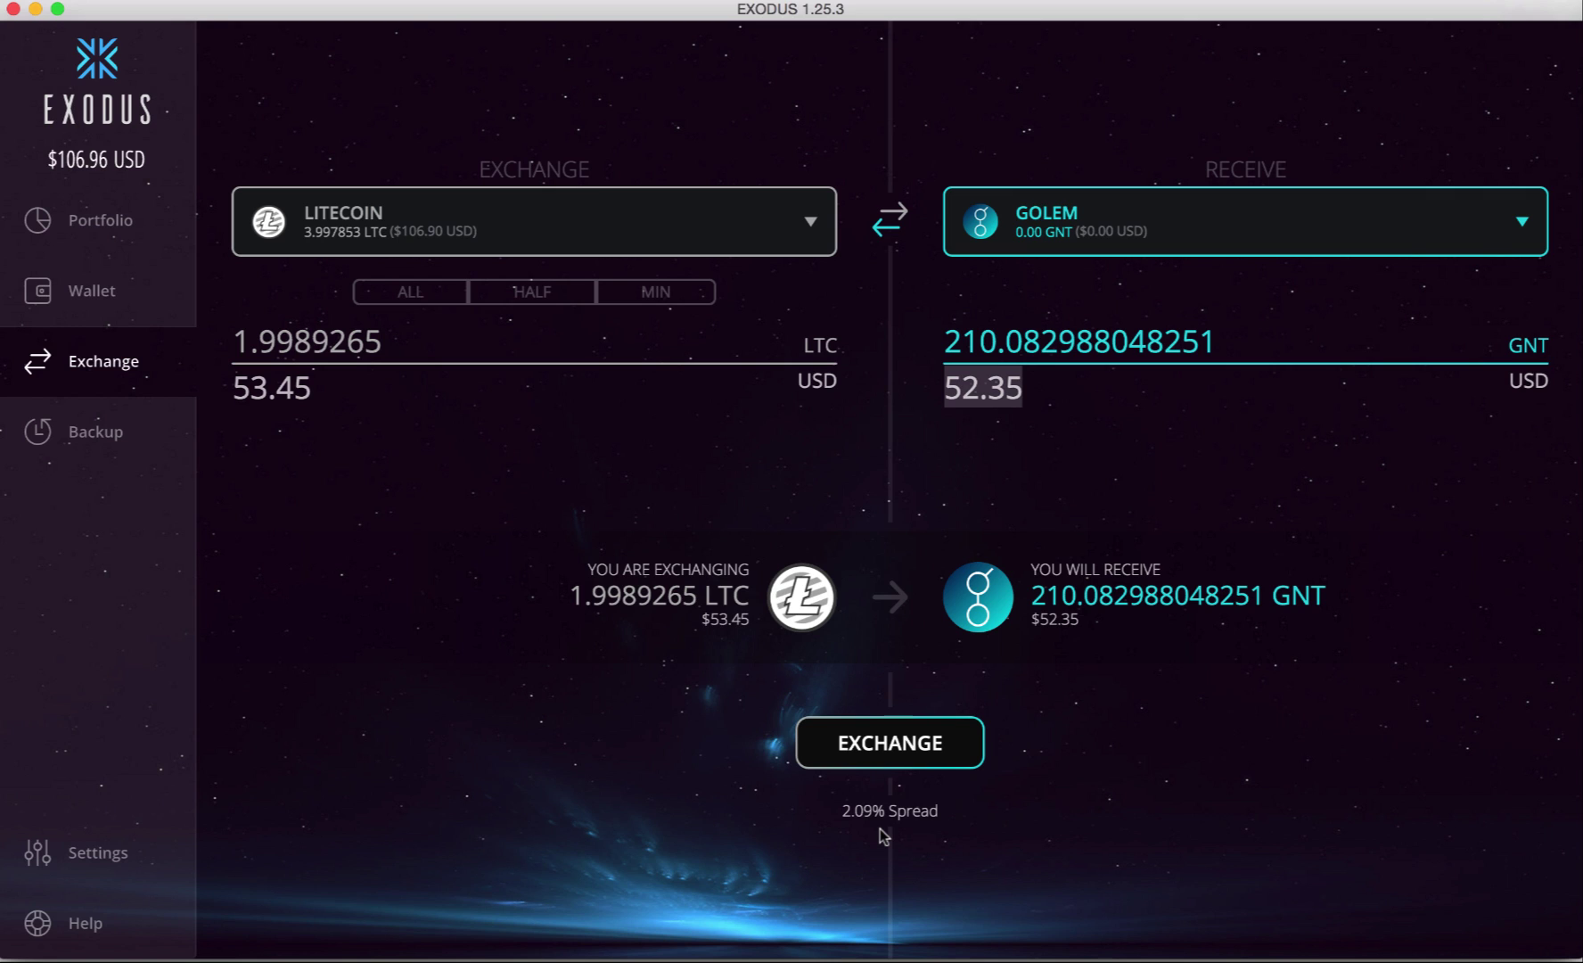
pyautogui.click(891, 742)
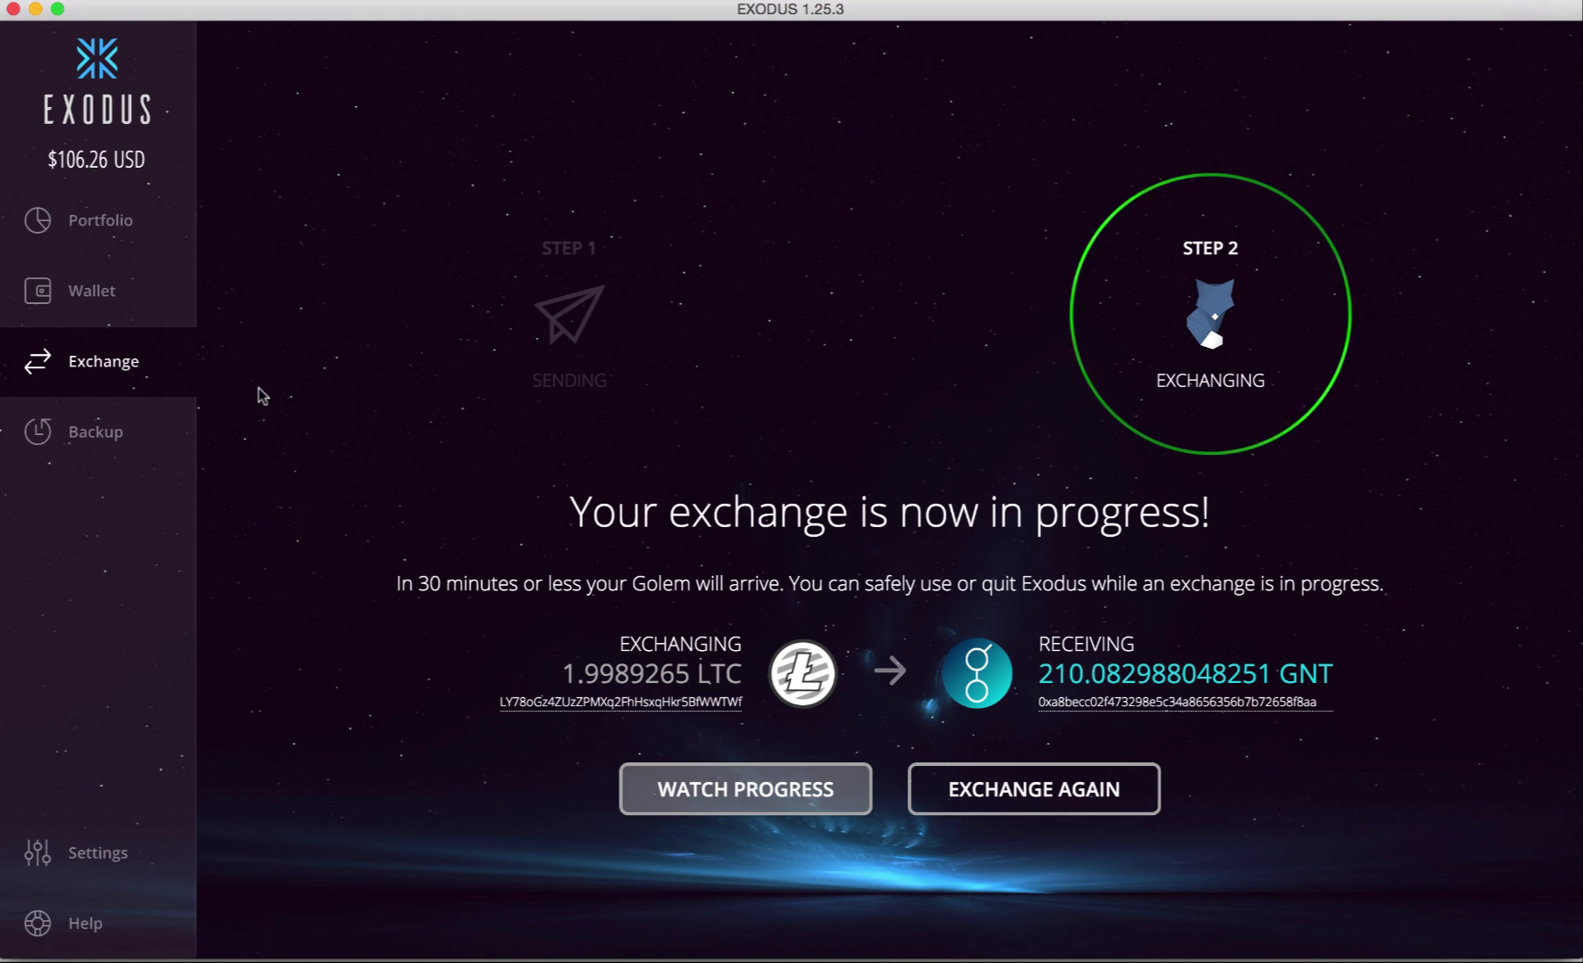
# Step: Check the portfolio breakdown after the exchange, and review the transactions in the Golem and Litecoin wallets
pyautogui.click(106, 228)
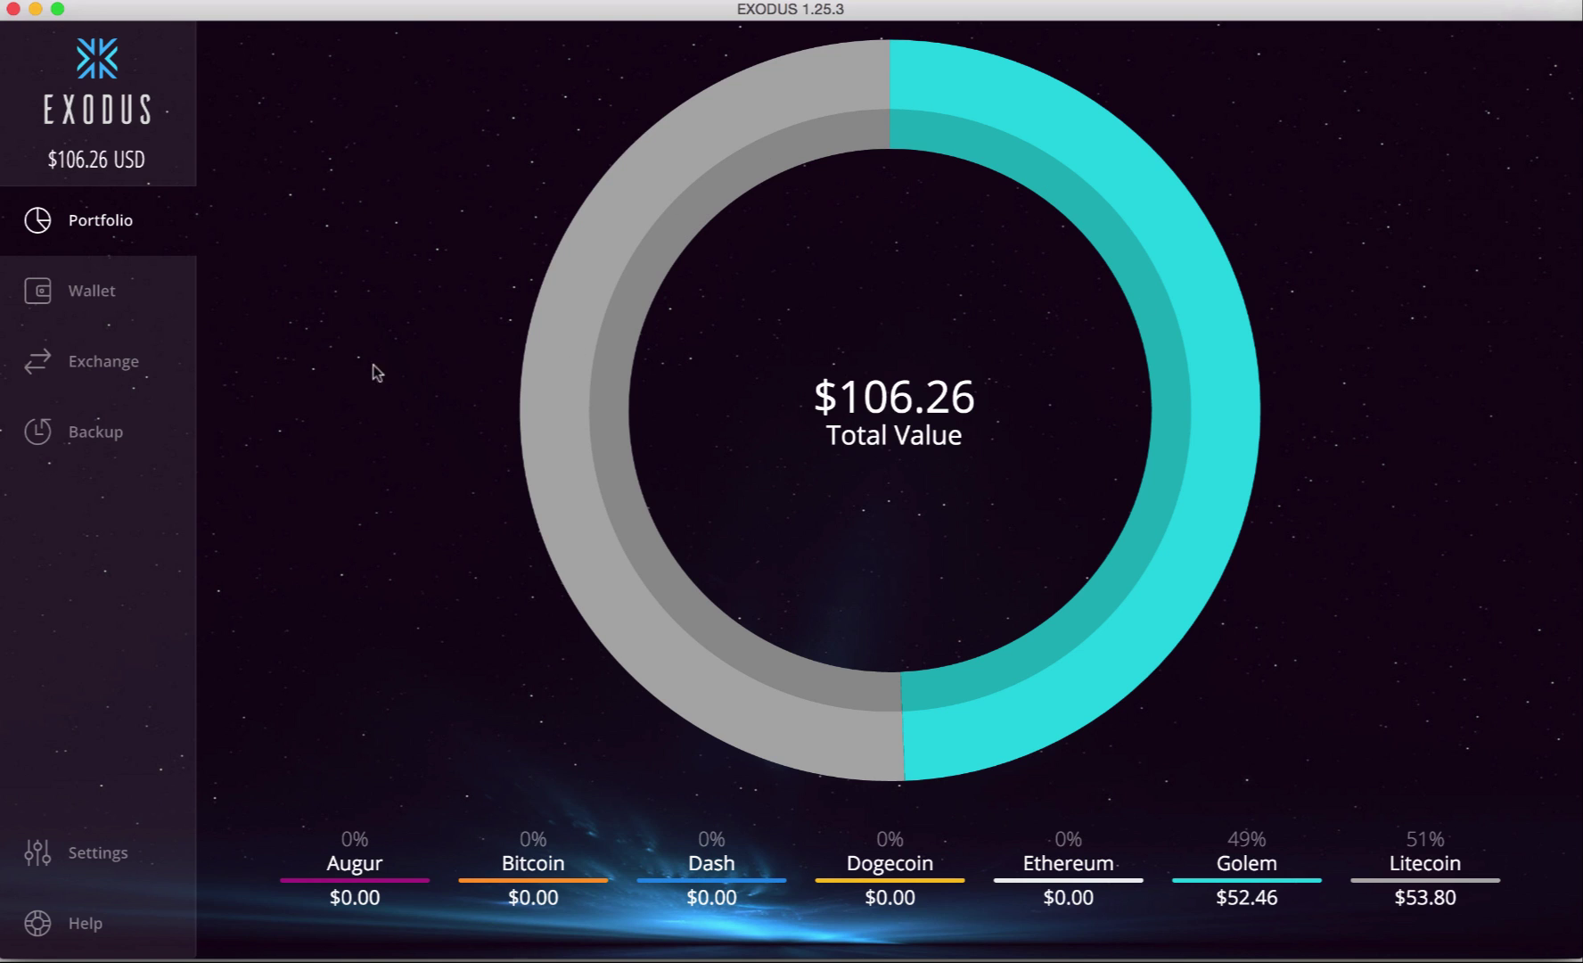
pyautogui.click(88, 297)
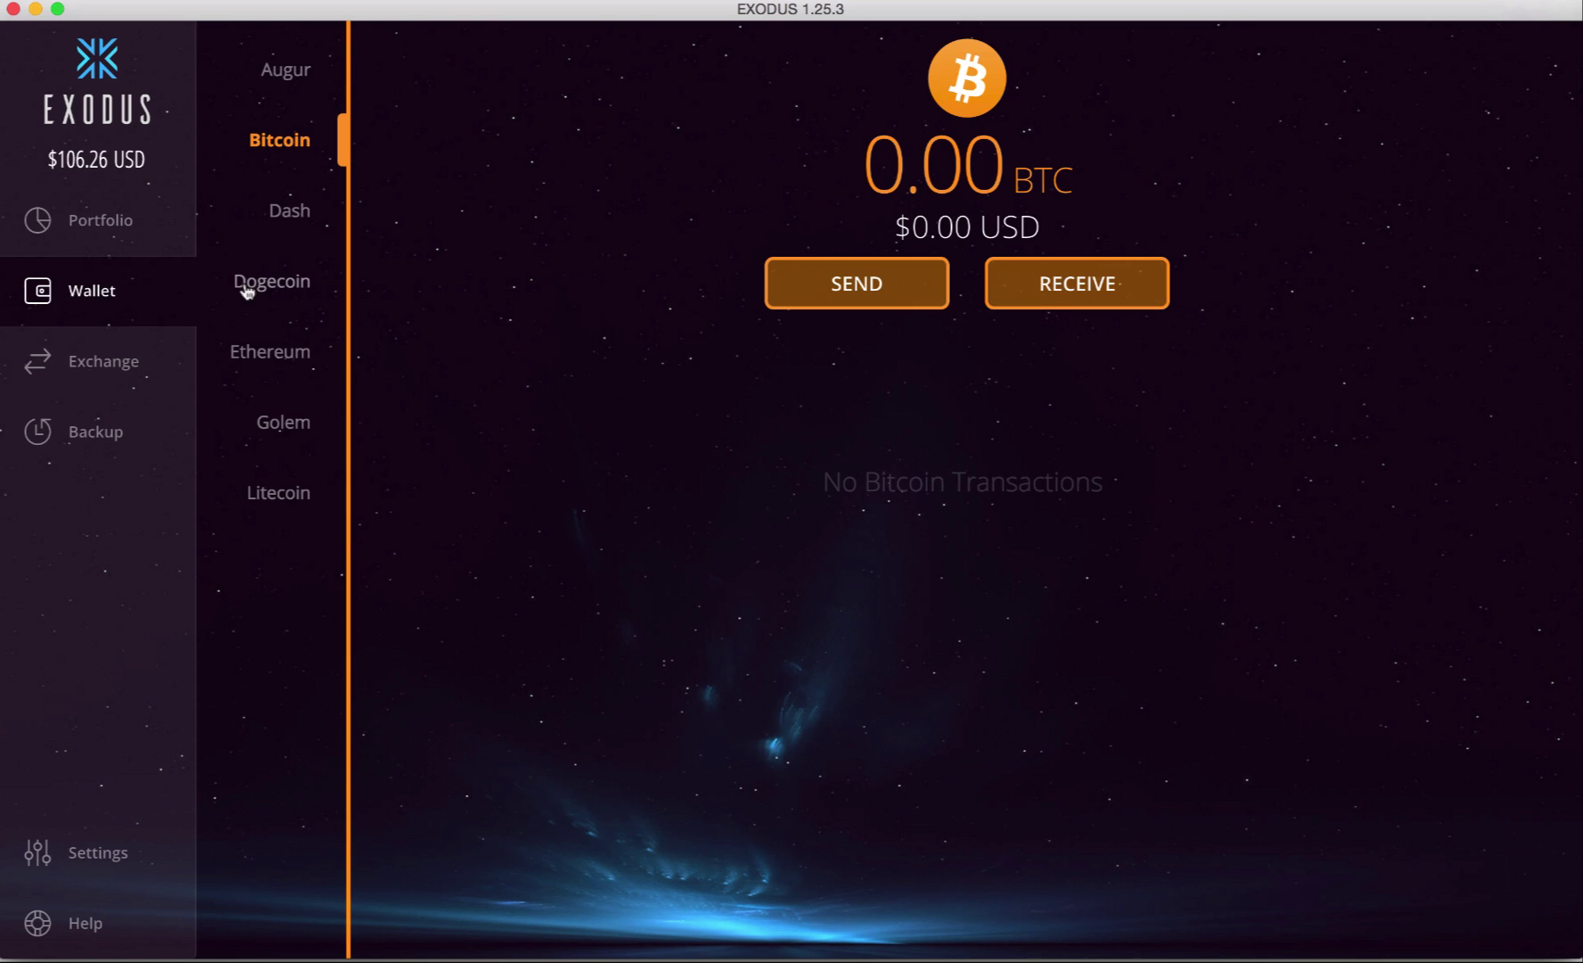
pyautogui.click(290, 427)
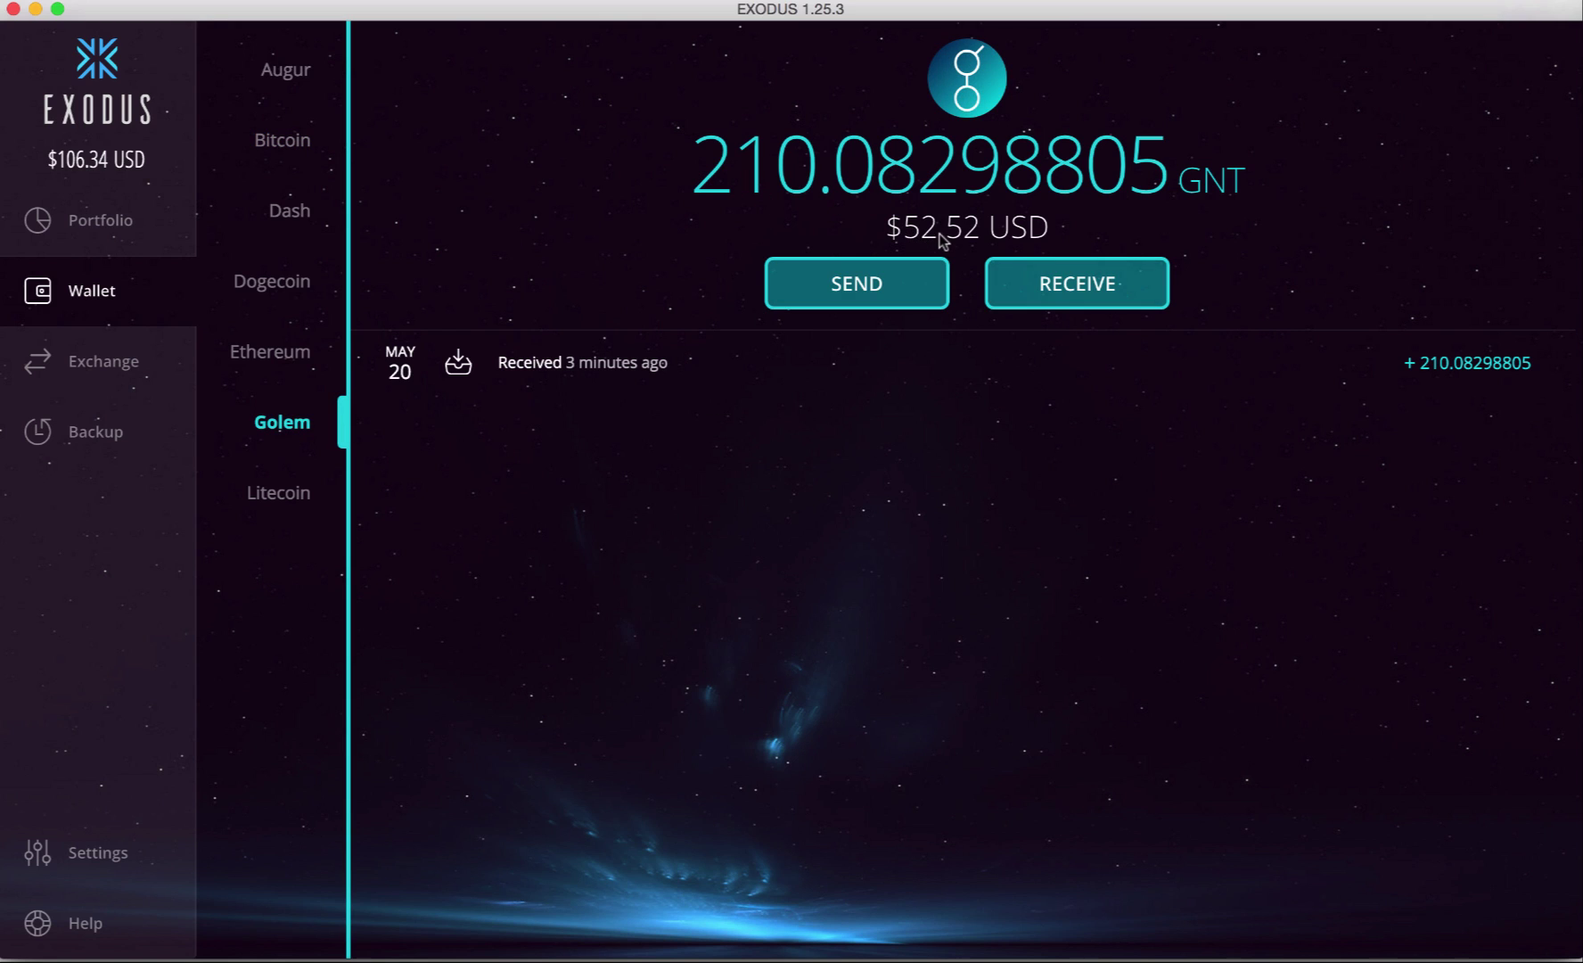
pyautogui.click(303, 504)
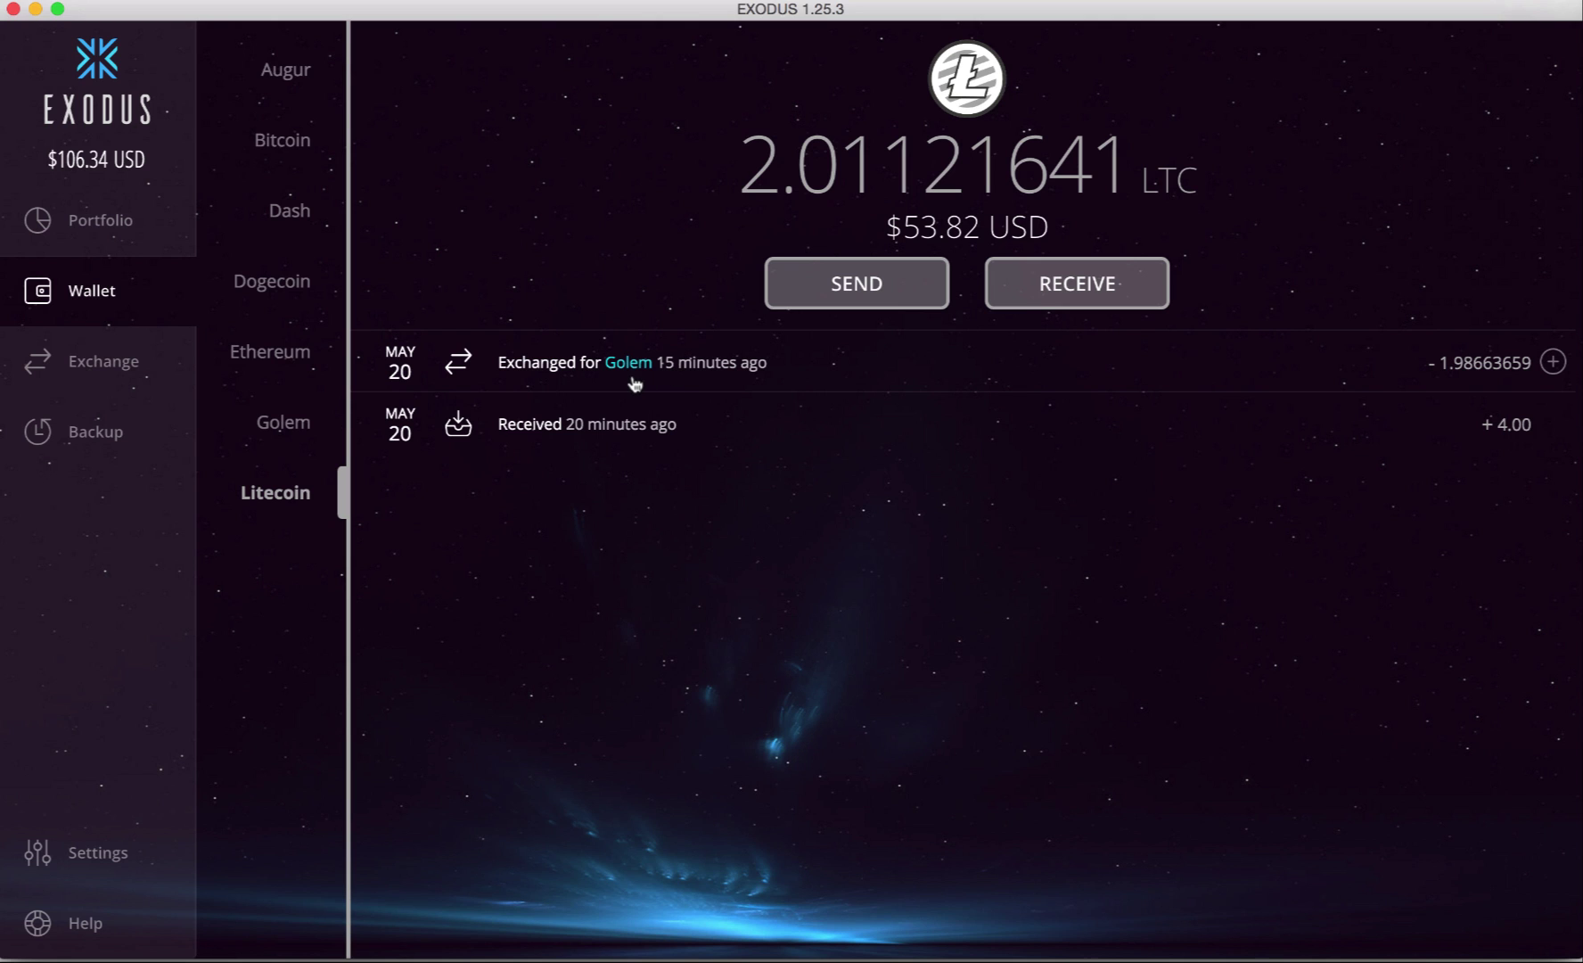
# Step: Set up another exchange with Golem as the asset to exchange and Augur as the asset to receive
pyautogui.click(74, 368)
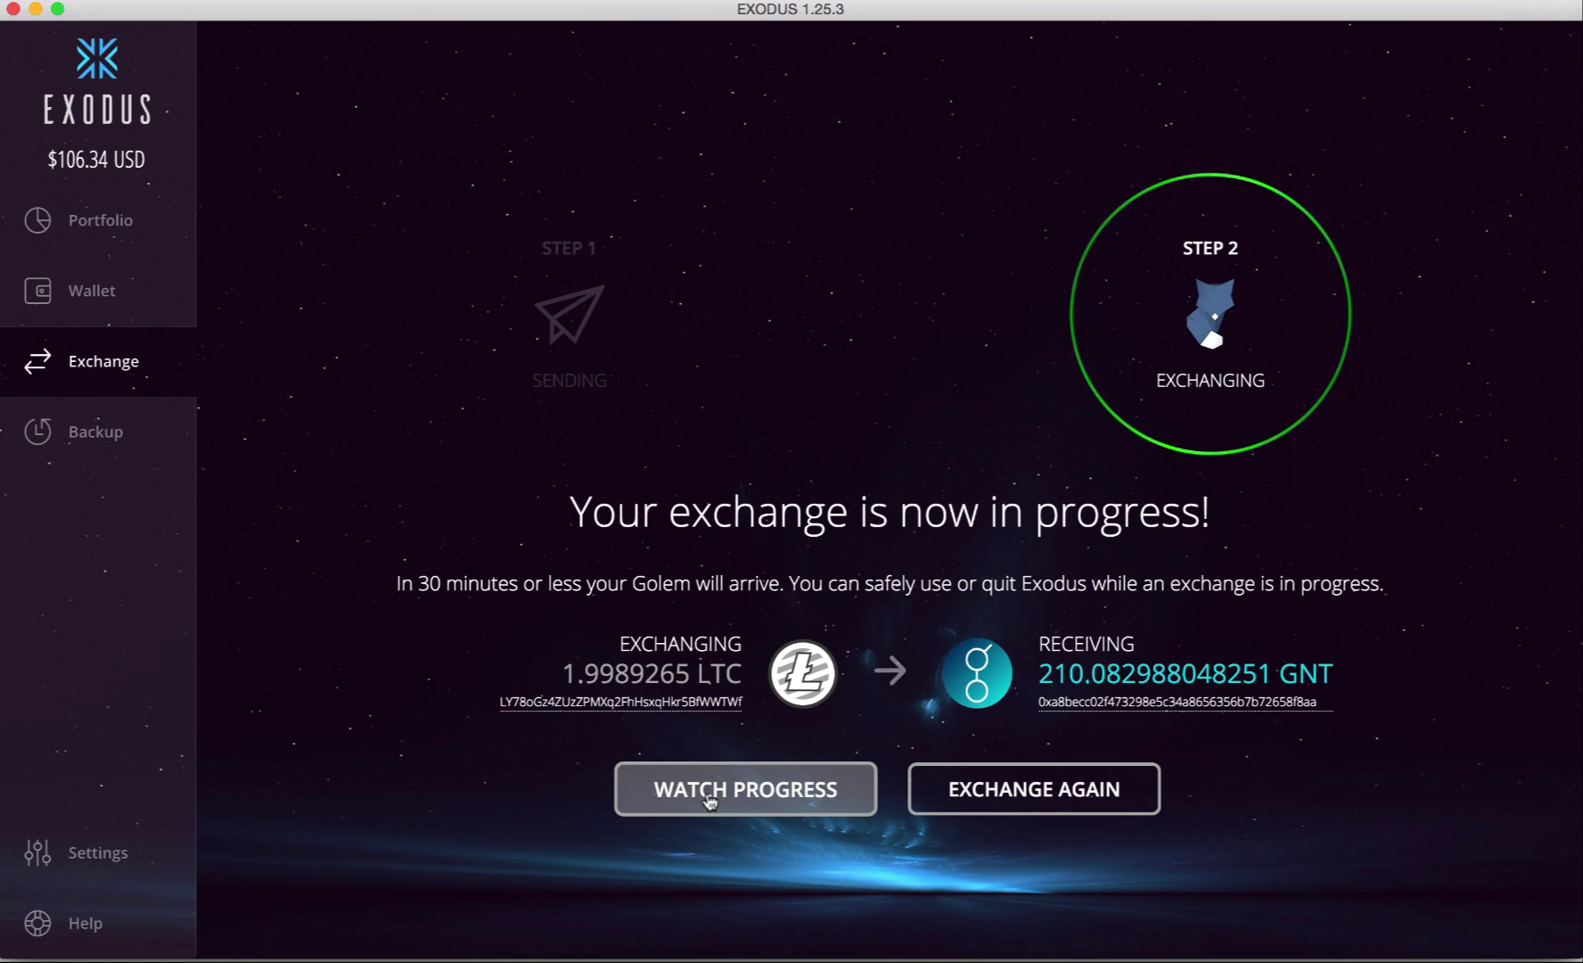
pyautogui.click(1010, 788)
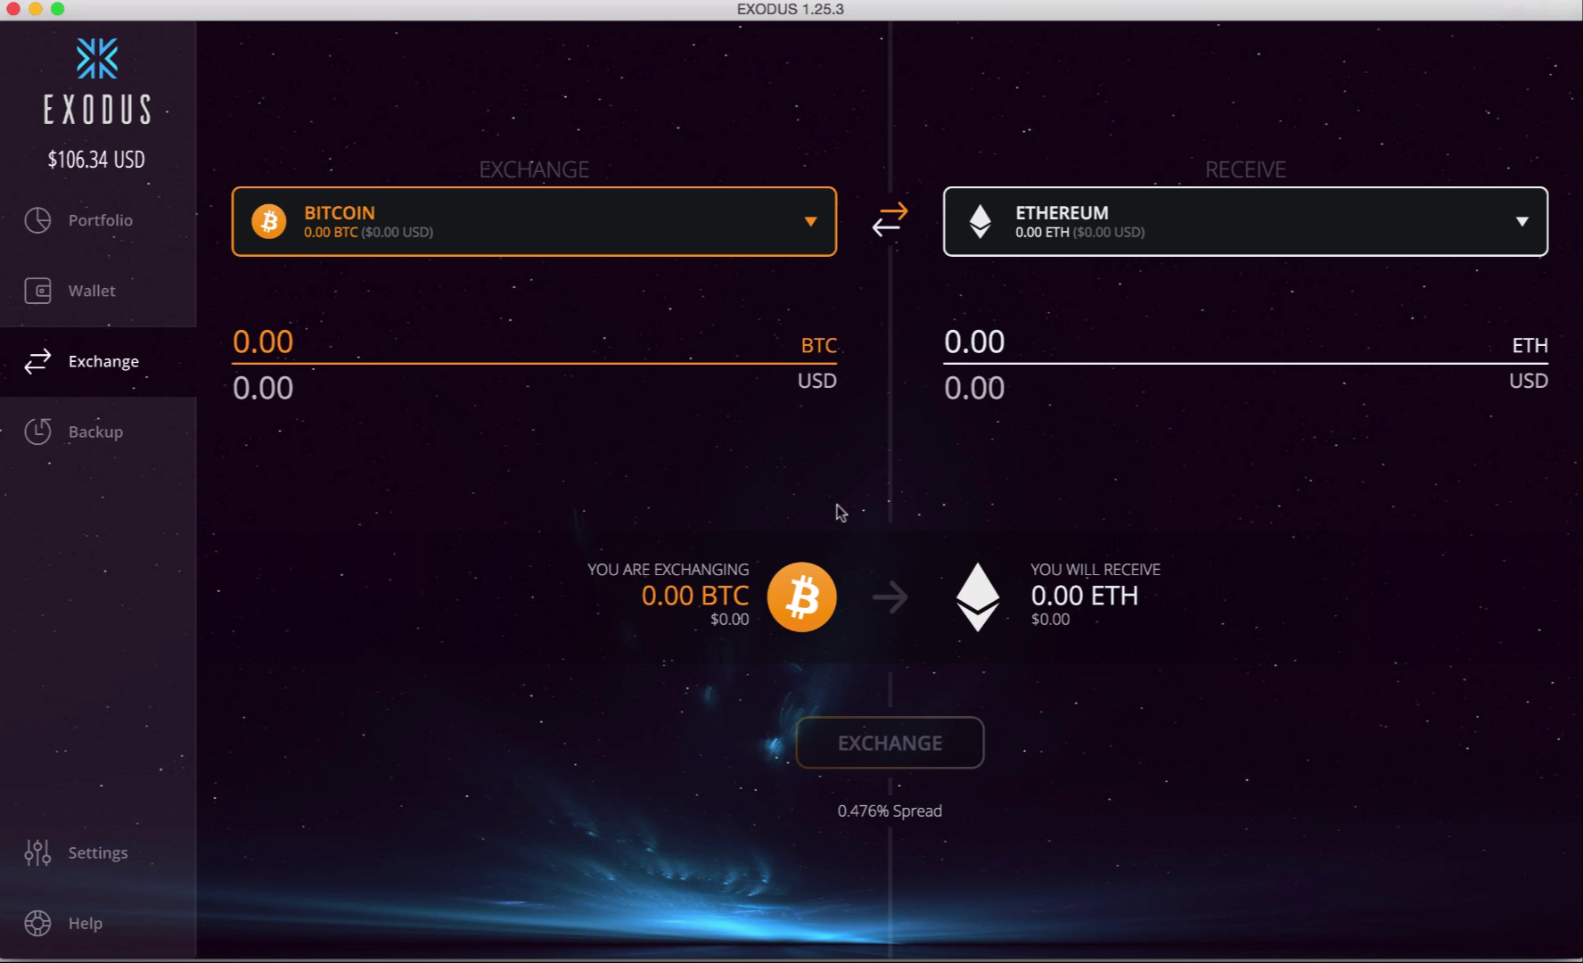
pyautogui.click(811, 232)
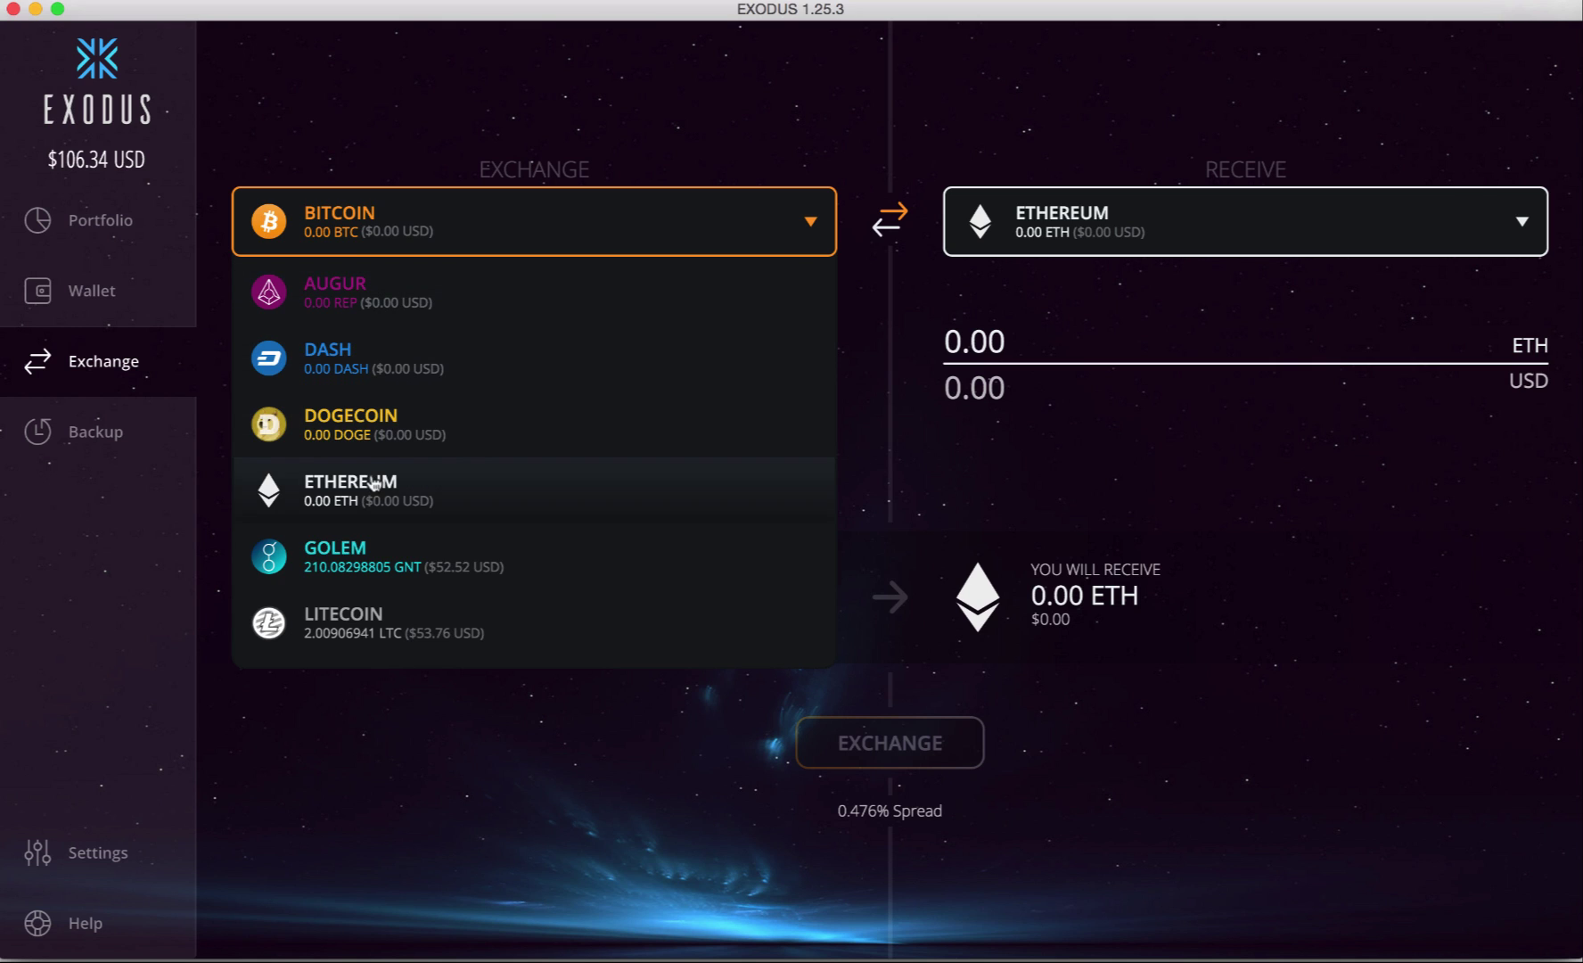
pyautogui.click(369, 563)
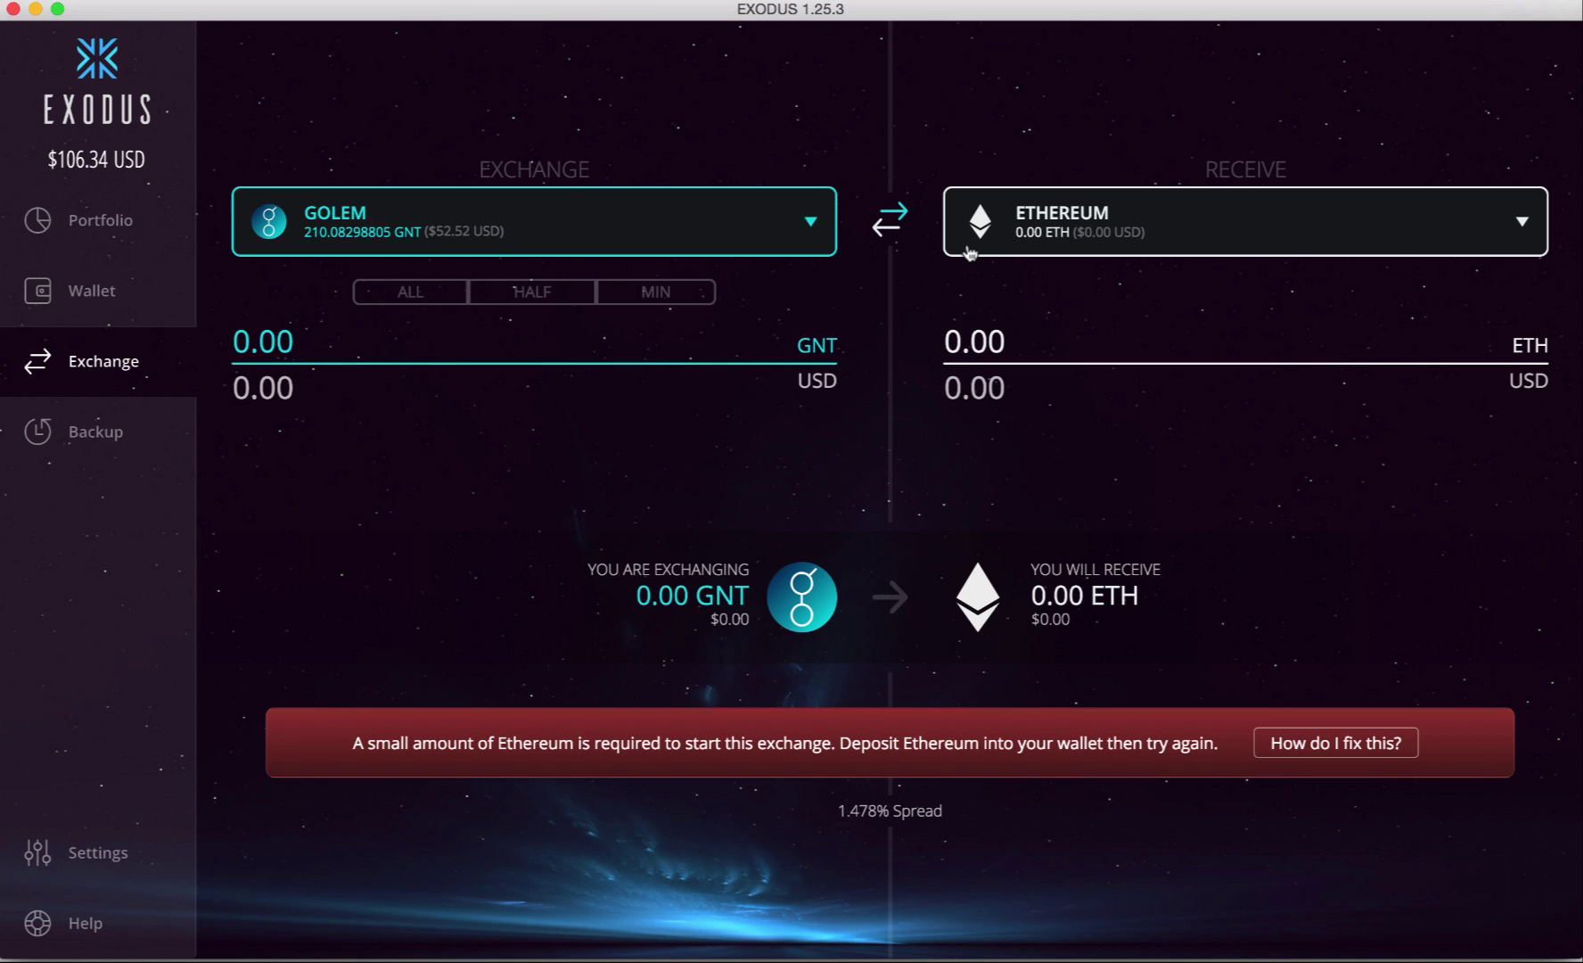
pyautogui.click(979, 247)
pyautogui.click(1015, 306)
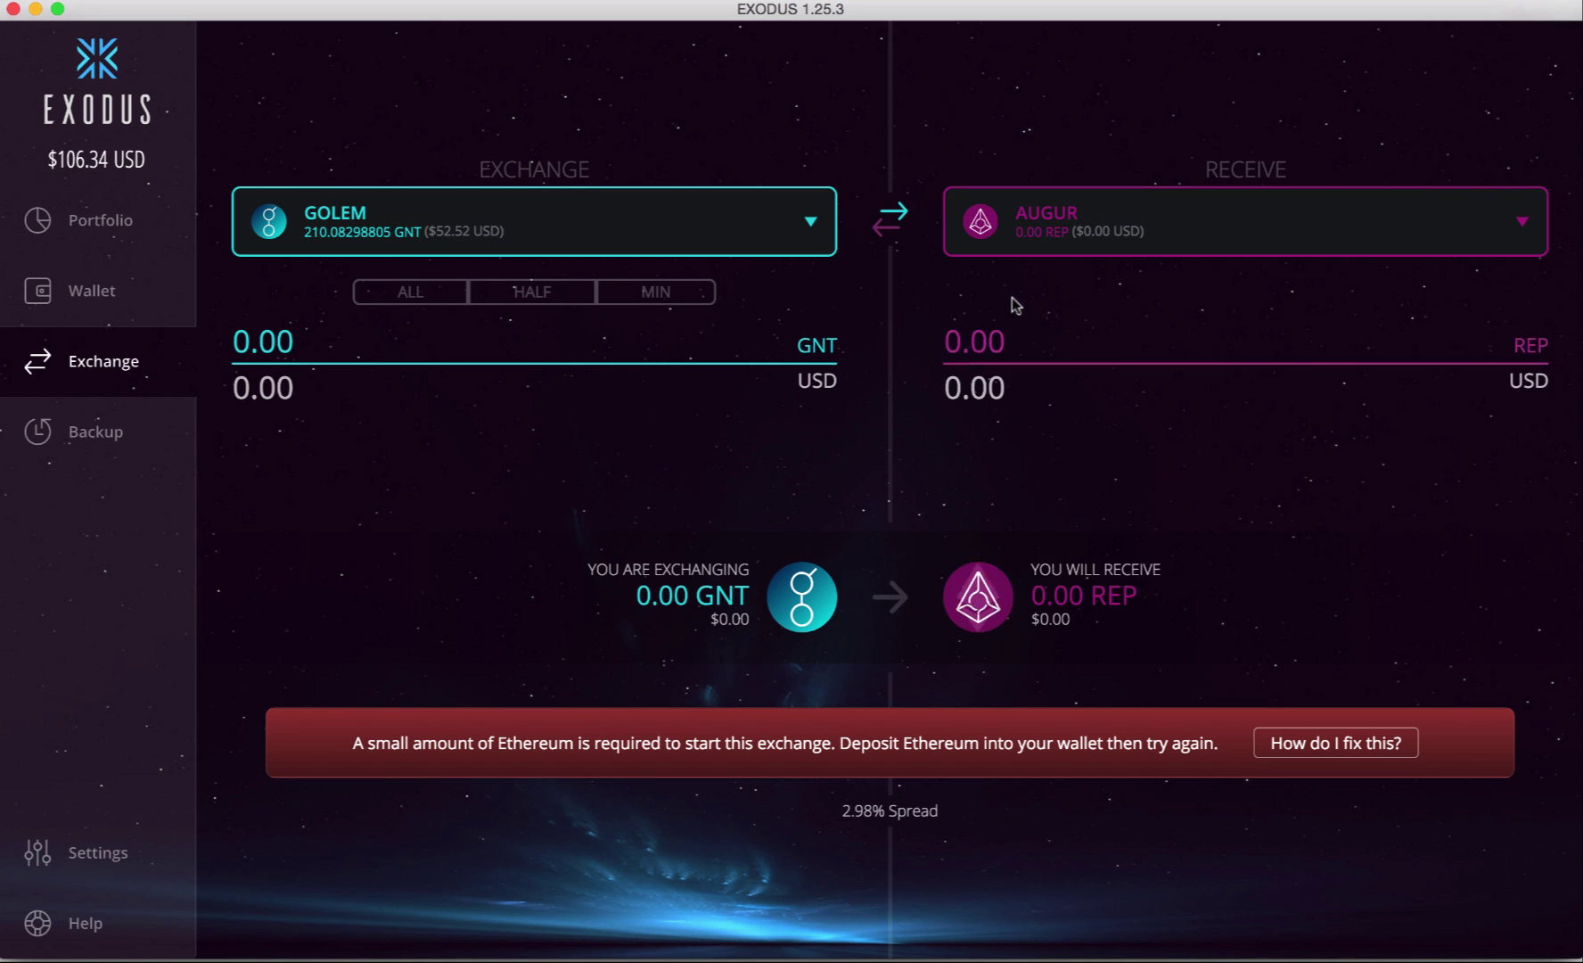
# Step: Change the exchange pair to Ethereum for Dash, and leave the form for the portfolio overview without exchanging
pyautogui.click(1005, 229)
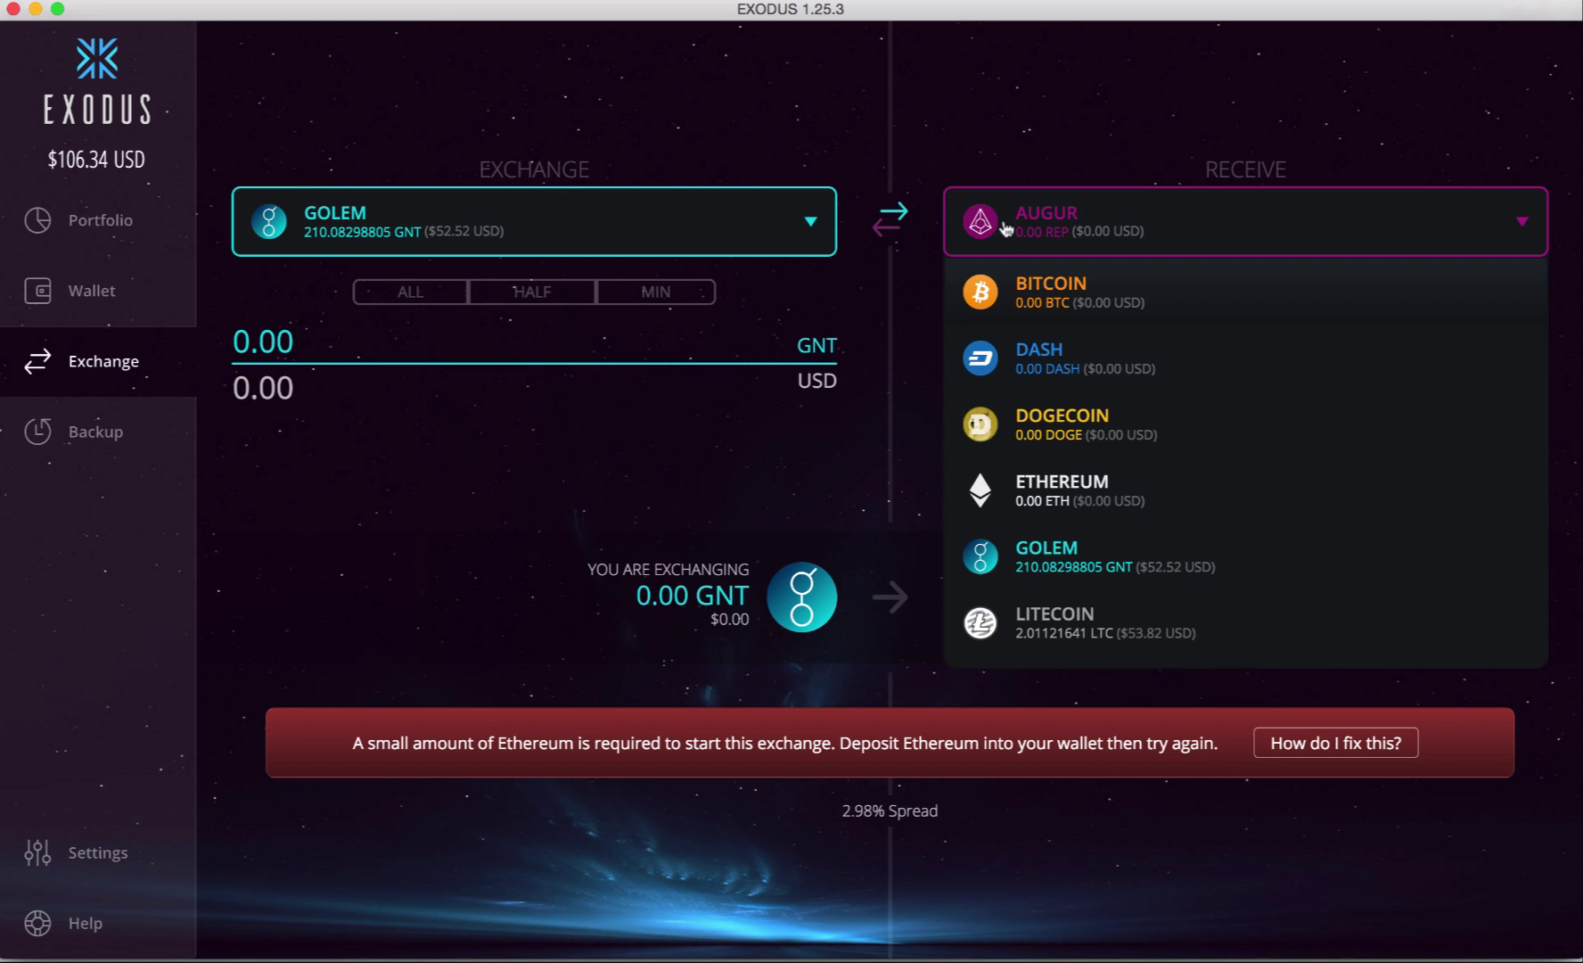
pyautogui.click(751, 233)
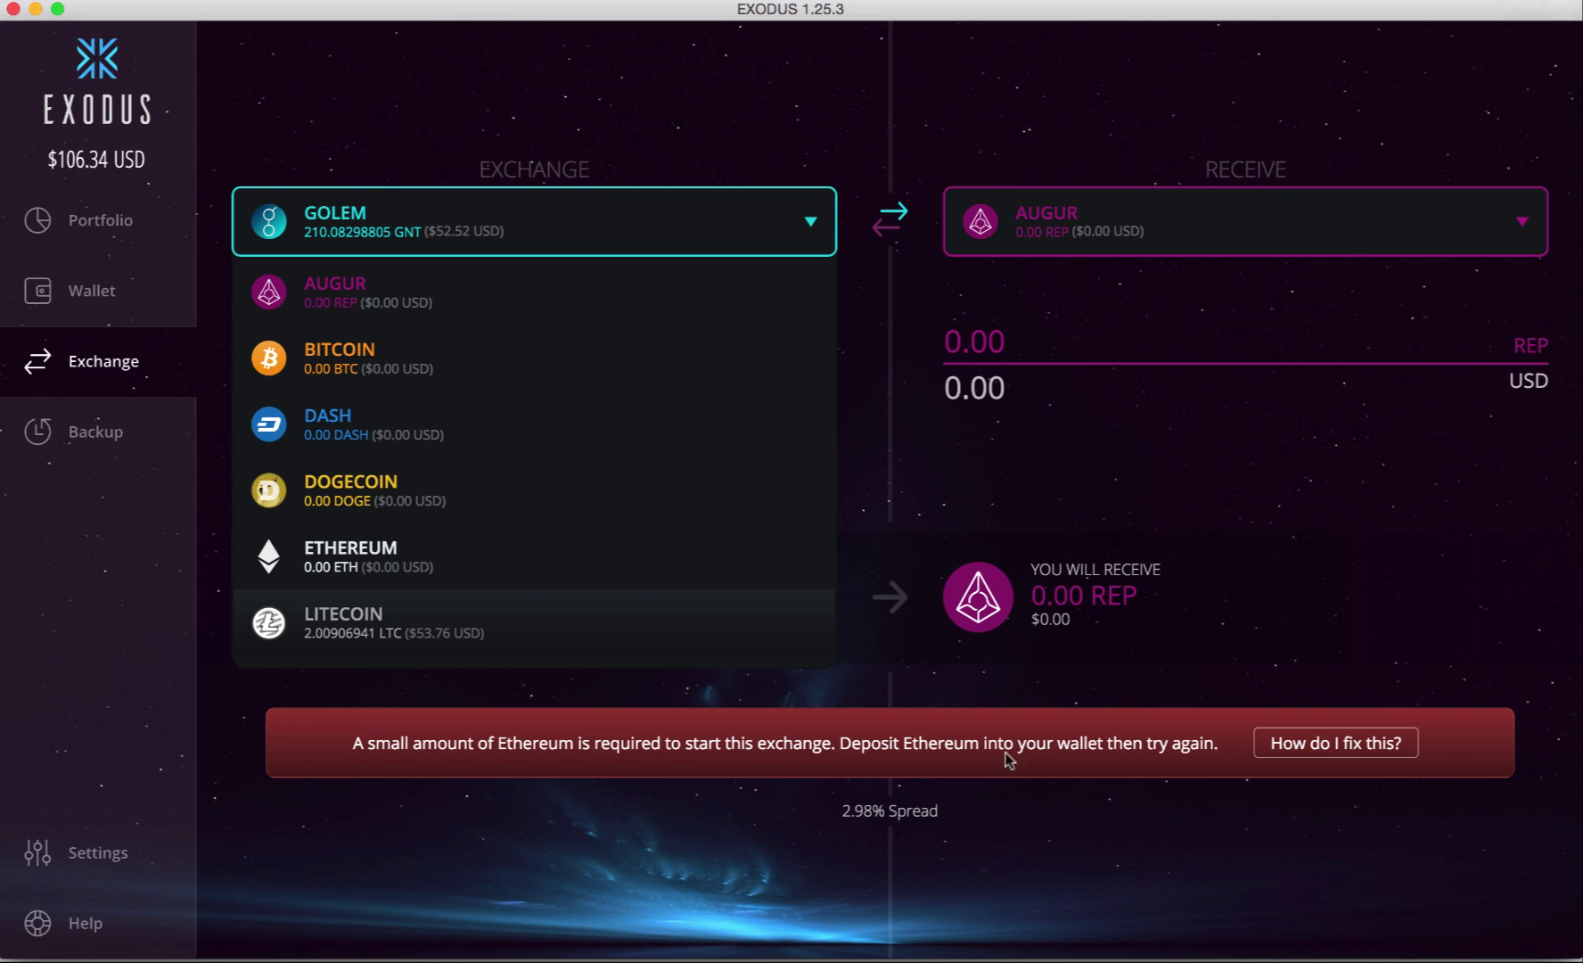
pyautogui.click(415, 570)
pyautogui.click(1059, 242)
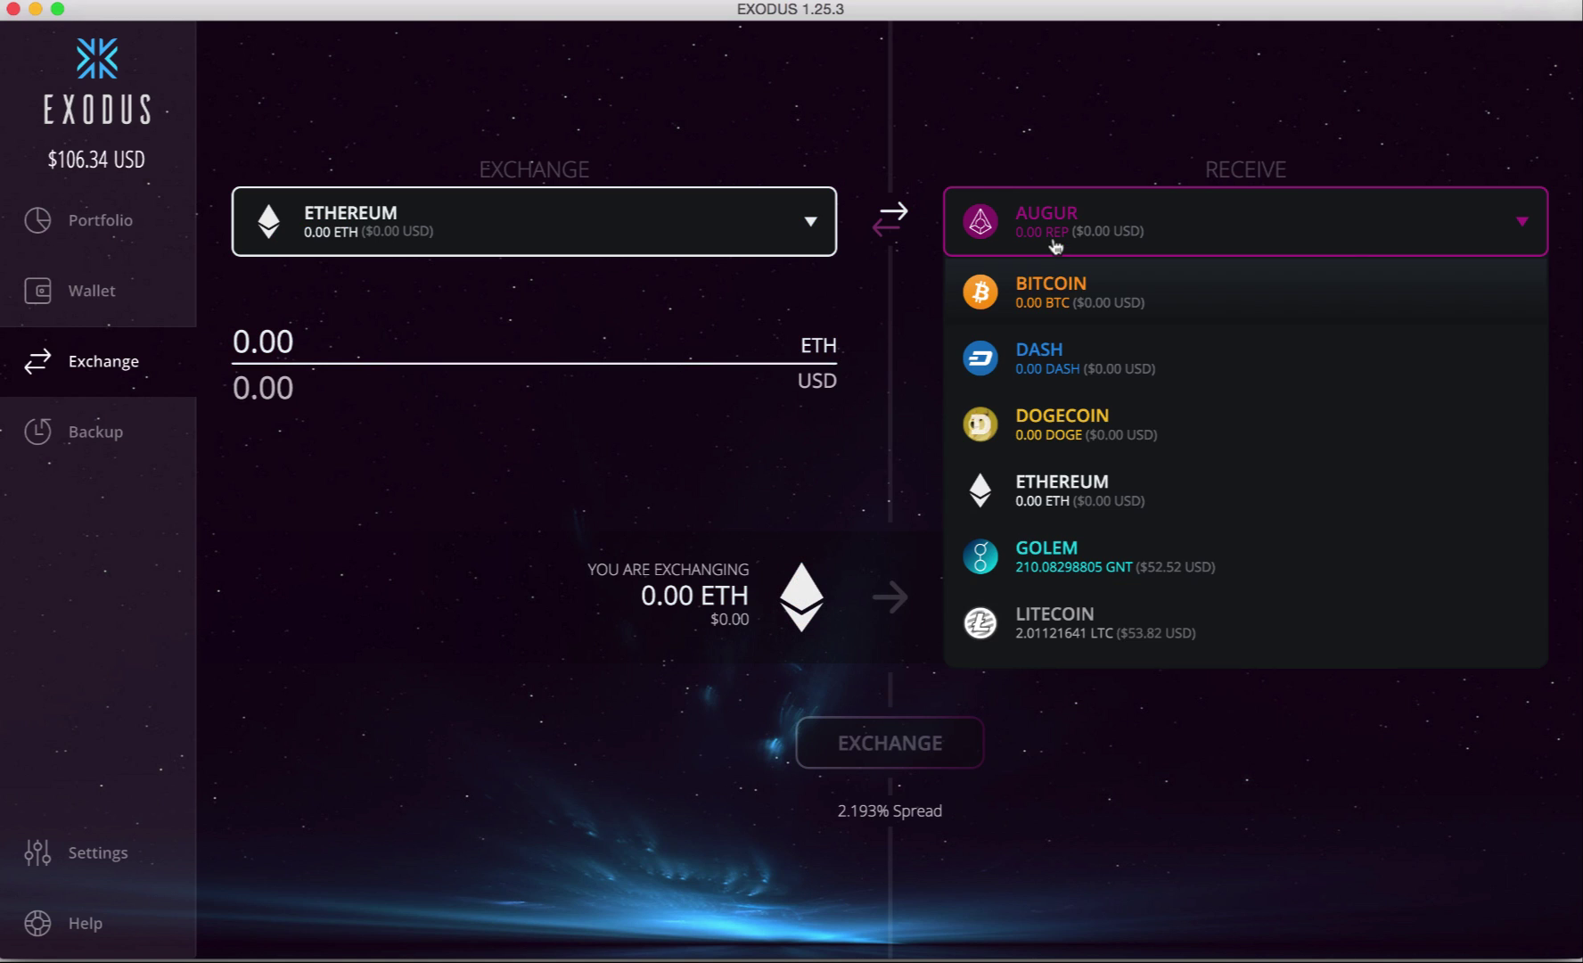
pyautogui.click(1045, 342)
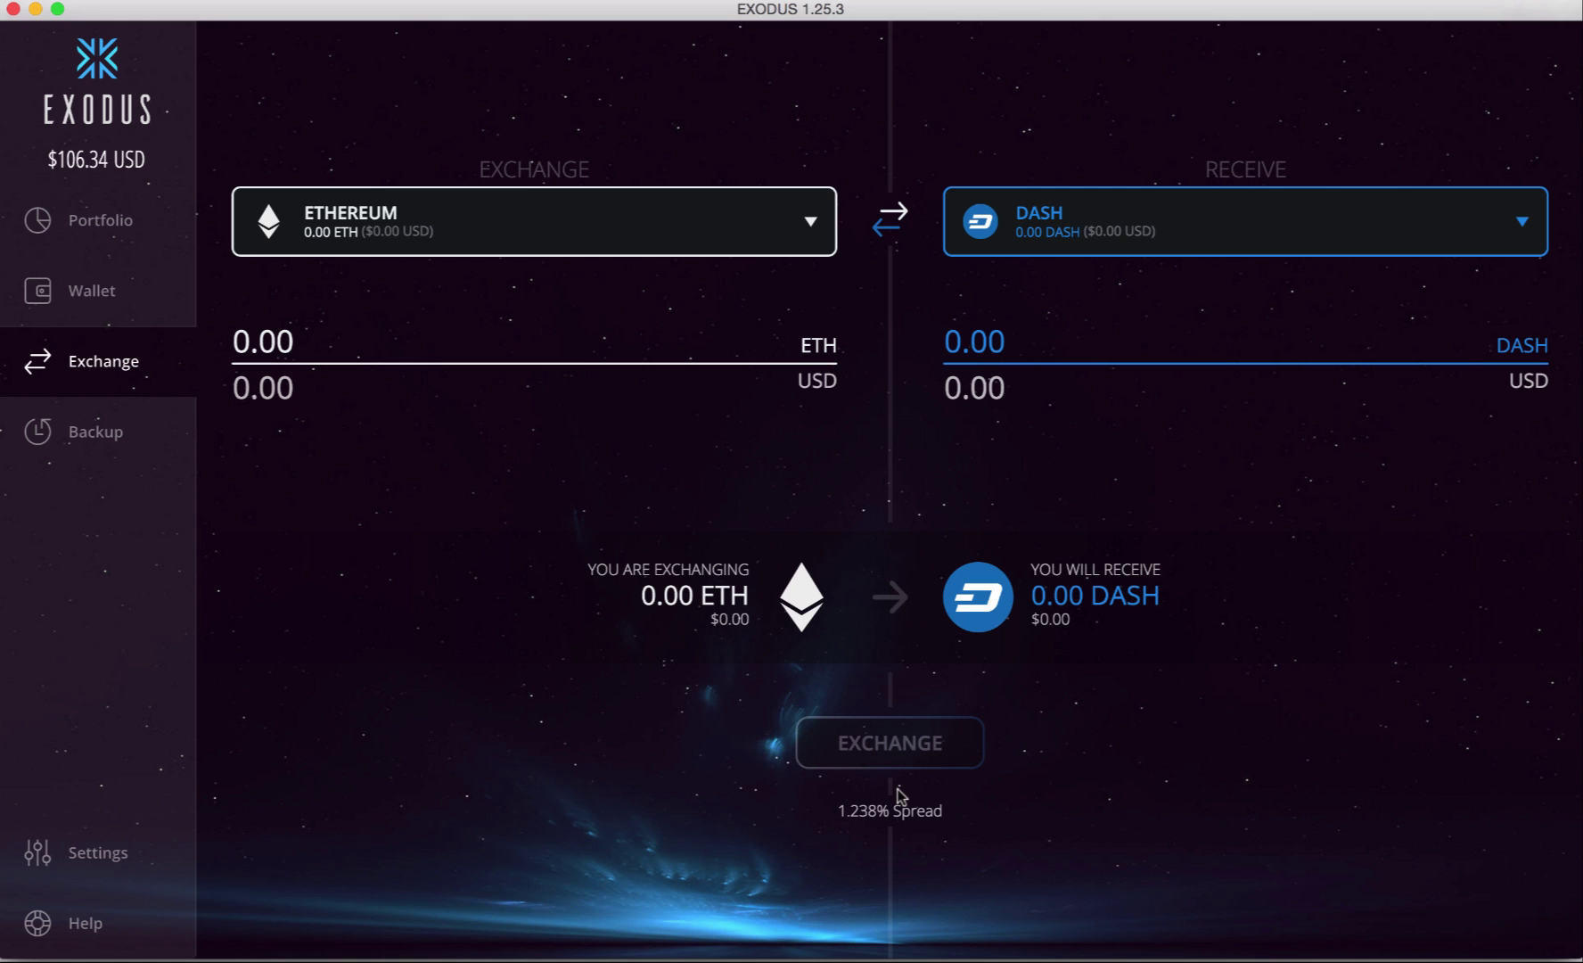
pyautogui.click(80, 217)
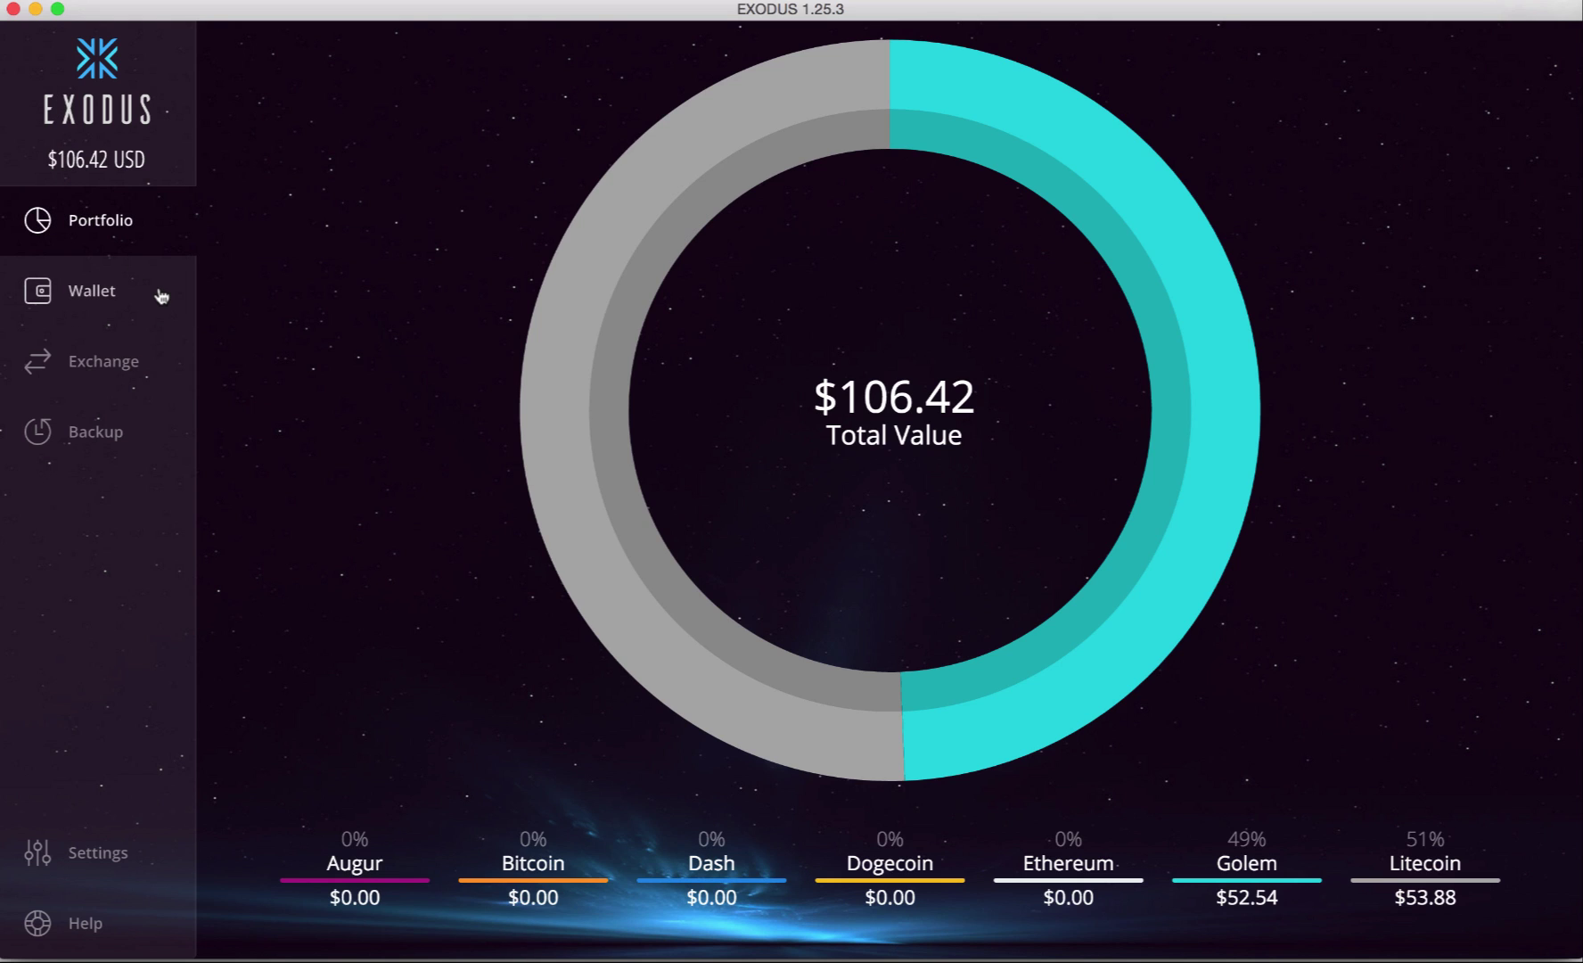